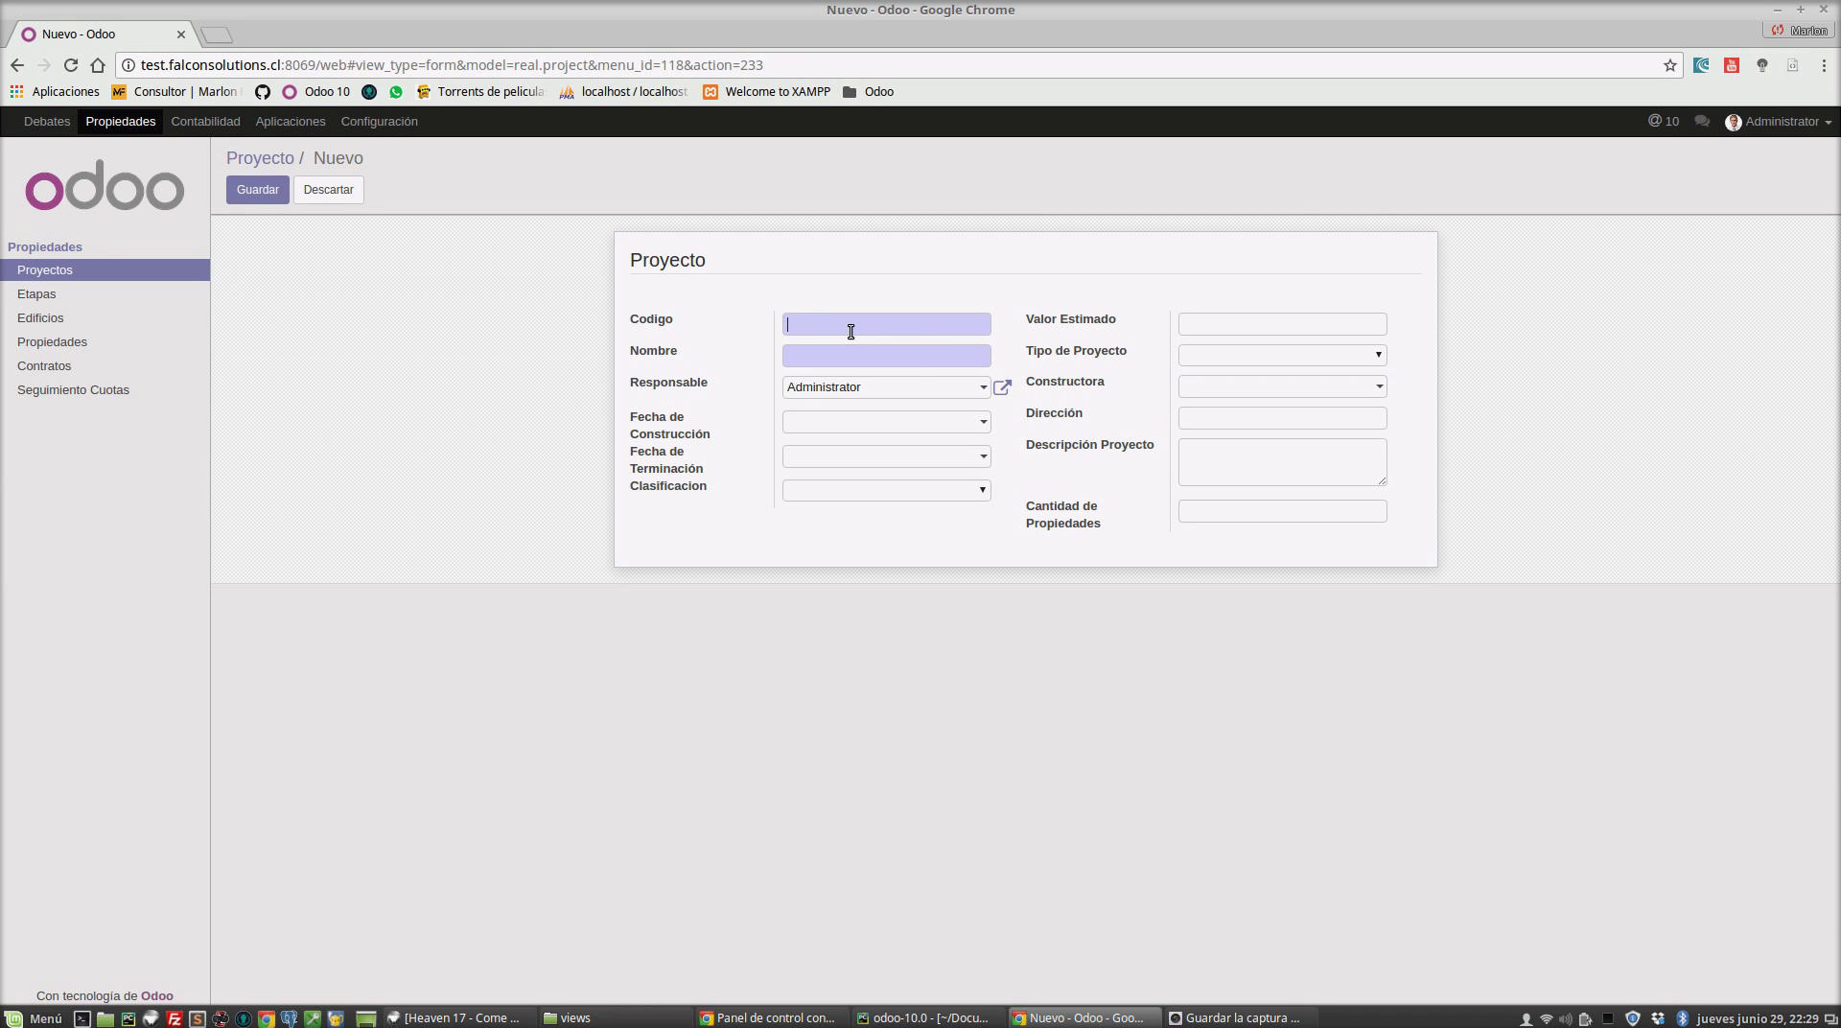
# Enter code 3000 and name Proyecto de Varadero for the new project, with Demo Portal User as the responsible
pyautogui.write('3000')
pyautogui.click(843, 362)
pyautogui.write('Proyecto de varadero')
pyautogui.click(859, 357)
pyautogui.press('Delete')
pyautogui.write('V')
pyautogui.click(926, 393)
pyautogui.click(907, 435)
# Set the project's construction date to 27/01/2010 and its completion date to 08/06/2017
pyautogui.click(949, 423)
pyautogui.click(897, 456)
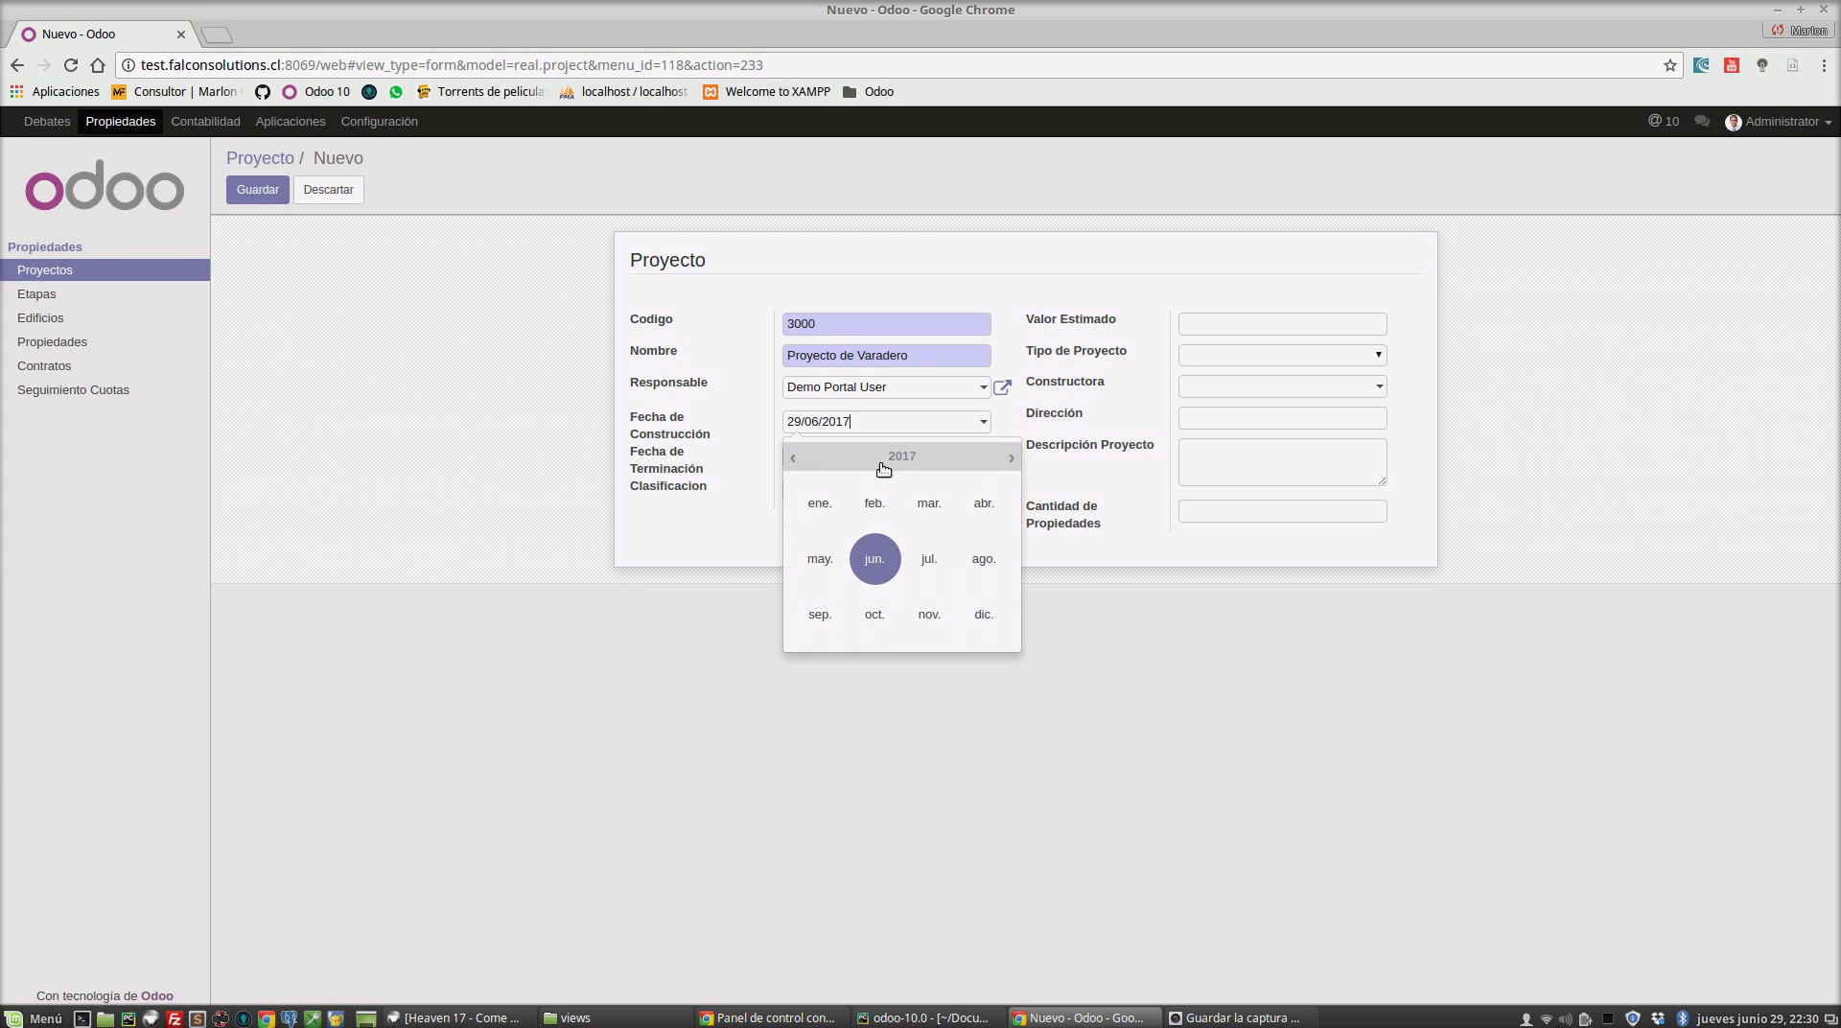
pyautogui.click(888, 459)
pyautogui.click(875, 504)
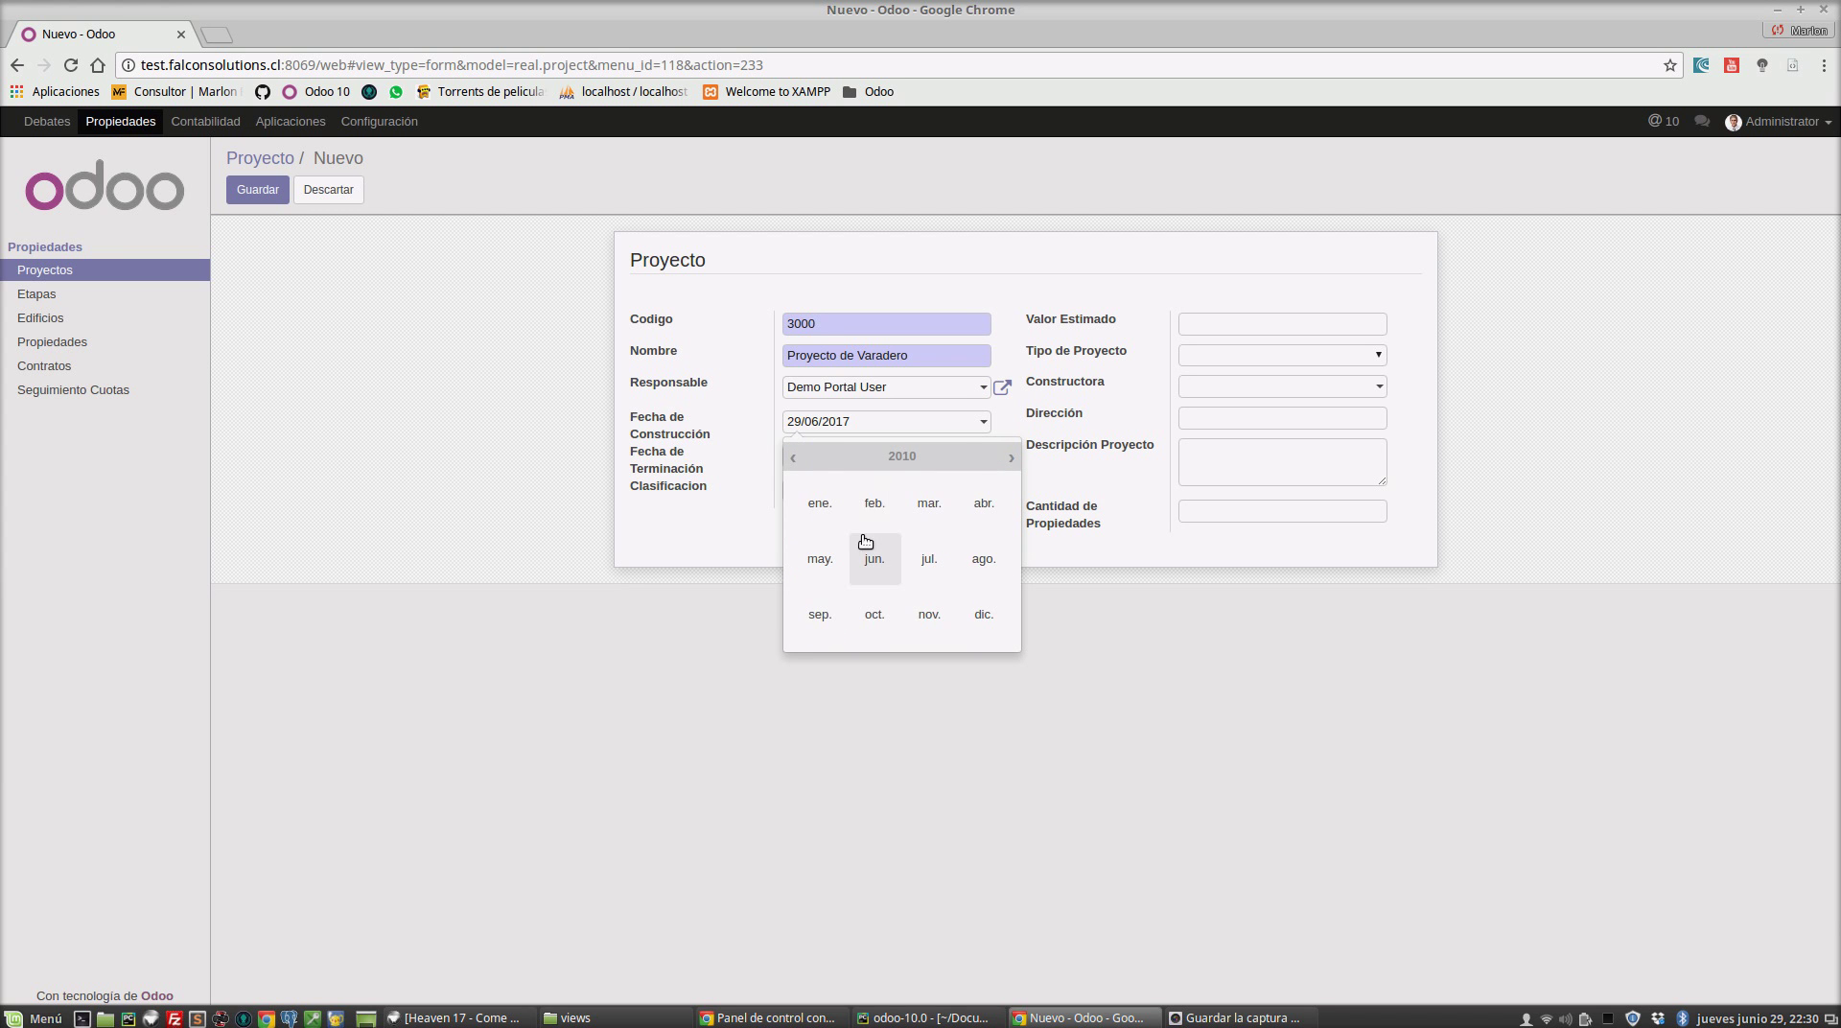
pyautogui.click(876, 507)
pyautogui.click(862, 505)
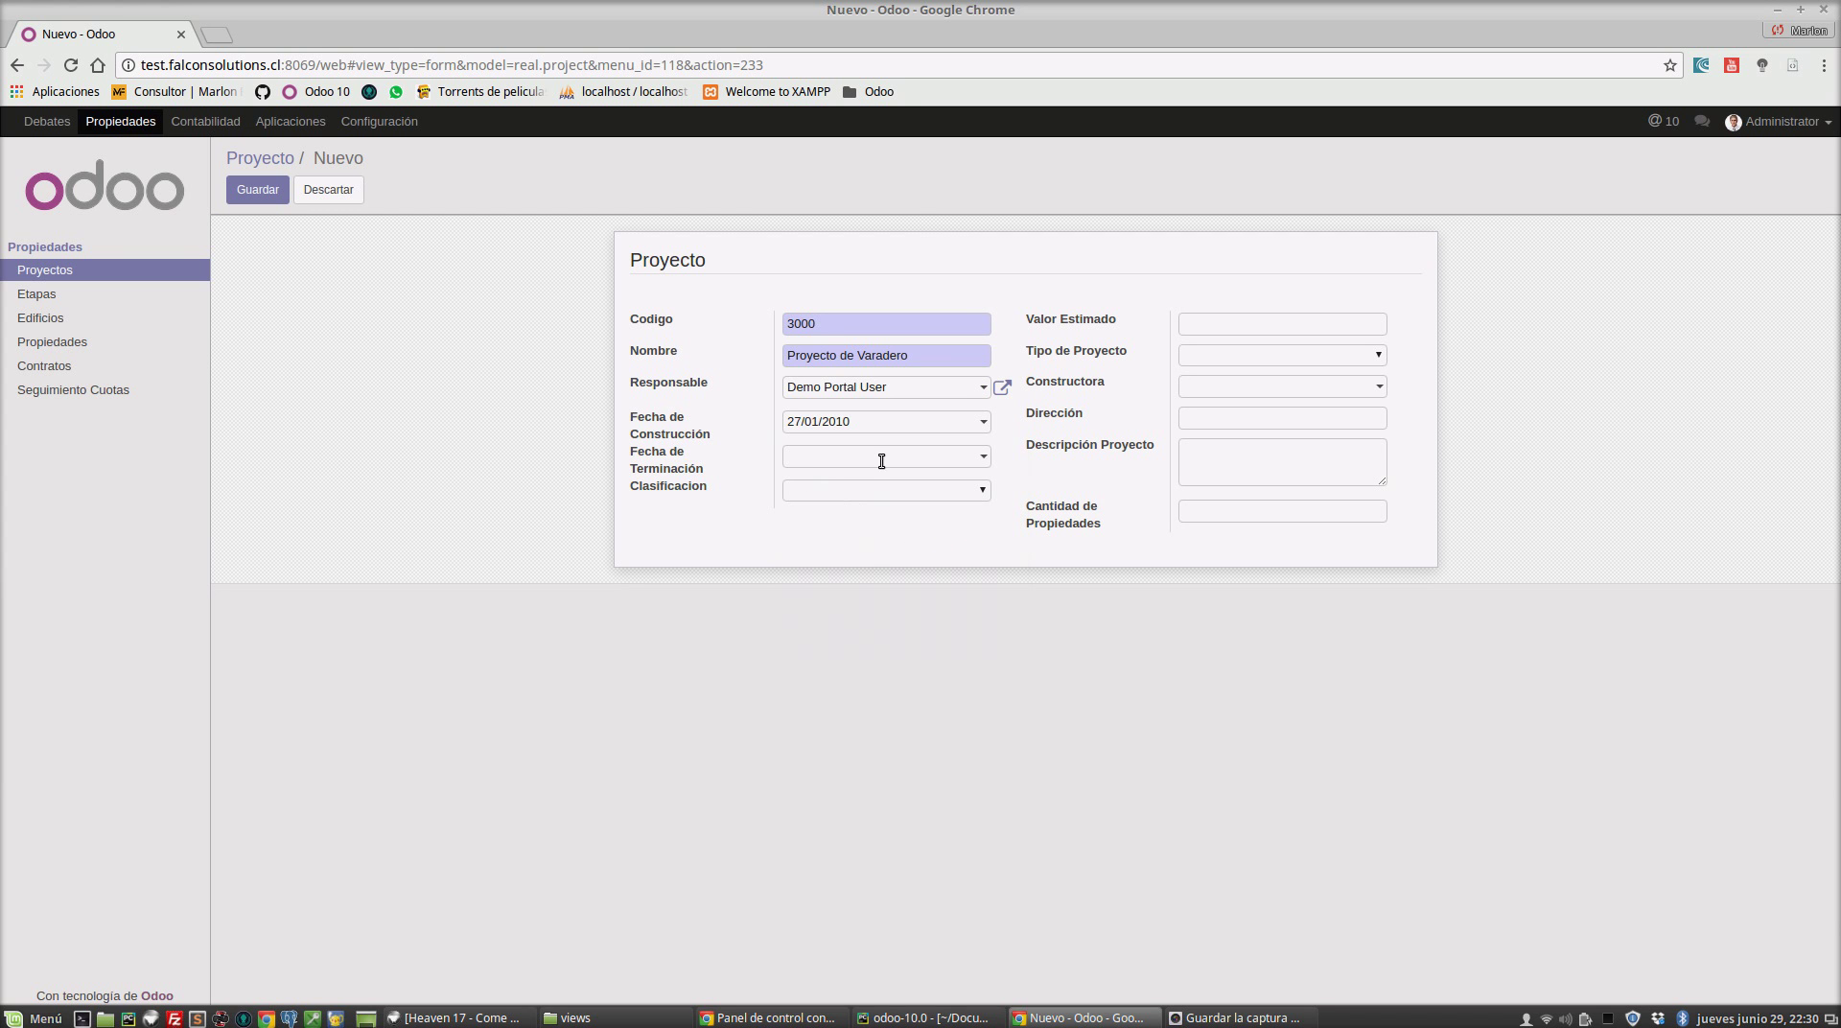
pyautogui.click(832, 466)
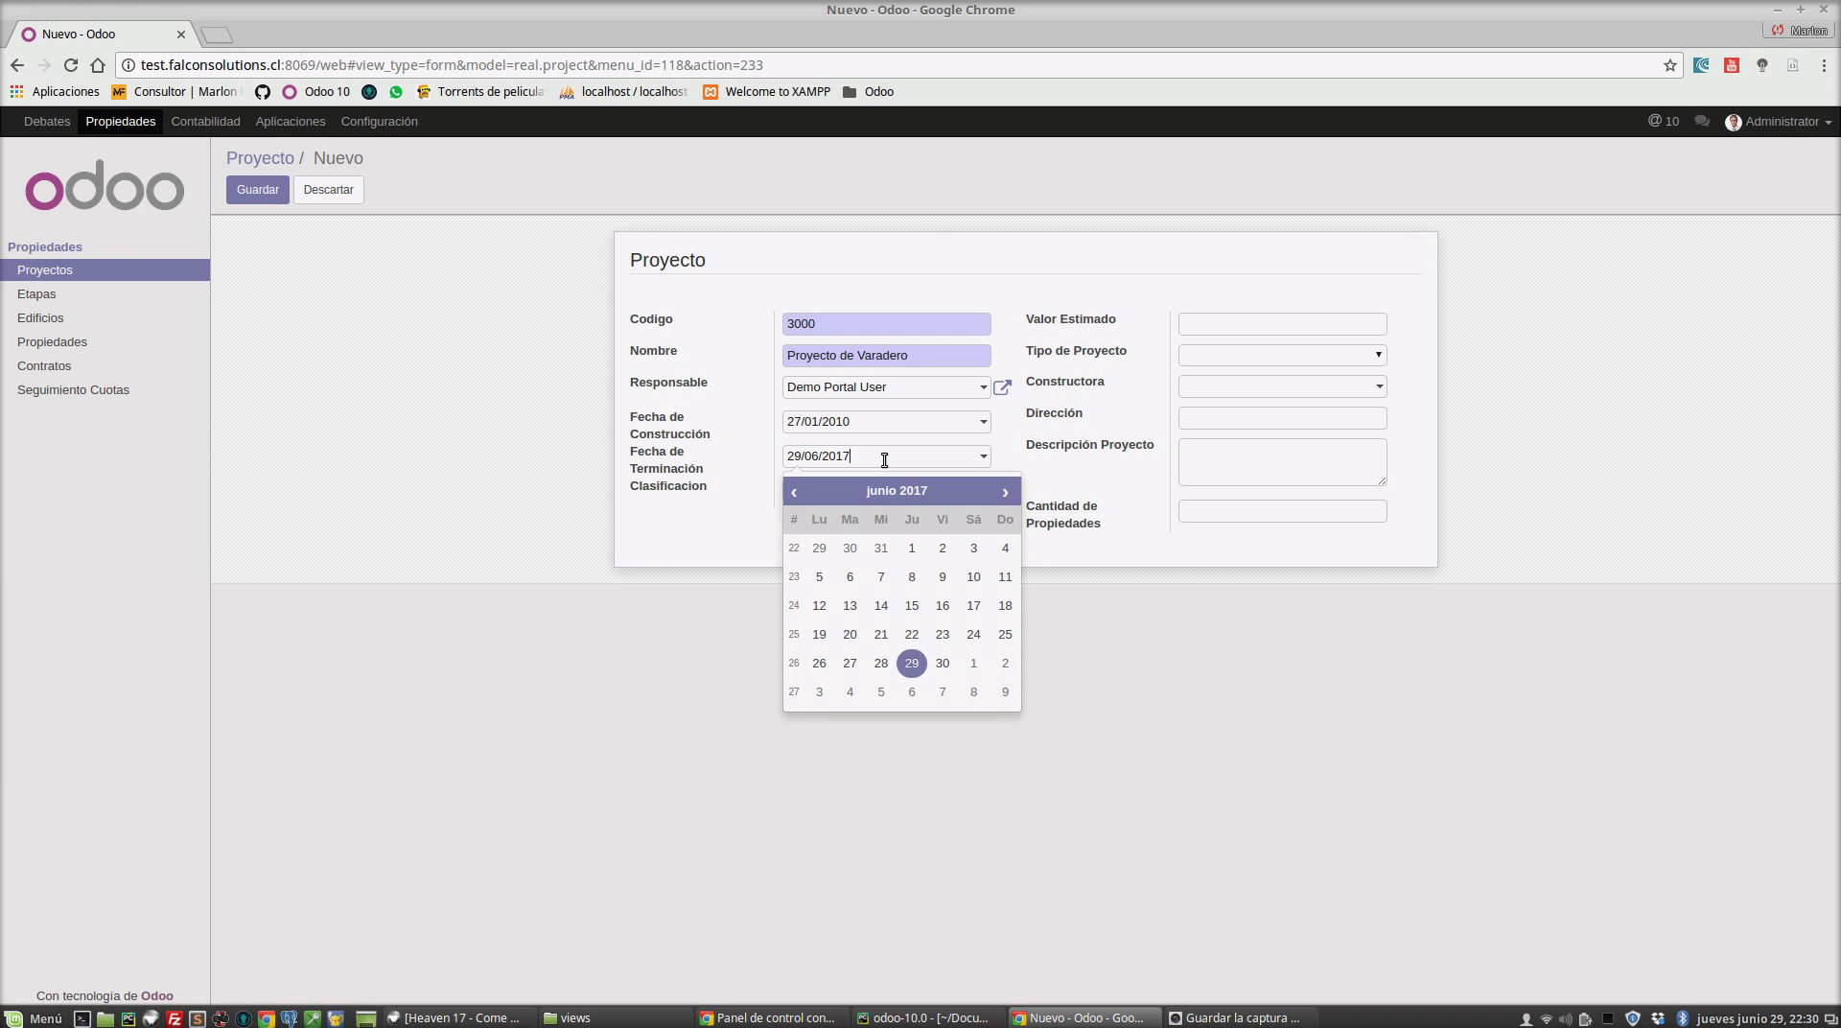
pyautogui.click(911, 577)
# Classify the project as Residencial, with an estimated value of 120000000 and project type Apartamento
pyautogui.click(917, 491)
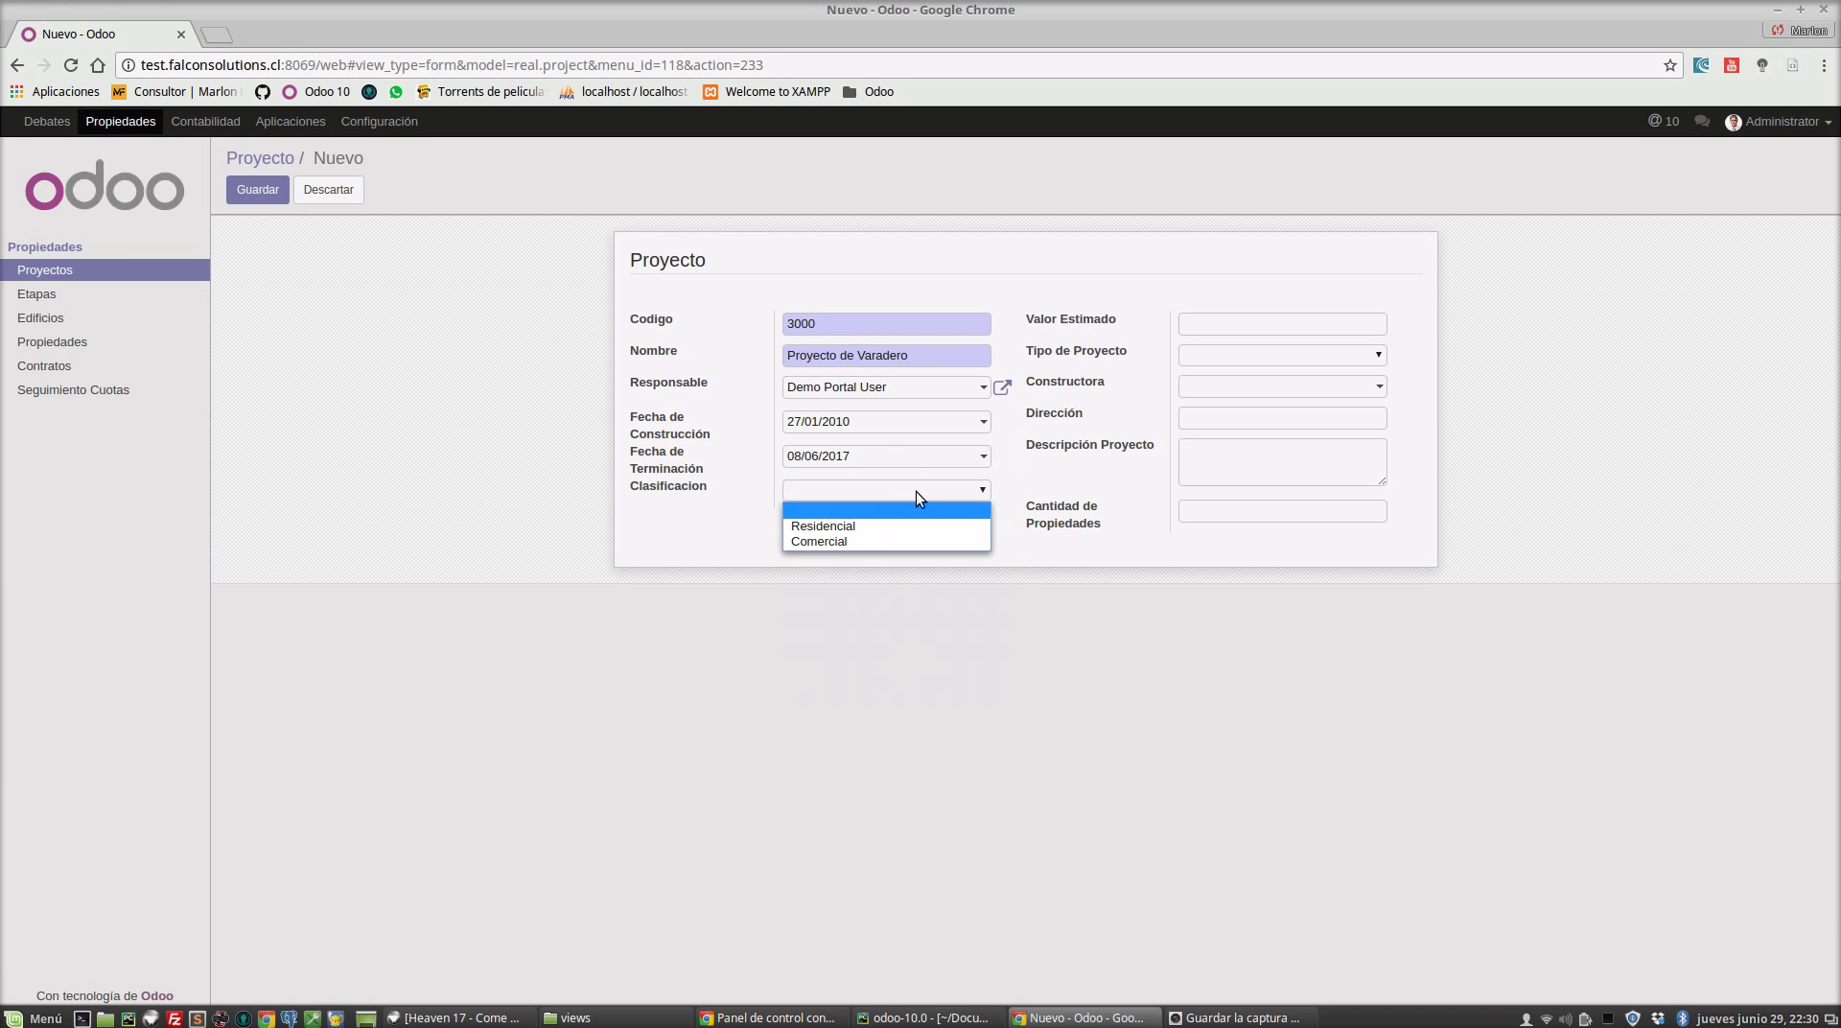
pyautogui.click(880, 524)
pyautogui.click(1321, 328)
pyautogui.write('120000000')
pyautogui.click(1289, 356)
pyautogui.click(1258, 389)
# Assign Agrolait as the project's builder, fill in the street address and save the project
pyautogui.click(1262, 386)
pyautogui.click(1264, 412)
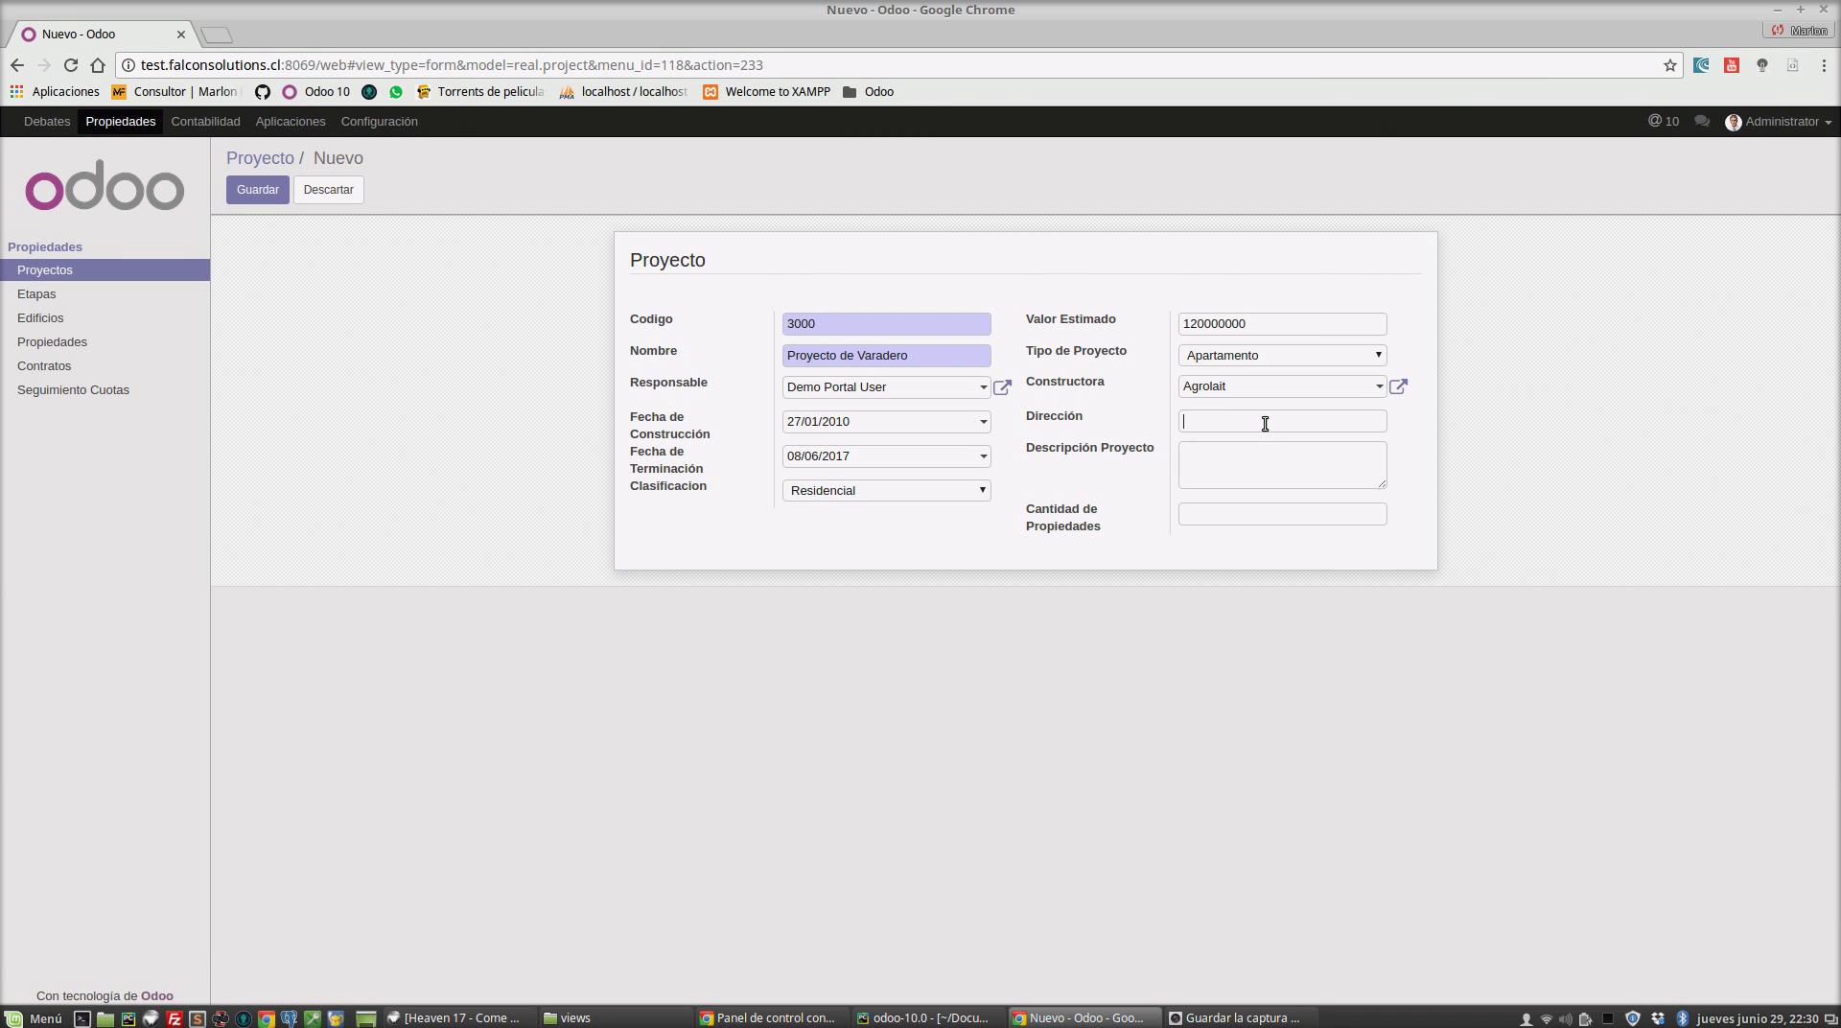
pyautogui.write('Carmen 123')
pyautogui.click(259, 188)
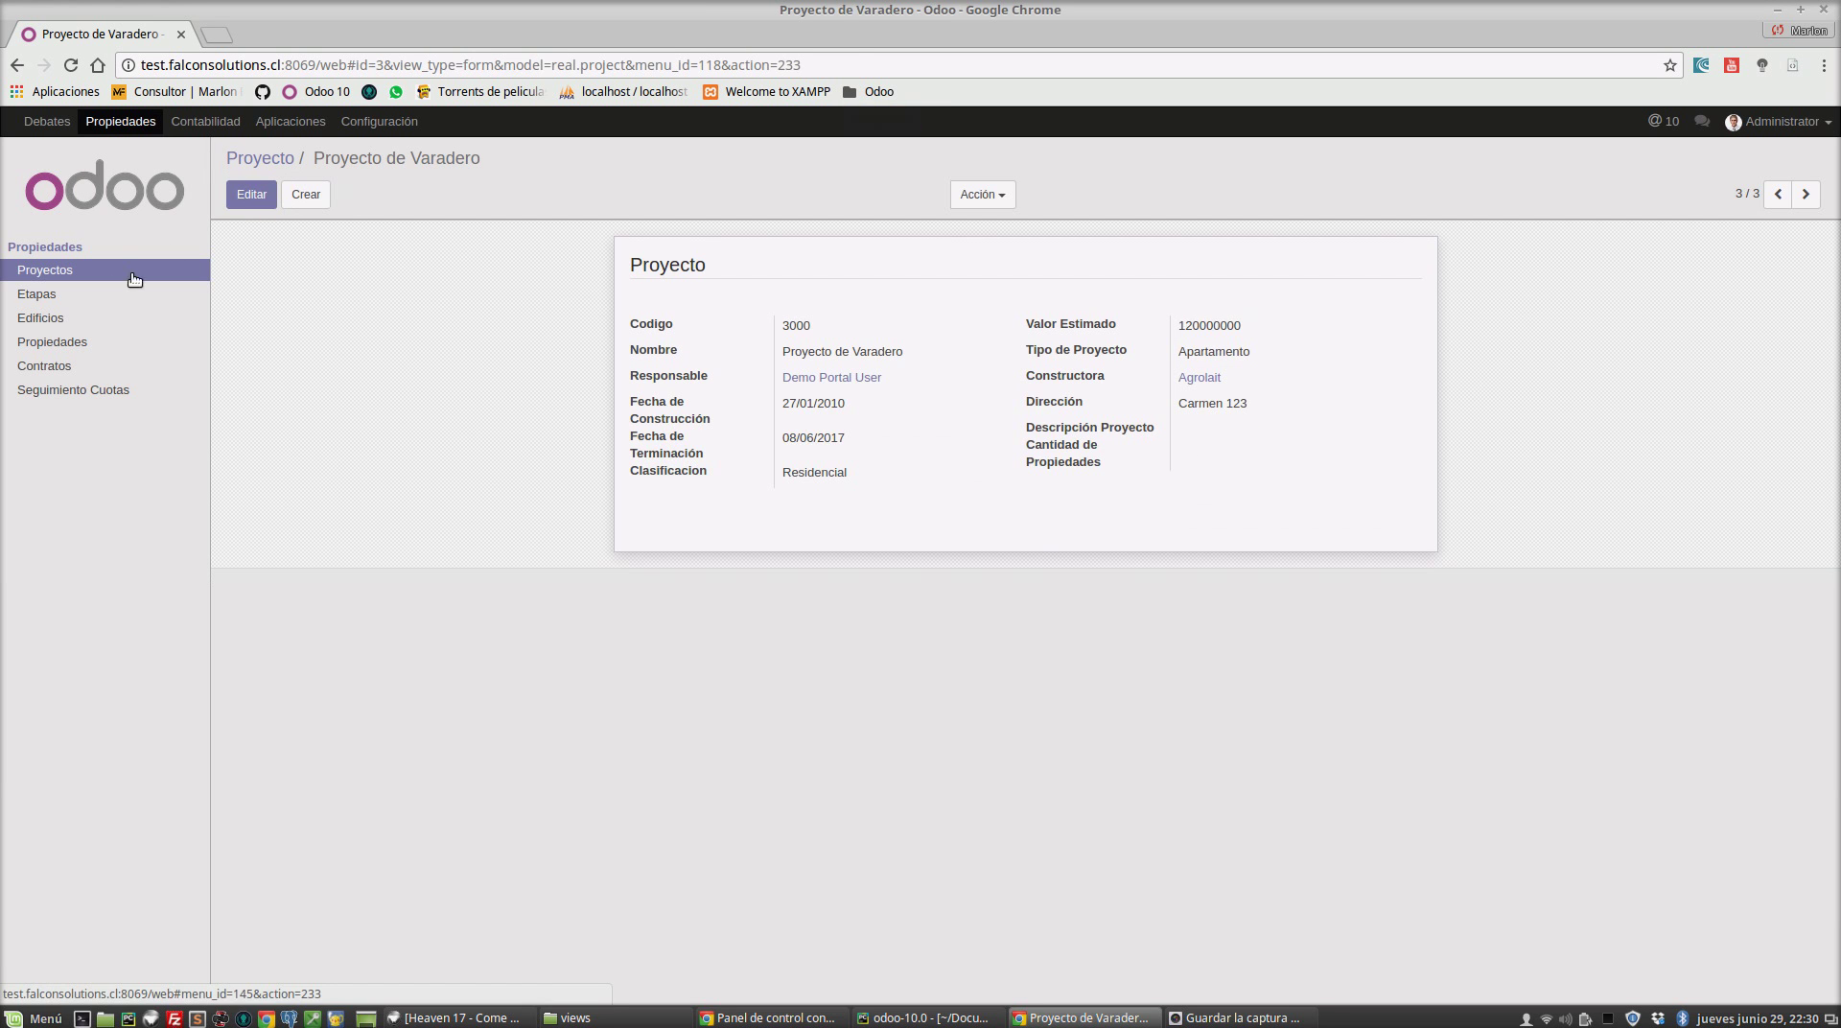
pyautogui.click(105, 272)
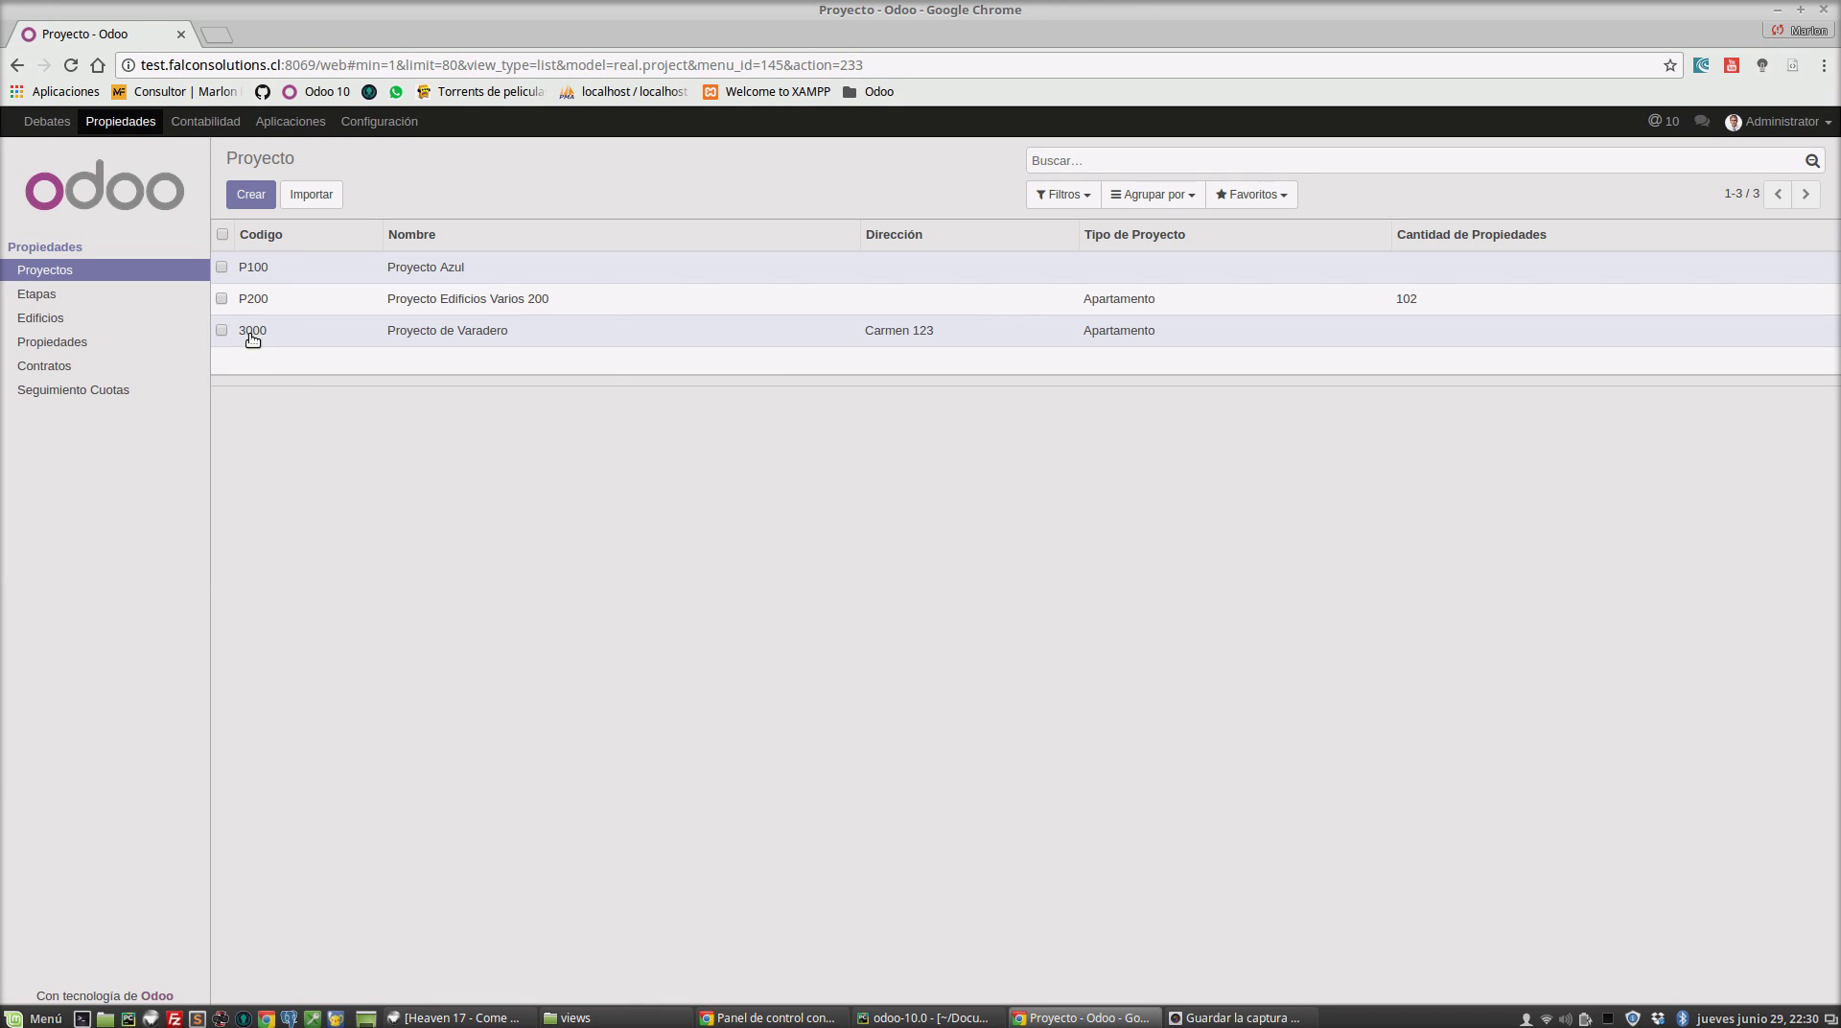
# Create and save a stage with code E3000-1 and name Etapa 1, linked to Proyecto de Varadero
pyautogui.click(38, 294)
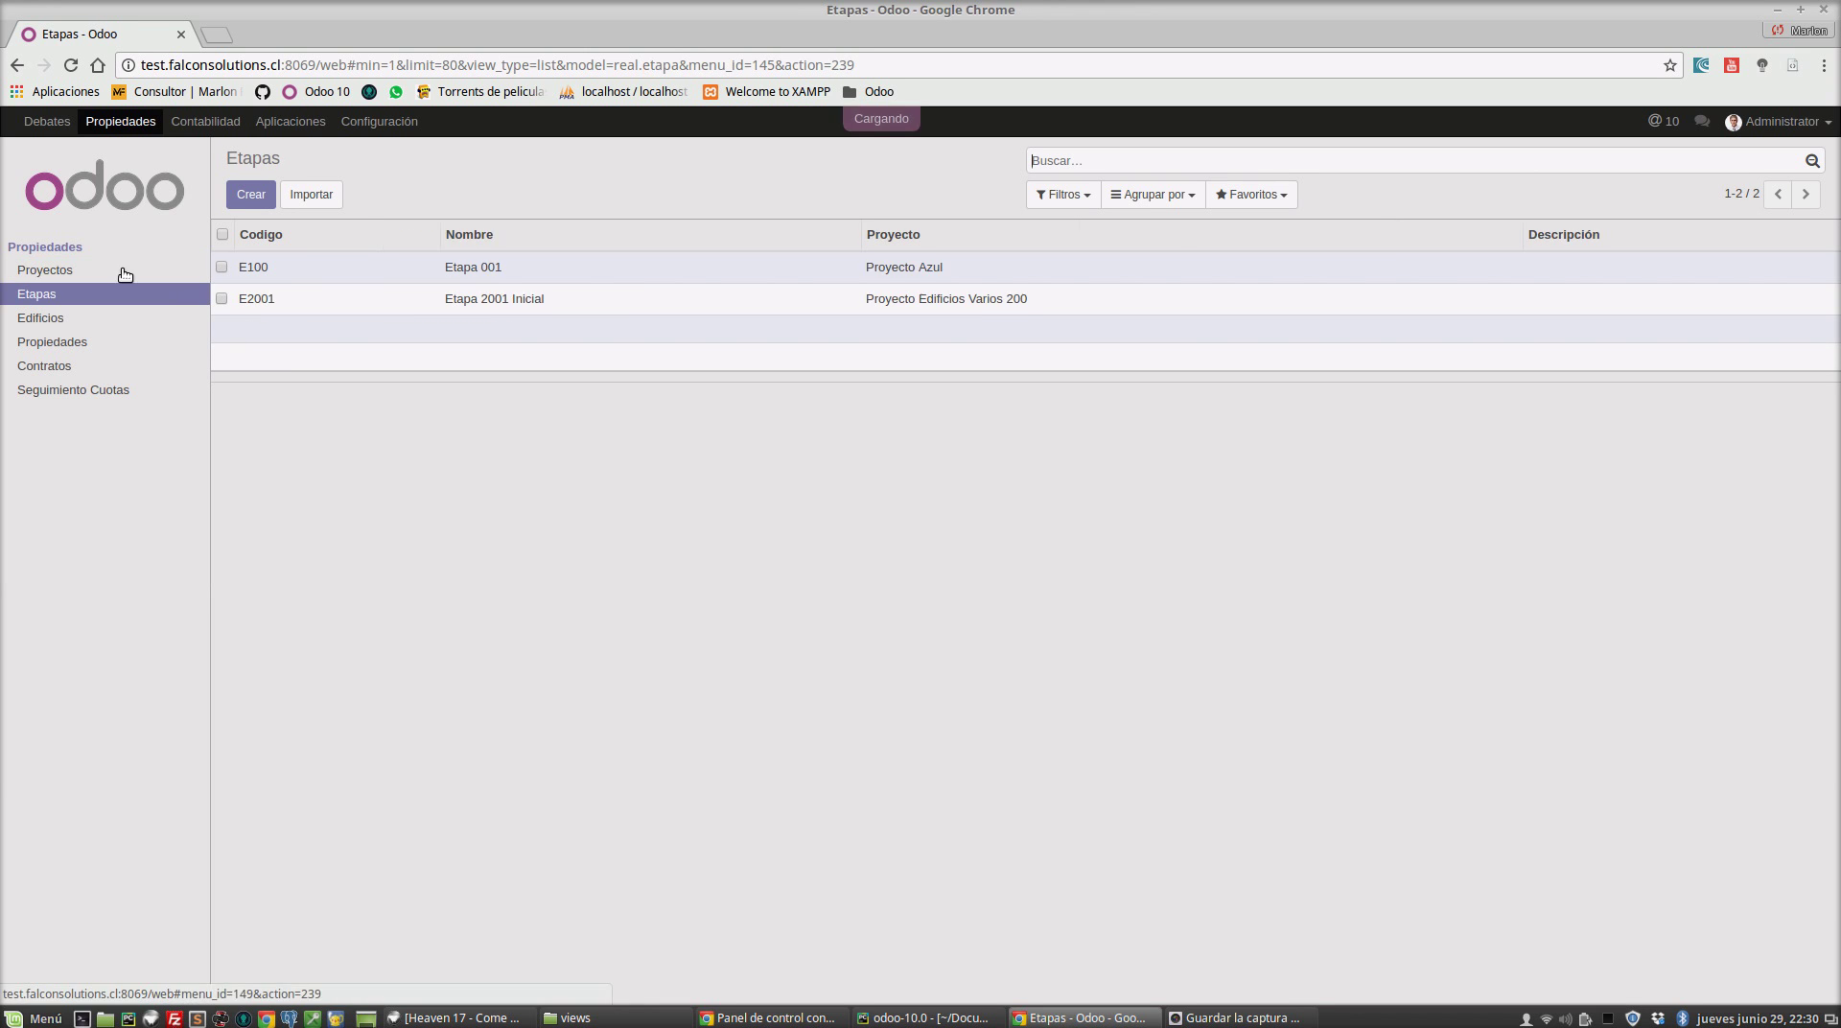
pyautogui.click(251, 194)
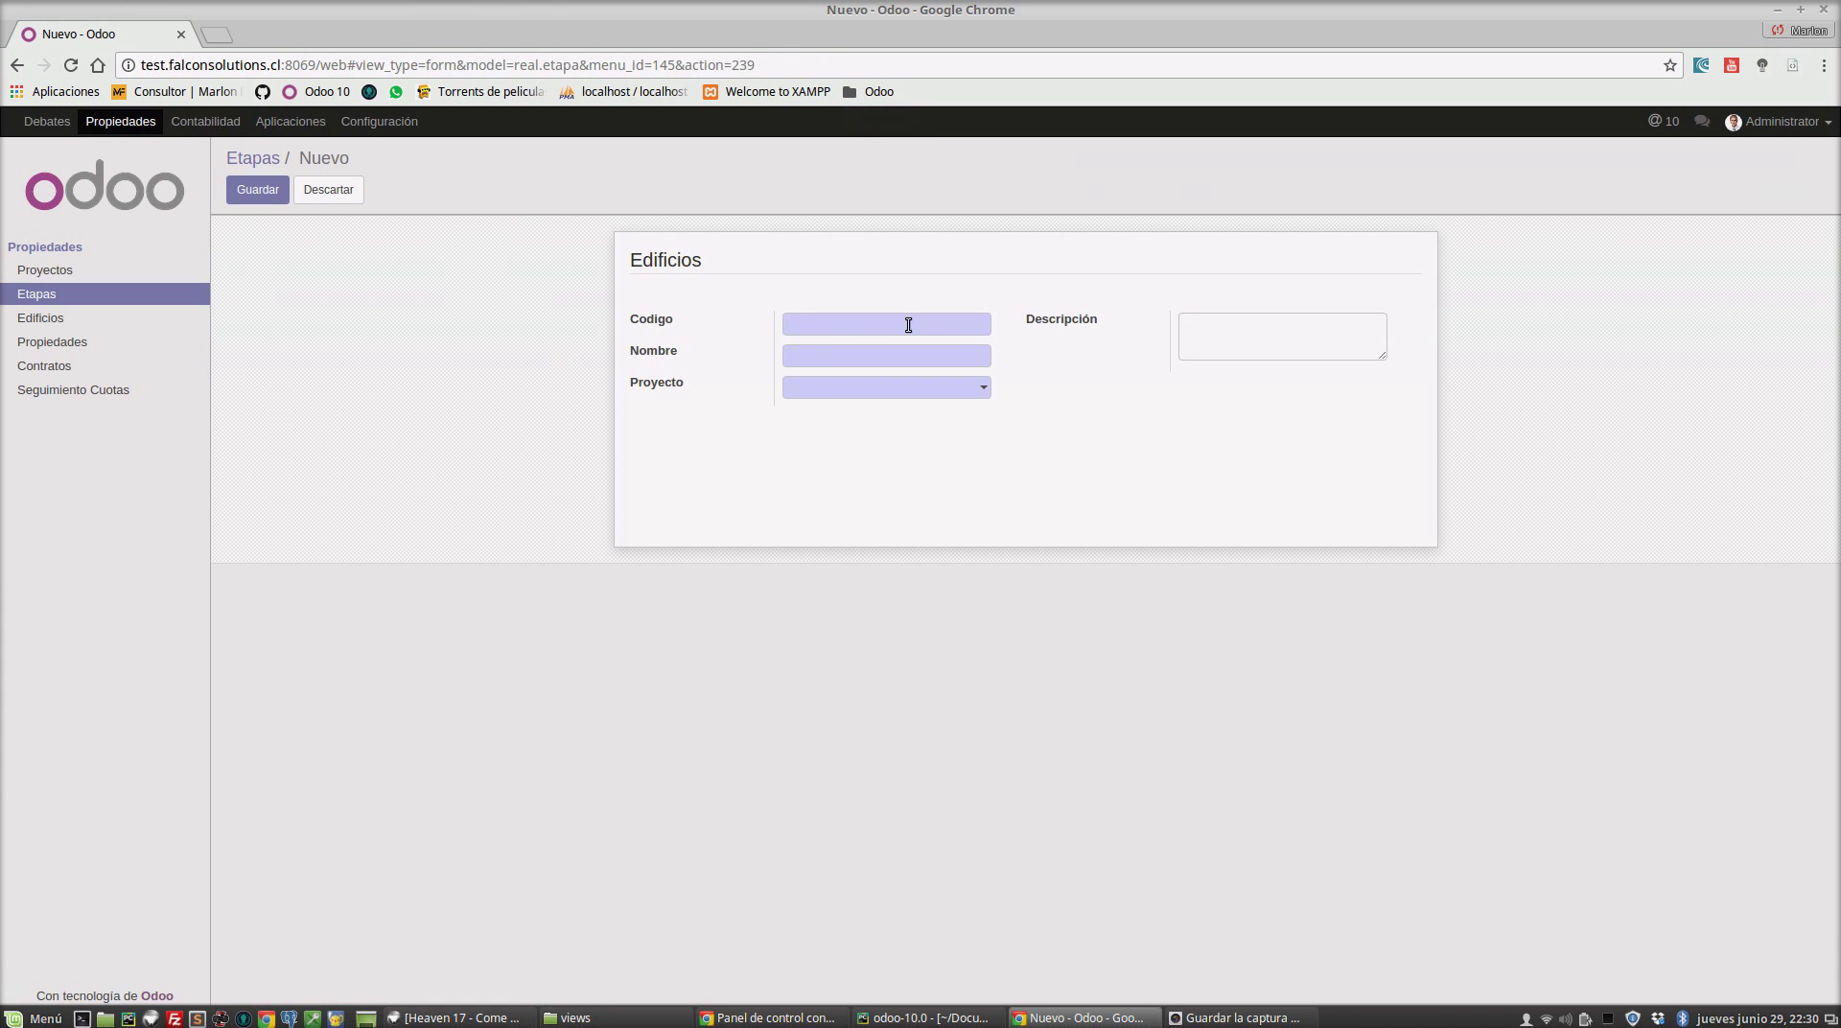
pyautogui.write('S')
pyautogui.write('3000')
pyautogui.write('Etapa 1')
pyautogui.click(873, 389)
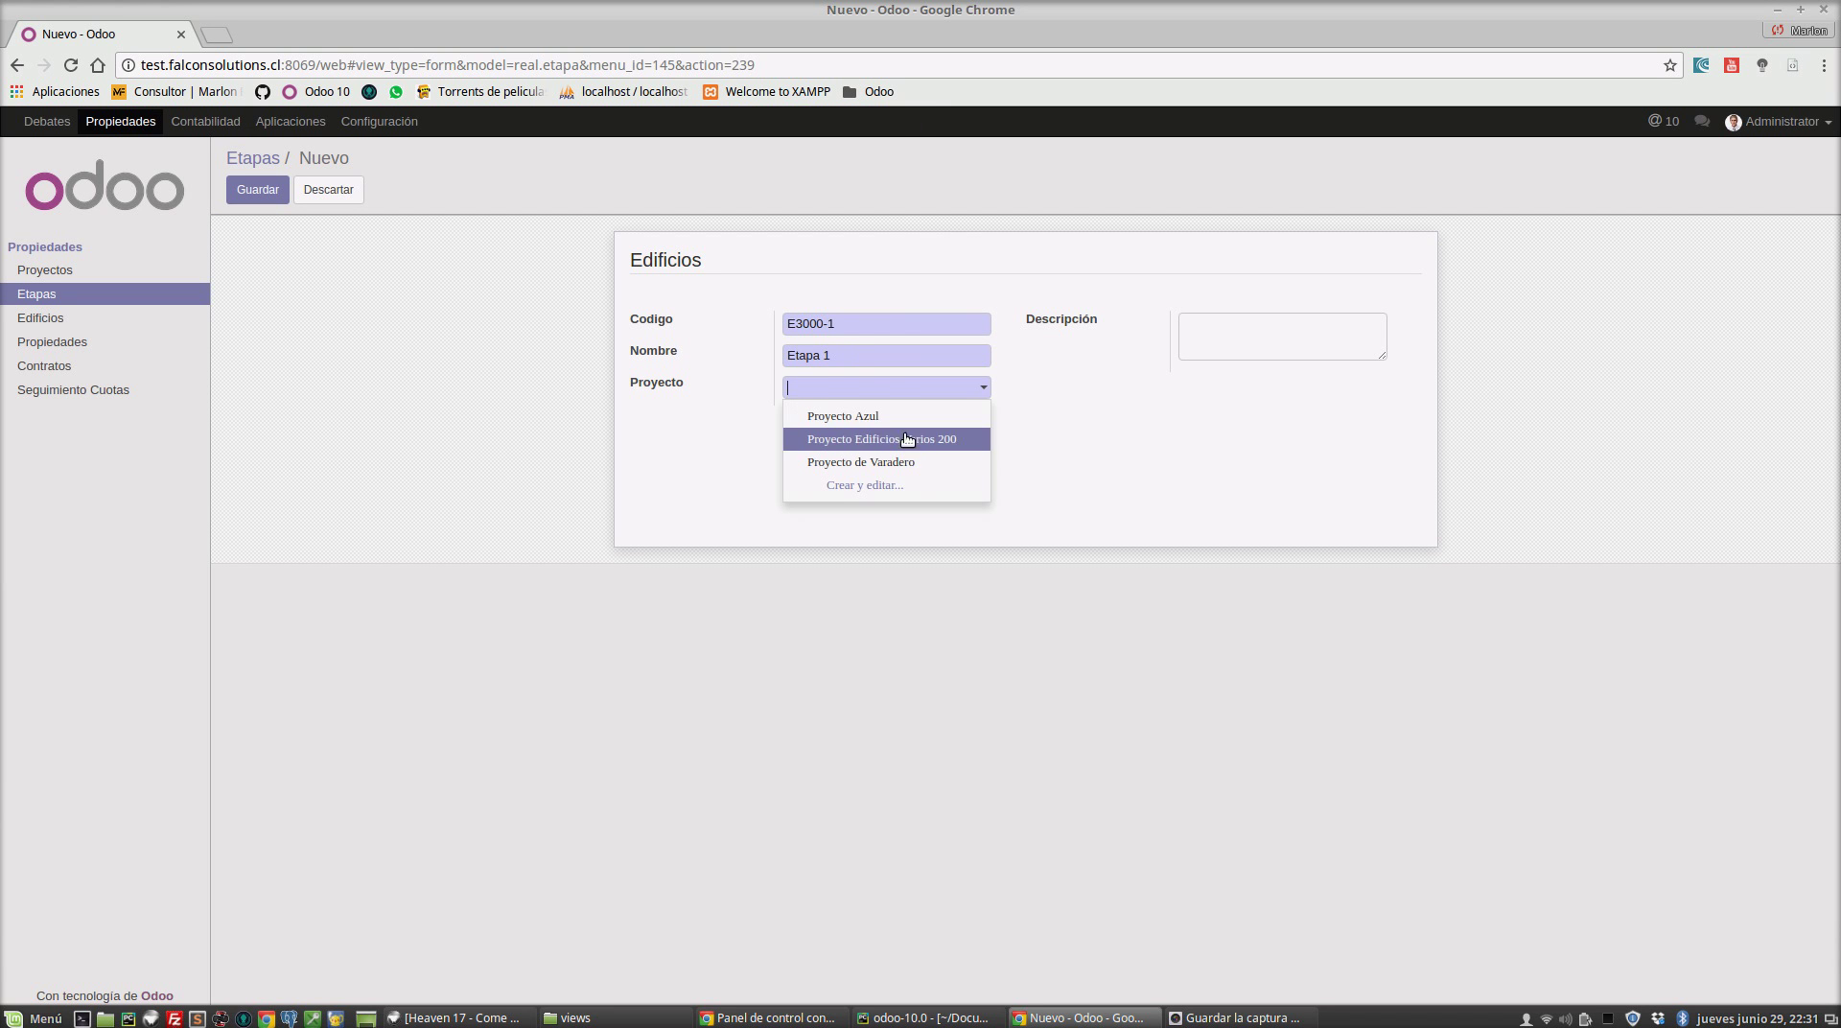
pyautogui.click(927, 463)
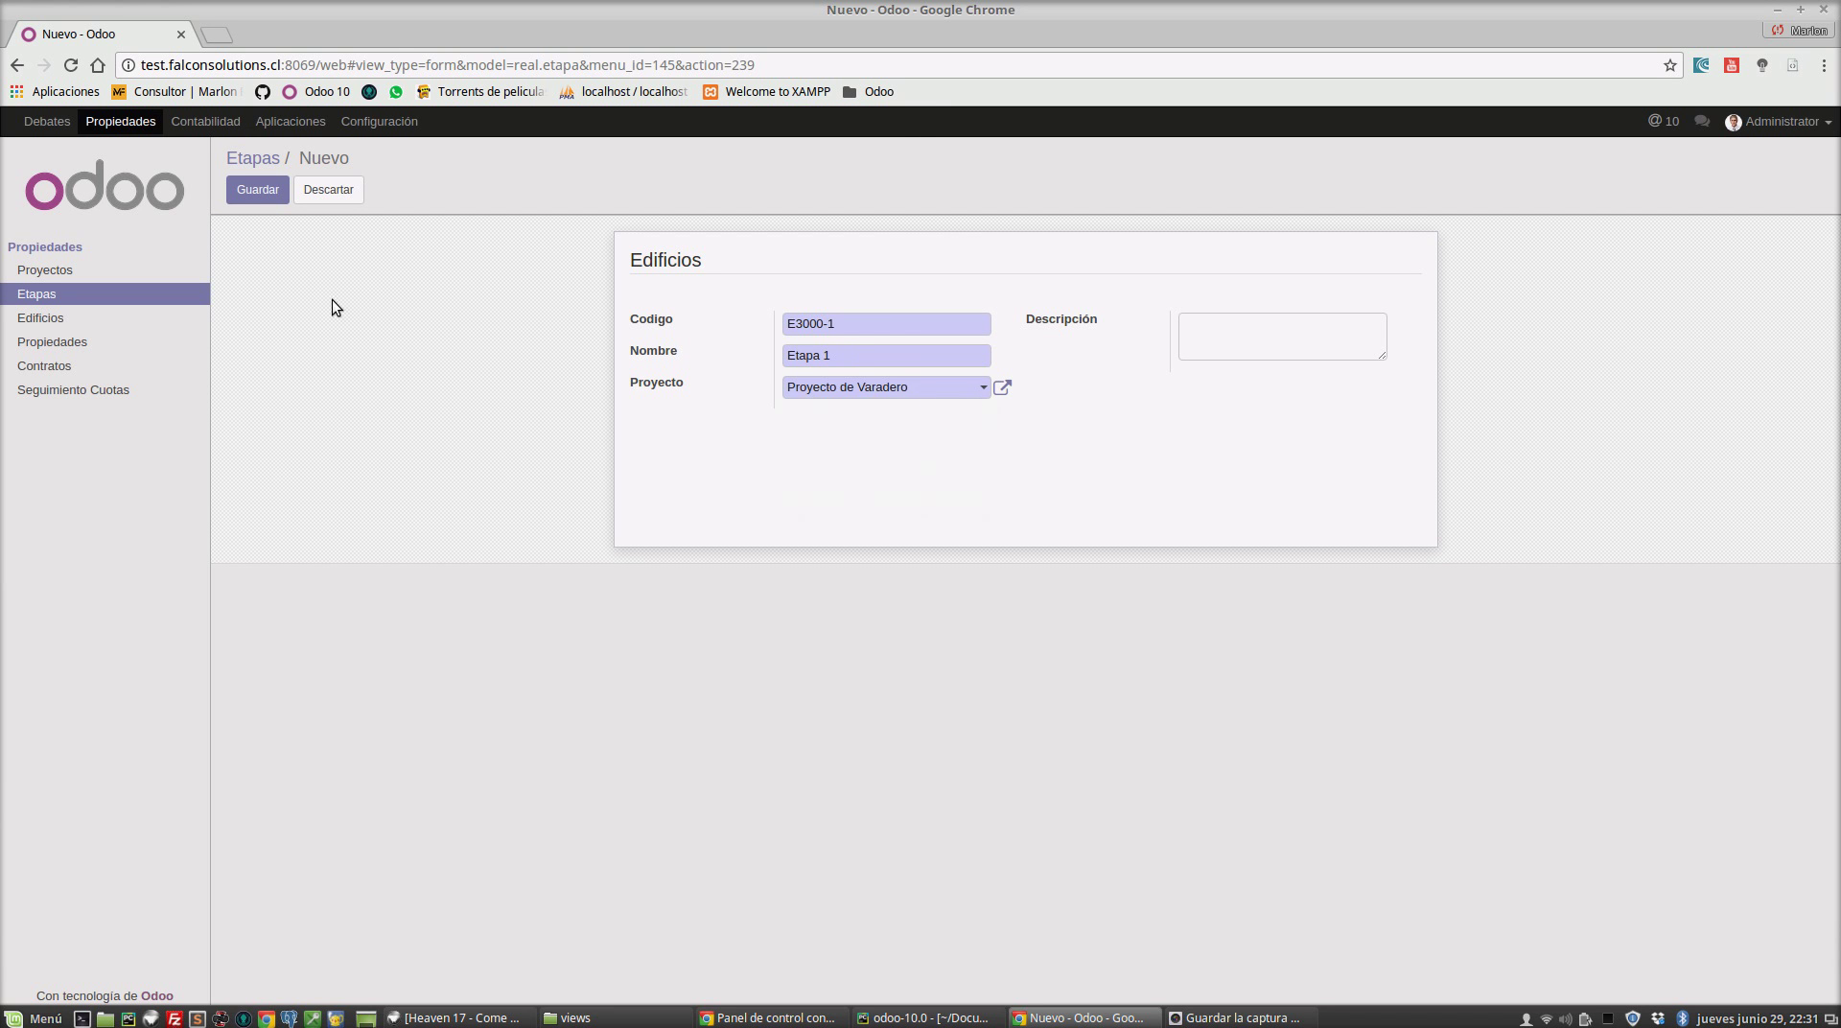
pyautogui.click(247, 194)
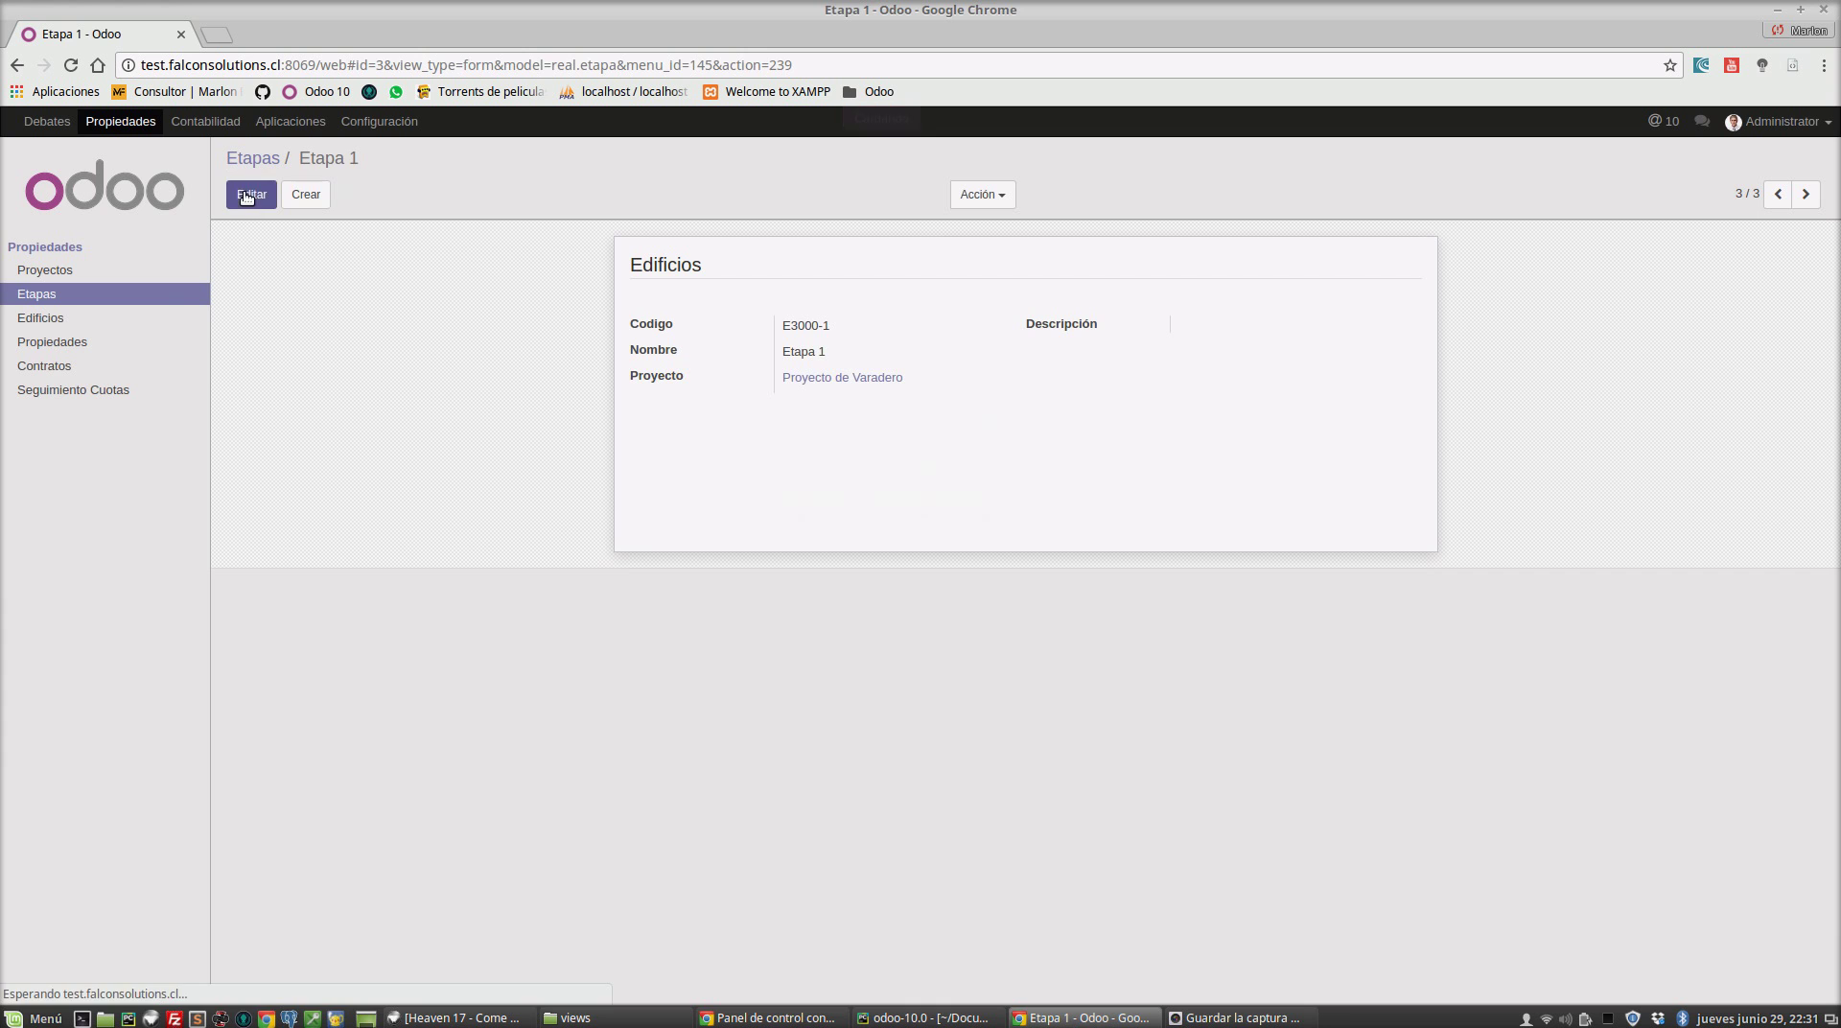
# Create and save a building with code E3000-1 and name Edificio Blanco, assigned to stage Etapa 001
pyautogui.click(53, 319)
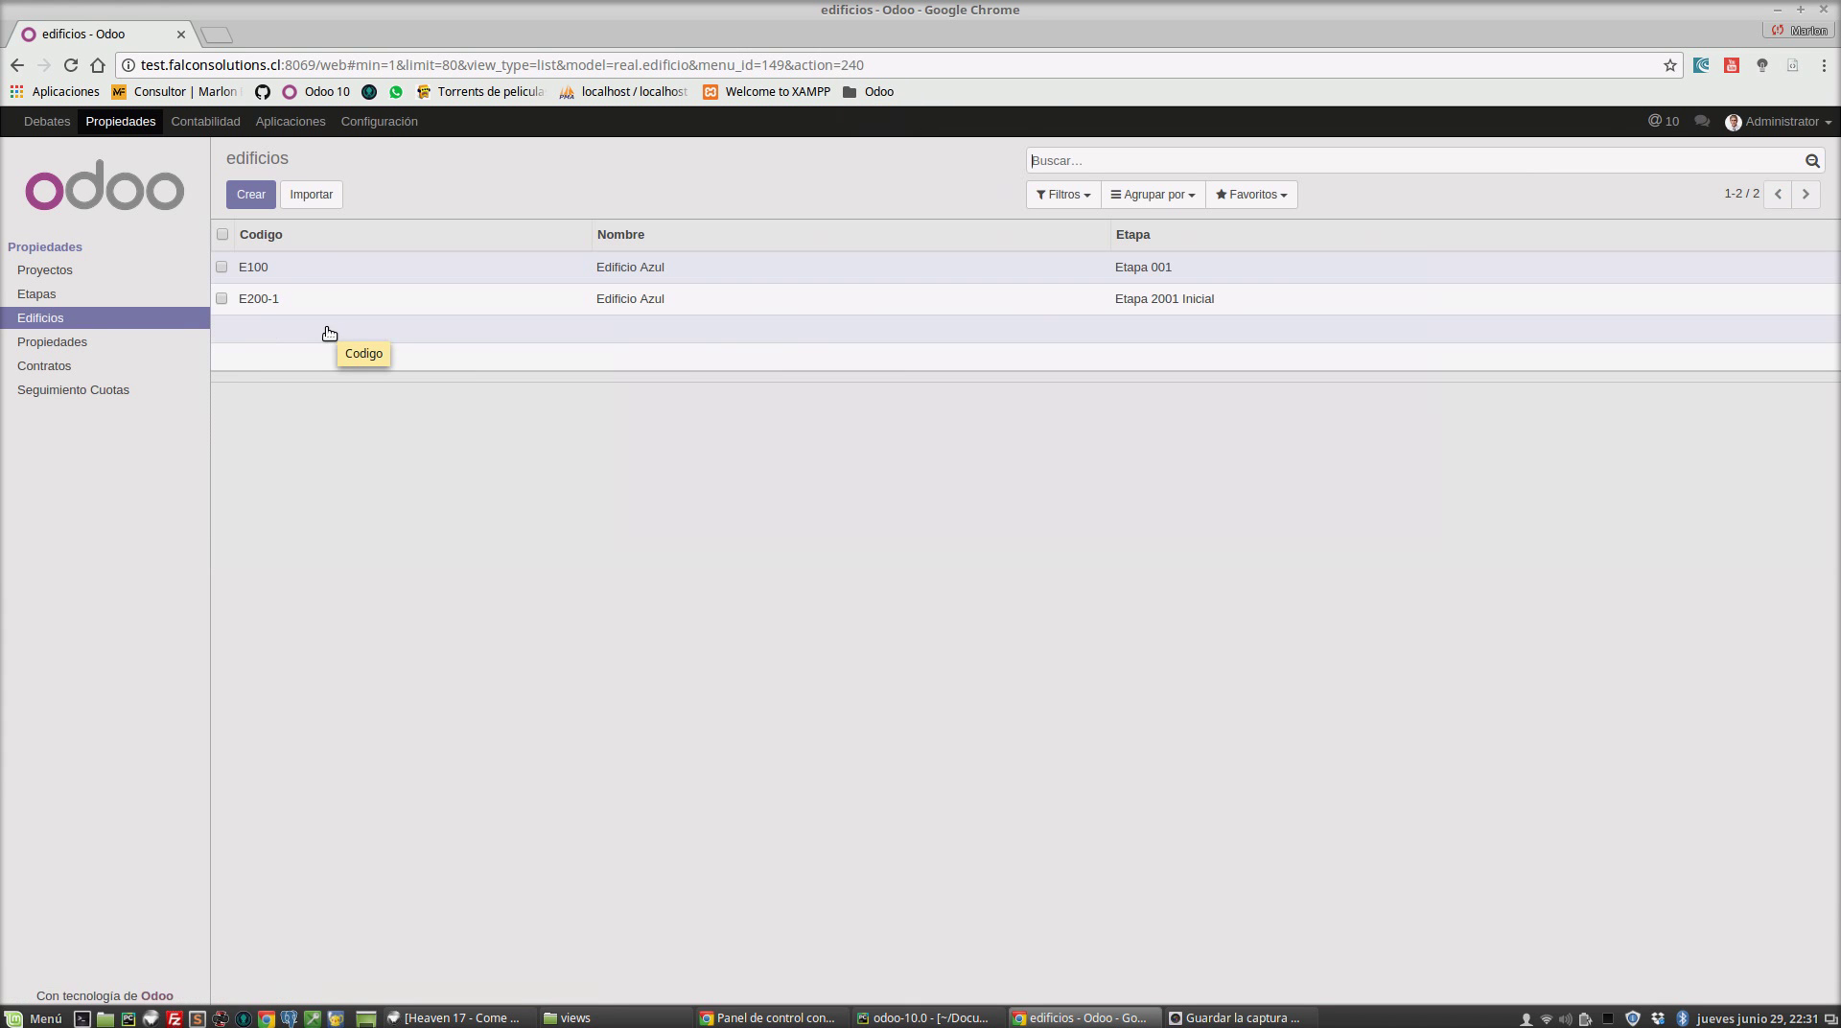
pyautogui.click(260, 198)
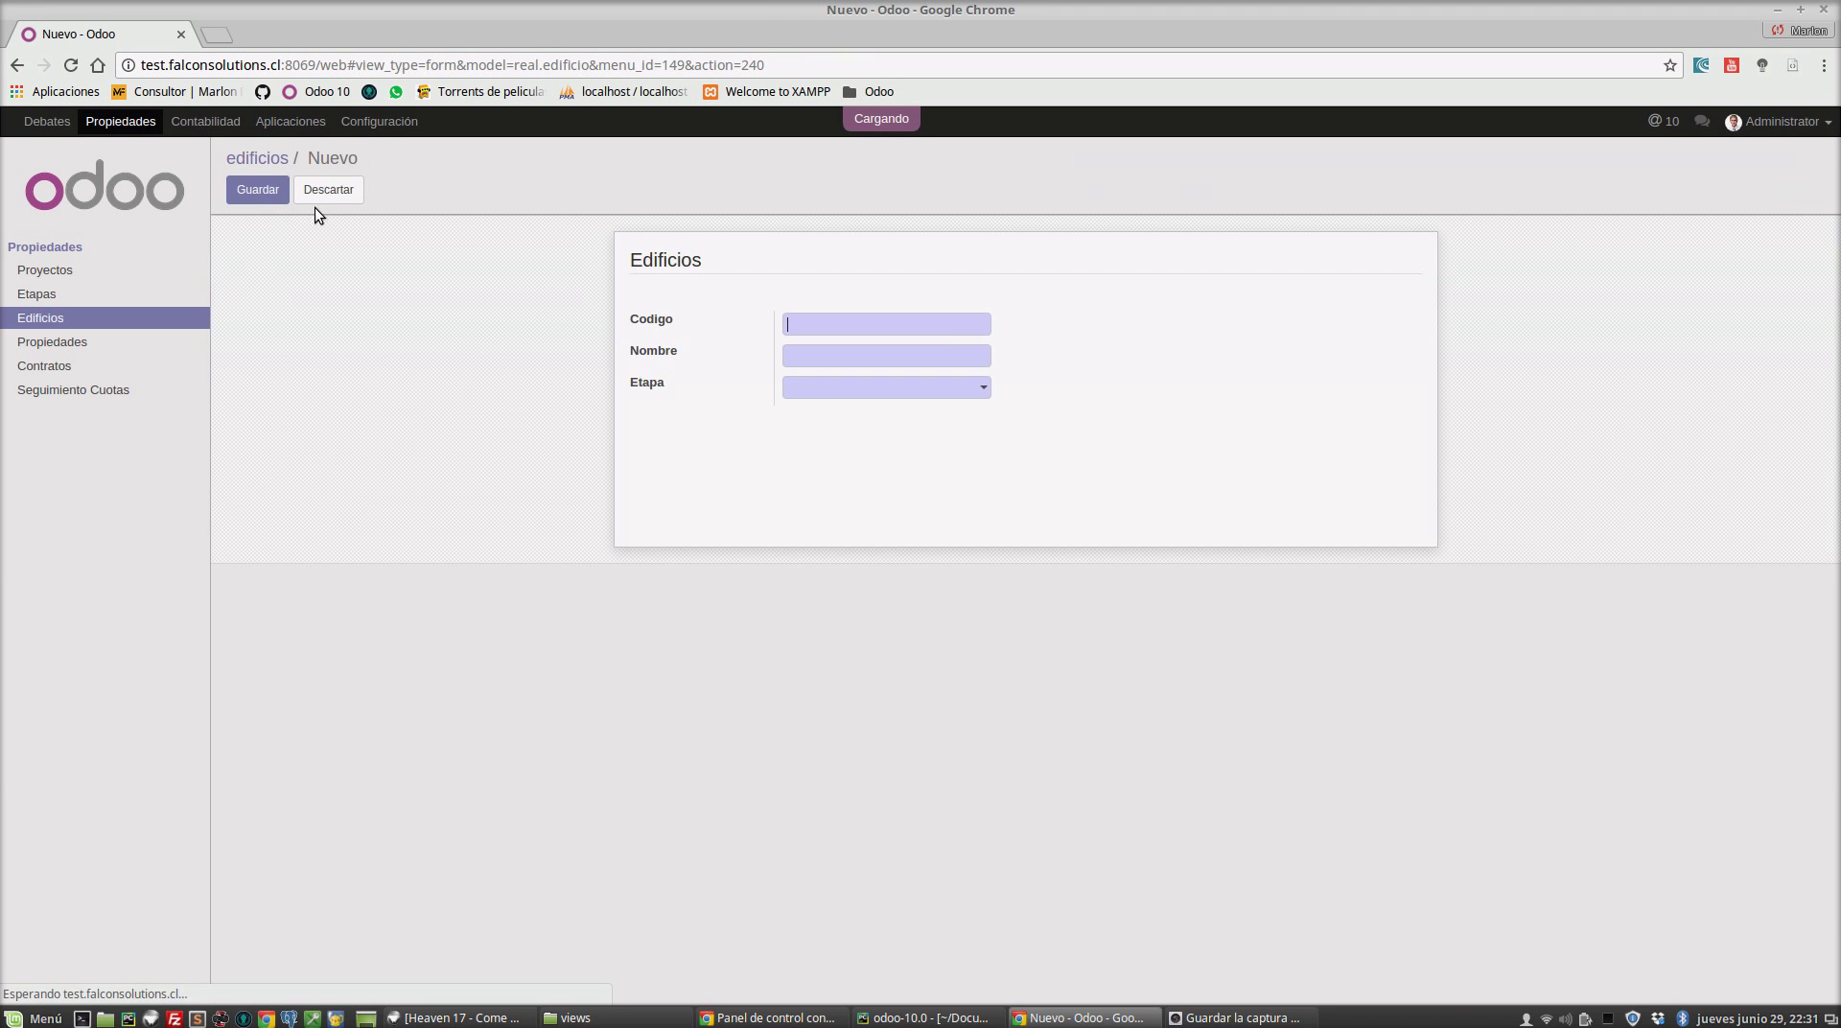
pyautogui.write('D')
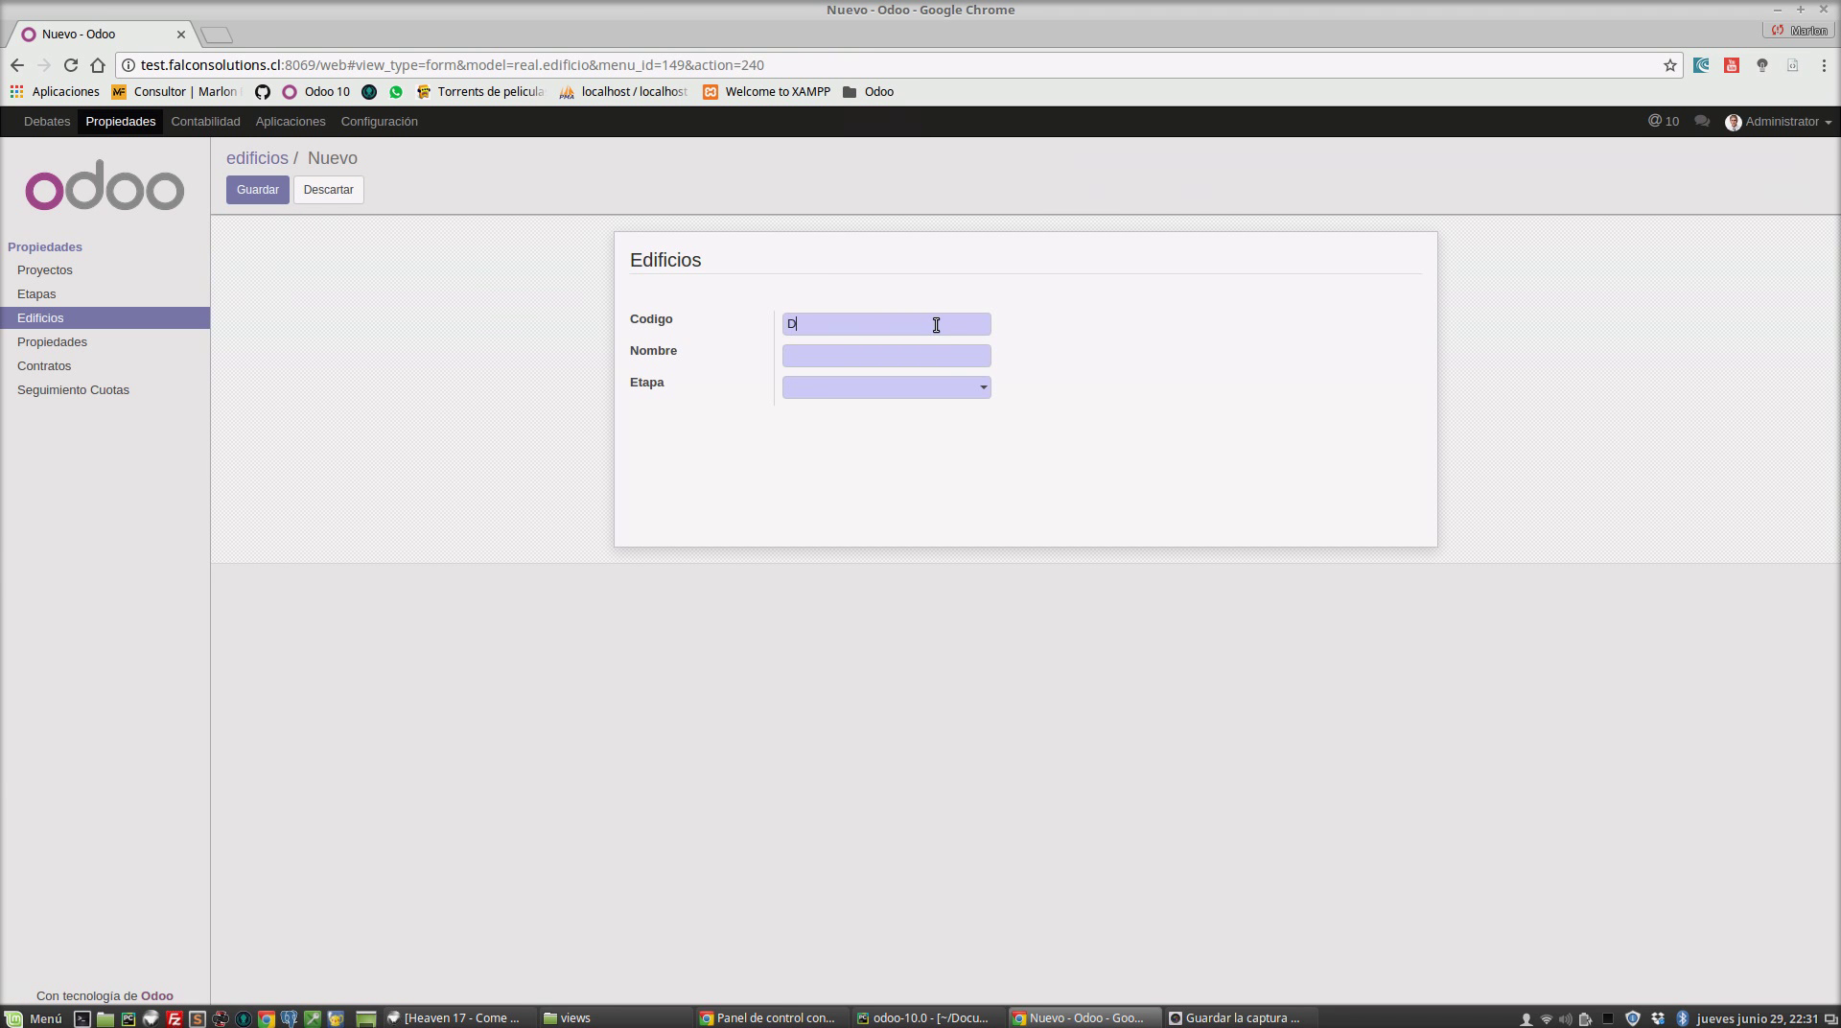
pyautogui.write('3000')
pyautogui.write('Edifici')
pyautogui.write('o Blanco')
pyautogui.click(958, 391)
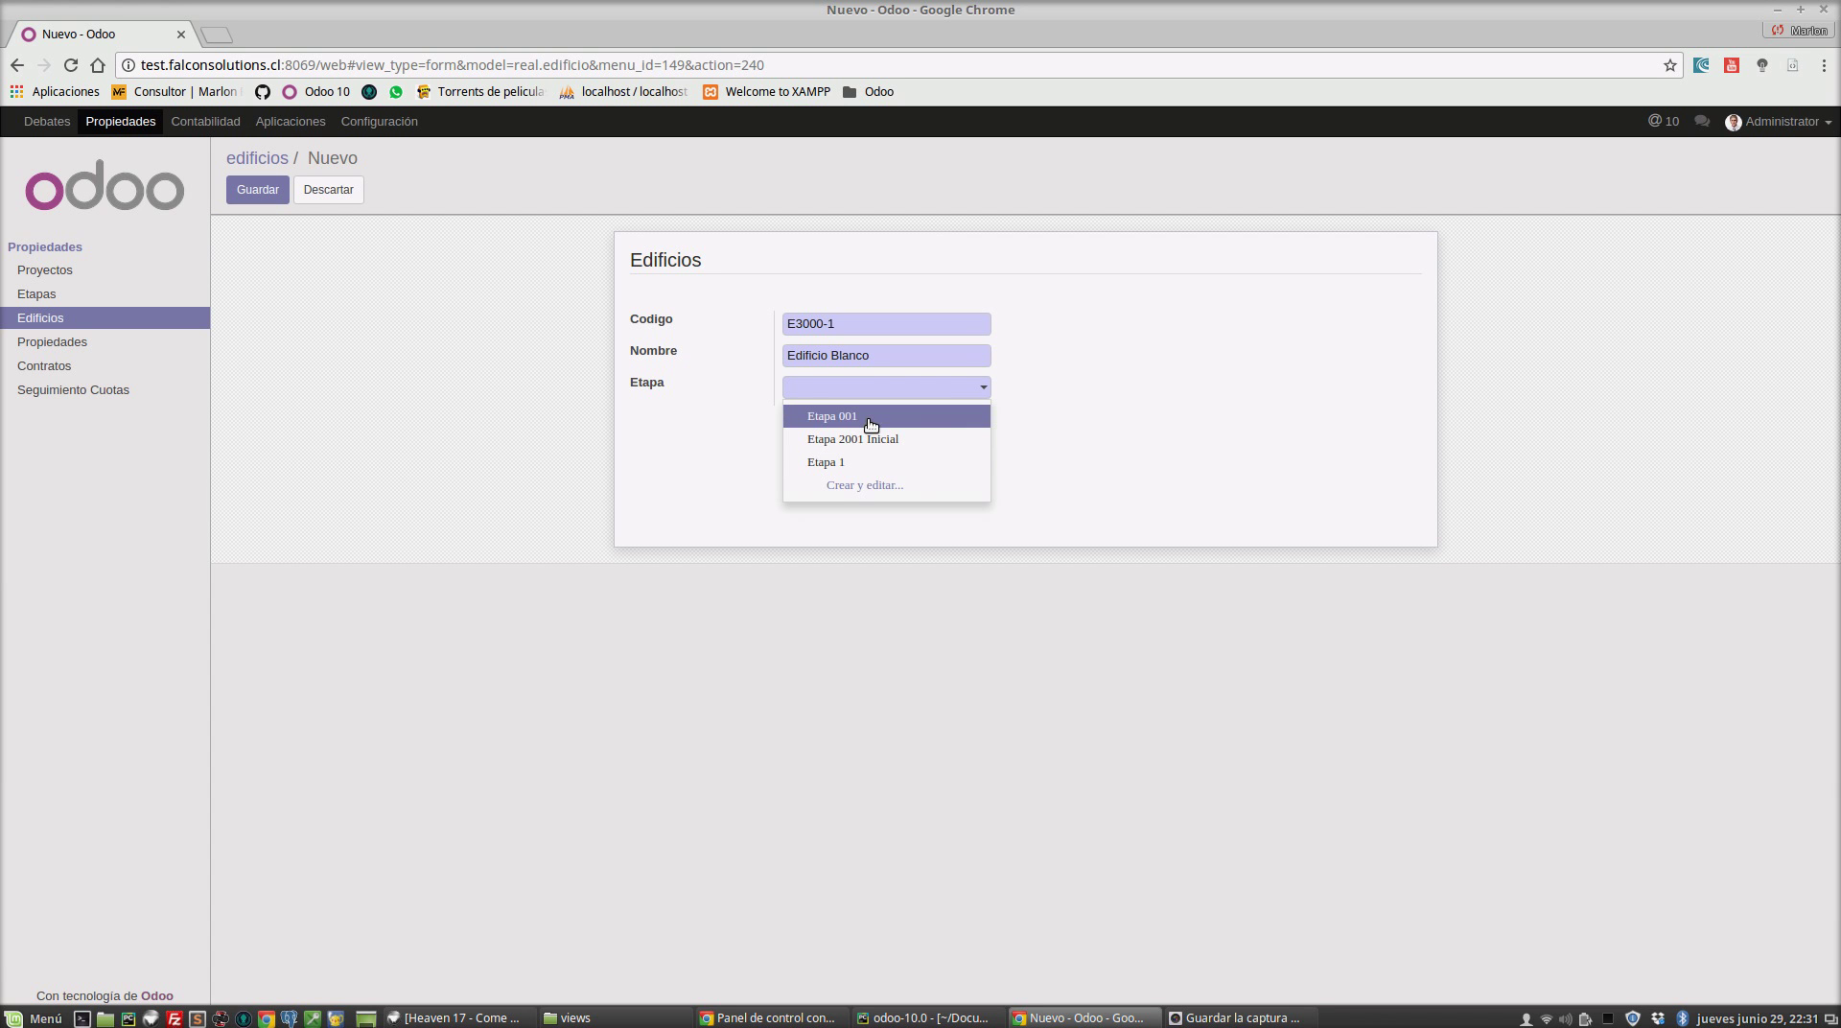
pyautogui.click(871, 420)
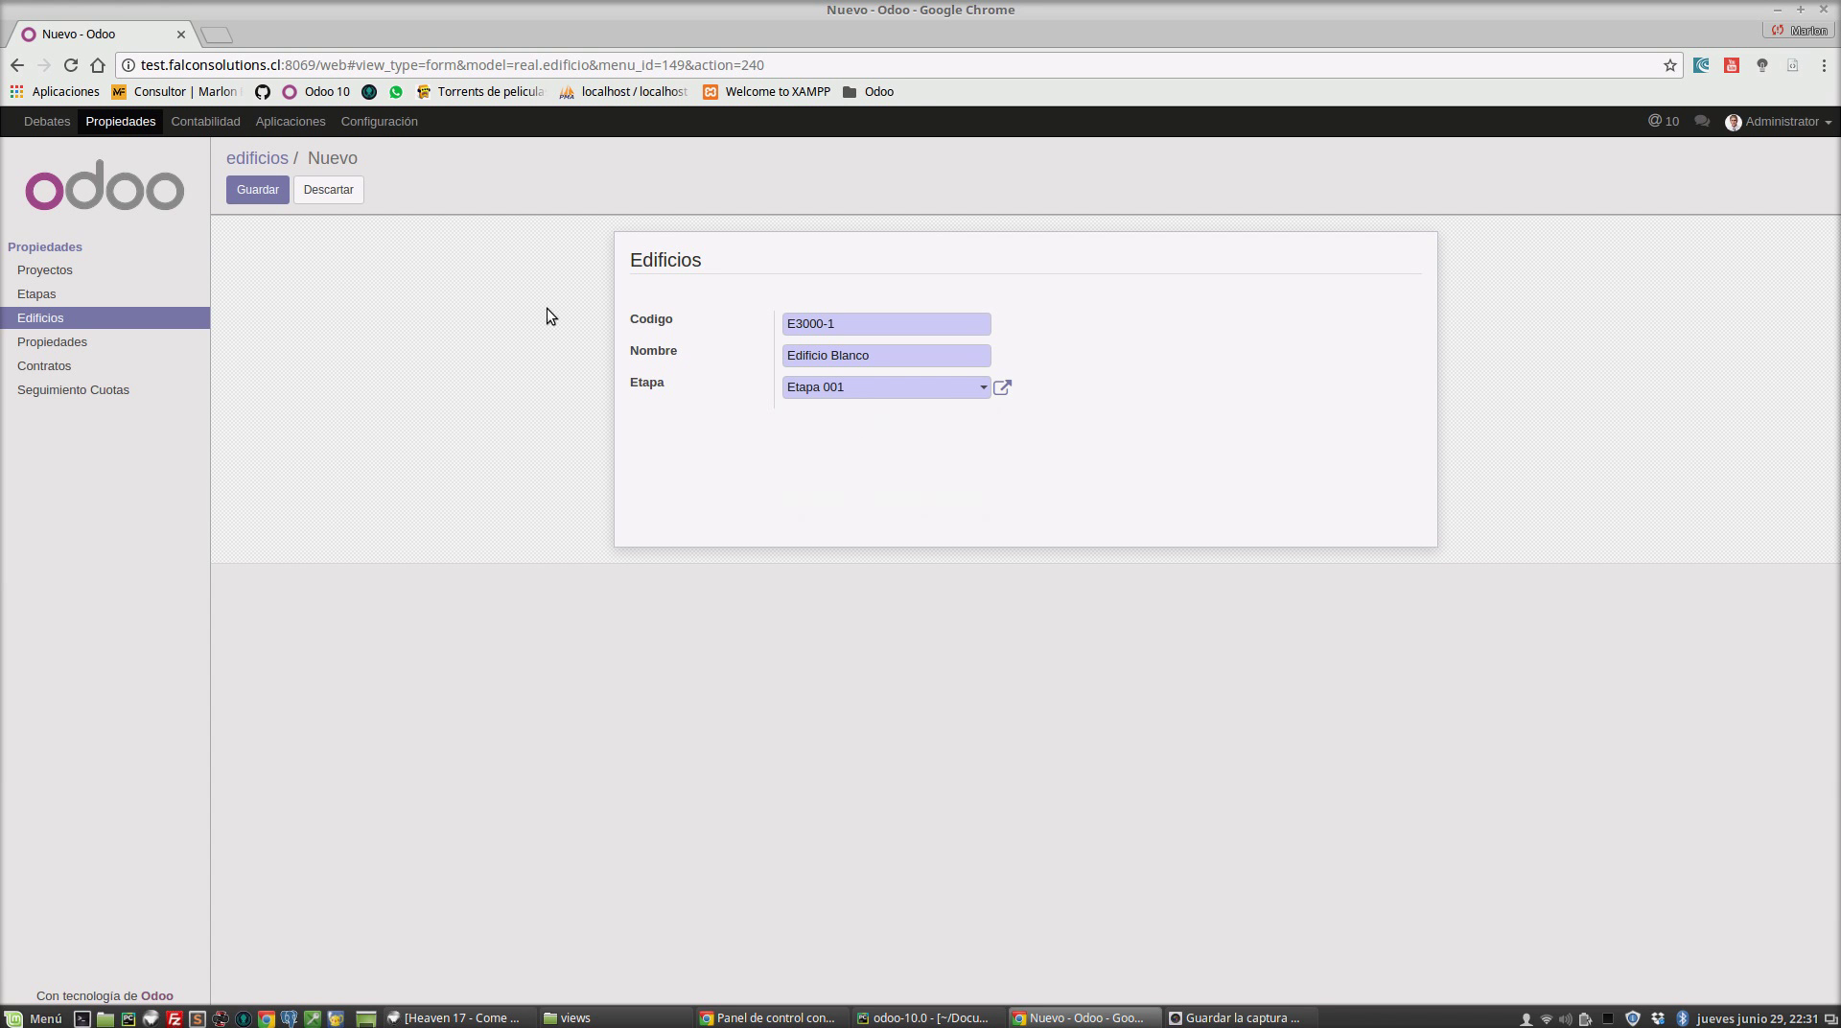
pyautogui.click(259, 191)
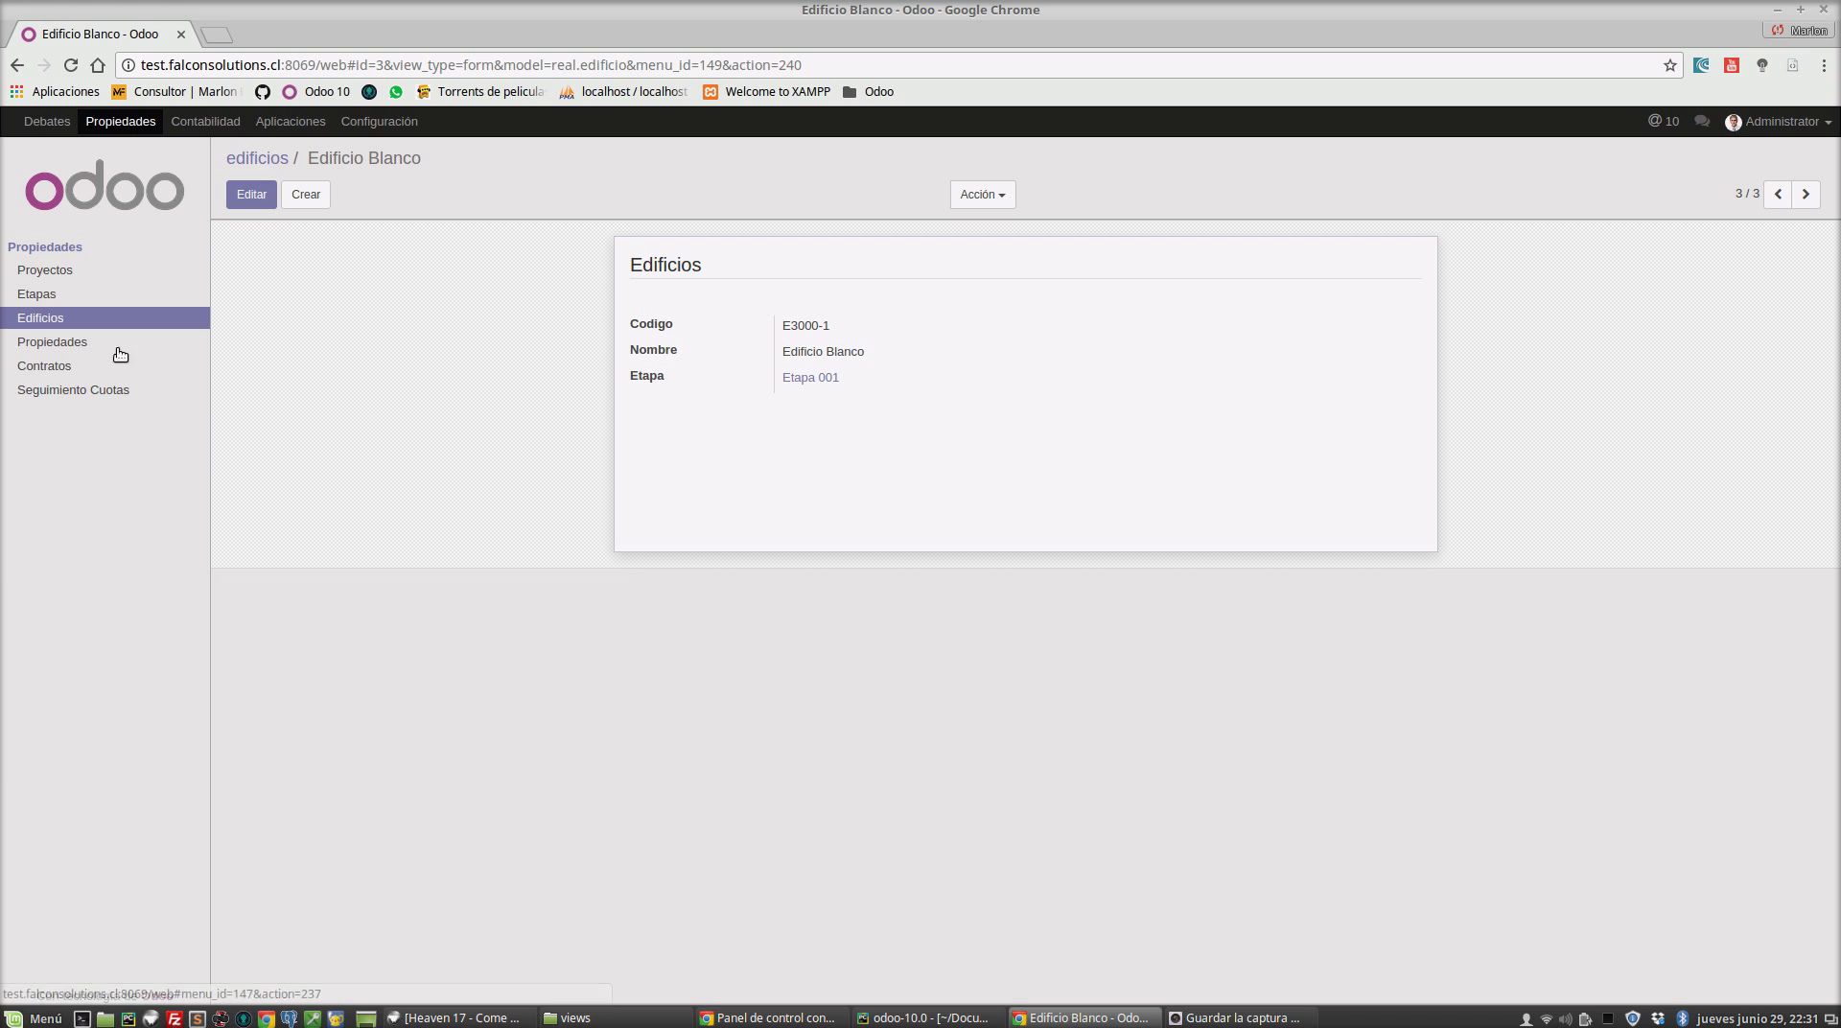
# Check the stage list, and reassign the building Edificio Blanco to stage Etapa 1
pyautogui.click(45, 297)
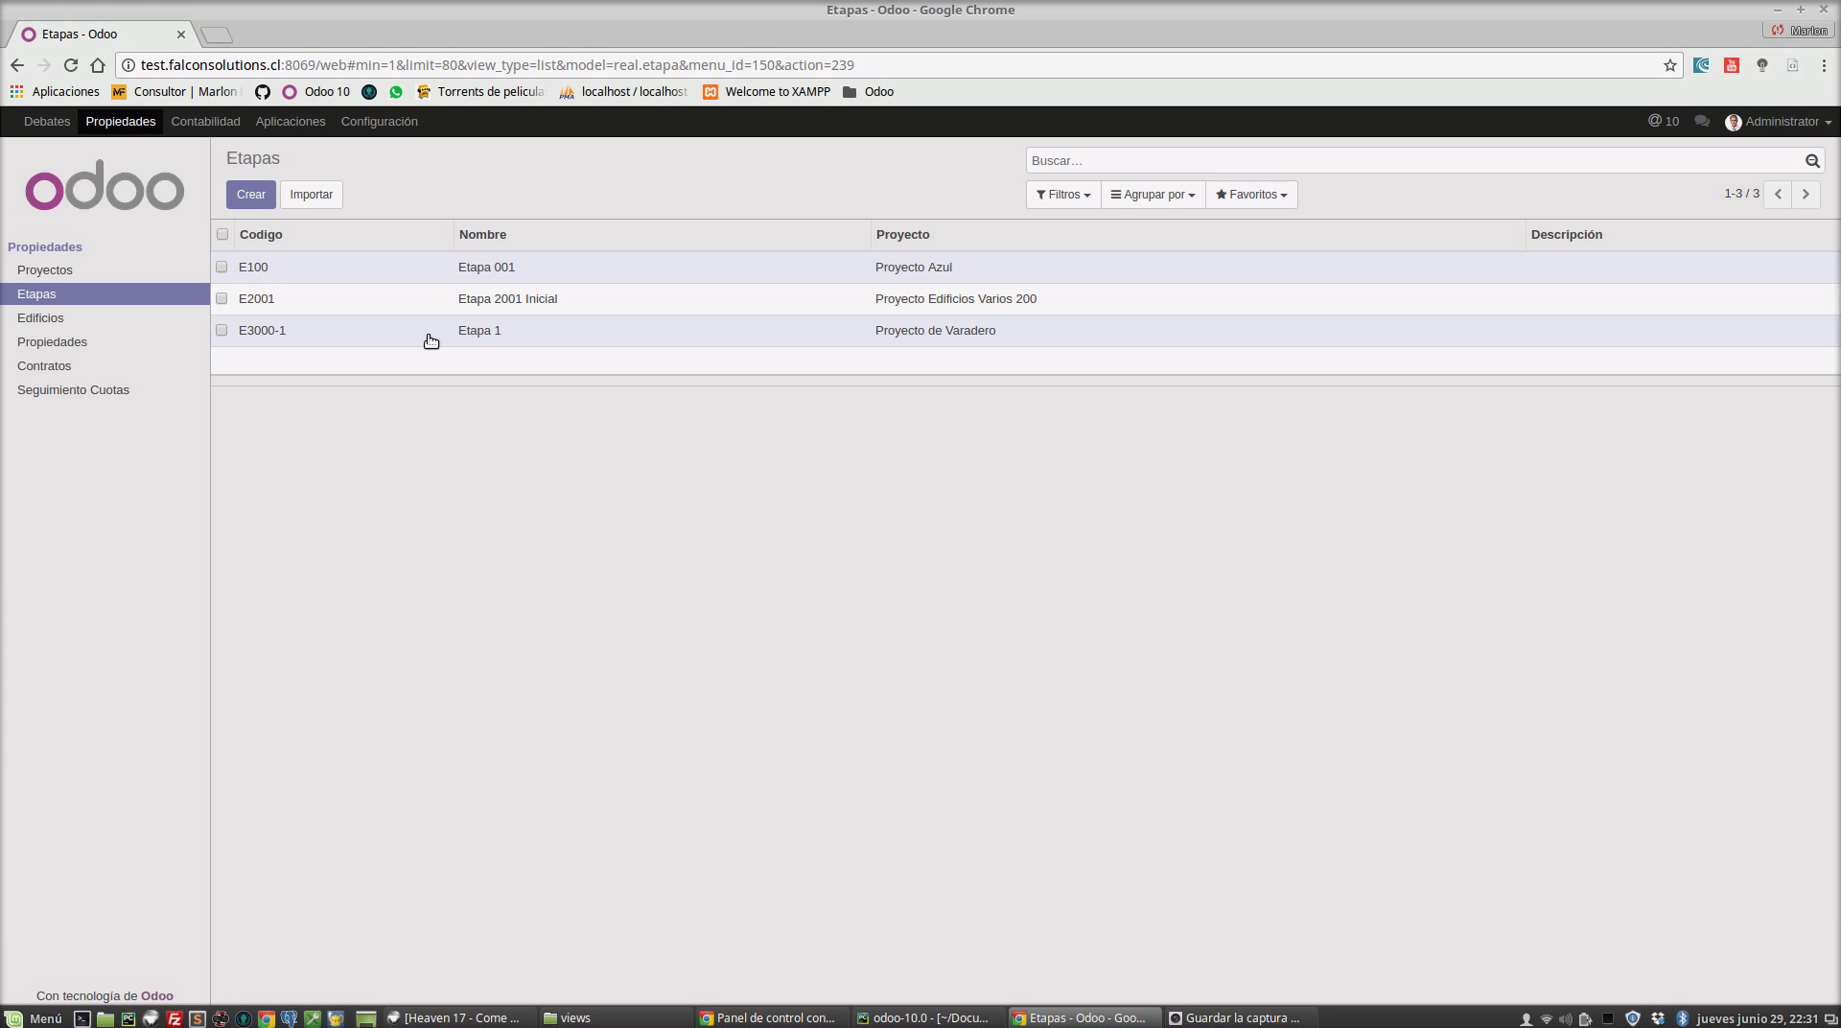
pyautogui.click(61, 326)
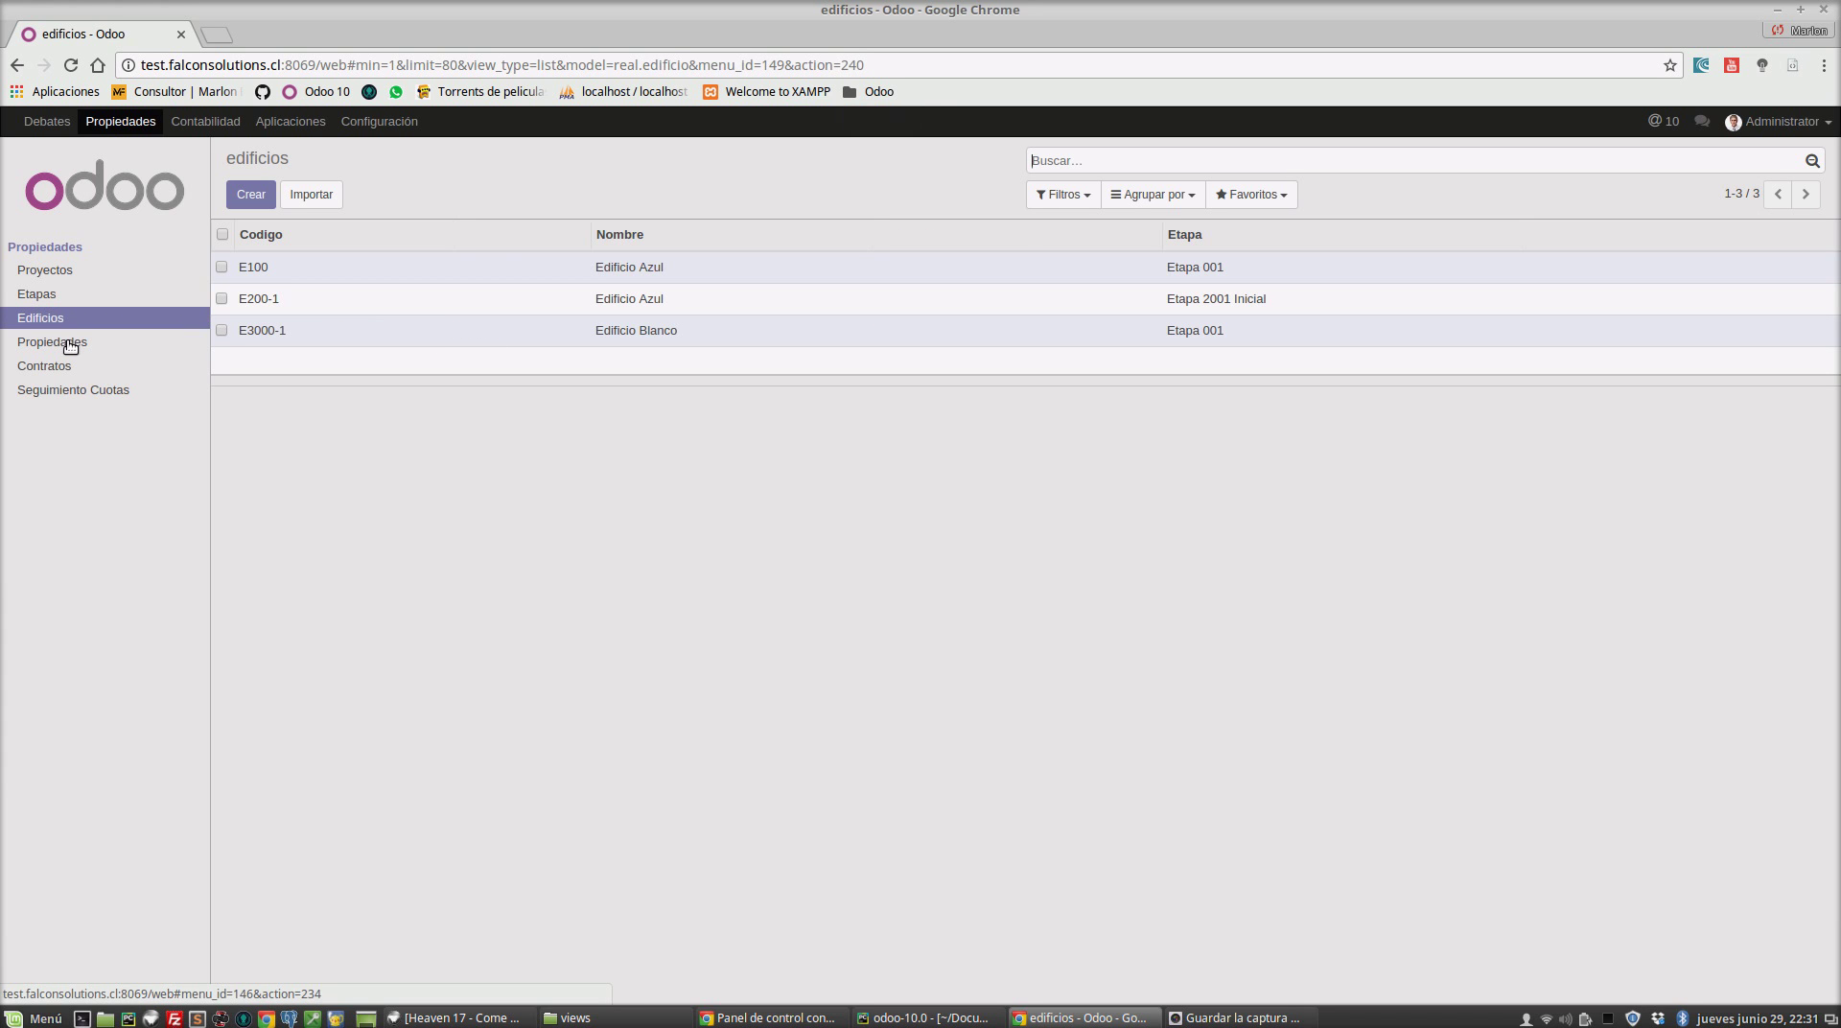
pyautogui.click(632, 342)
pyautogui.click(253, 192)
pyautogui.click(926, 402)
pyautogui.click(896, 464)
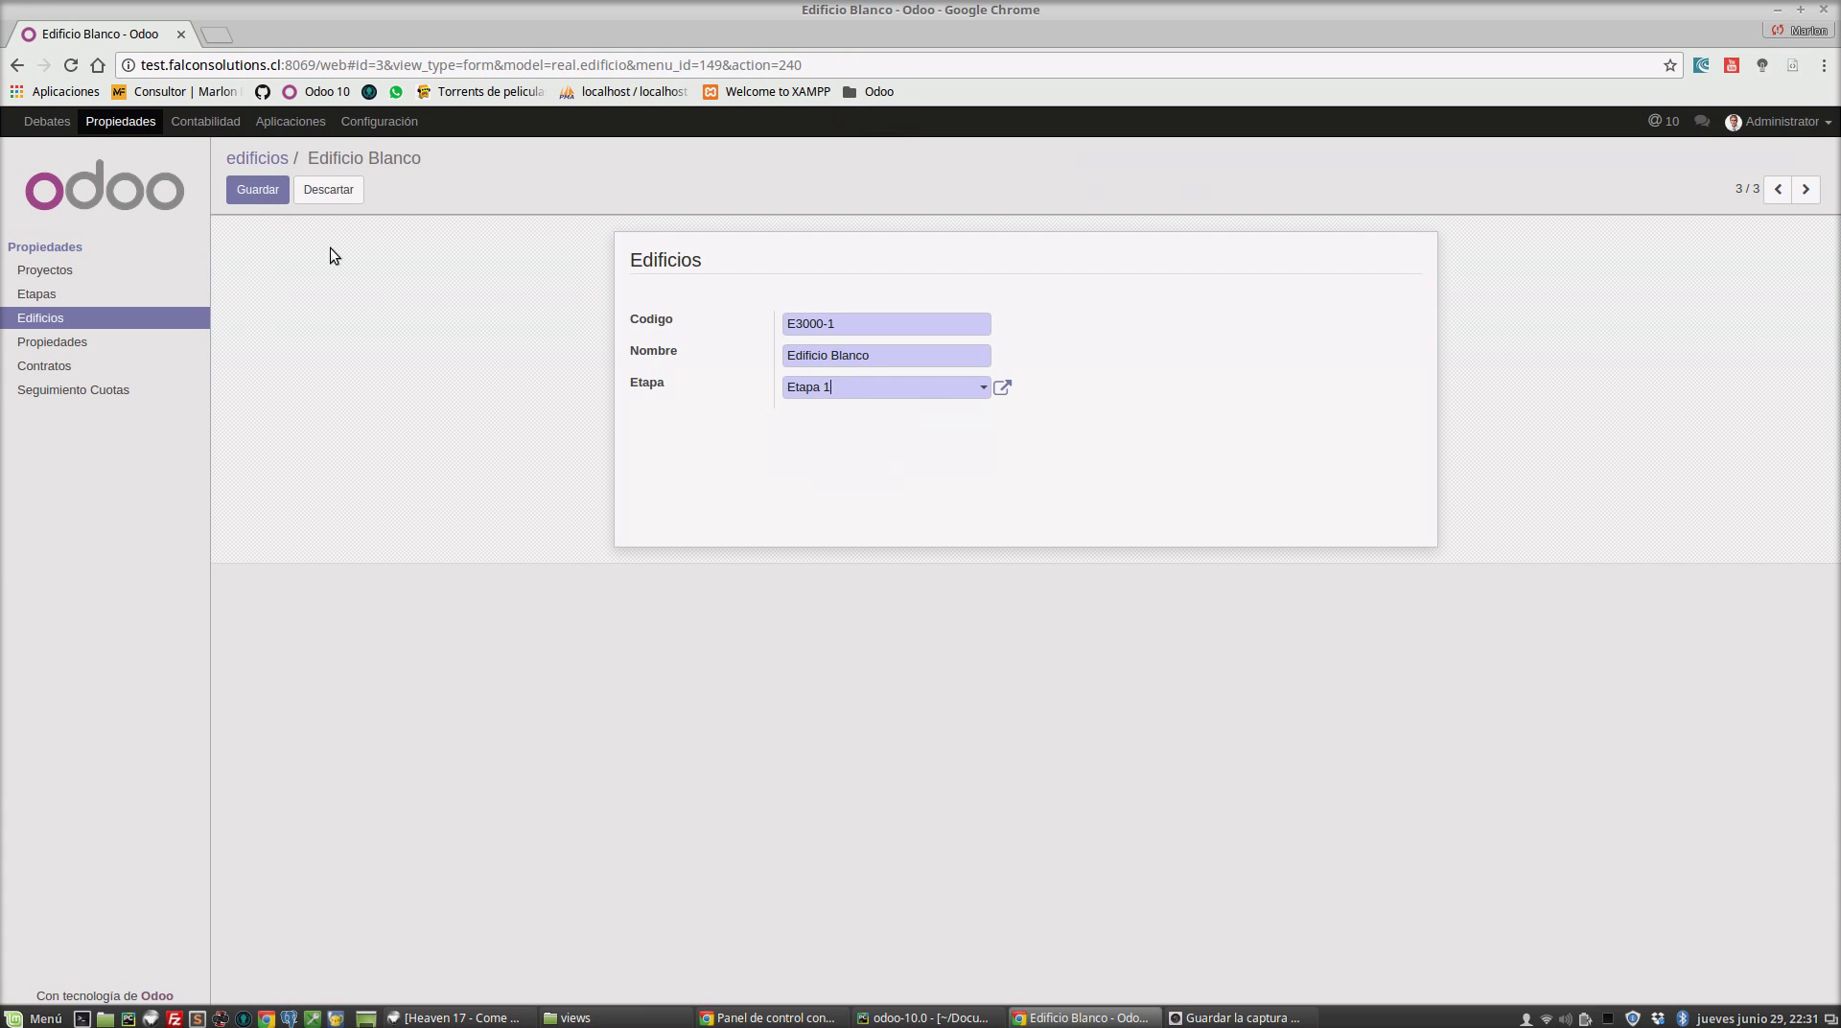
pyautogui.click(267, 194)
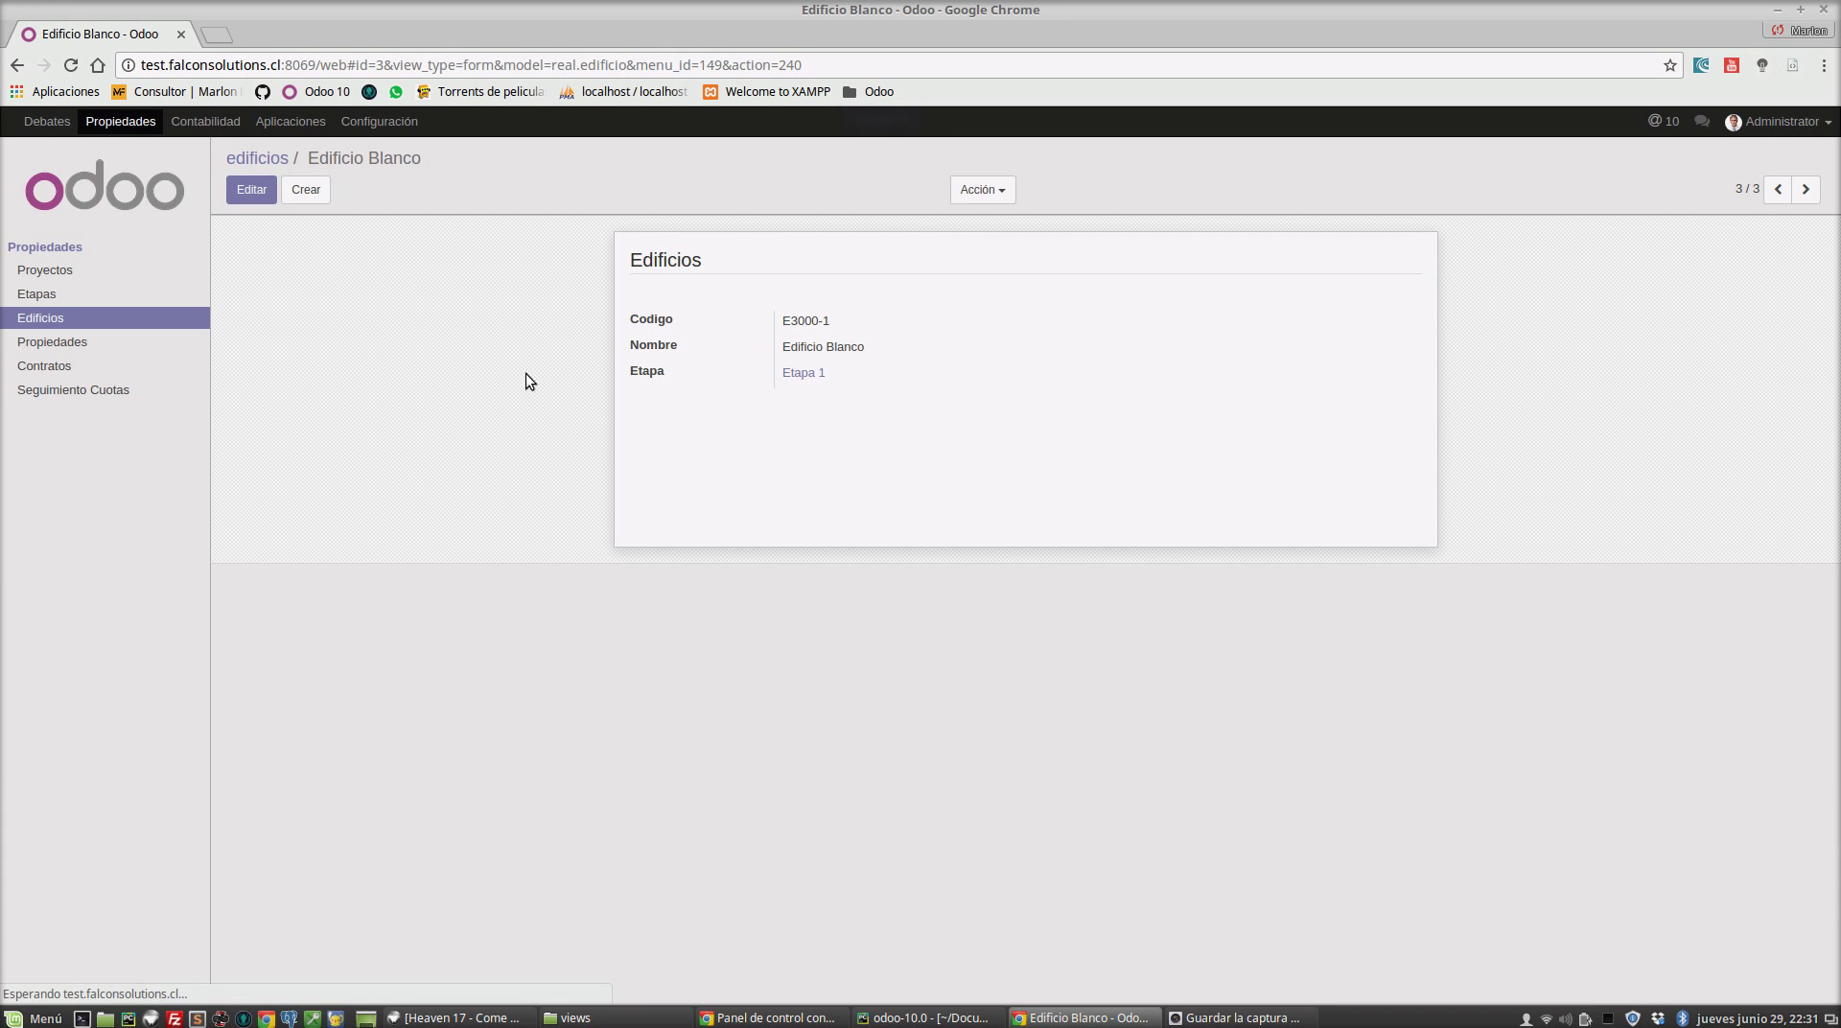
# Start a new property named Blanco / 304, linked to Proyecto de Varadero, Etapa 1 and Edificio Blanco
pyautogui.click(56, 343)
pyautogui.click(252, 194)
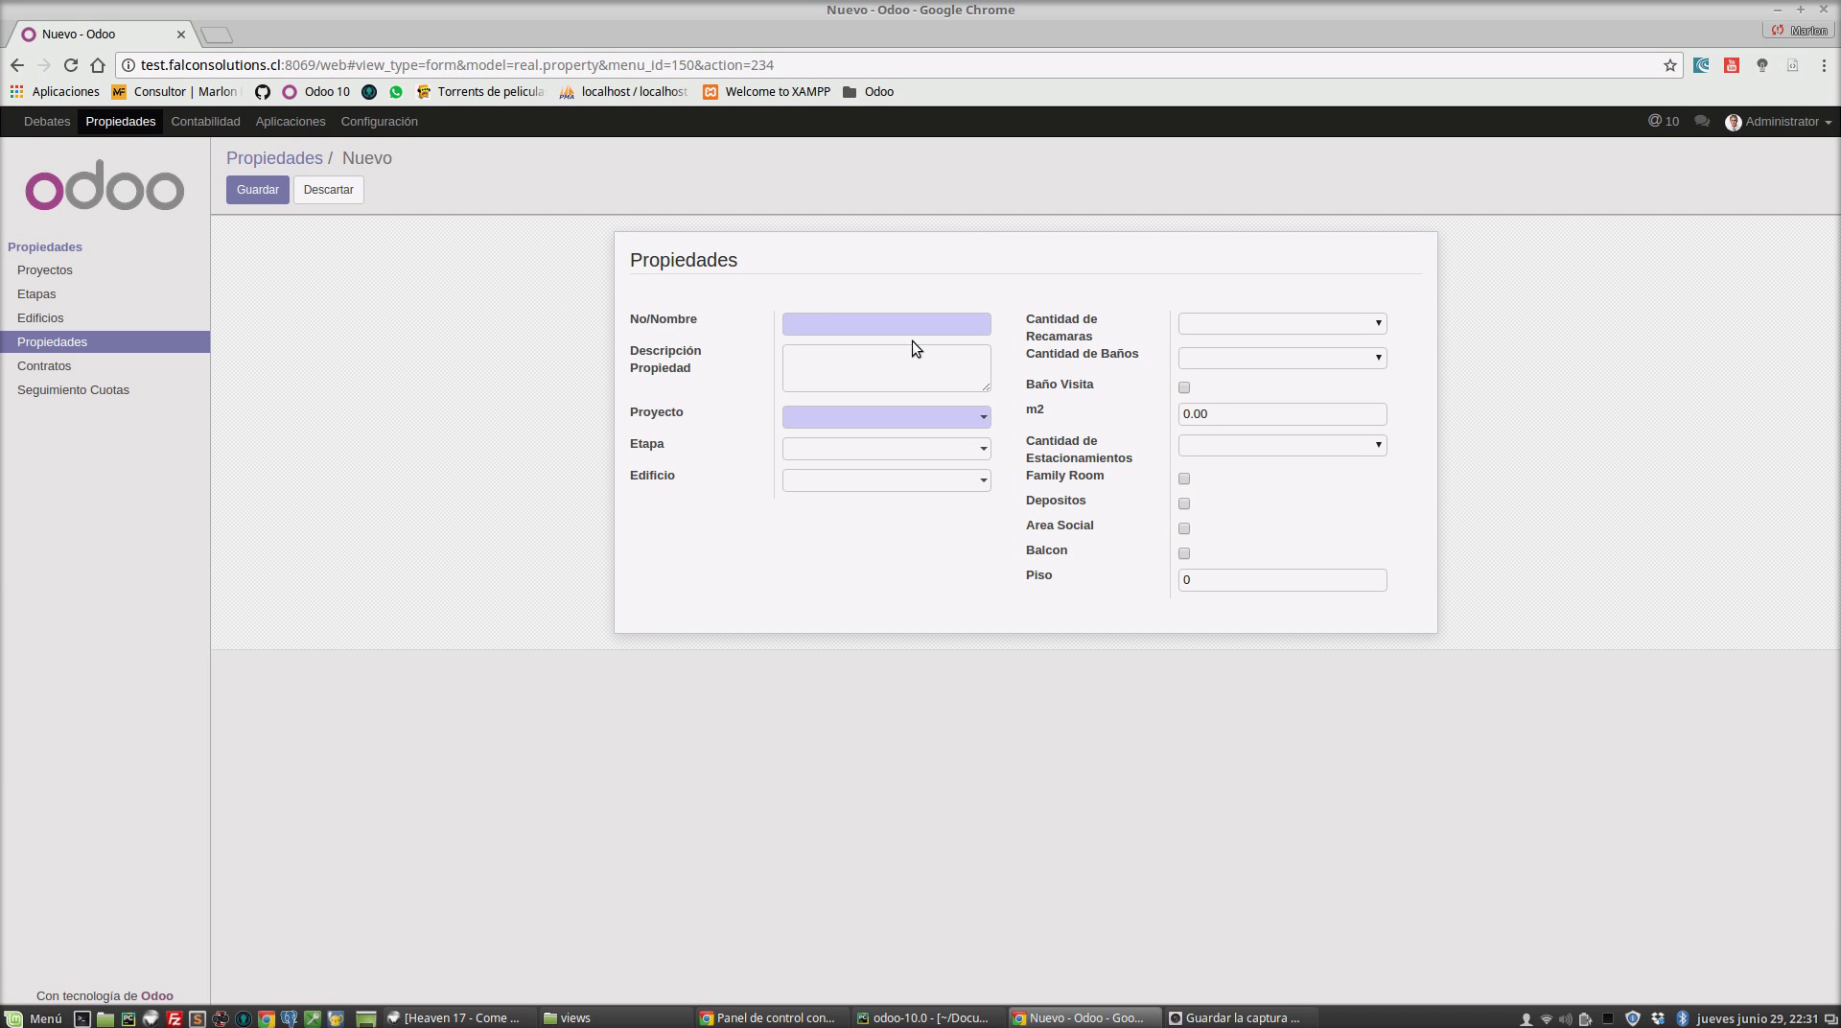
pyautogui.write('Blanco / 30')
pyautogui.click(896, 416)
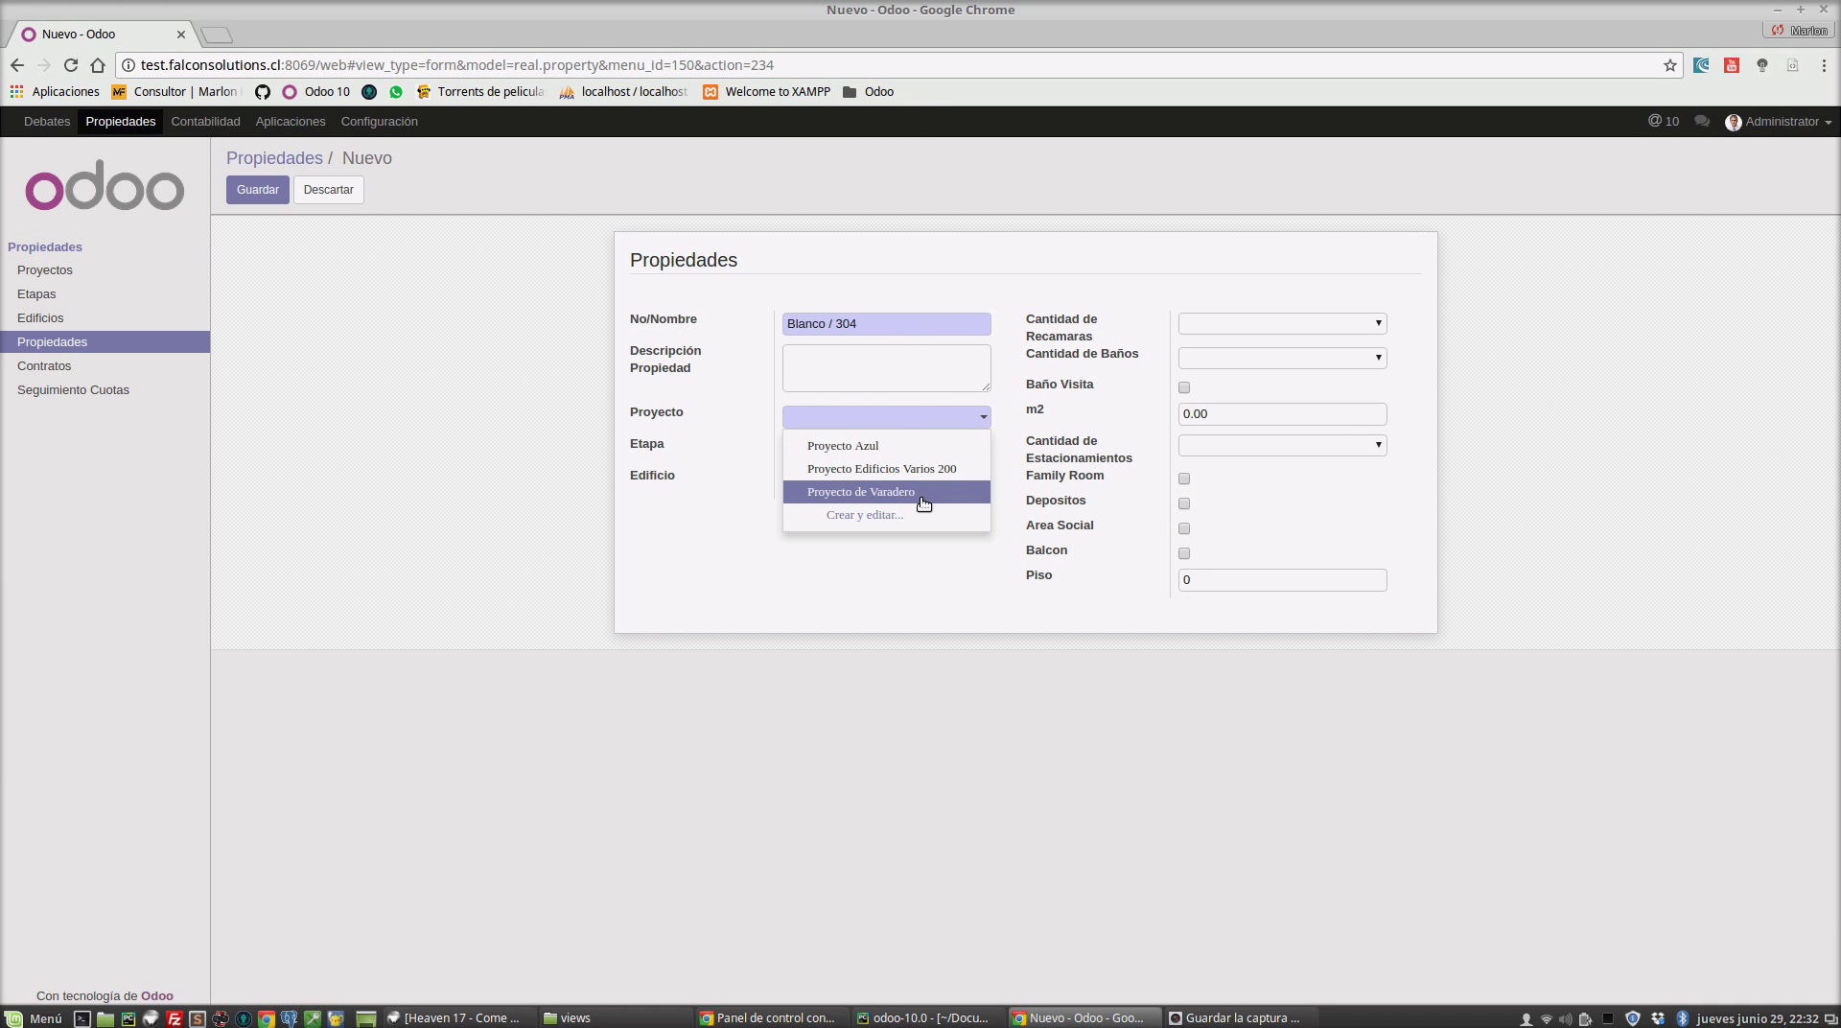
pyautogui.click(921, 498)
pyautogui.click(888, 457)
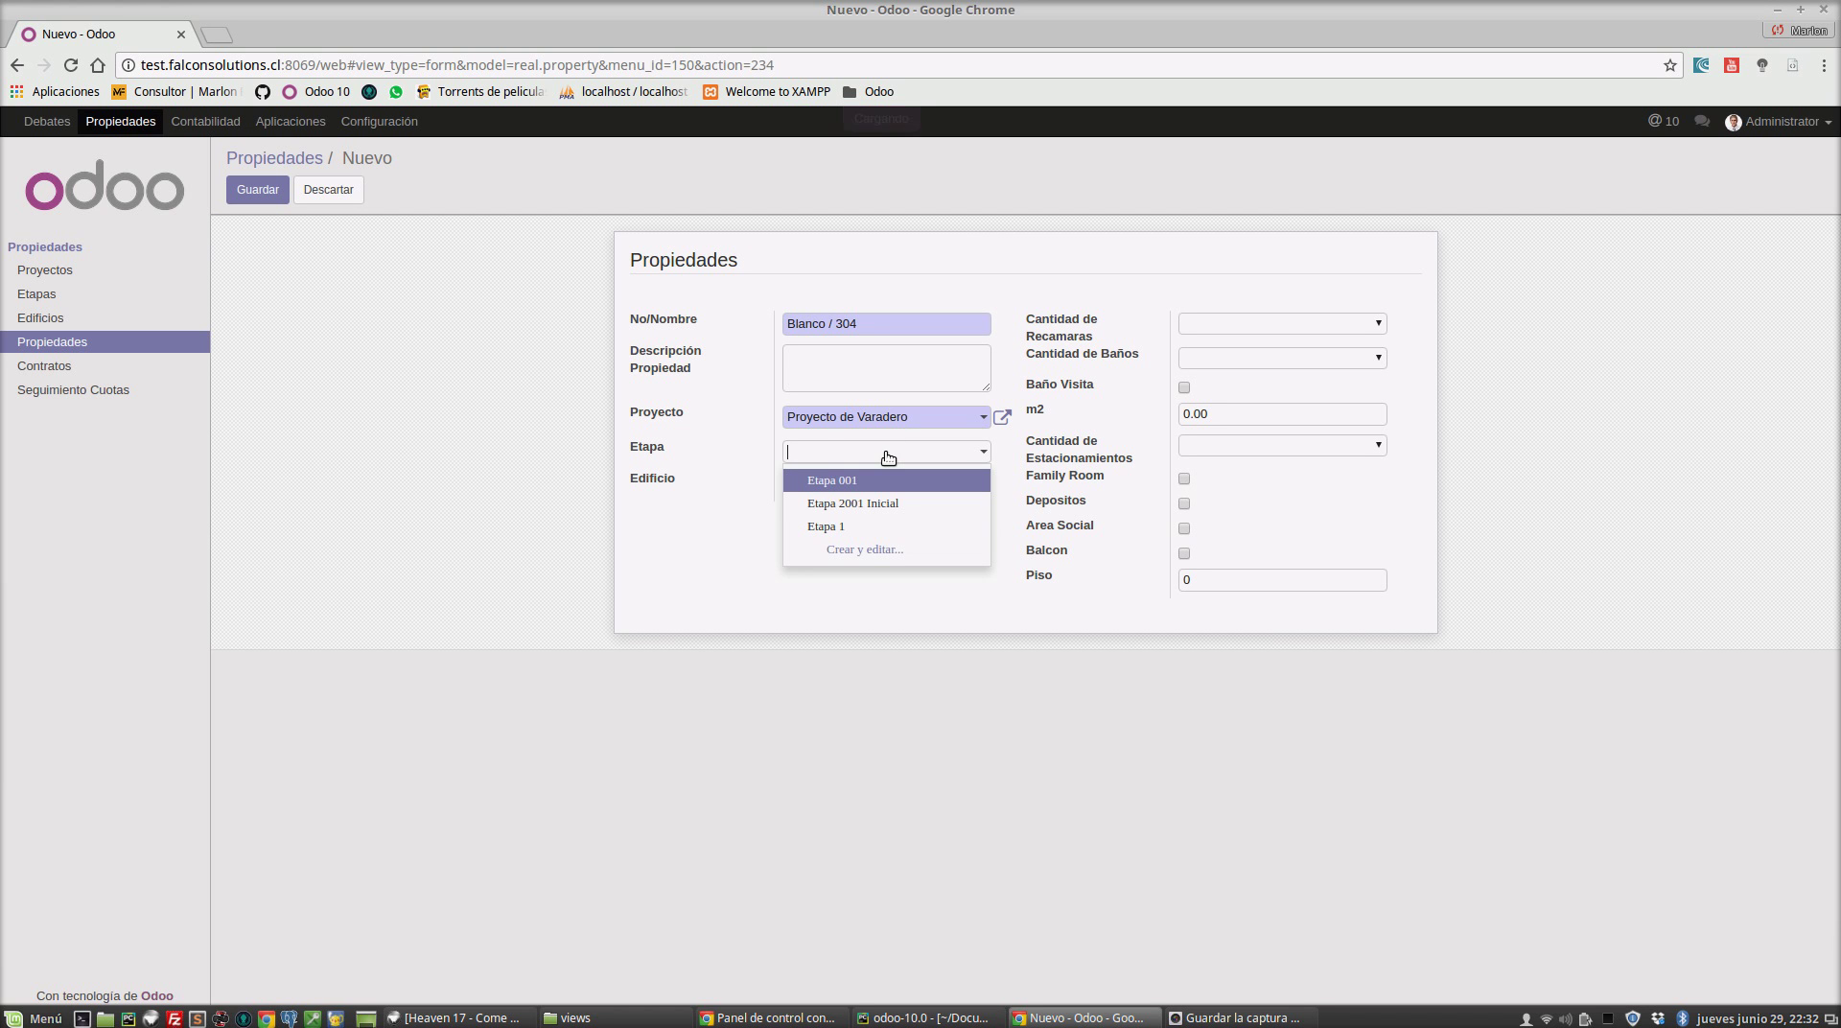
pyautogui.click(867, 525)
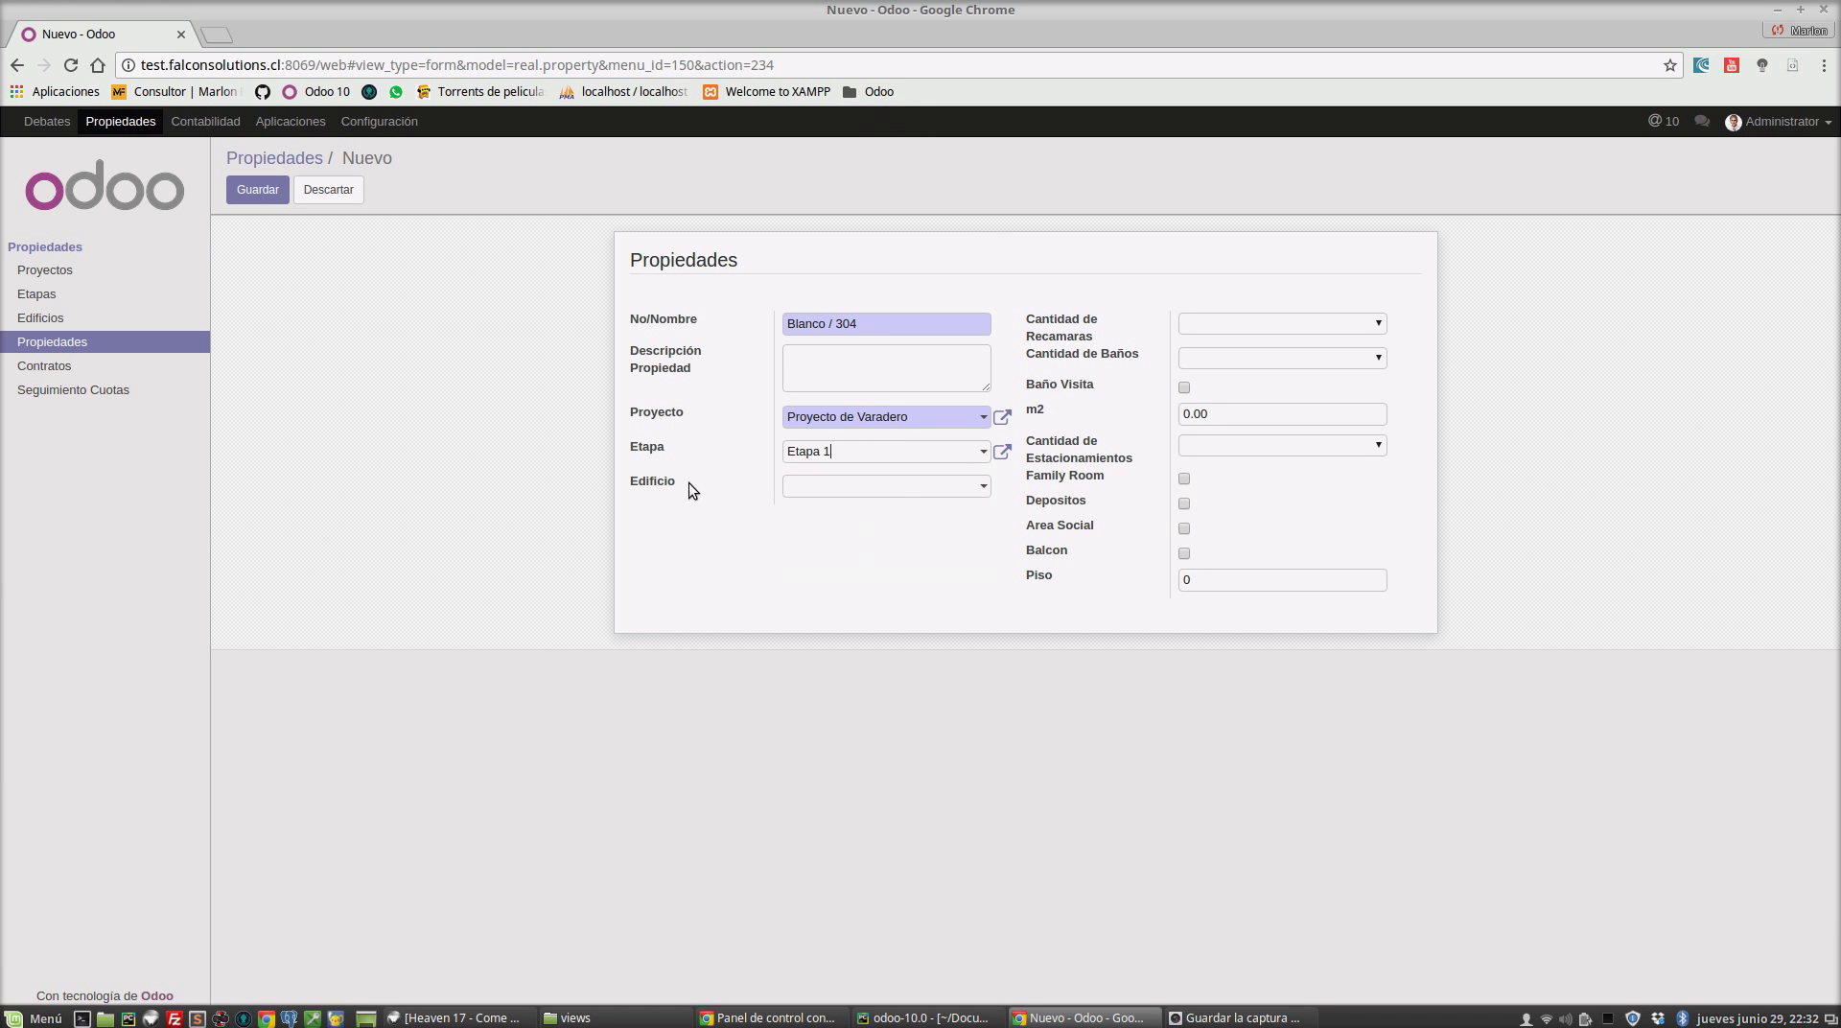
pyautogui.click(885, 486)
pyautogui.click(888, 562)
# Give the property 2 bedrooms, 1 bathroom, a guest bathroom, 100 m2 of area and 2 parking spaces
pyautogui.click(1321, 324)
pyautogui.click(1276, 375)
pyautogui.click(1280, 357)
pyautogui.click(1259, 393)
pyautogui.click(1237, 419)
pyautogui.write('100')
pyautogui.click(1255, 445)
pyautogui.click(1217, 498)
# Enable Family Room, Depositos, Area Social and Balcon, set the floor to 1 and save the property
pyautogui.click(1185, 480)
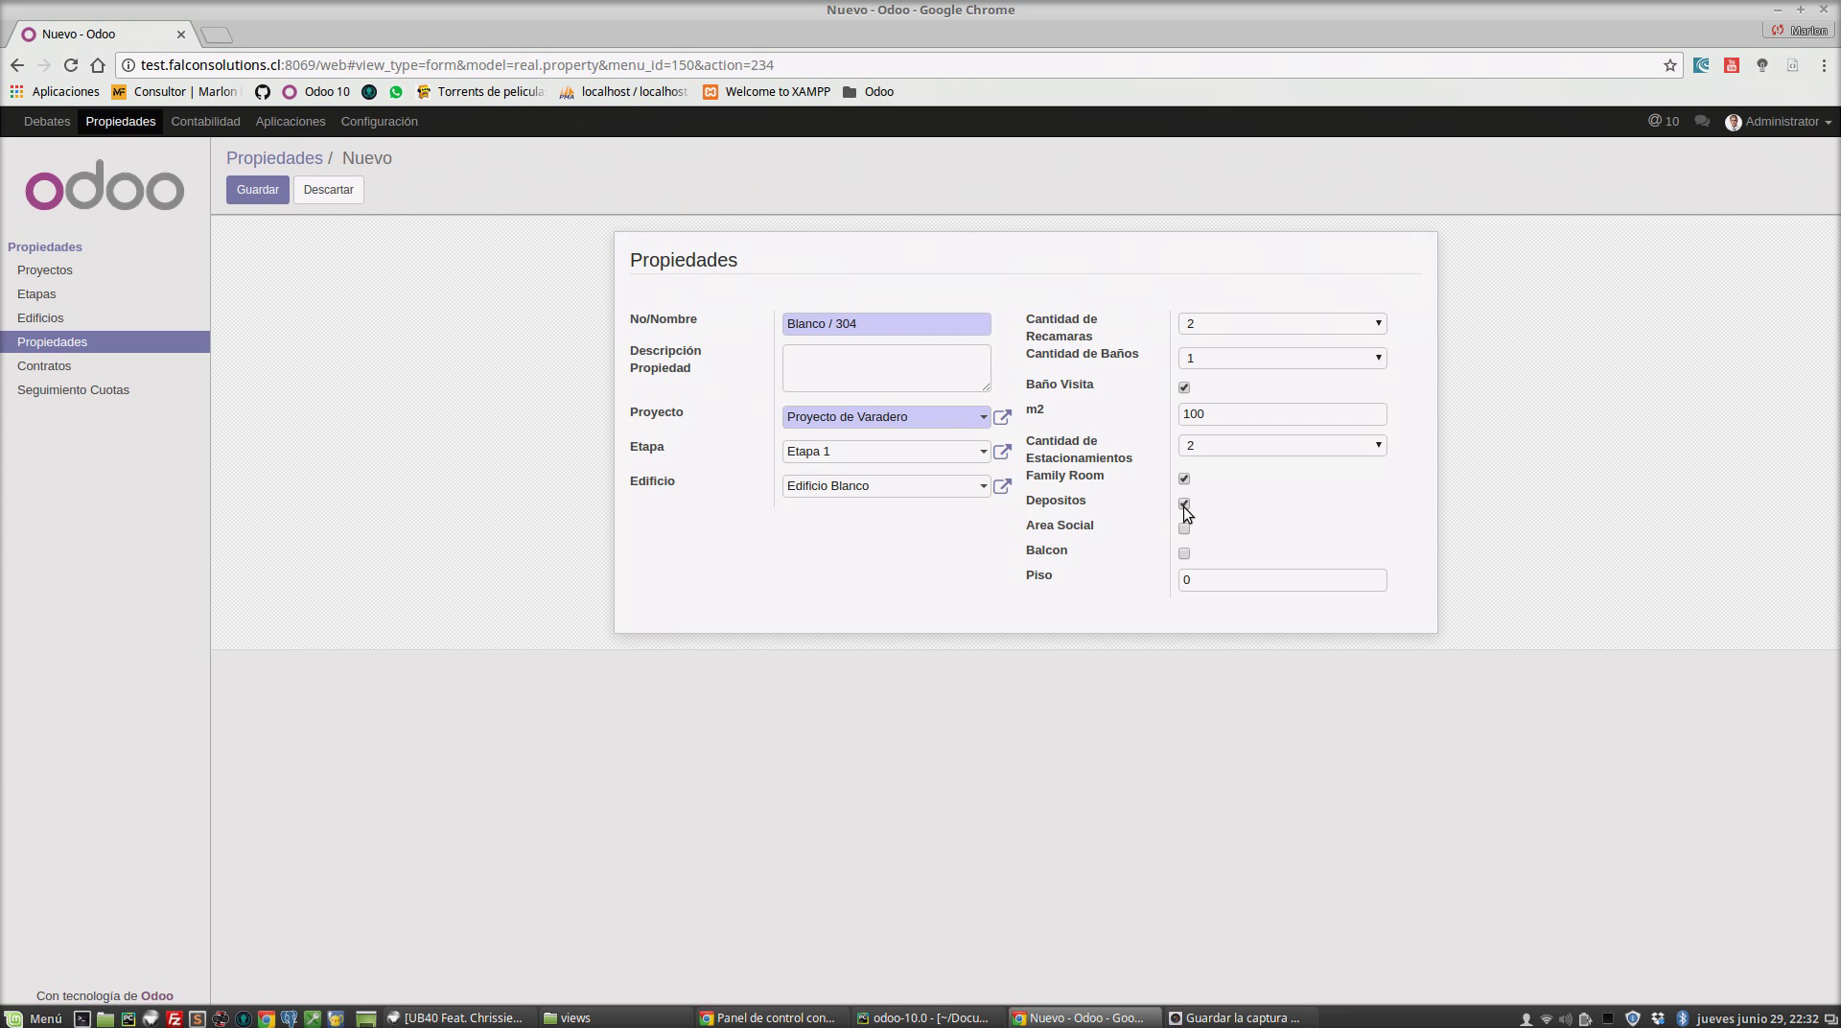
pyautogui.click(1185, 553)
pyautogui.doubleClick(1187, 579)
pyautogui.write('1')
pyautogui.click(287, 203)
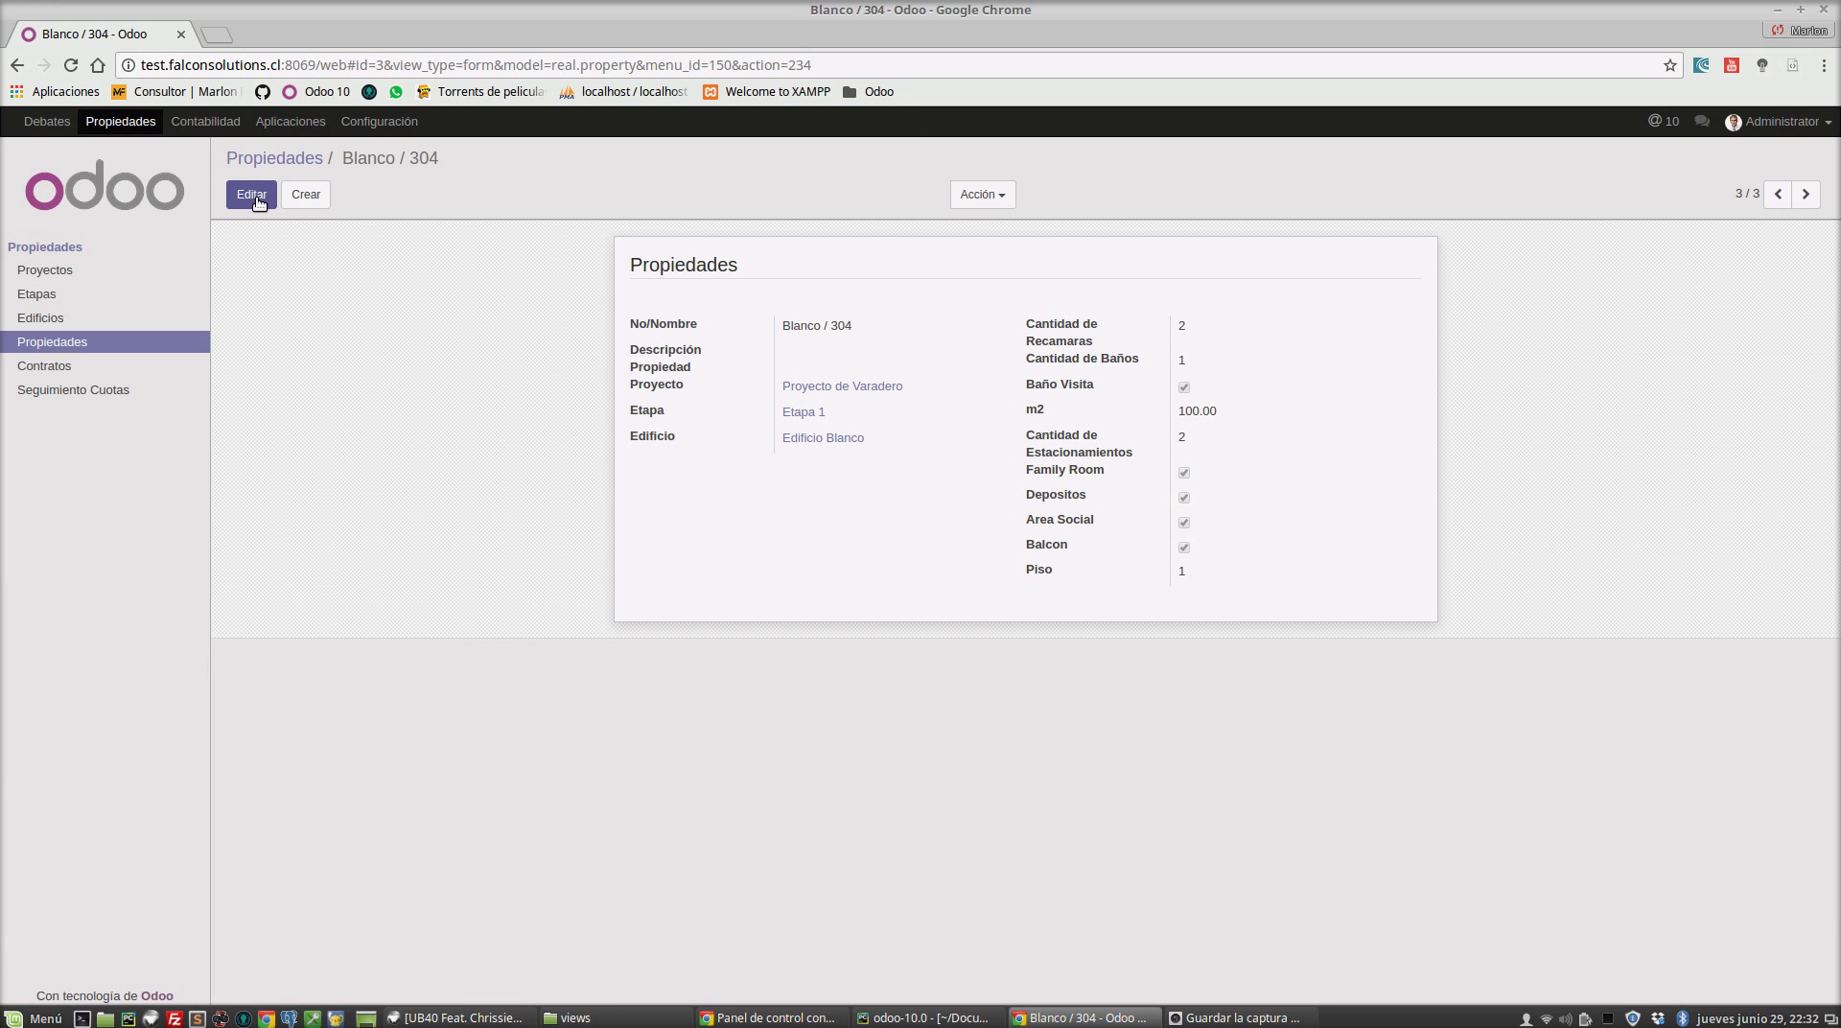
# Change the floor of property Blanco / 304 to 3, save it and return to the property list
pyautogui.click(254, 197)
pyautogui.moveTo(1223, 584); pyautogui.dragTo(1151, 587)
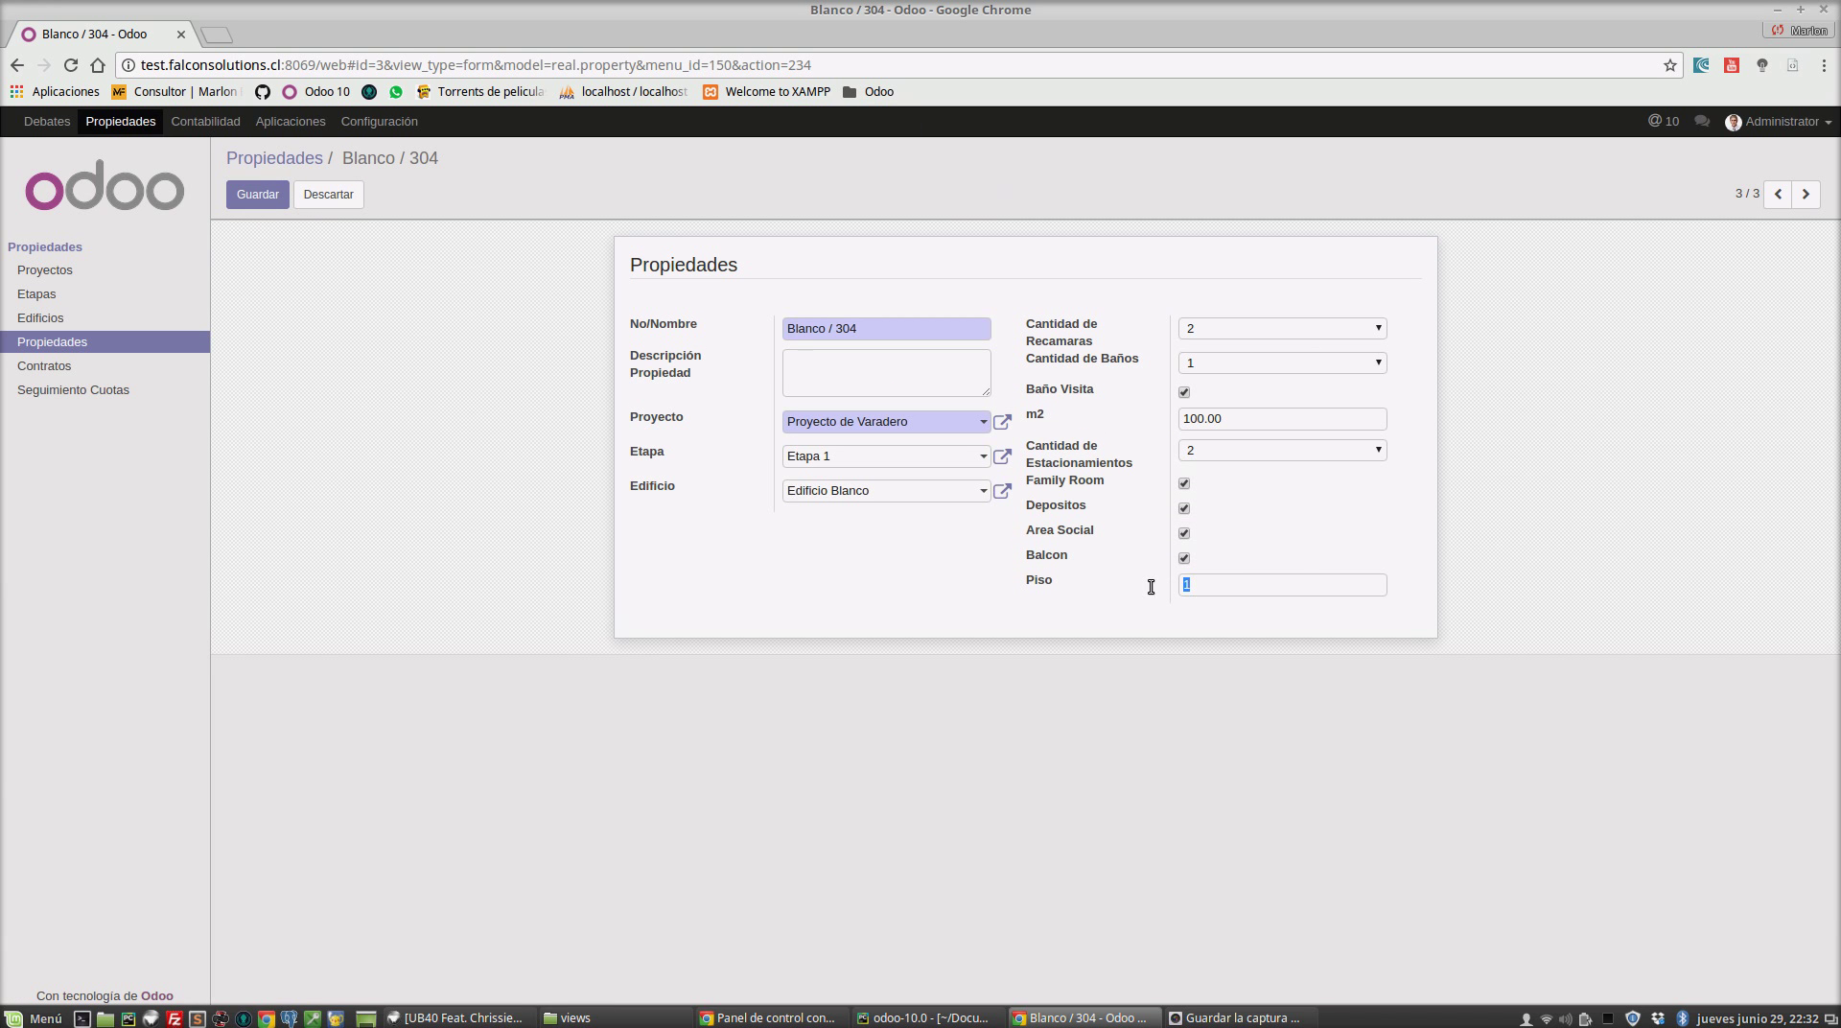
pyautogui.click(245, 195)
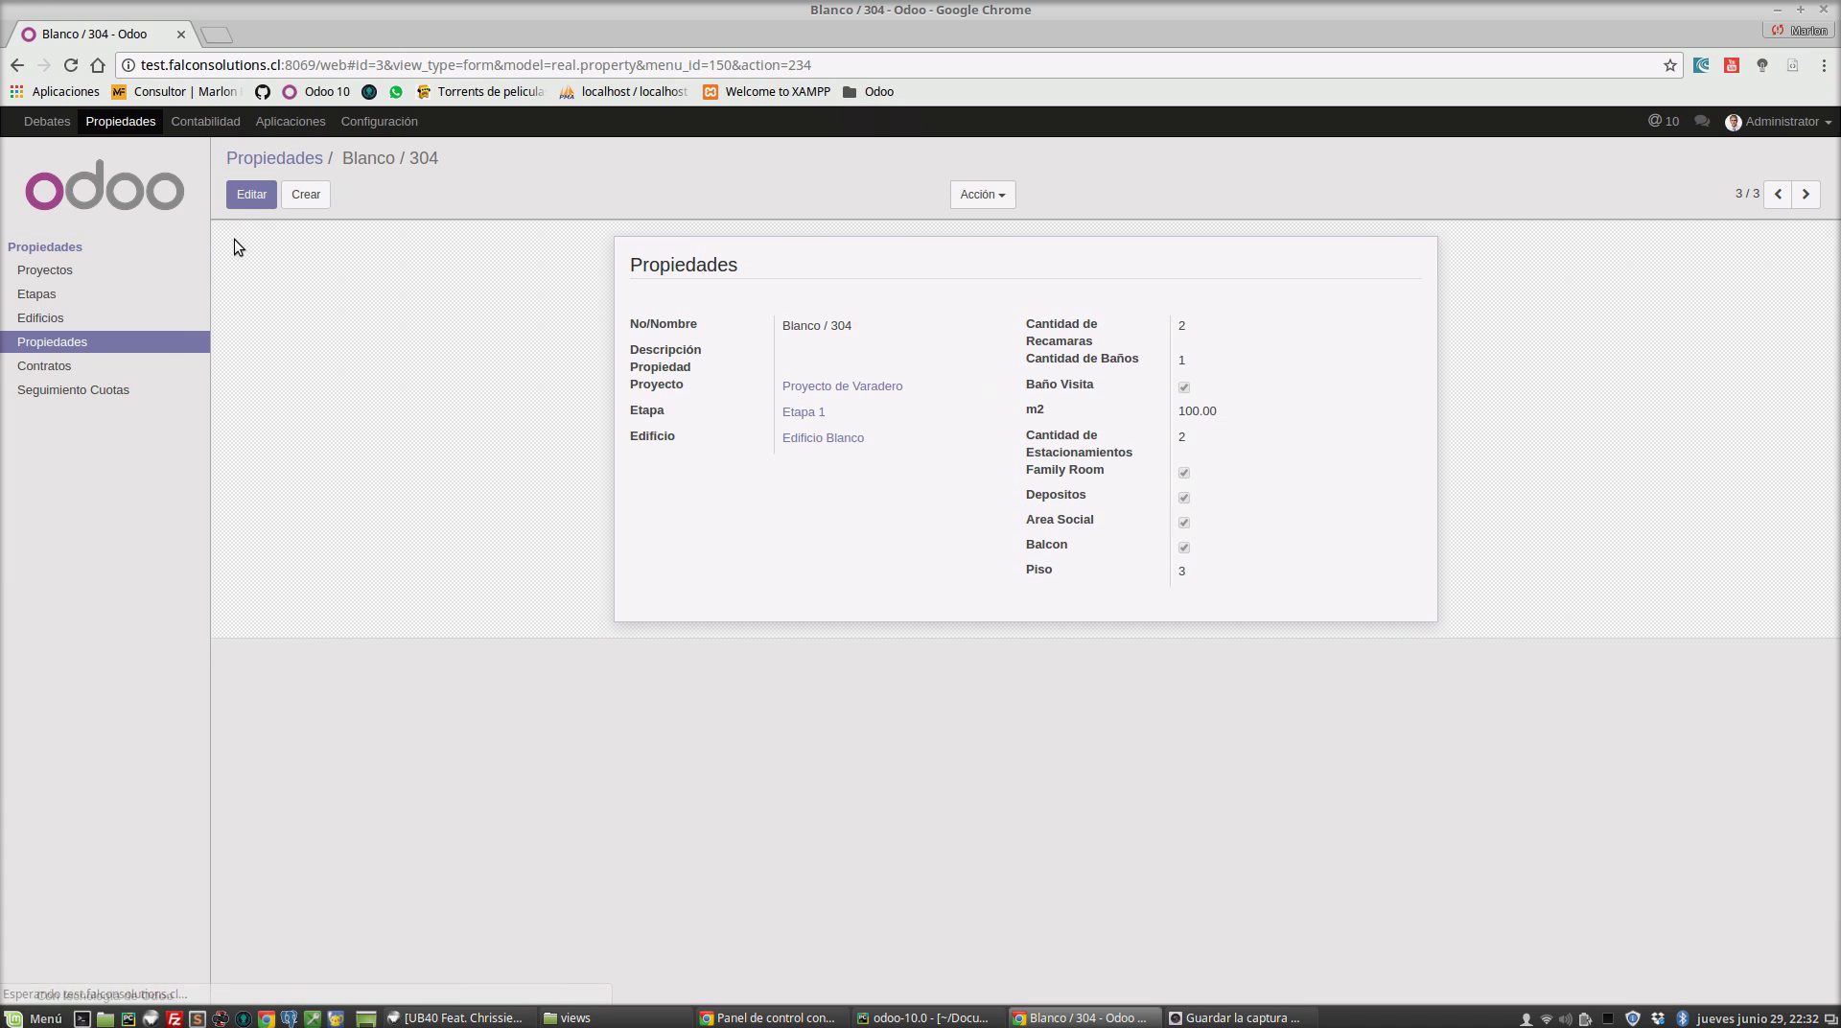
pyautogui.click(100, 347)
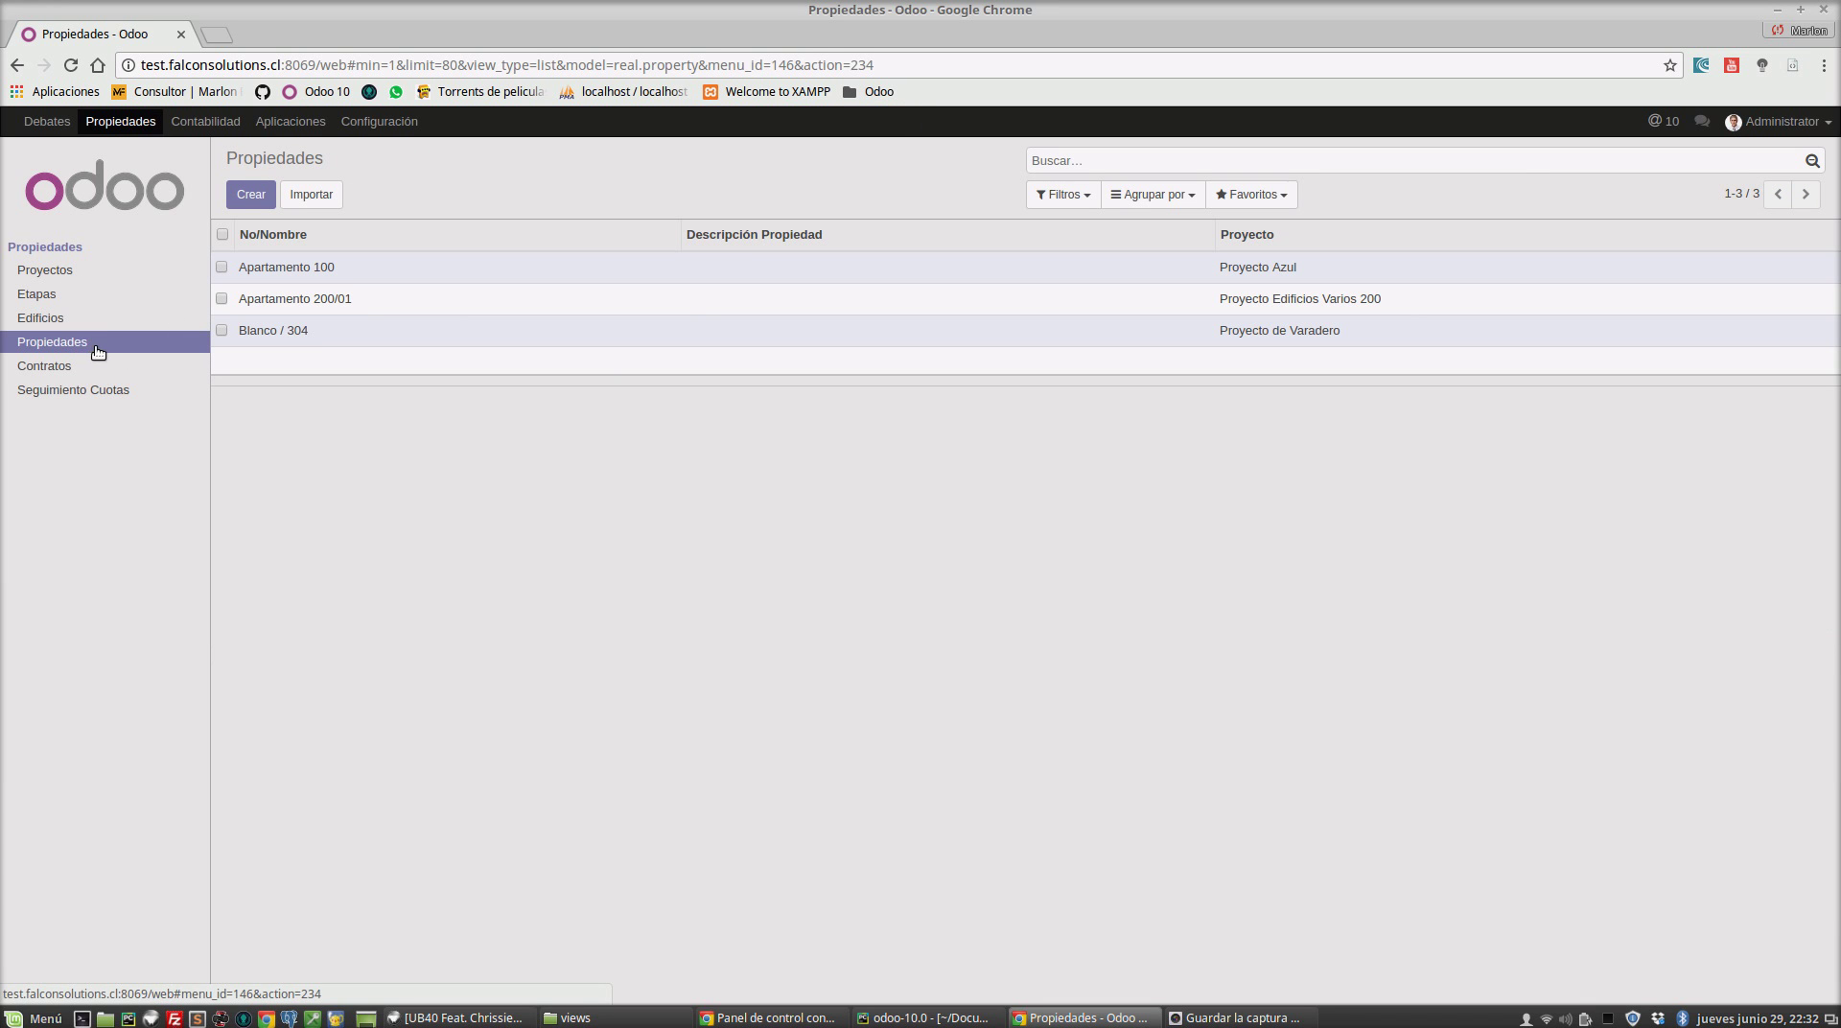
# Start a new contract and create a new individual customer for it, entering the customer's name and saving the record
pyautogui.click(58, 370)
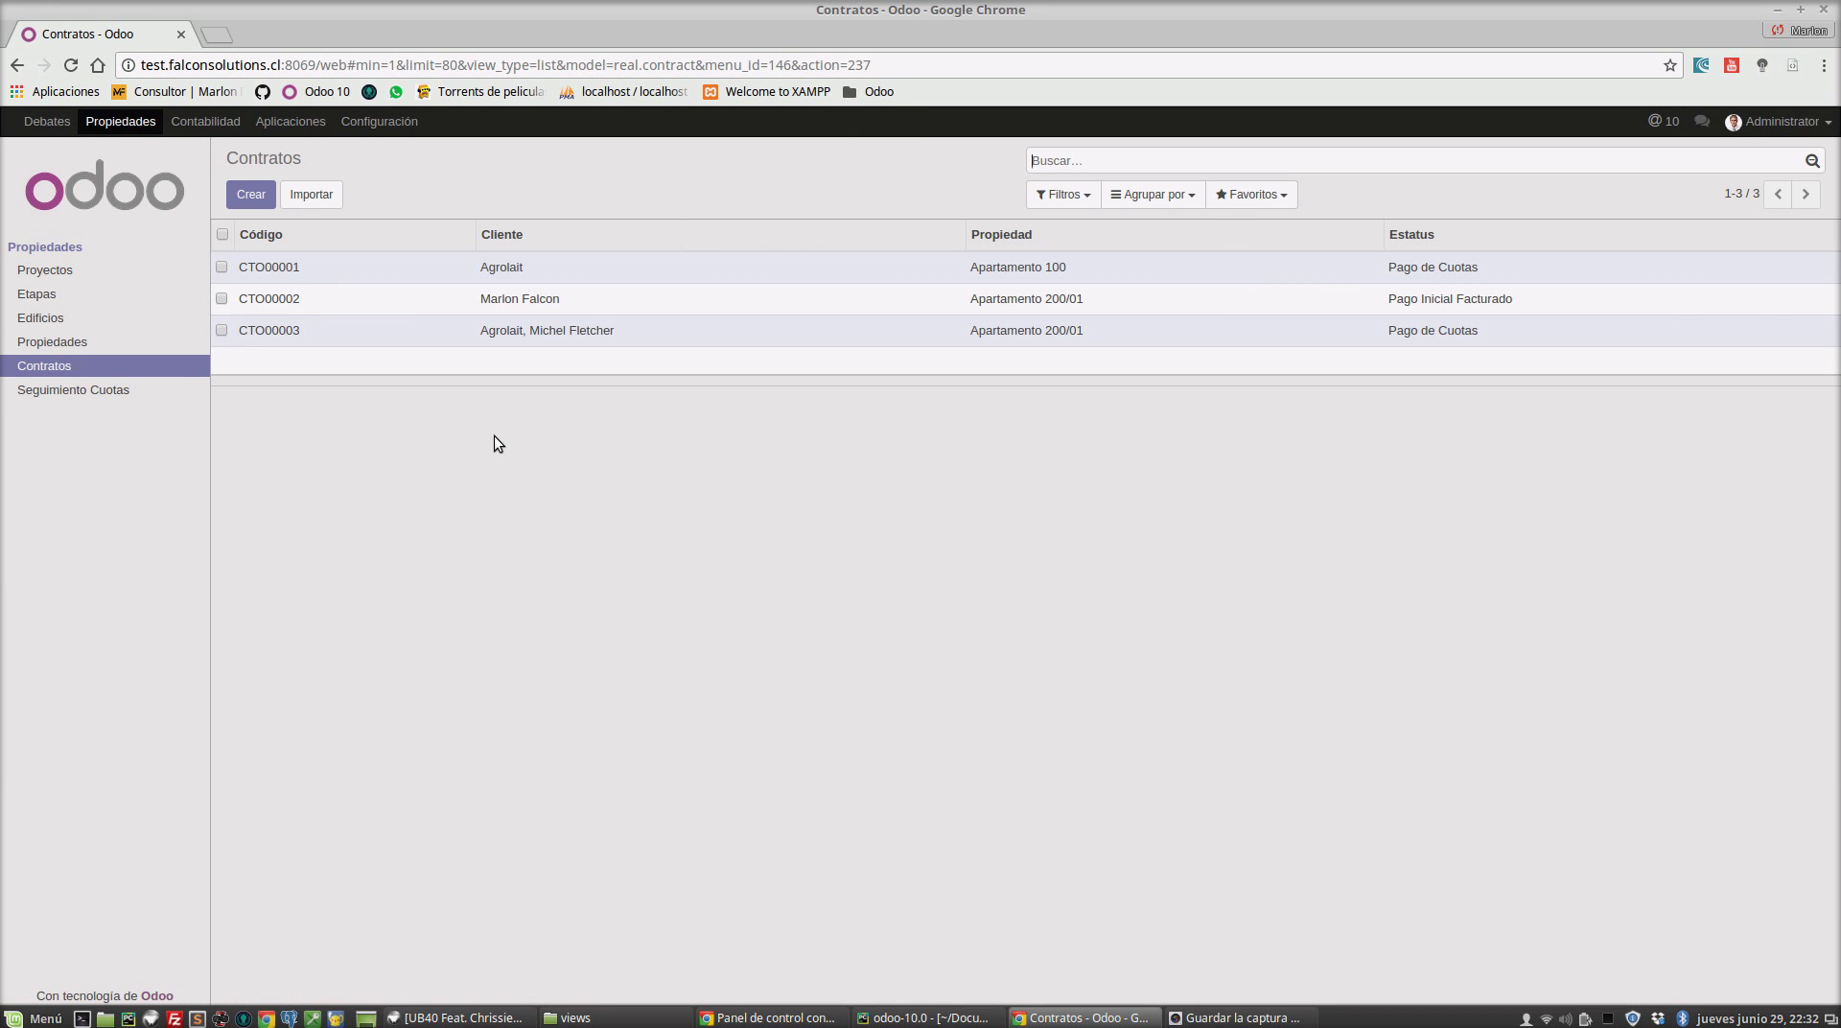
pyautogui.click(251, 194)
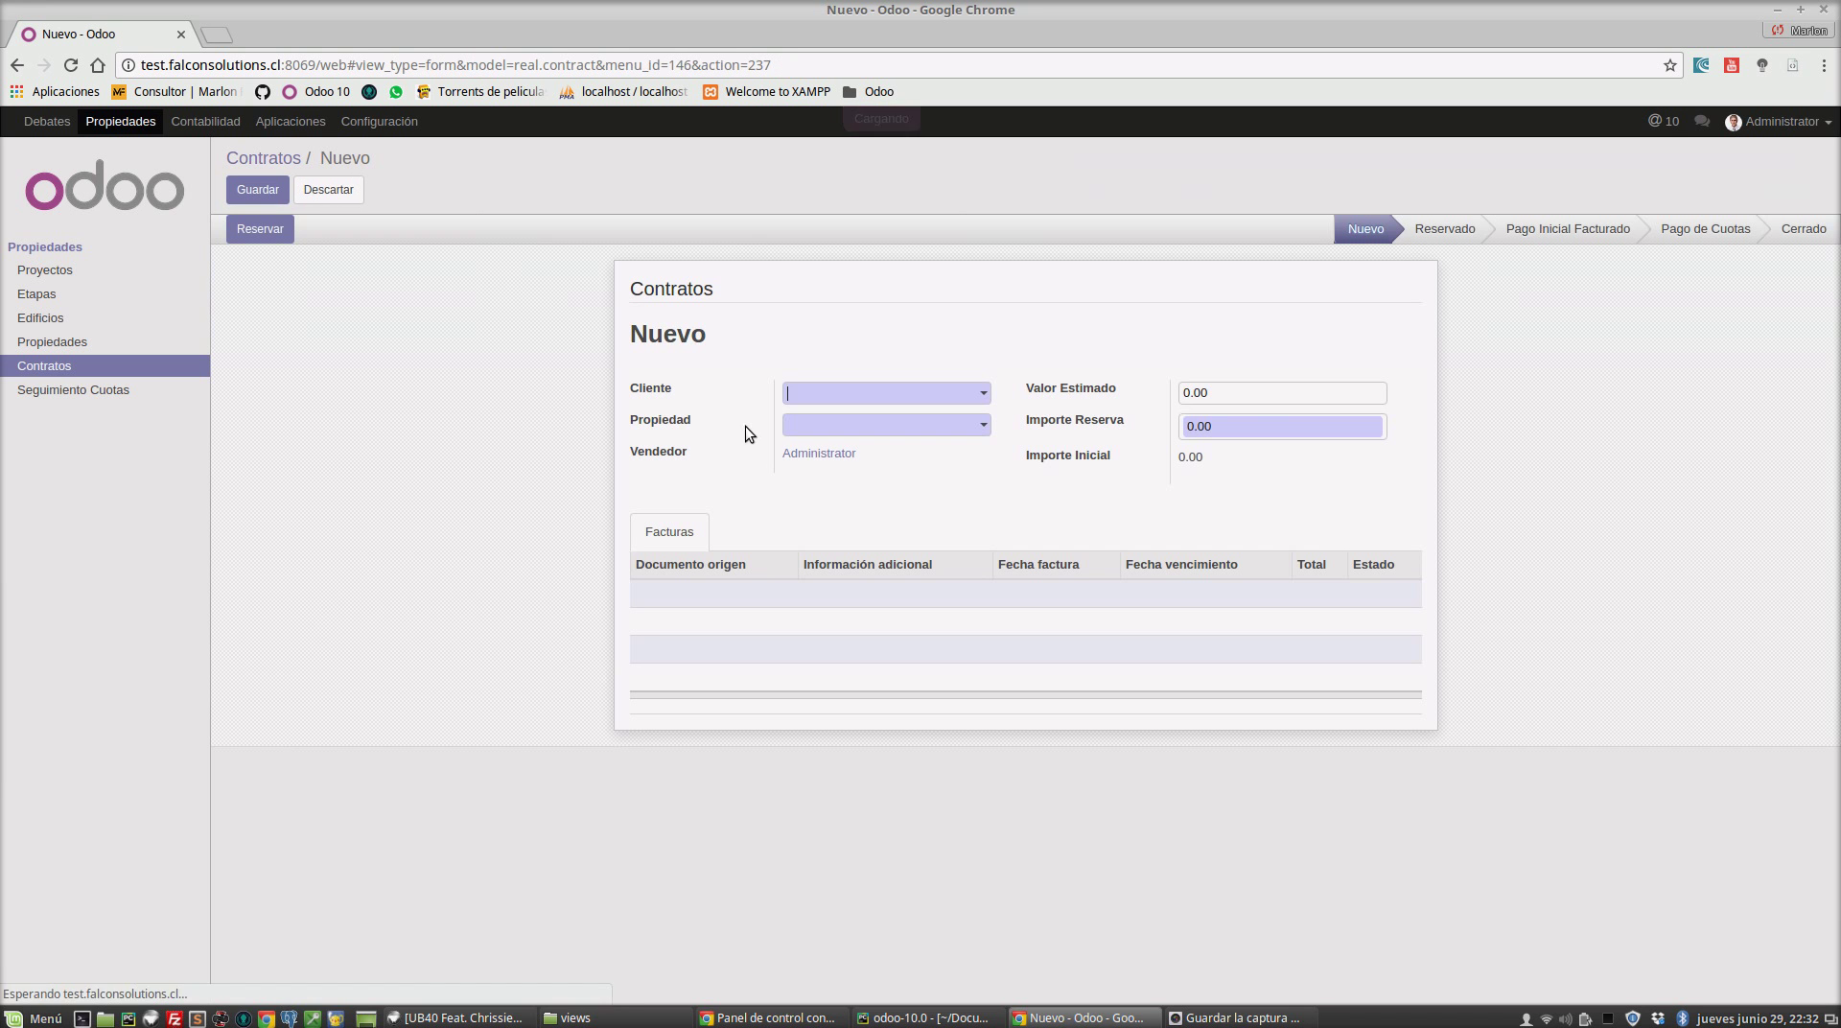
pyautogui.click(965, 400)
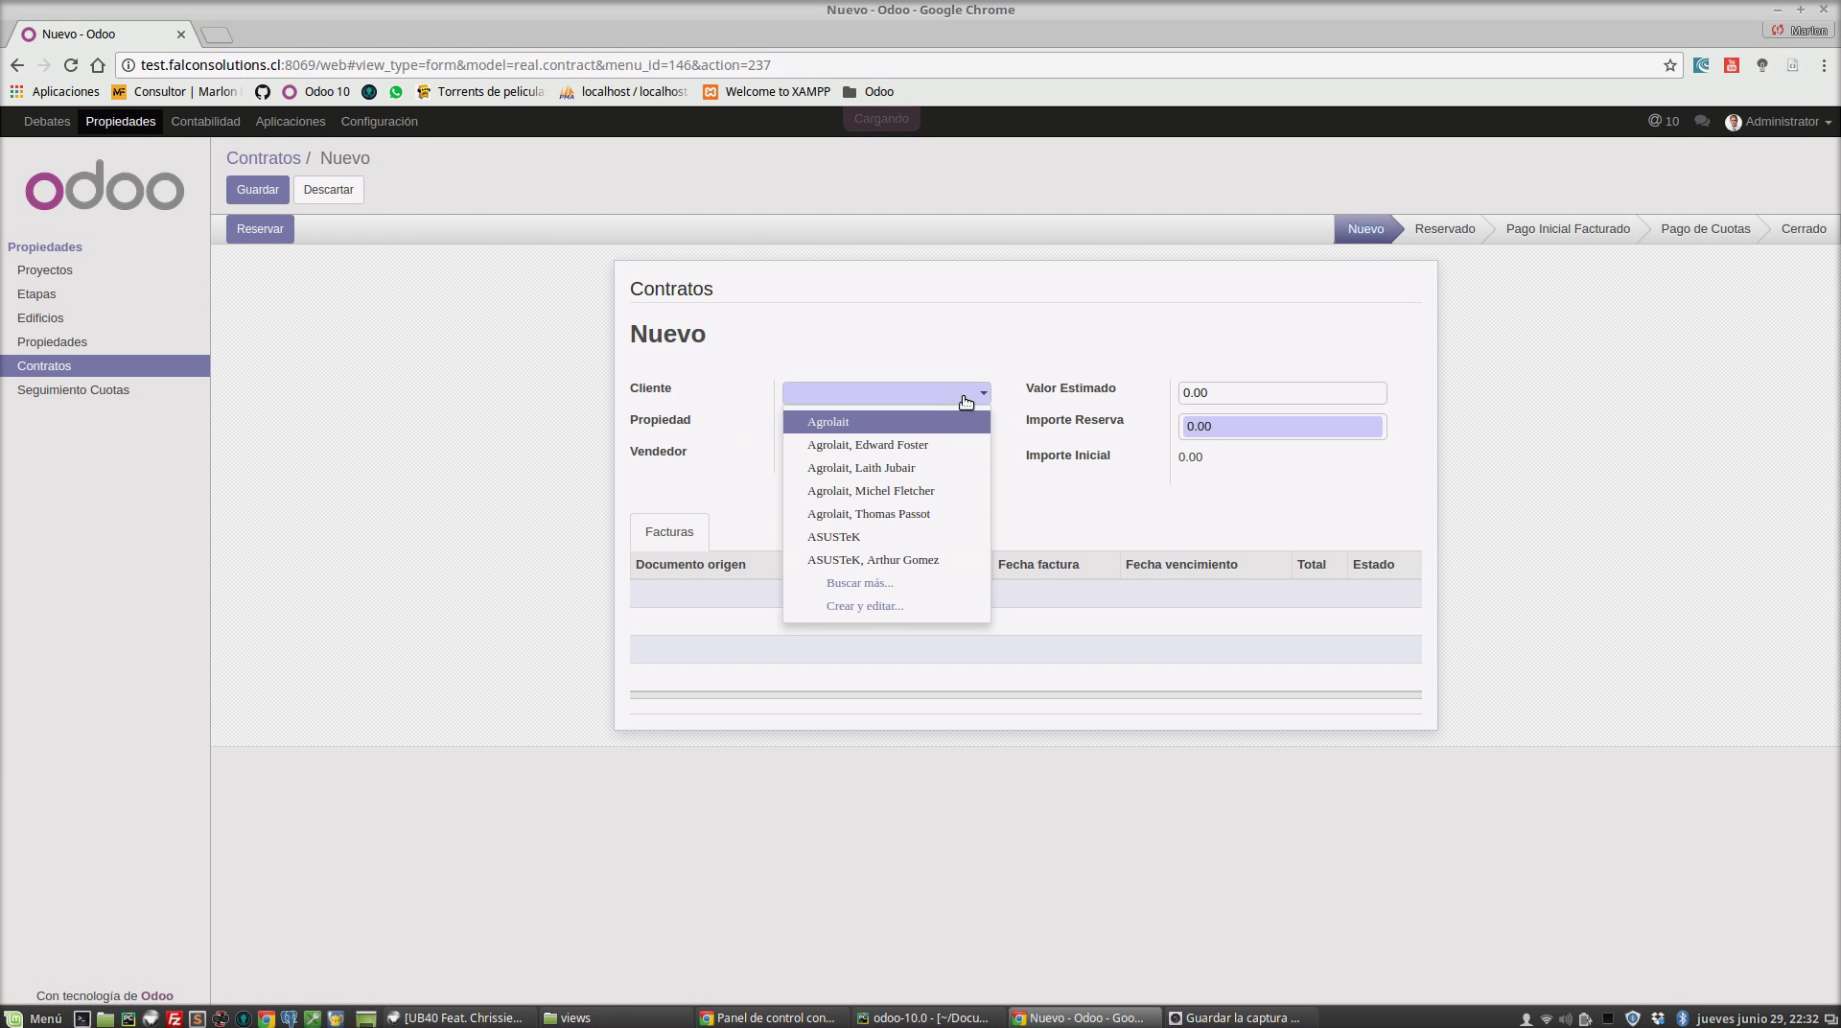
pyautogui.click(893, 581)
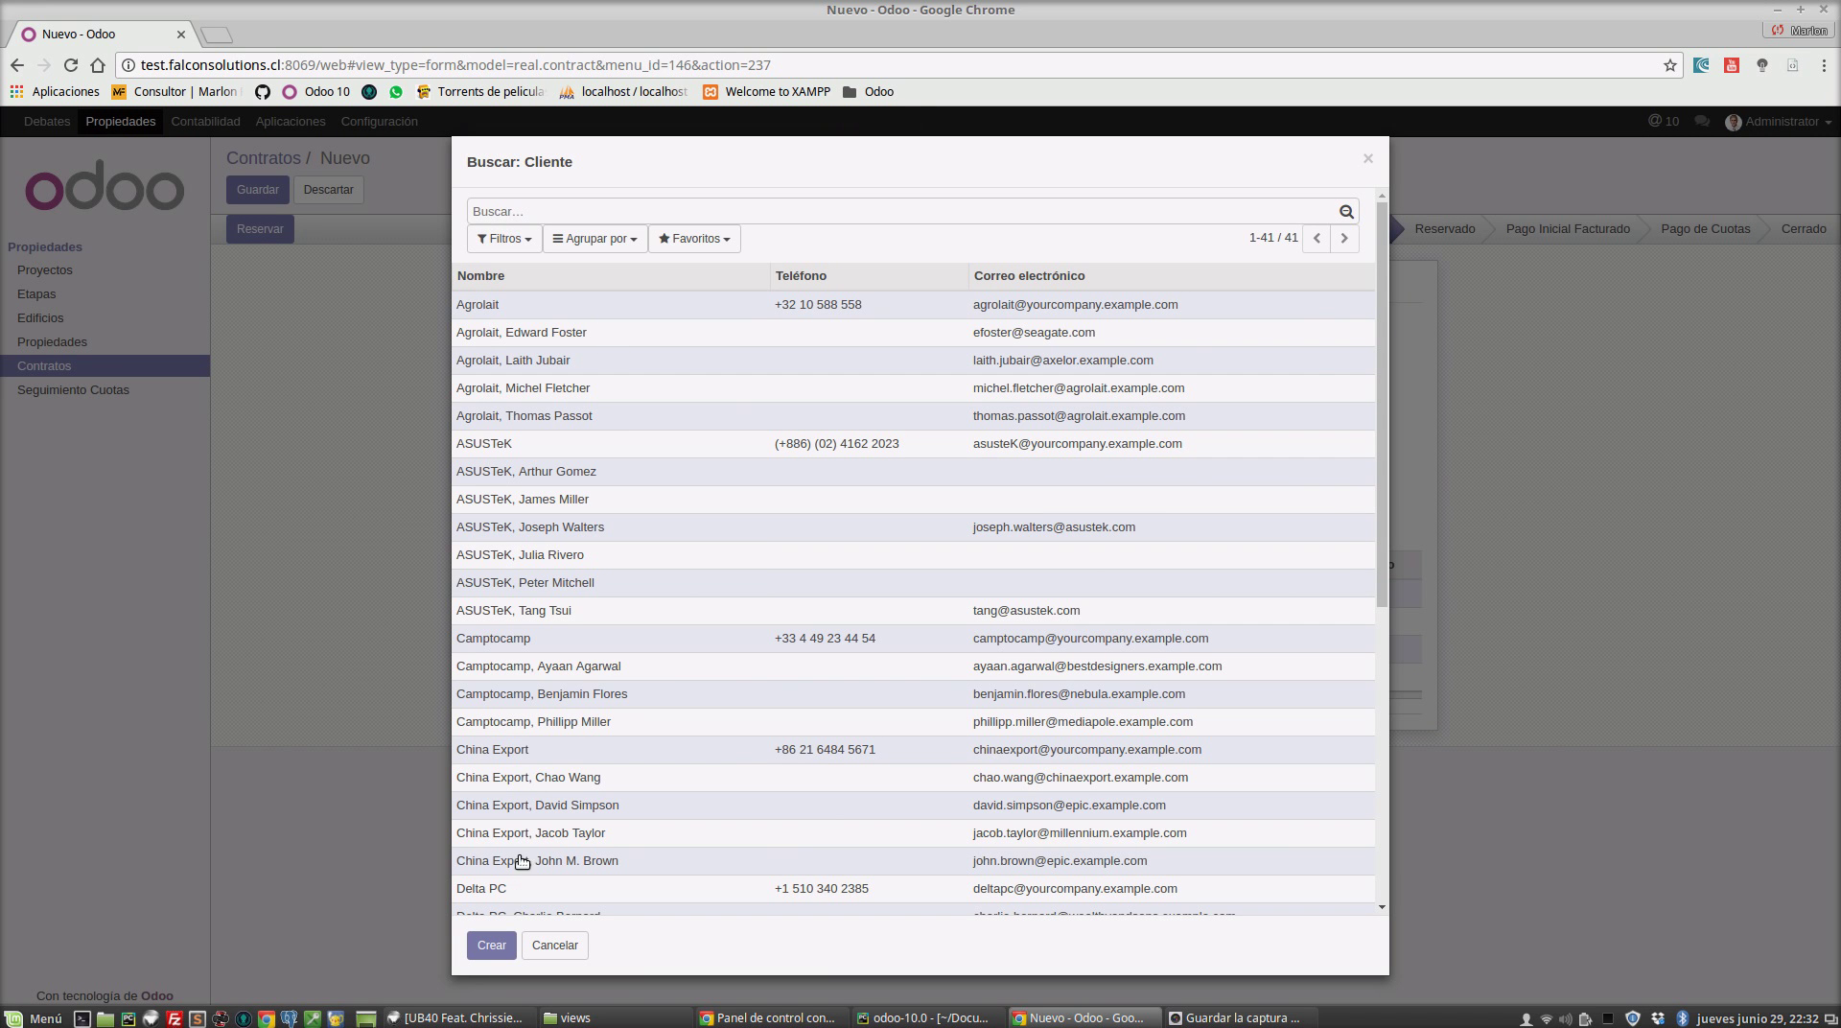
pyautogui.click(492, 944)
pyautogui.write('Maikel')
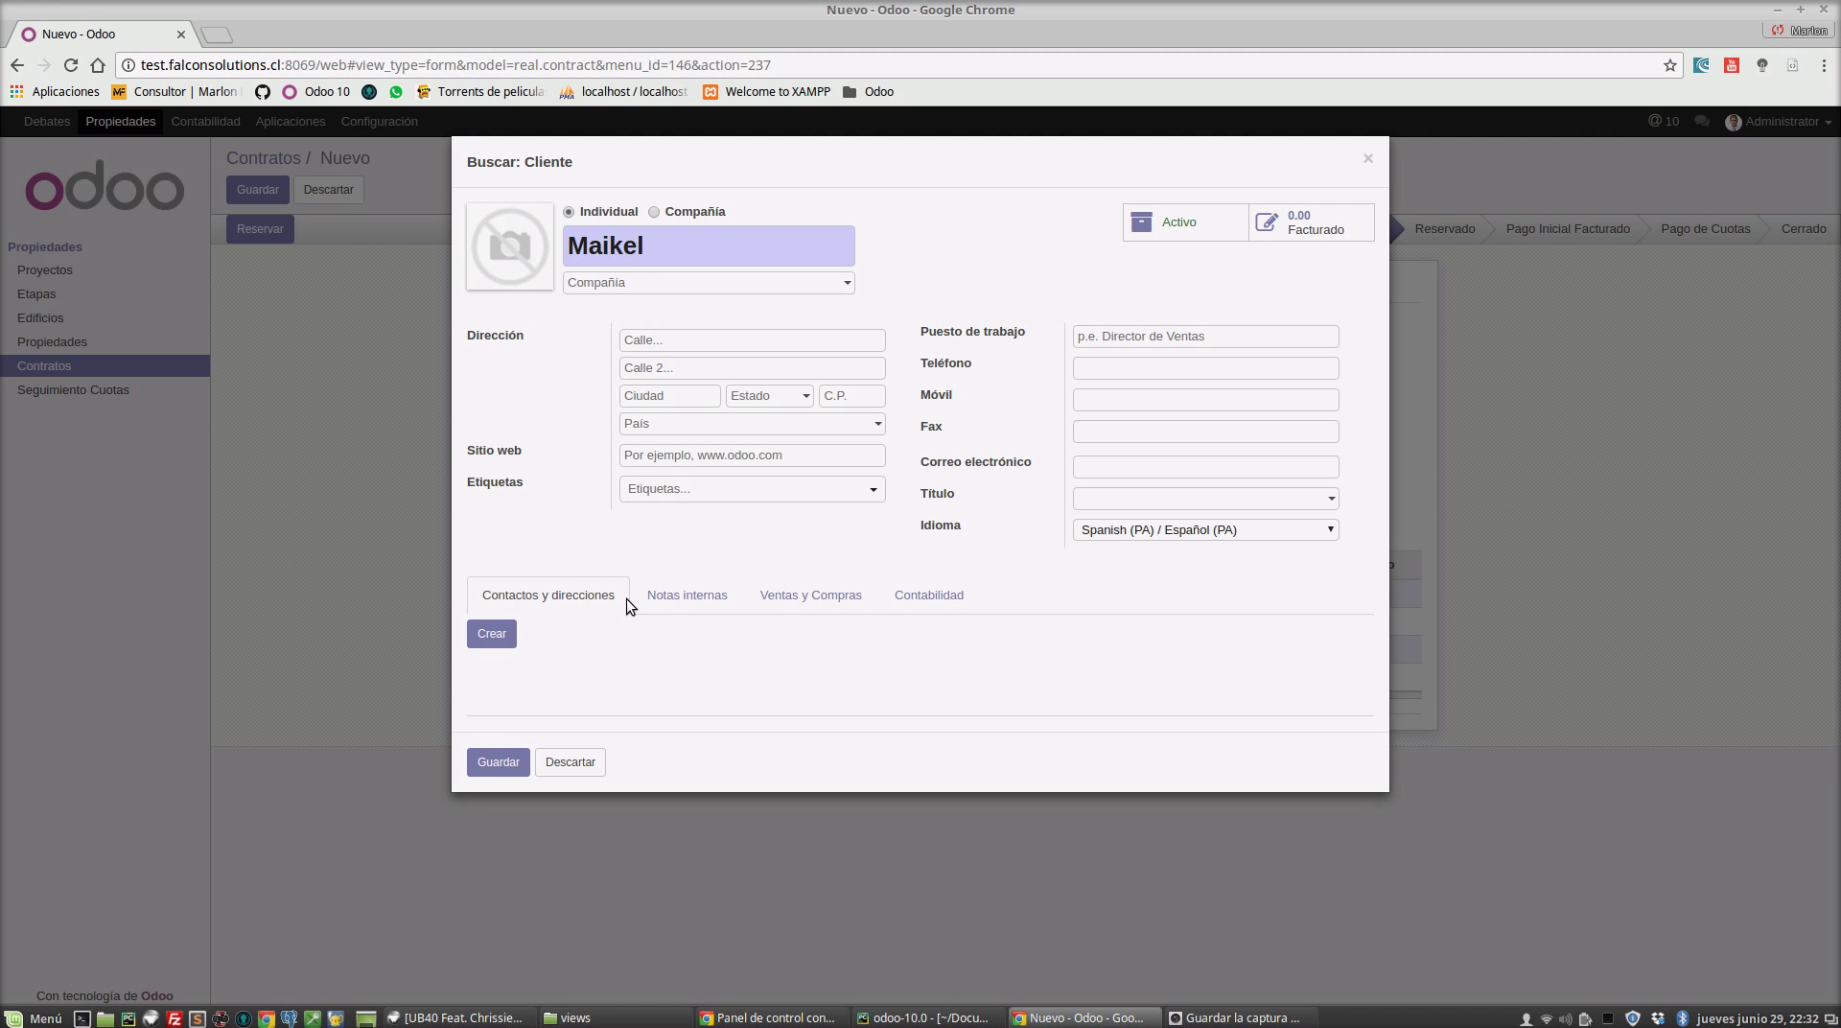
pyautogui.click(498, 763)
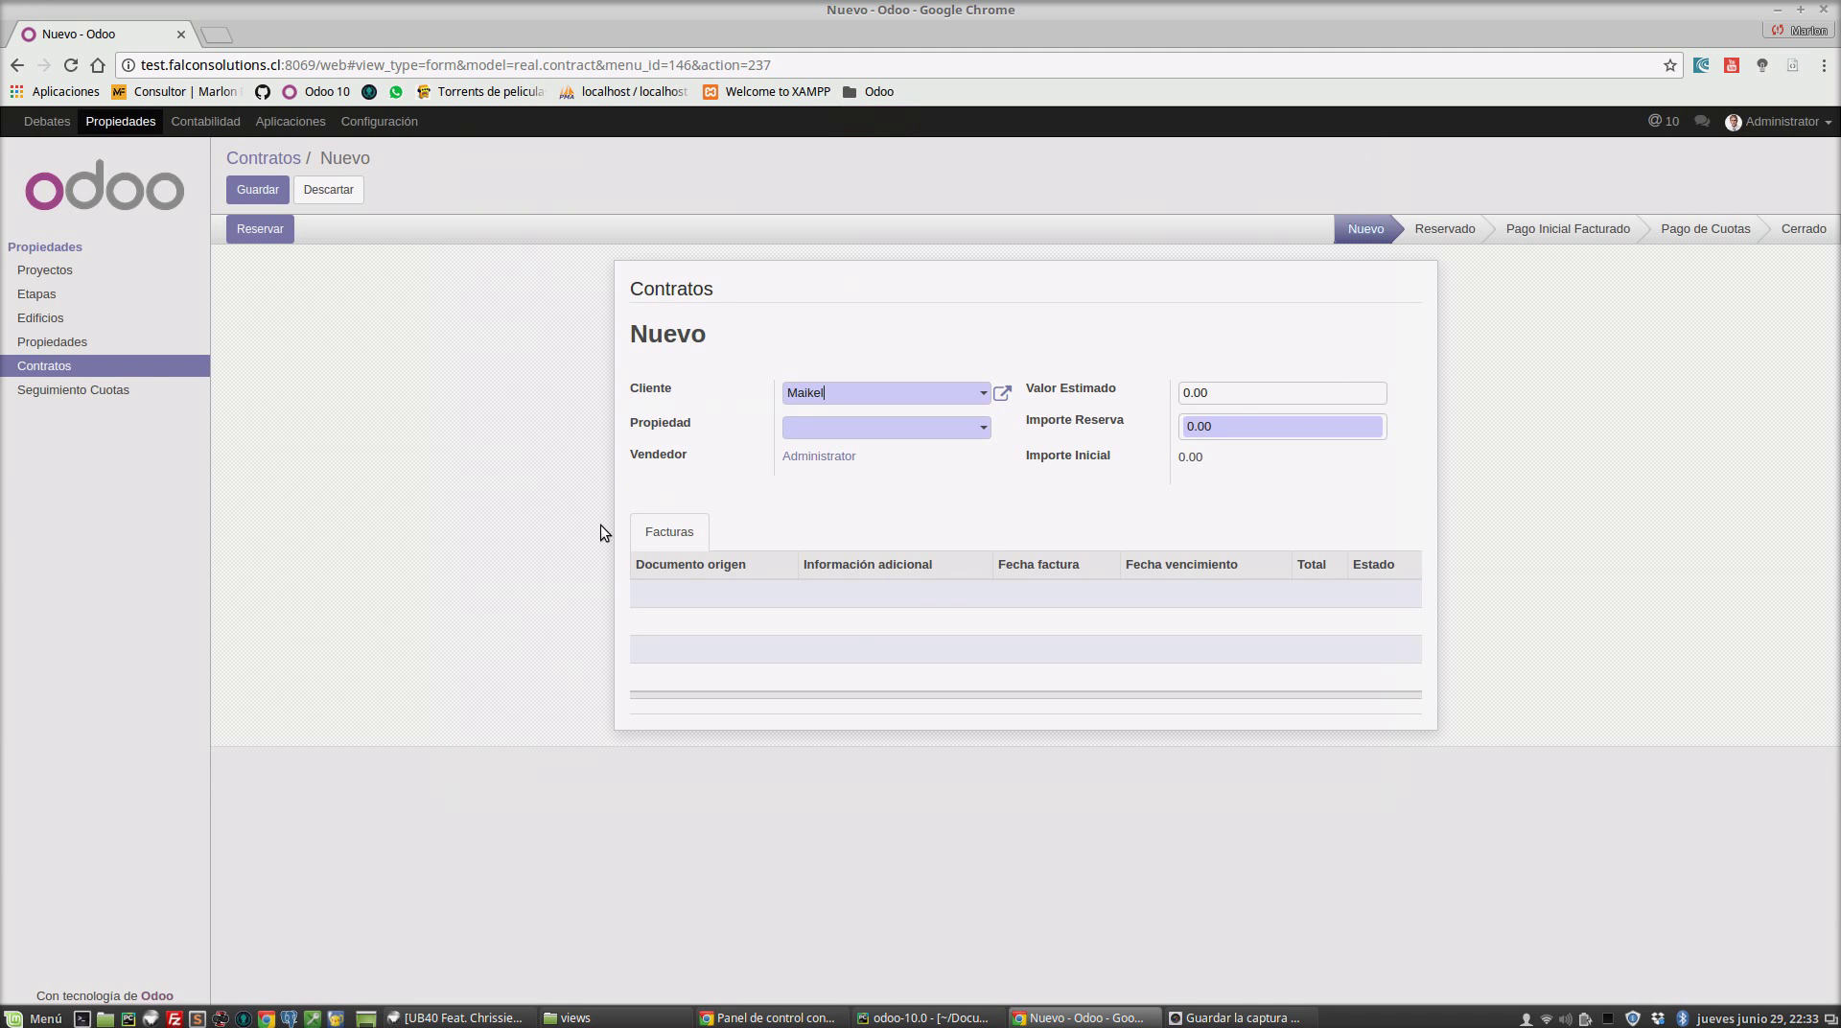
# Assign property Blanco / 304 to the contract, set Importe Reserva to 2000, save the contract and reserve it
pyautogui.click(980, 431)
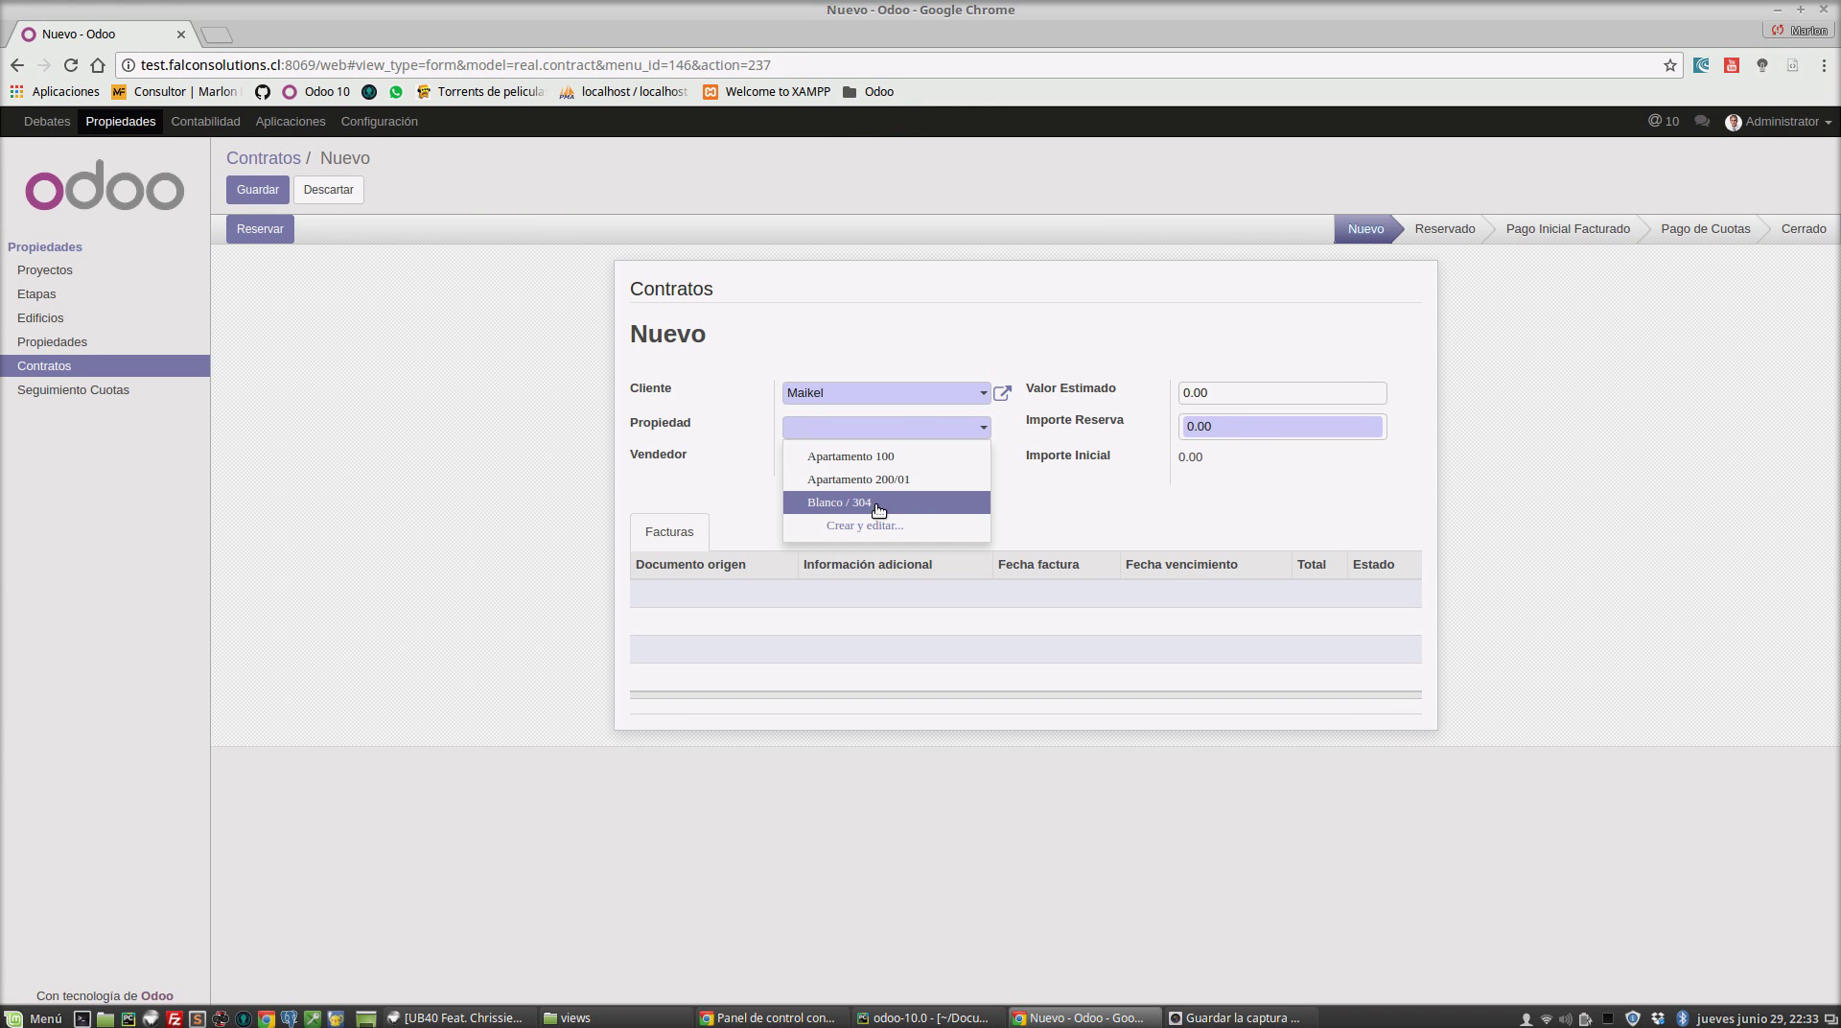
pyautogui.click(874, 502)
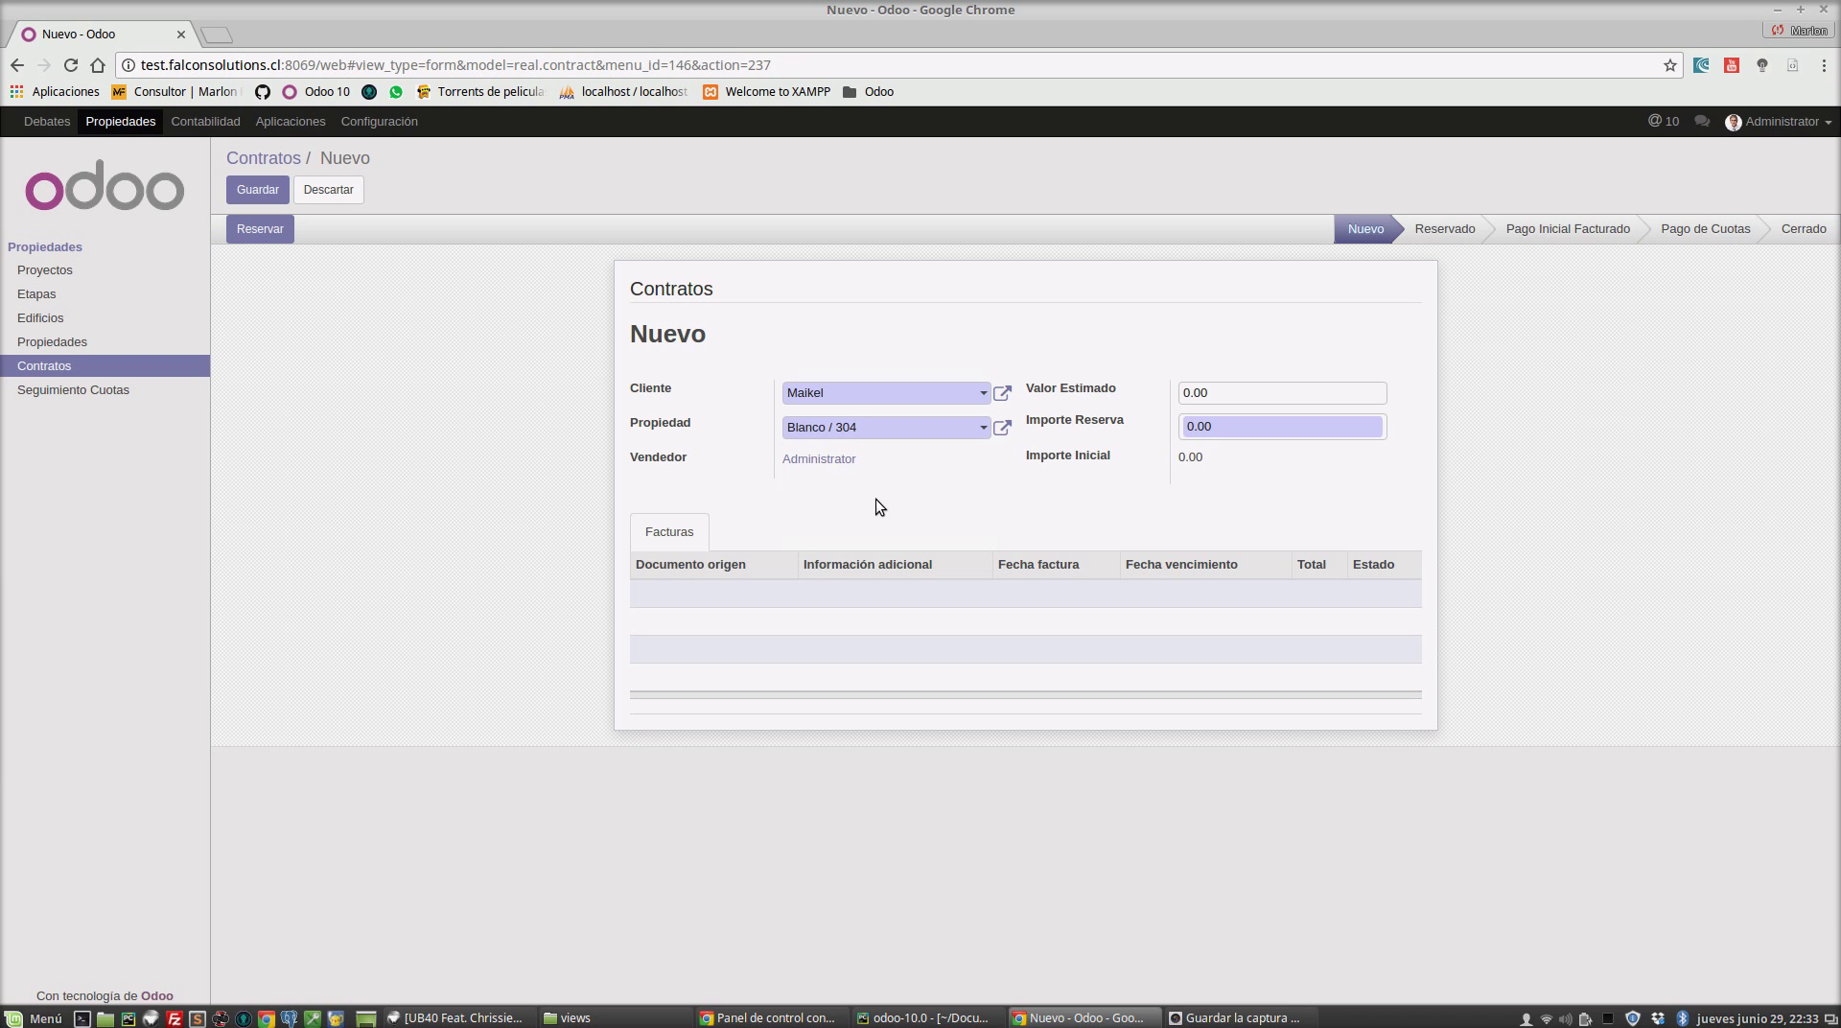
pyautogui.doubleClick(1227, 391)
pyautogui.doubleClick(1241, 391)
pyautogui.click(1183, 430)
pyautogui.write('2000')
pyautogui.click(257, 189)
pyautogui.click(266, 245)
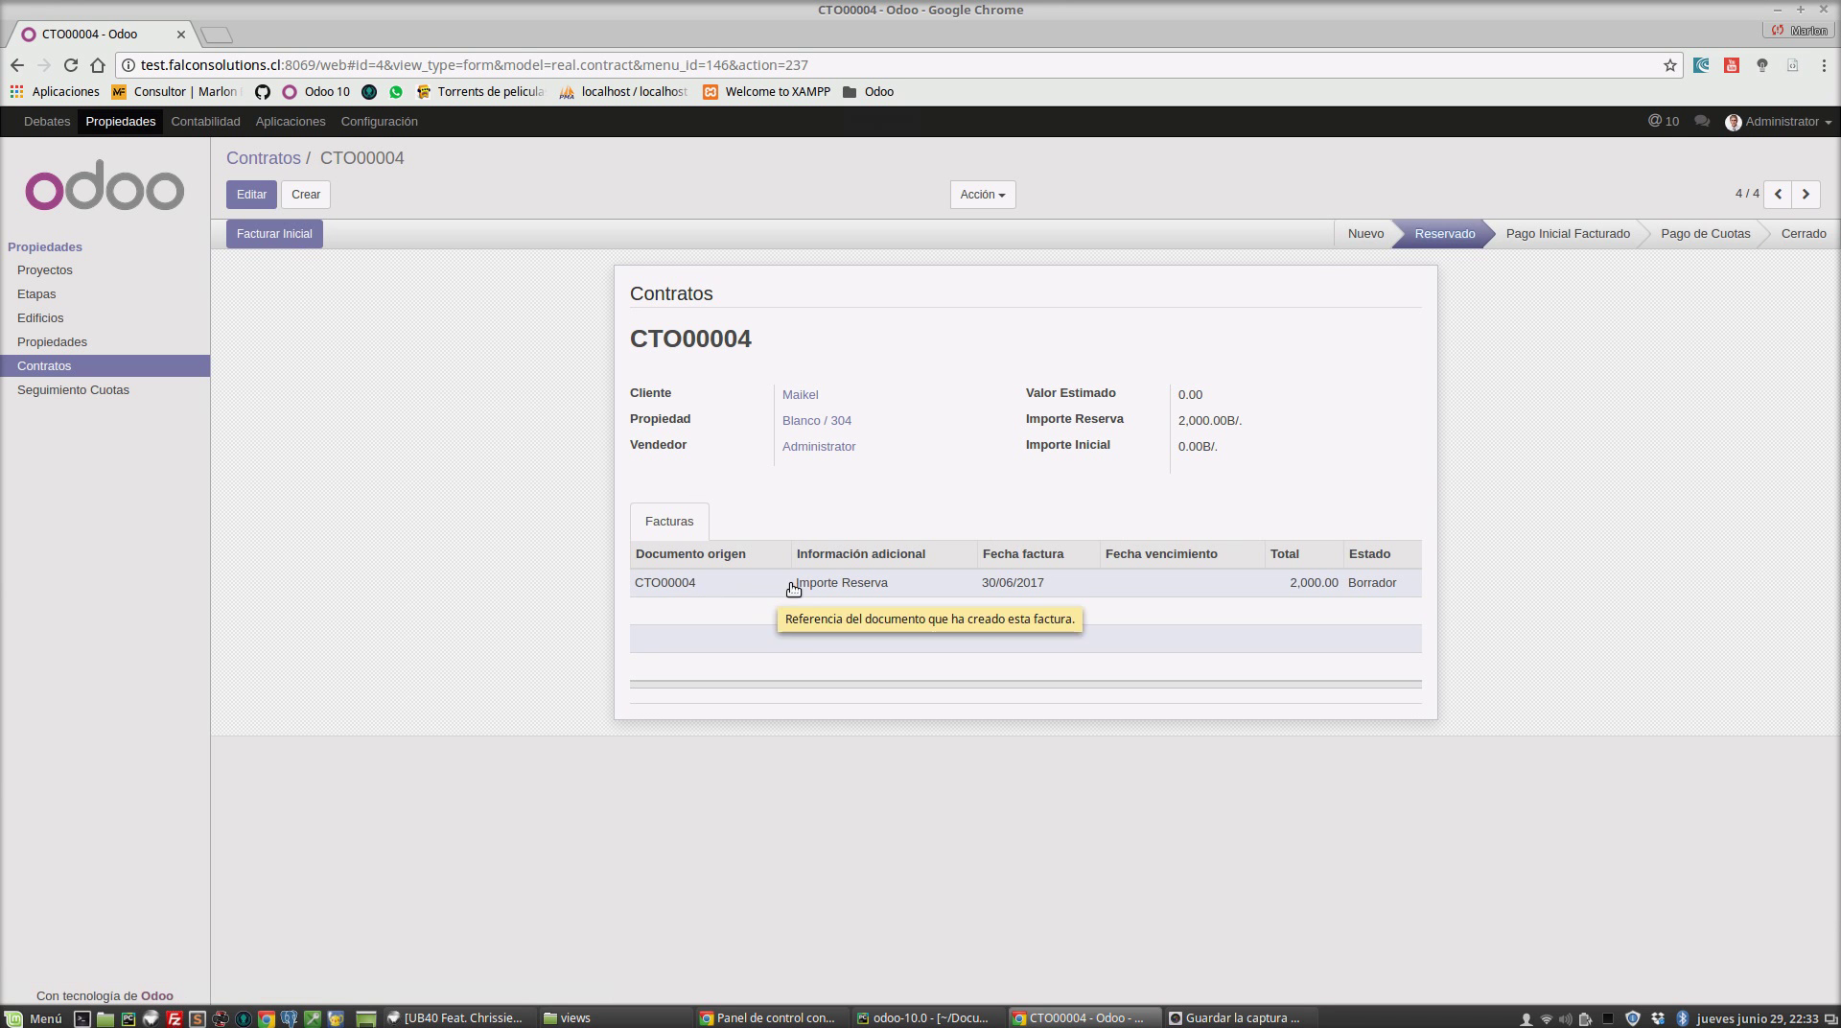
# Open the draft Importe Reserva invoice for the new contract among the customer invoices in Contabilidad and validate it
pyautogui.click(674, 589)
pyautogui.press('Escape')
pyautogui.click(205, 122)
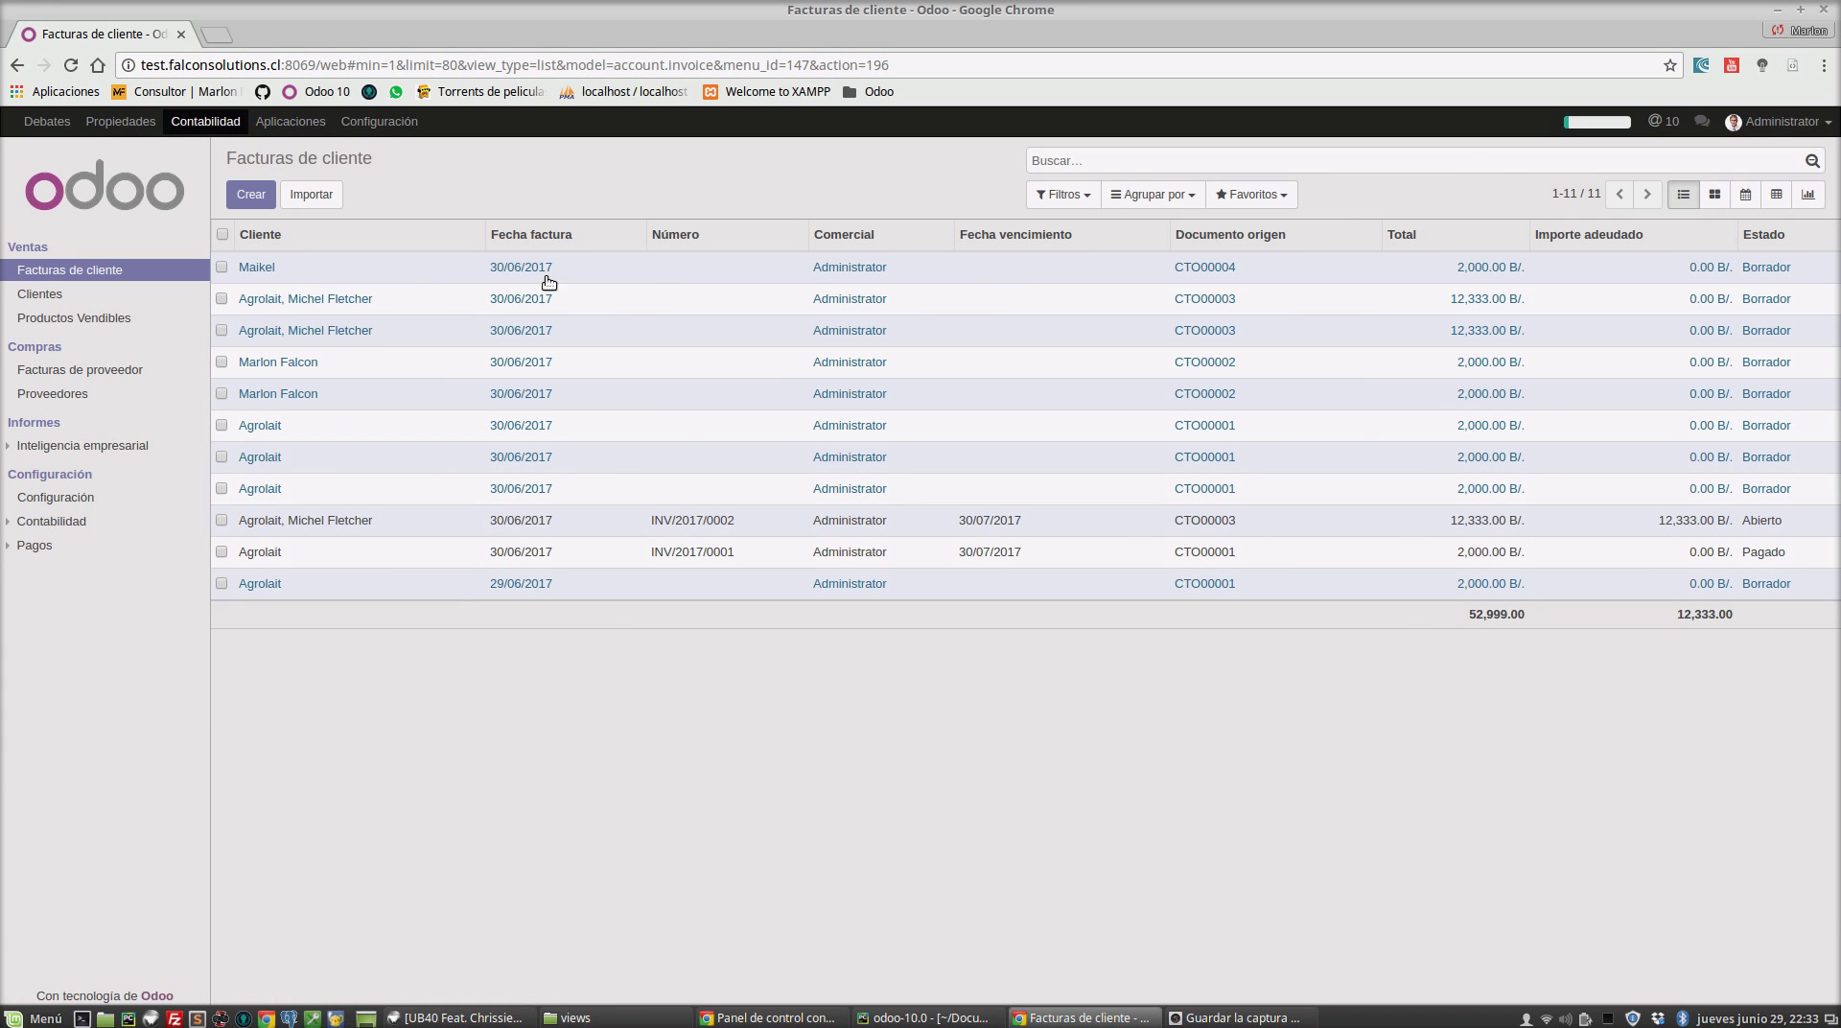
pyautogui.click(582, 278)
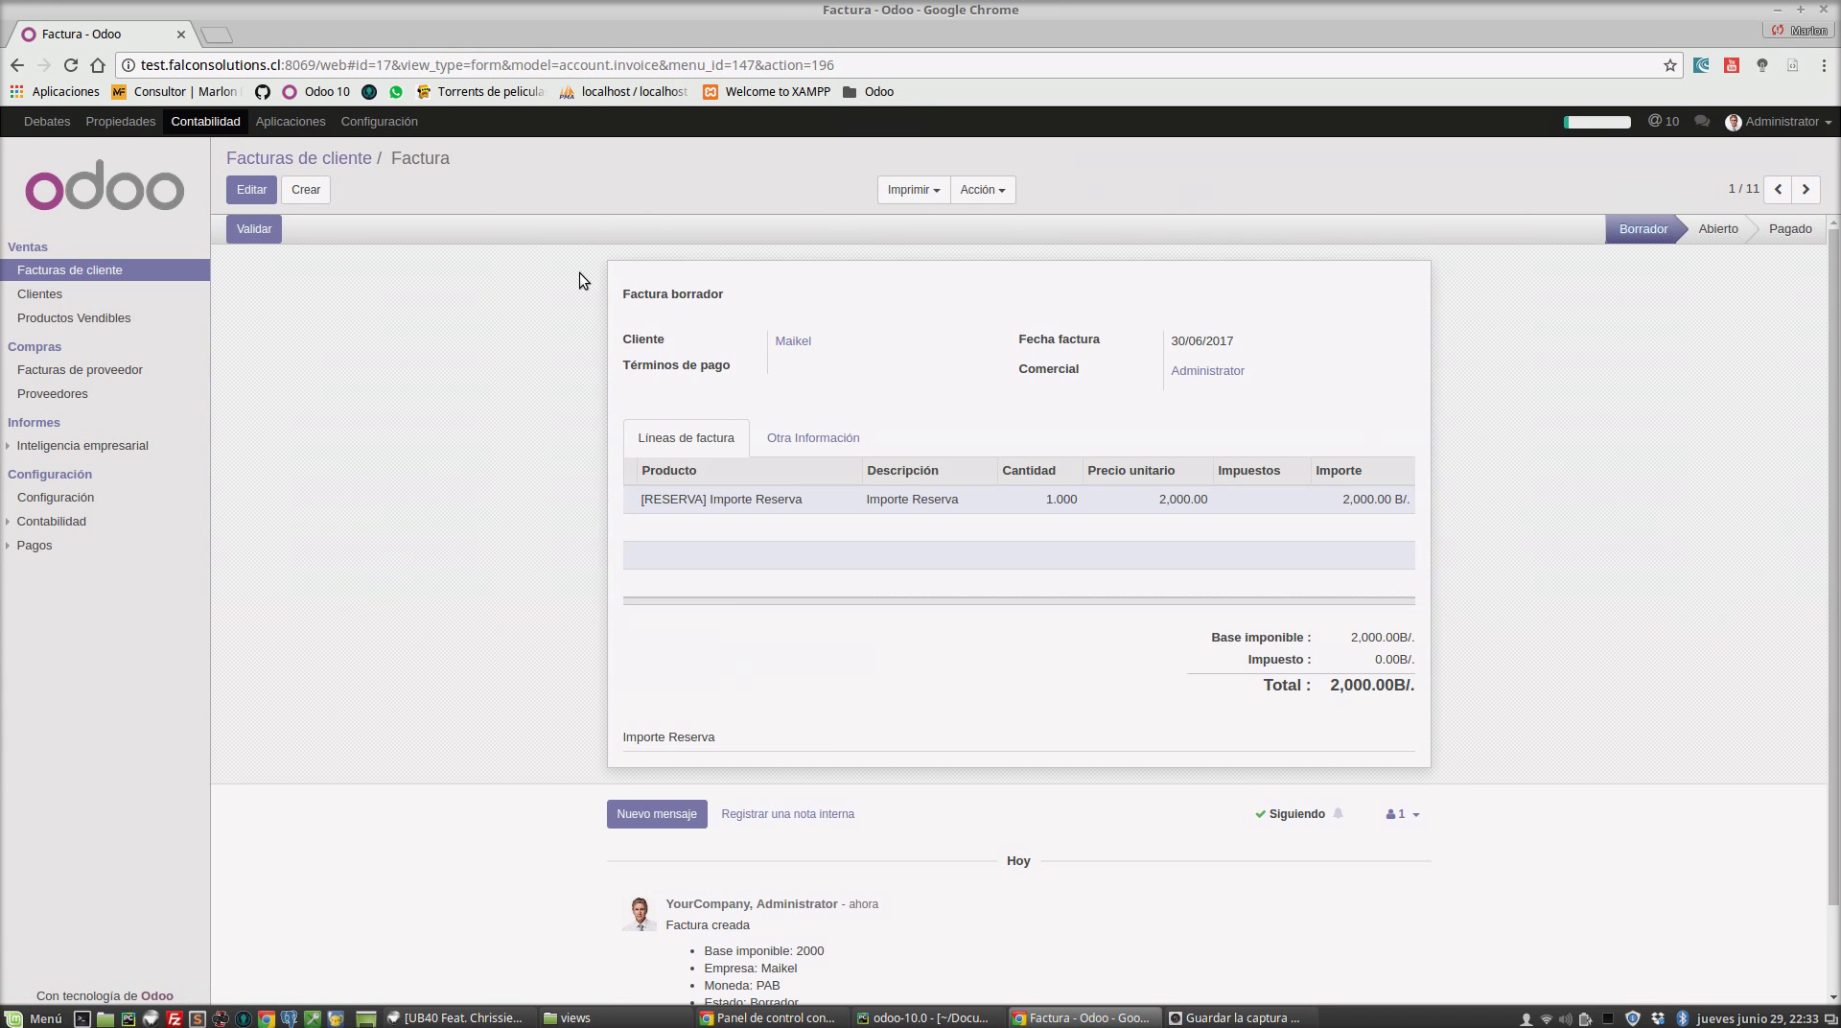
pyautogui.click(252, 230)
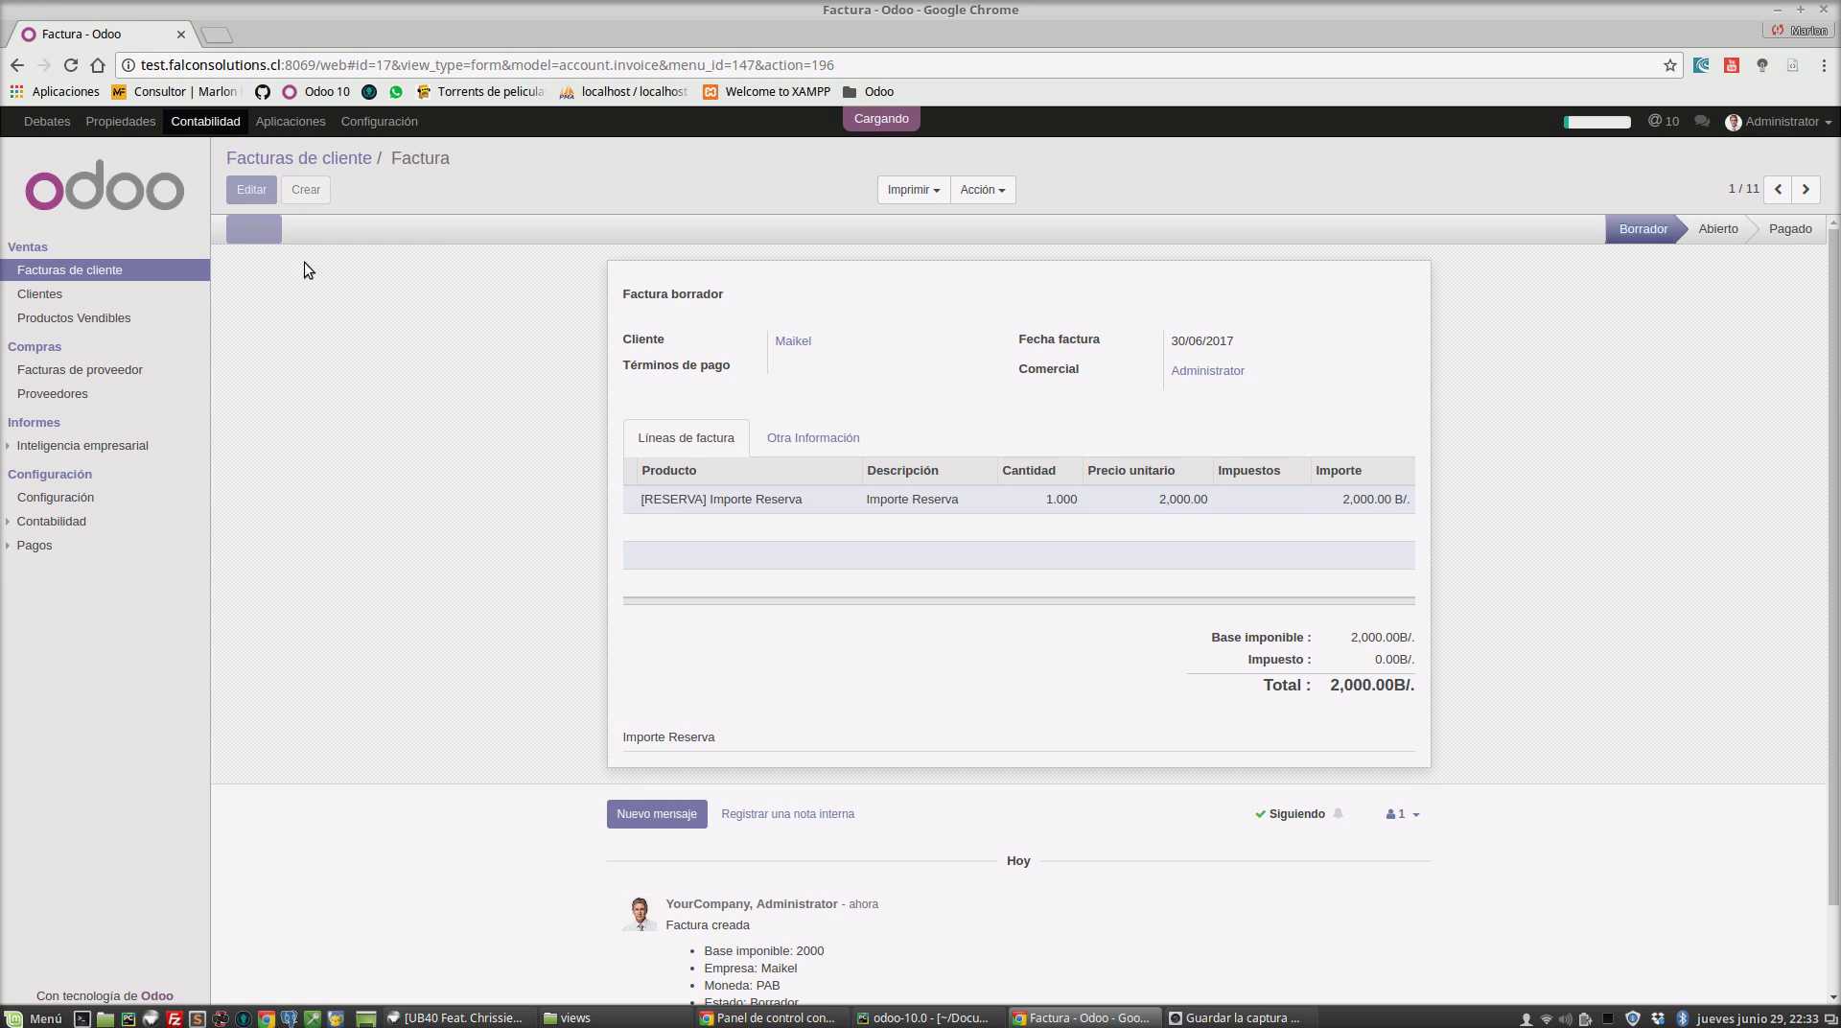
# Register the full payment of the reservation invoice with the Efectivo (PAB) journal and return to the customer invoices
pyautogui.click(513, 234)
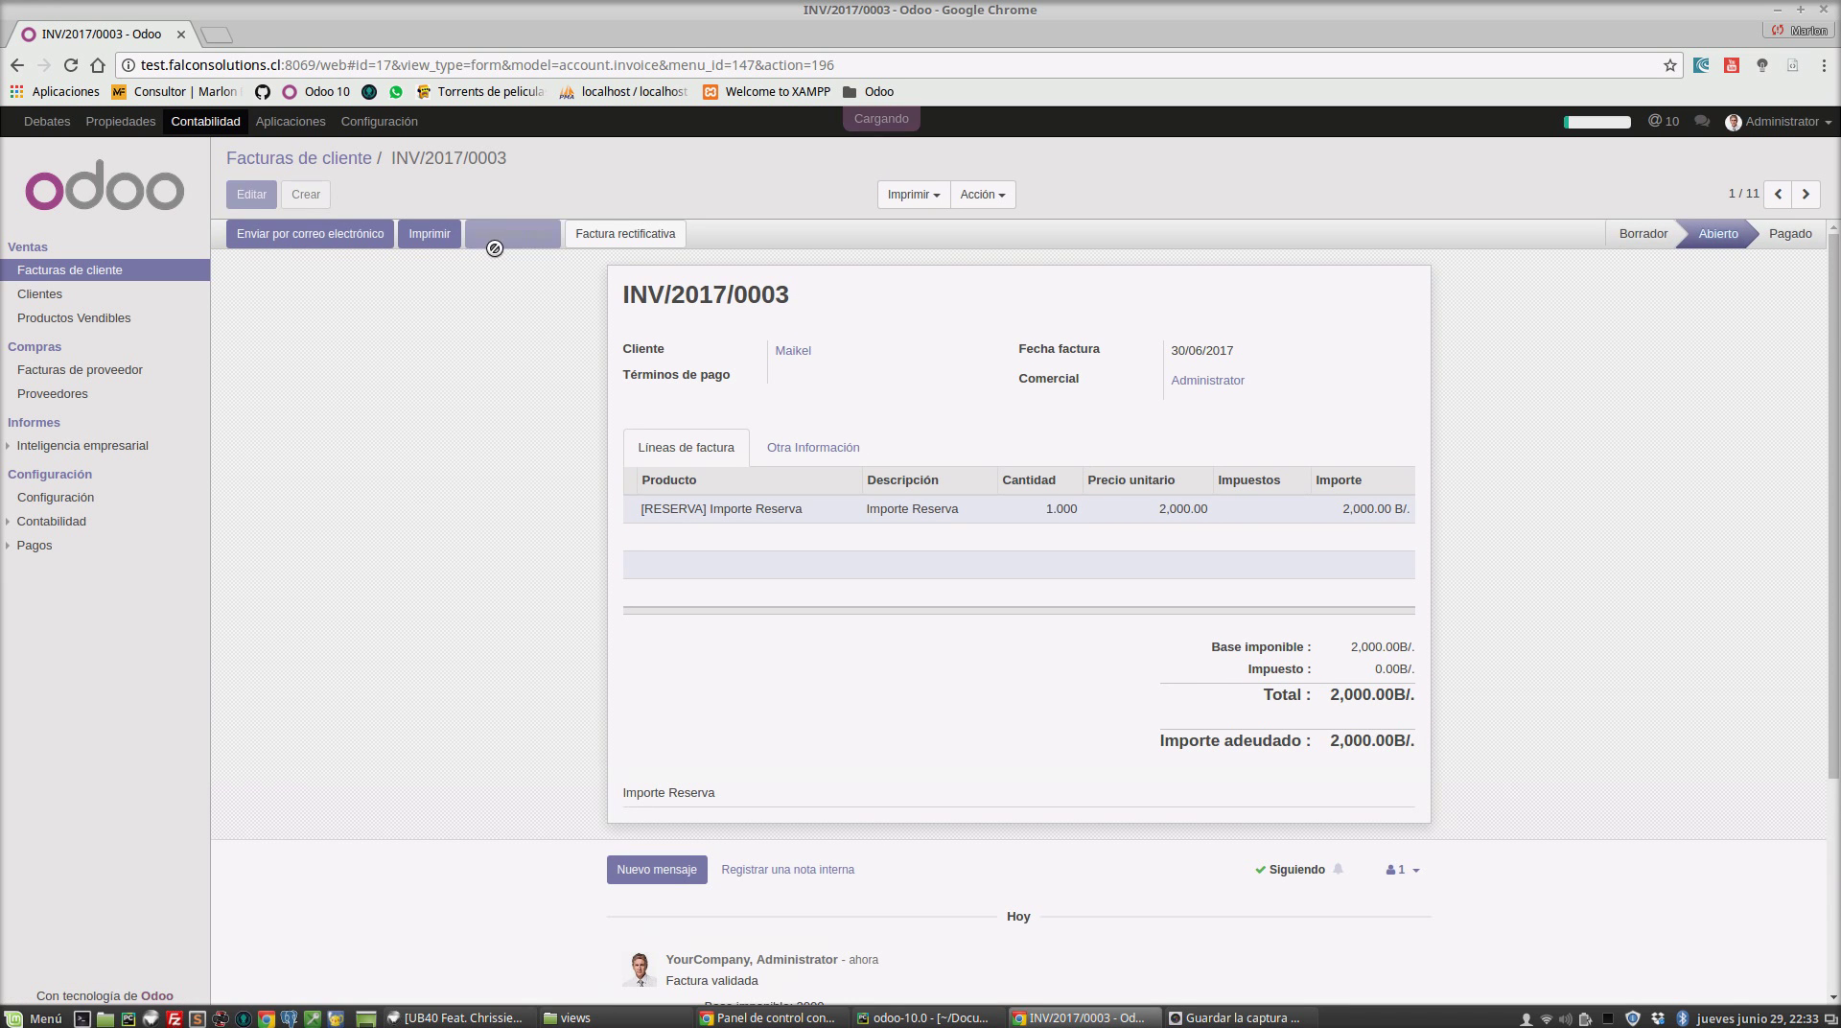
pyautogui.click(750, 239)
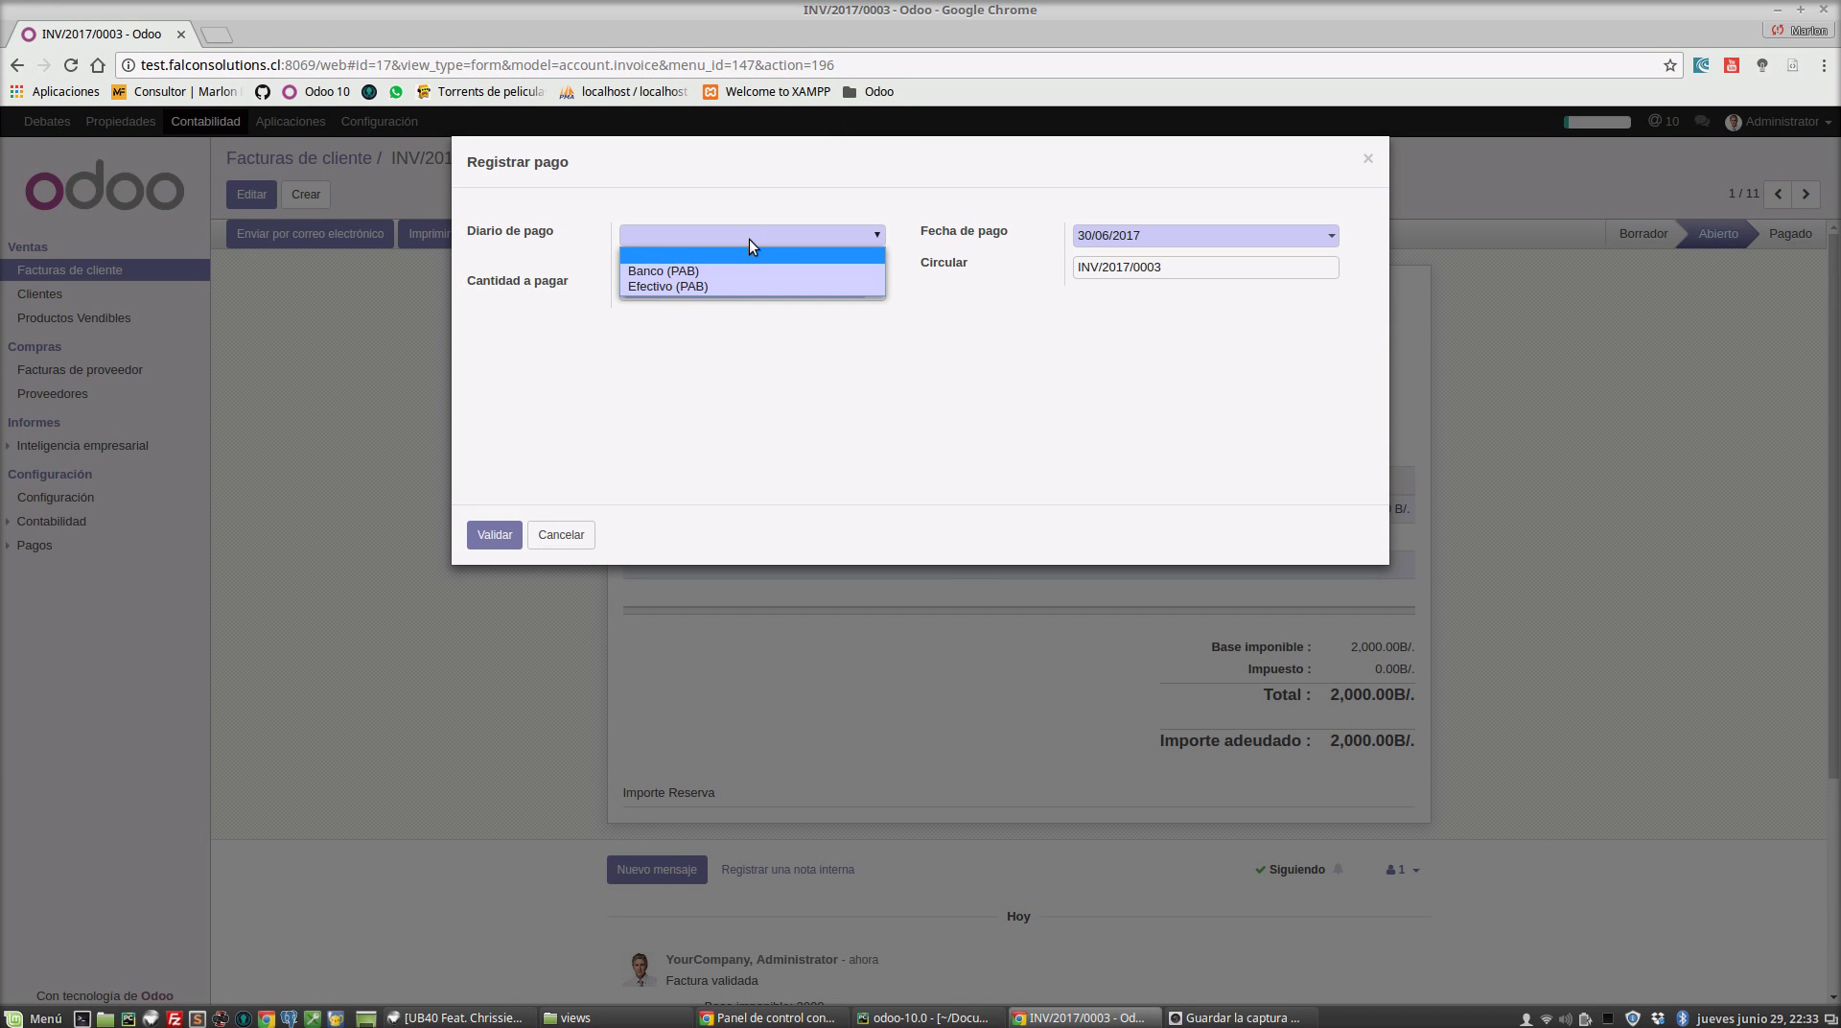
pyautogui.click(719, 285)
pyautogui.click(493, 534)
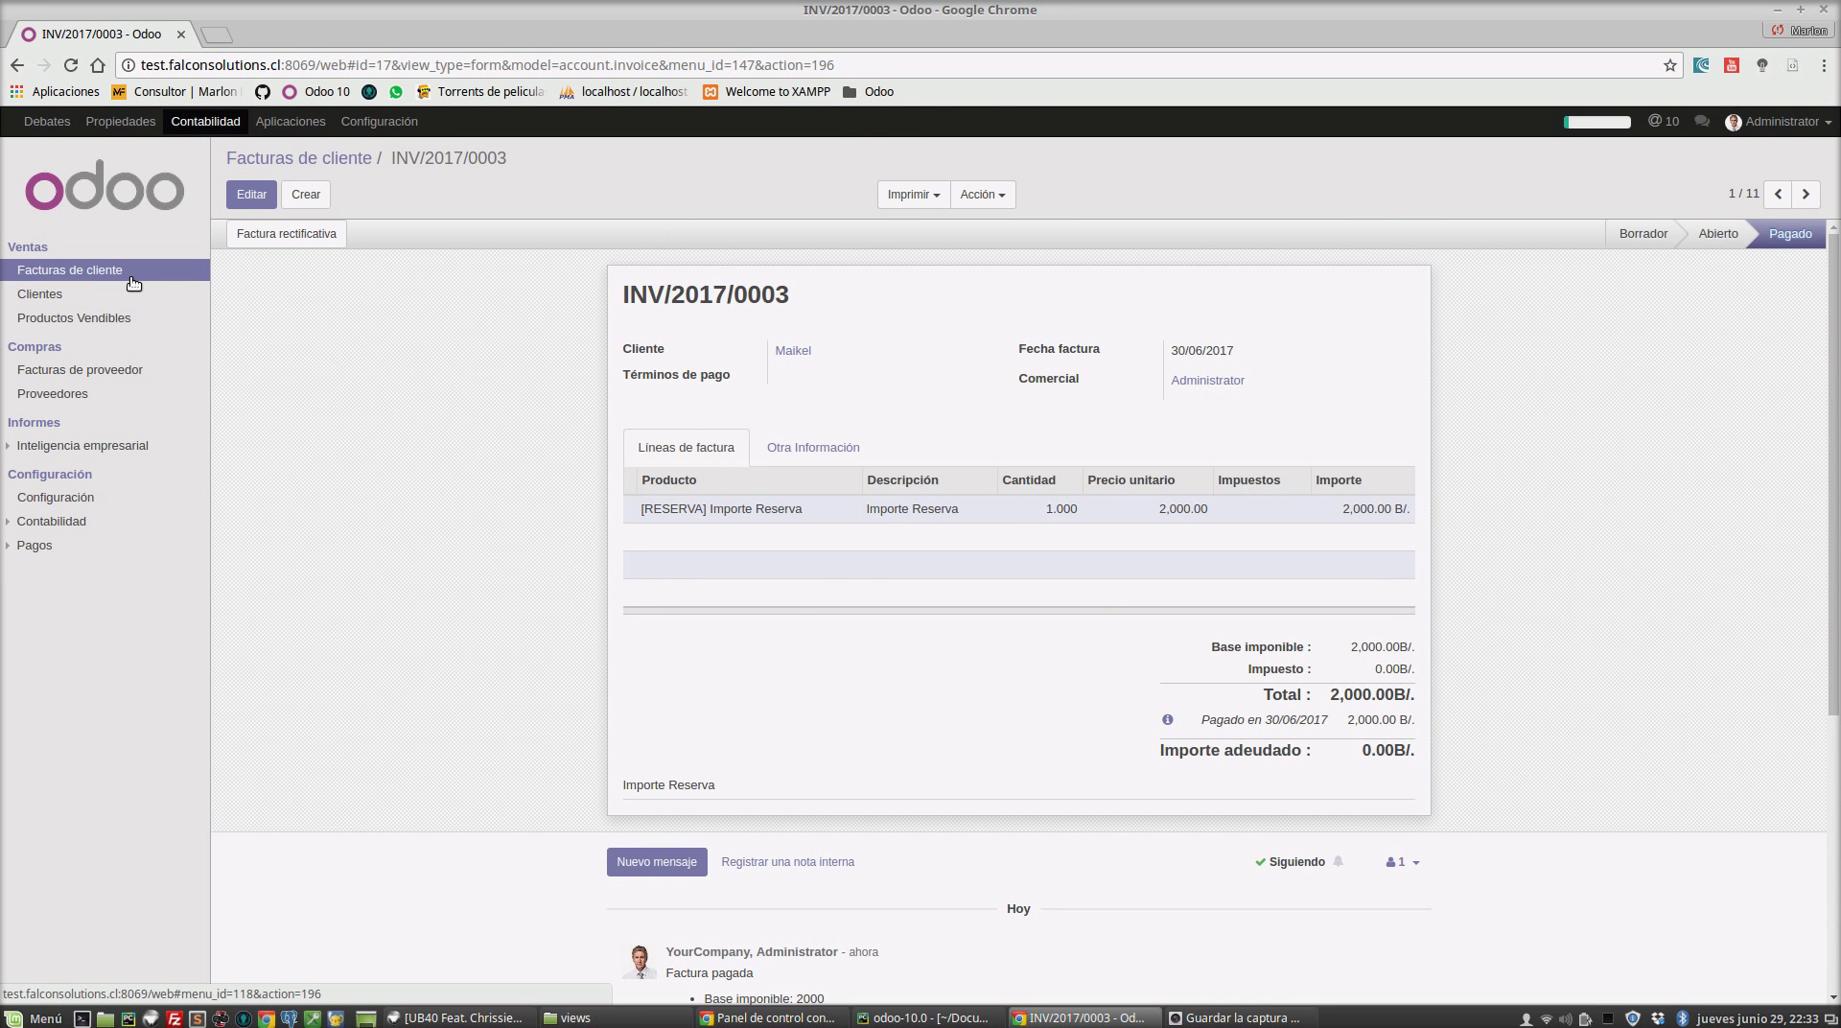
pyautogui.click(139, 280)
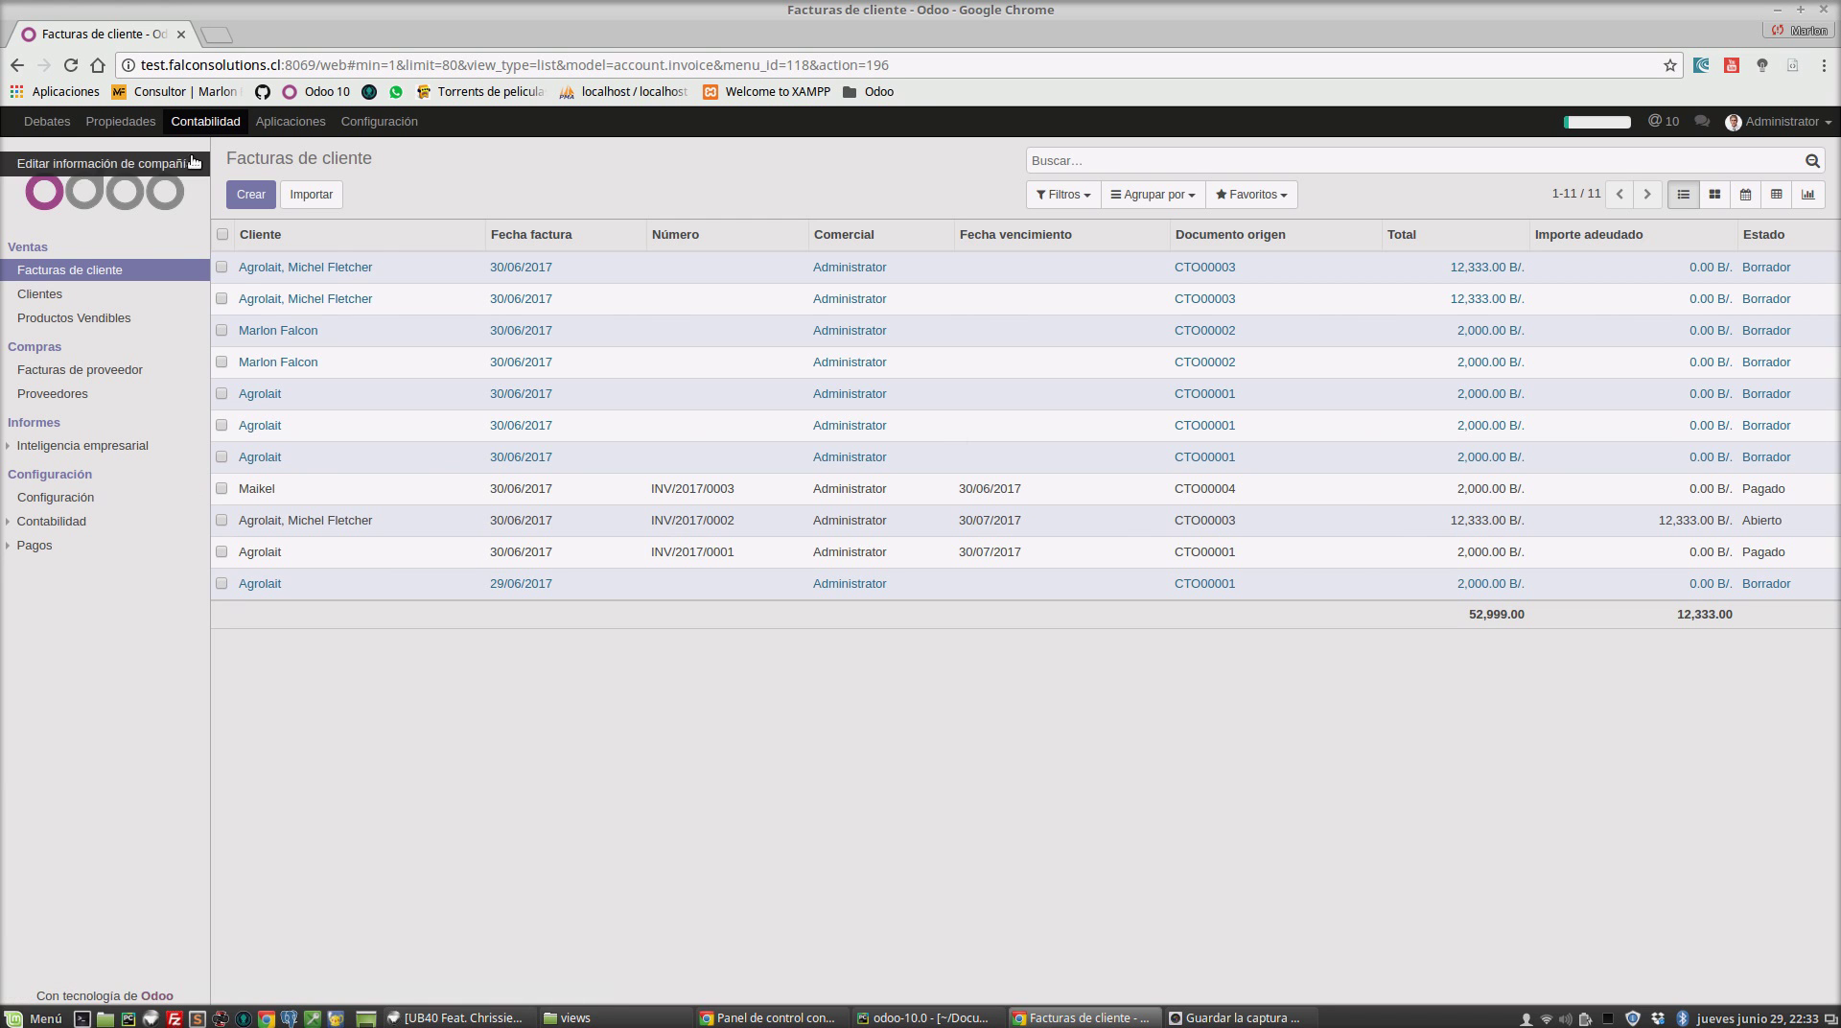
# Open the contract for Blanco / 304 and try to invoice its initial payment
pyautogui.click(120, 121)
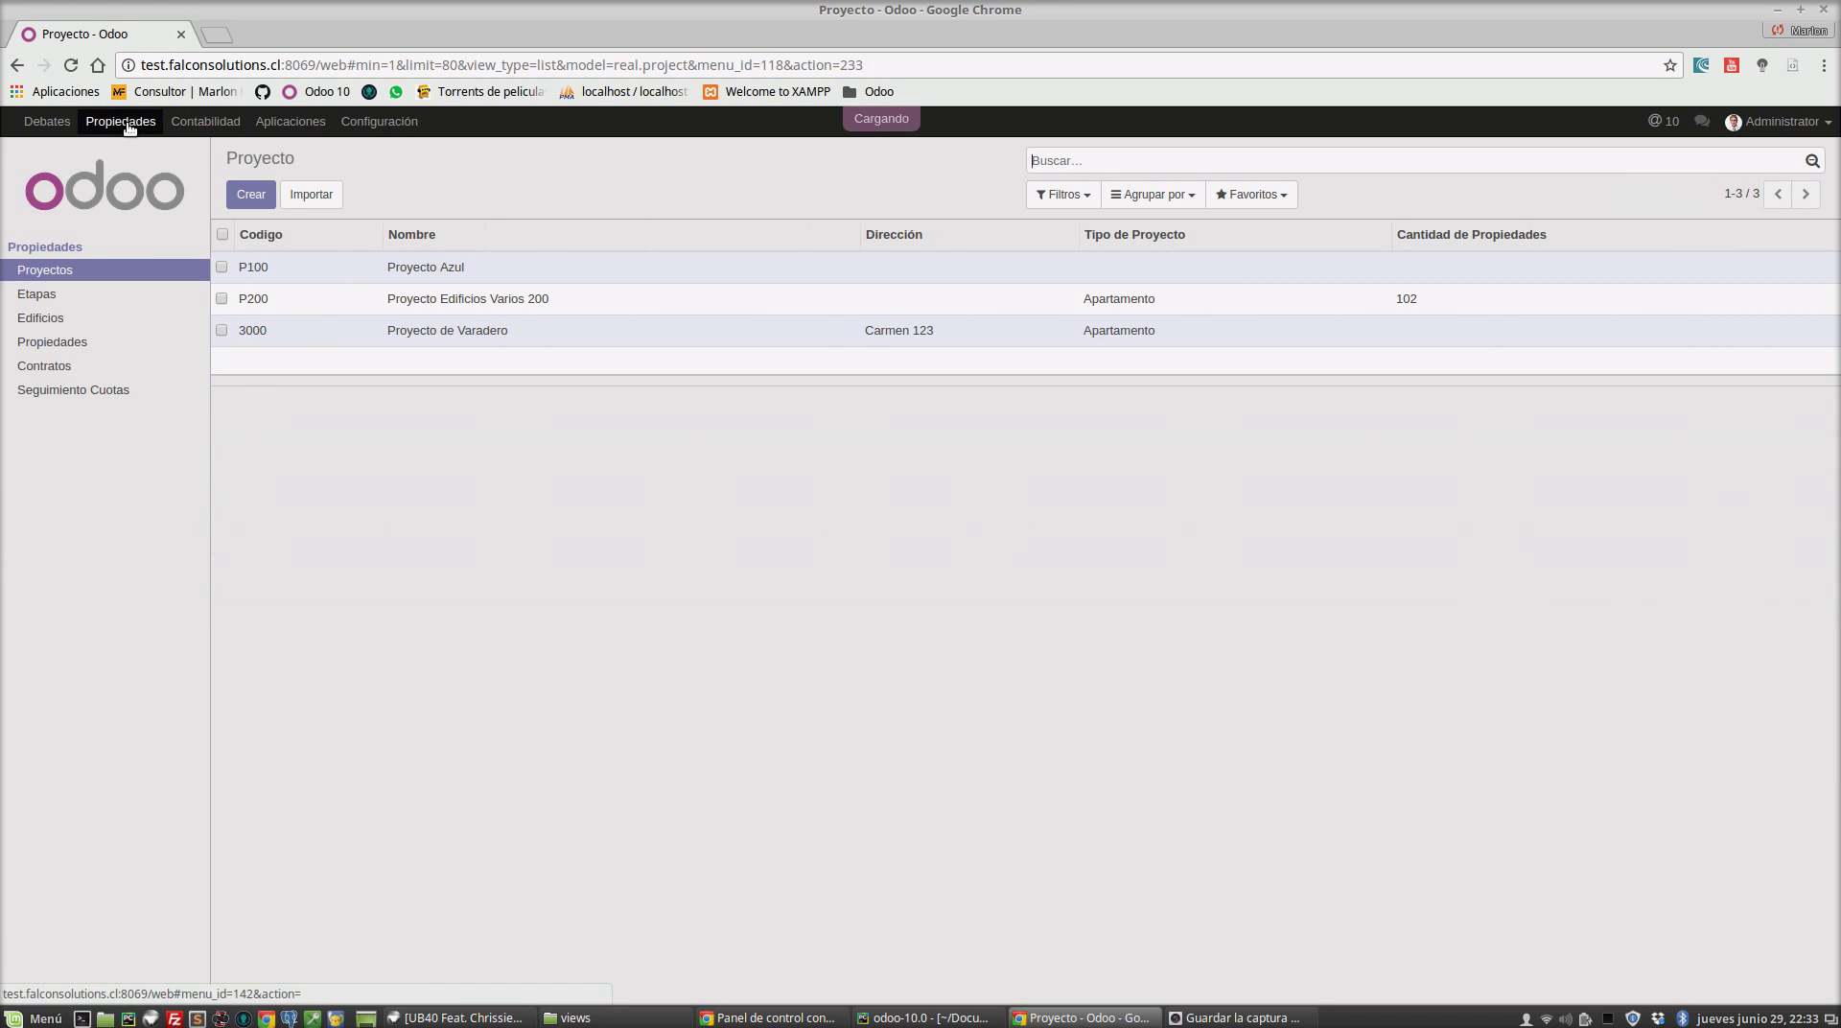
pyautogui.click(67, 368)
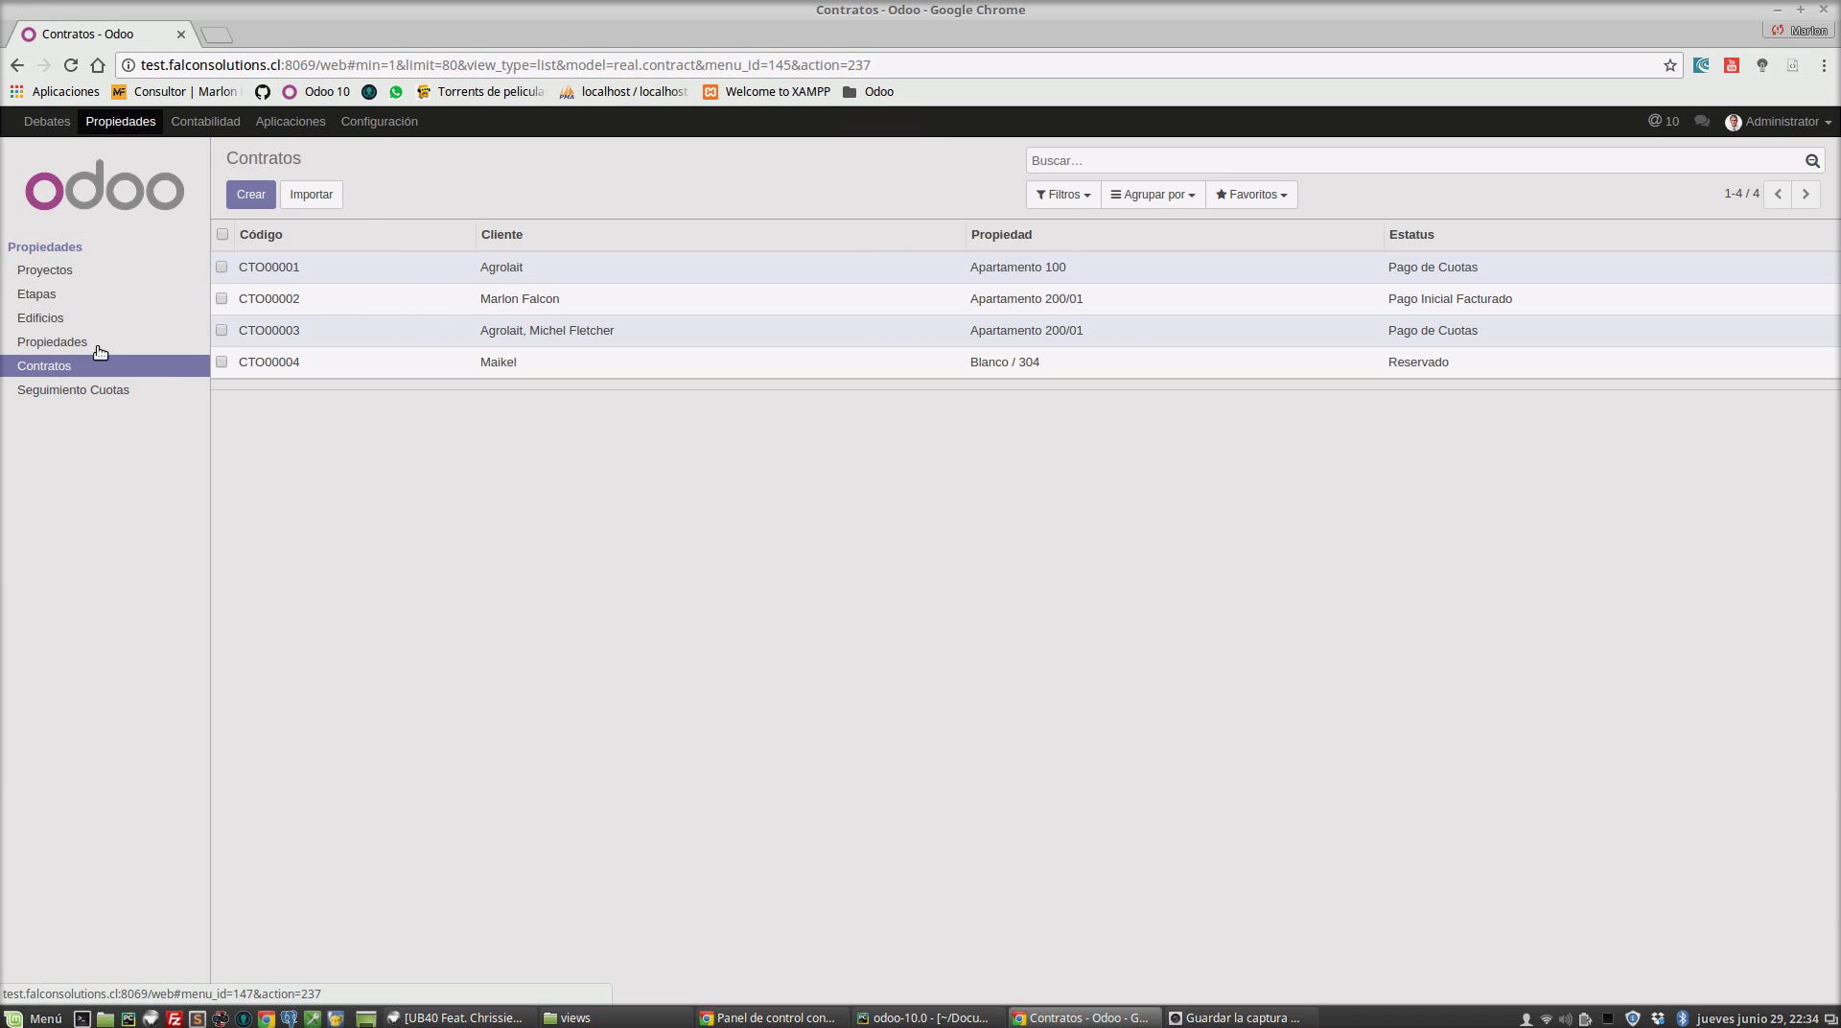
pyautogui.click(512, 364)
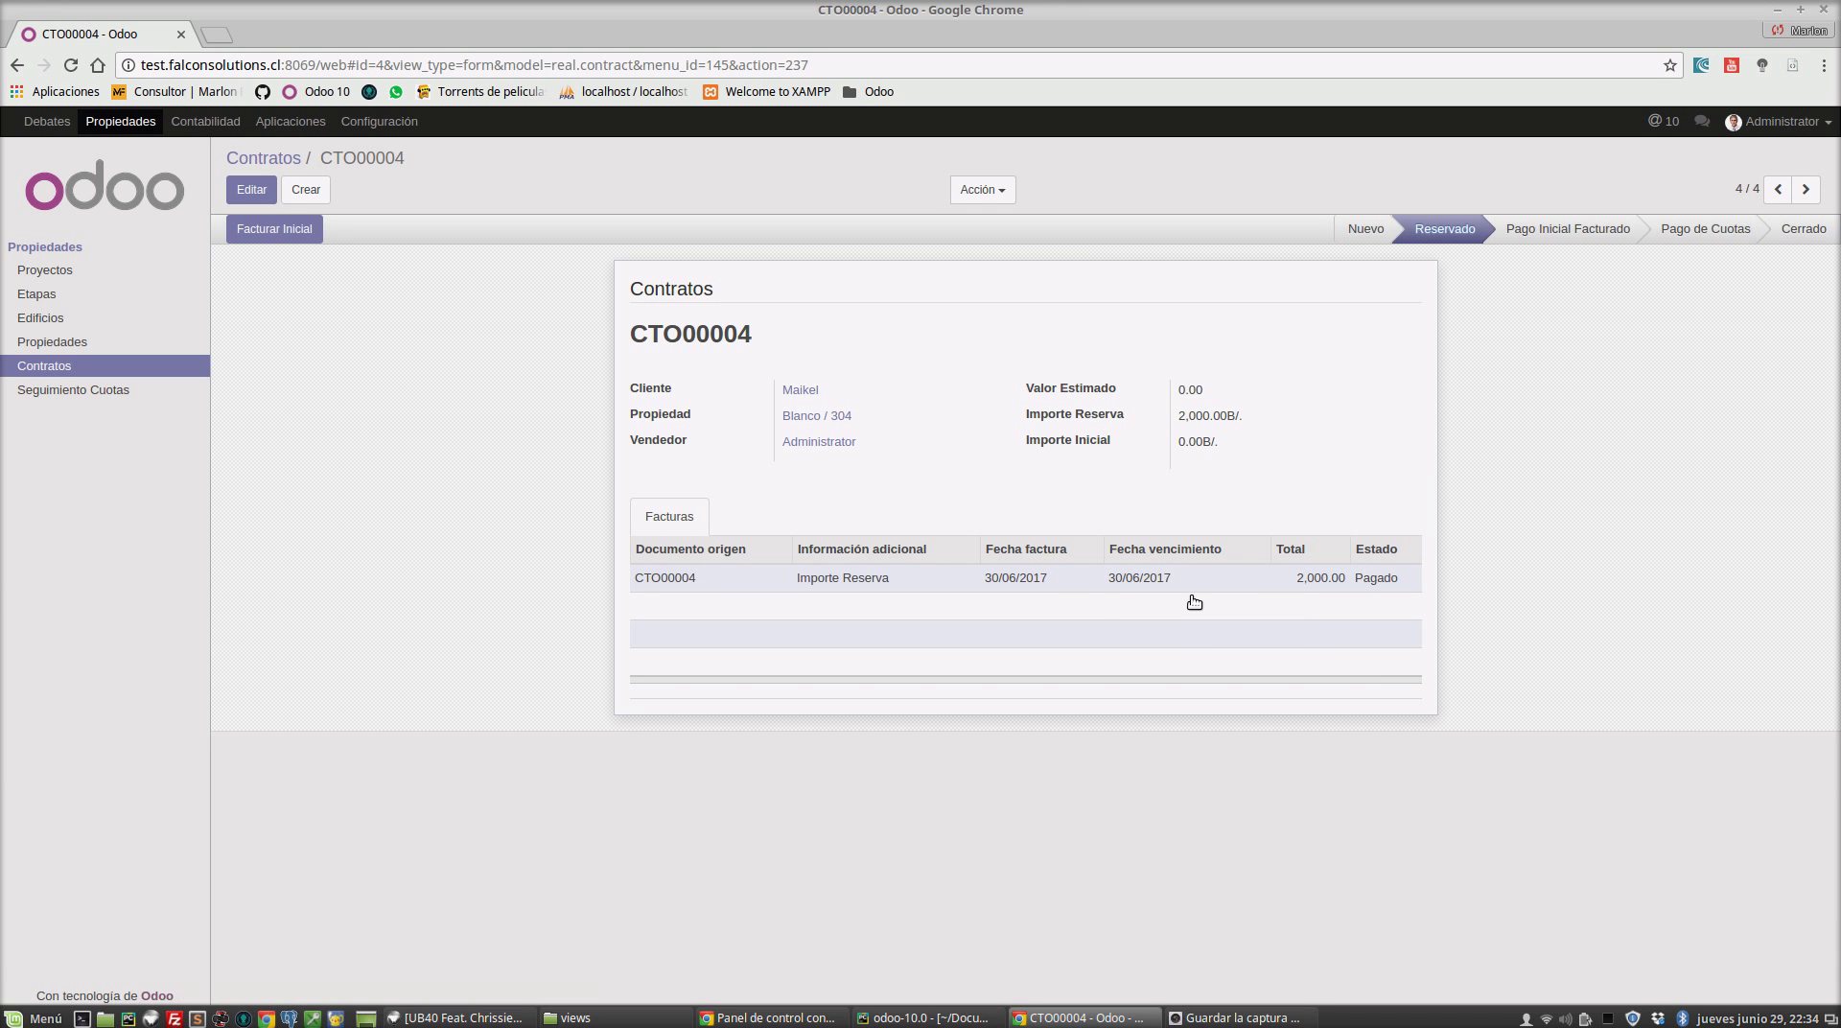
pyautogui.click(300, 230)
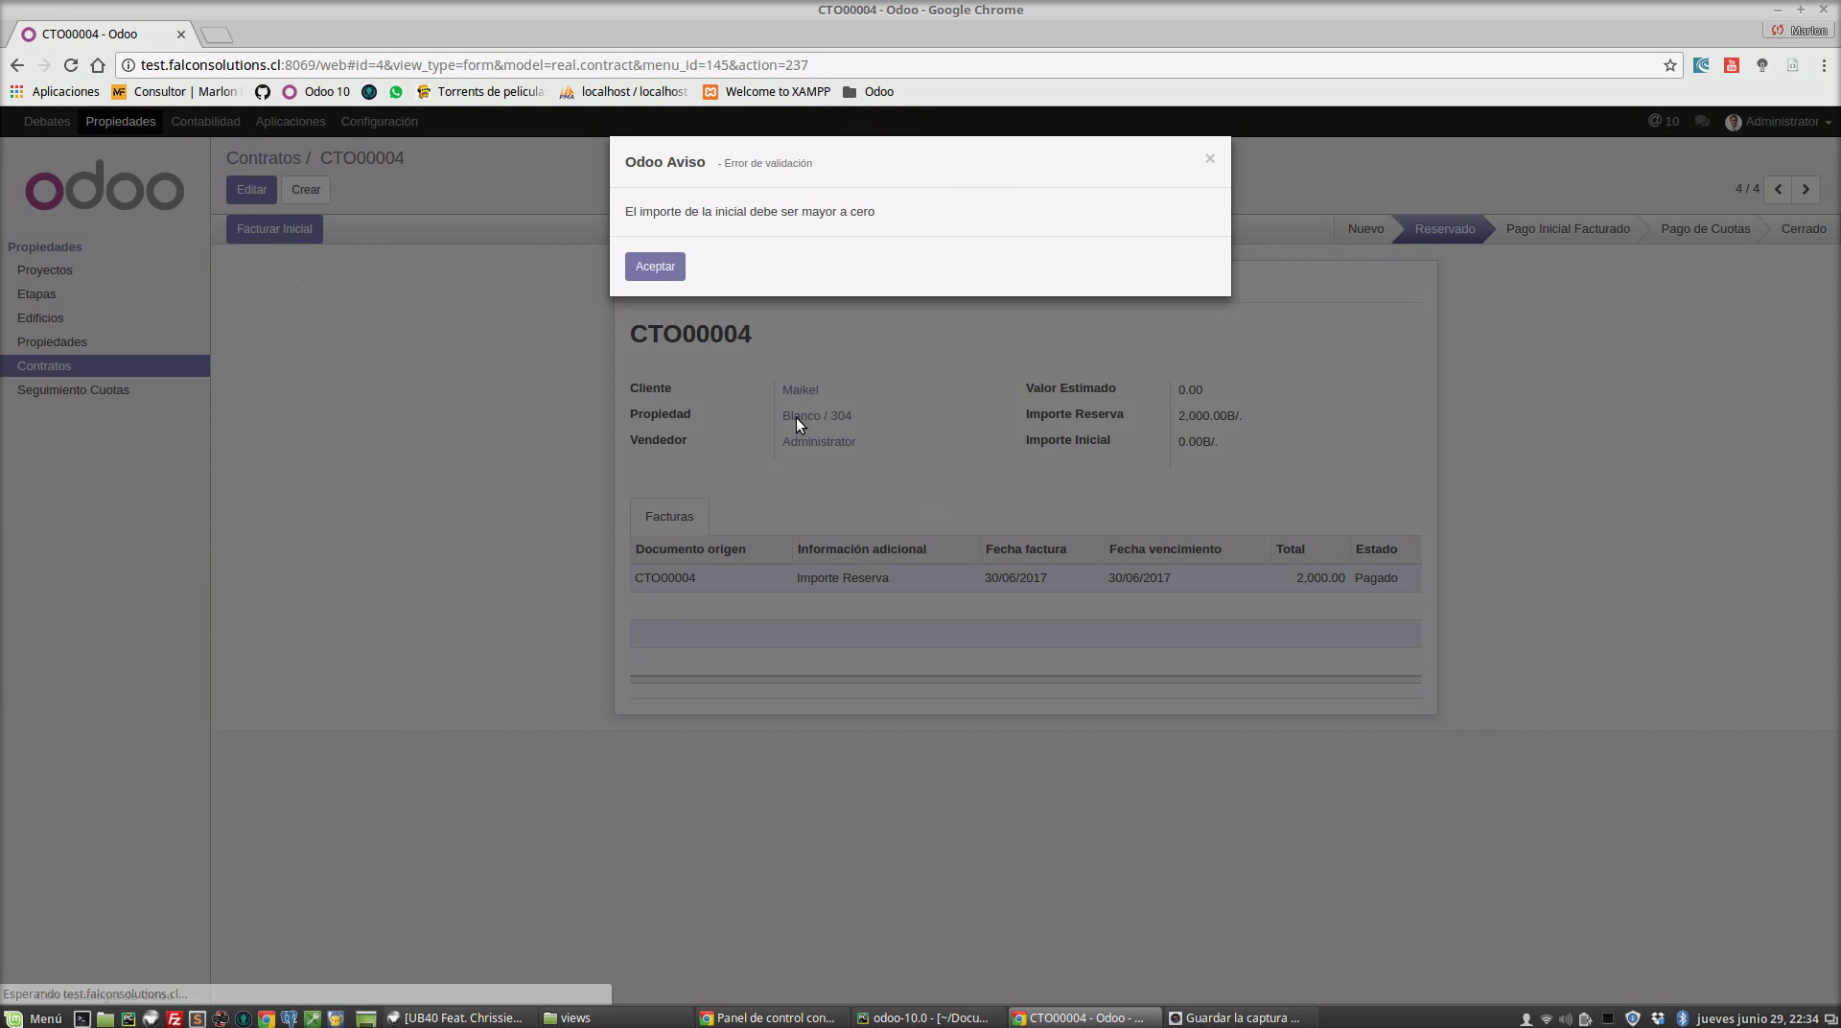
pyautogui.click(653, 269)
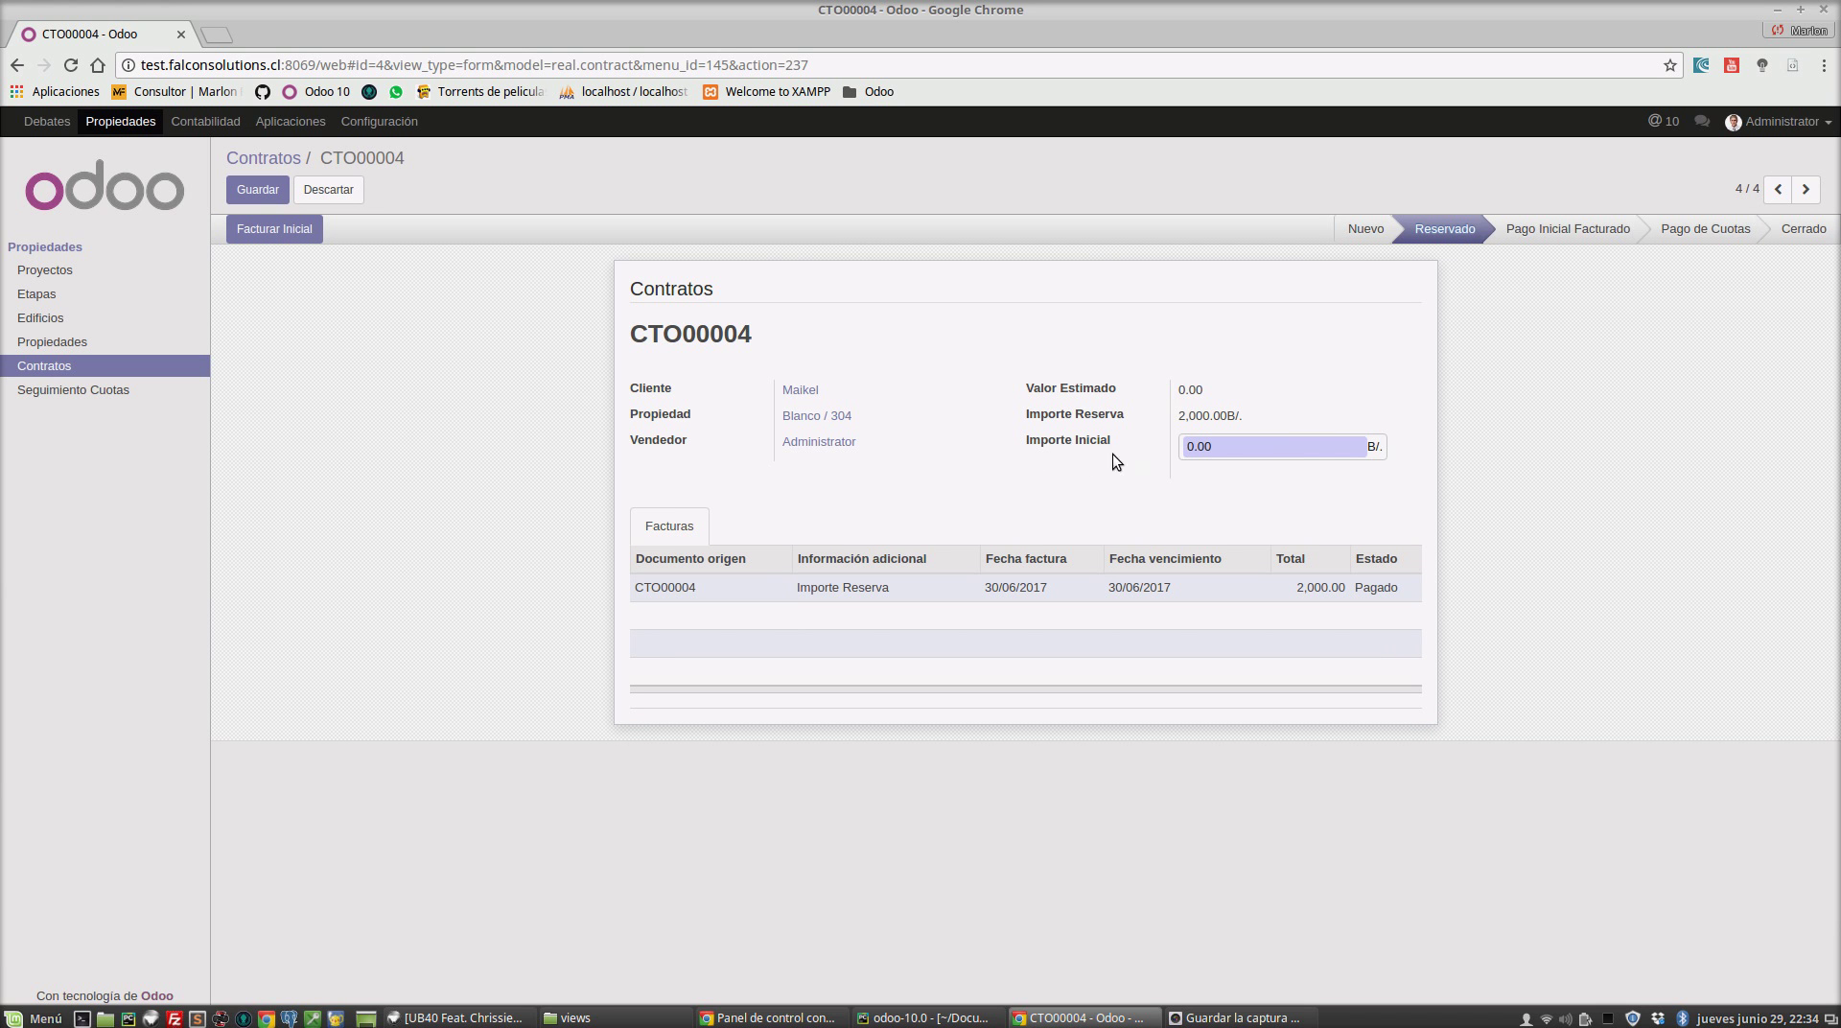
# Set the contract's Importe Inicial to 2,000 and invoice the initial payment
pyautogui.doubleClick(1267, 453)
pyautogui.write('20')
pyautogui.click(277, 228)
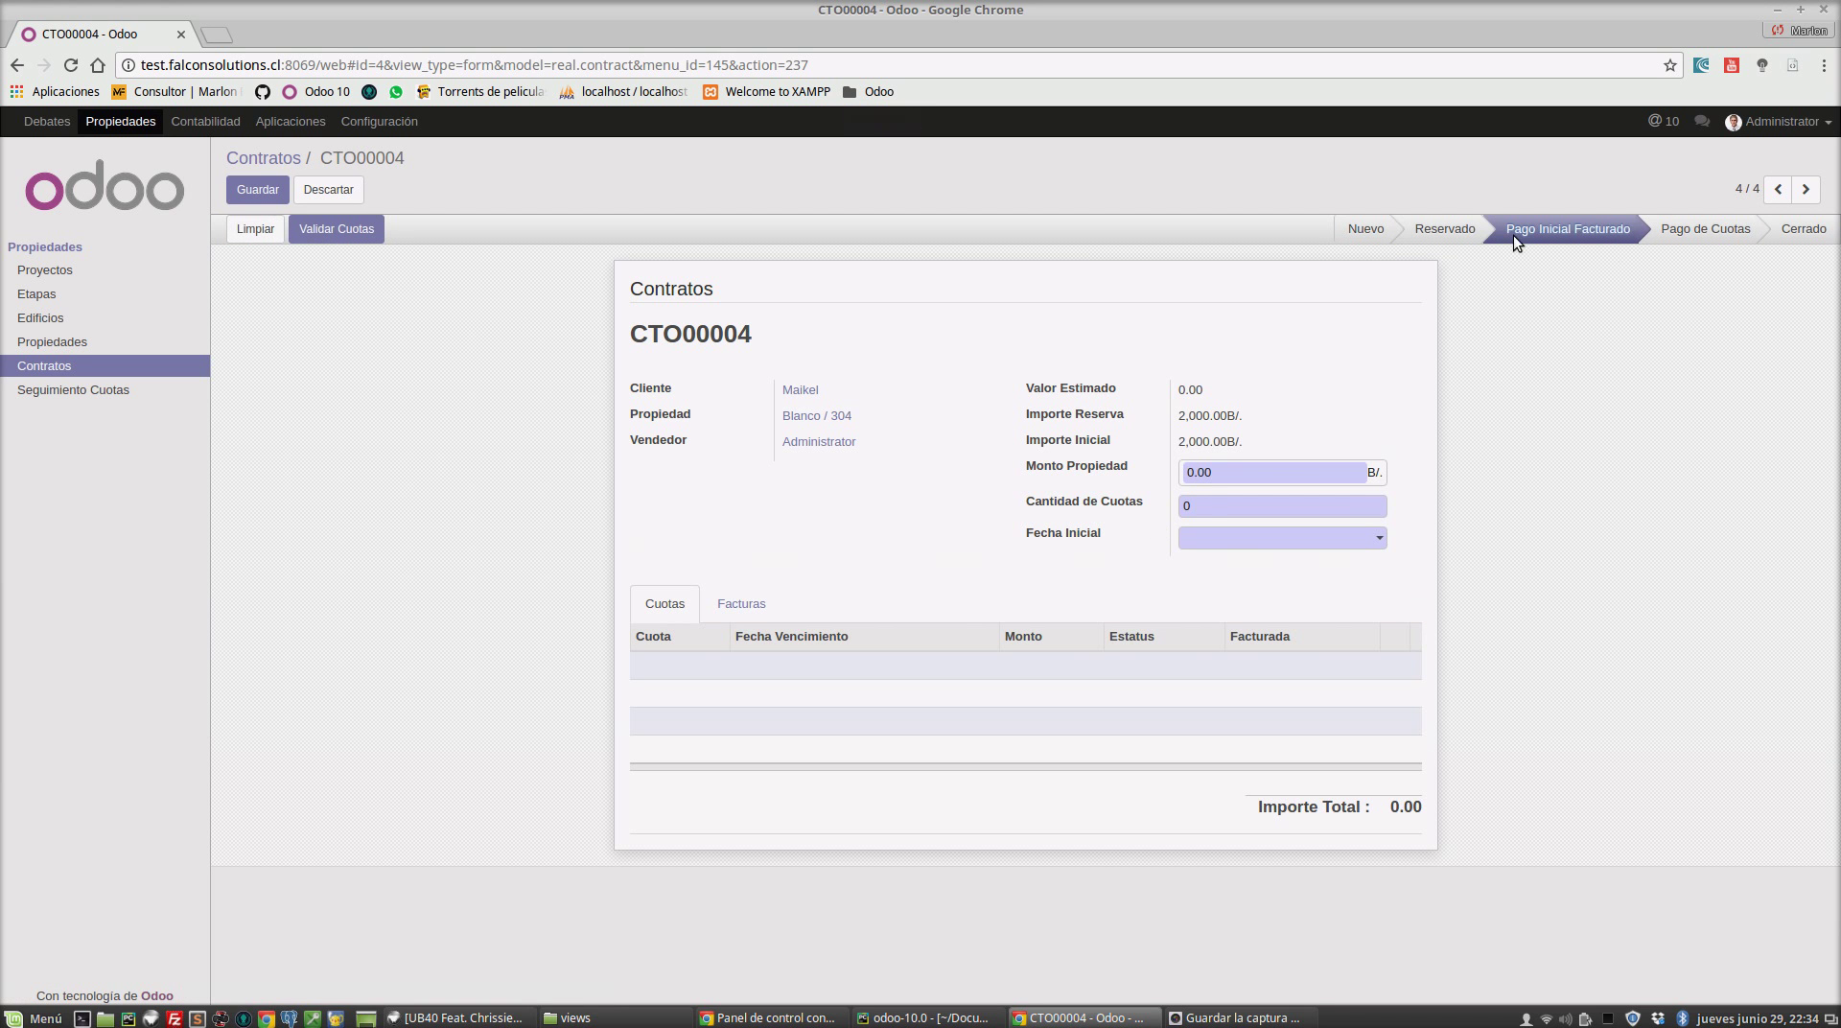
# Open the draft Importe Inicial invoice for the Blanco / 304 contract in the customer invoices and validate it
pyautogui.click(228, 122)
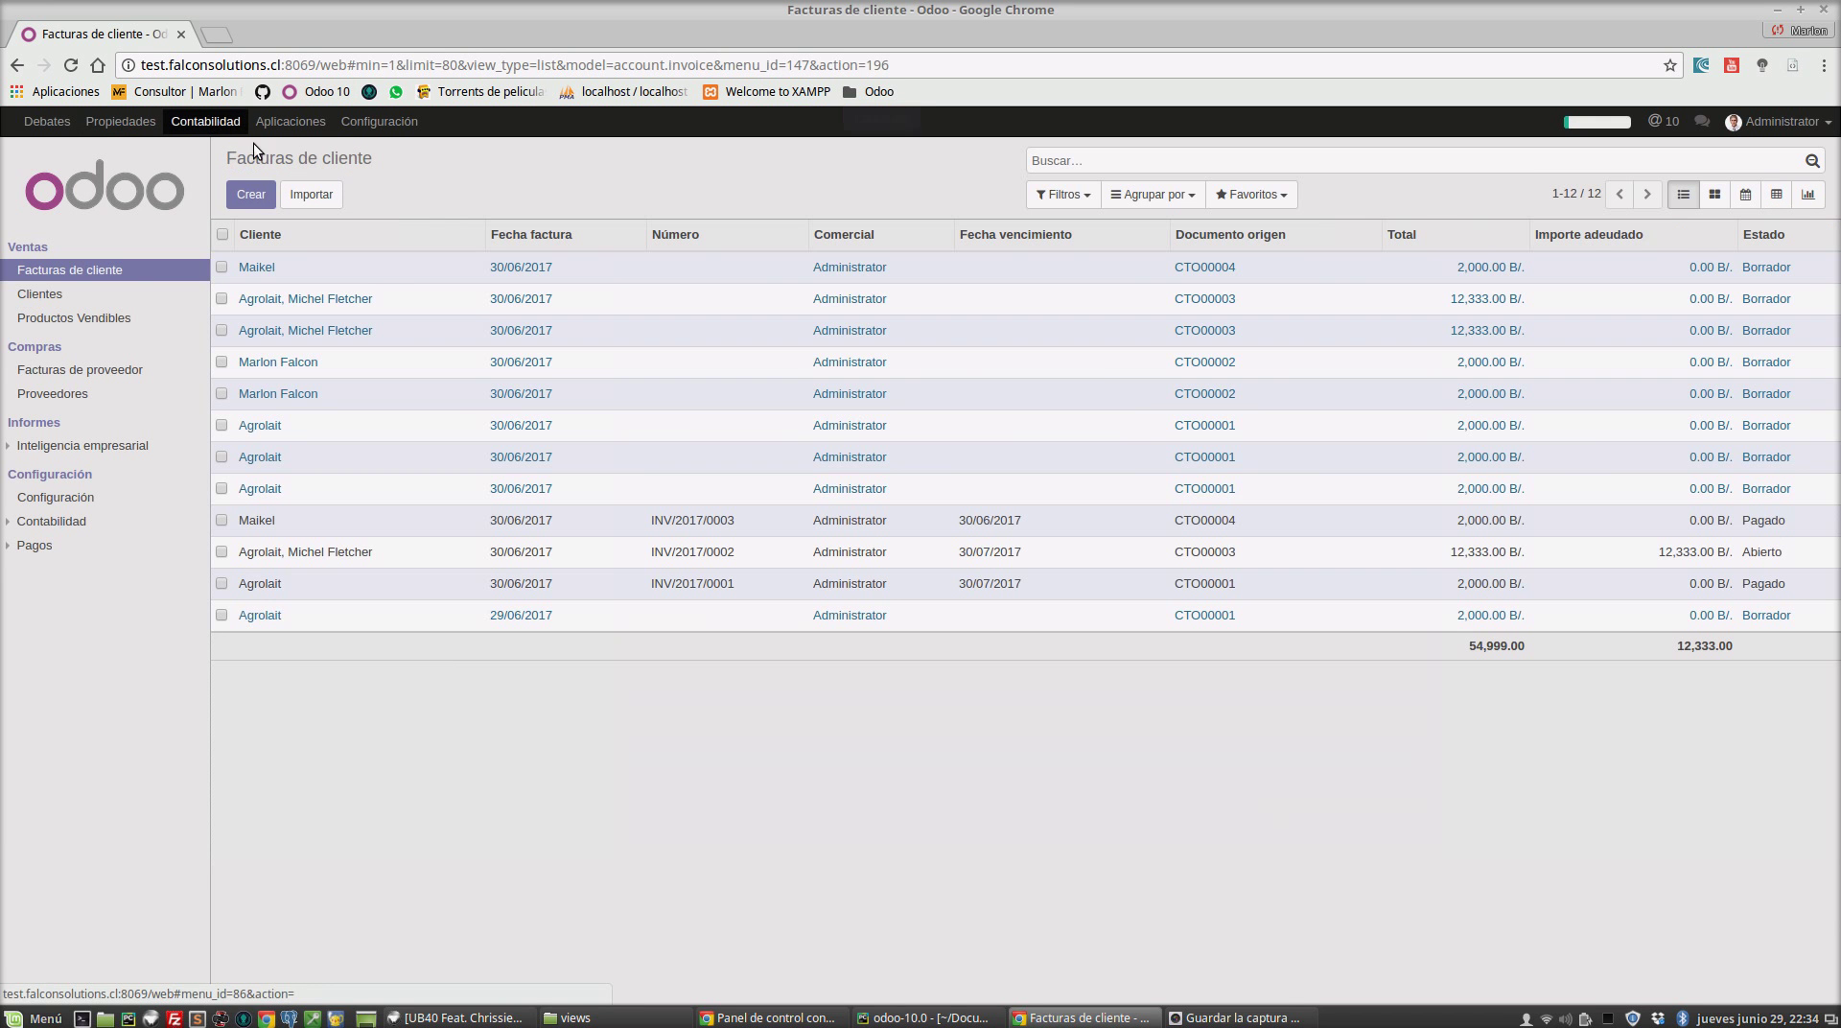
pyautogui.click(414, 277)
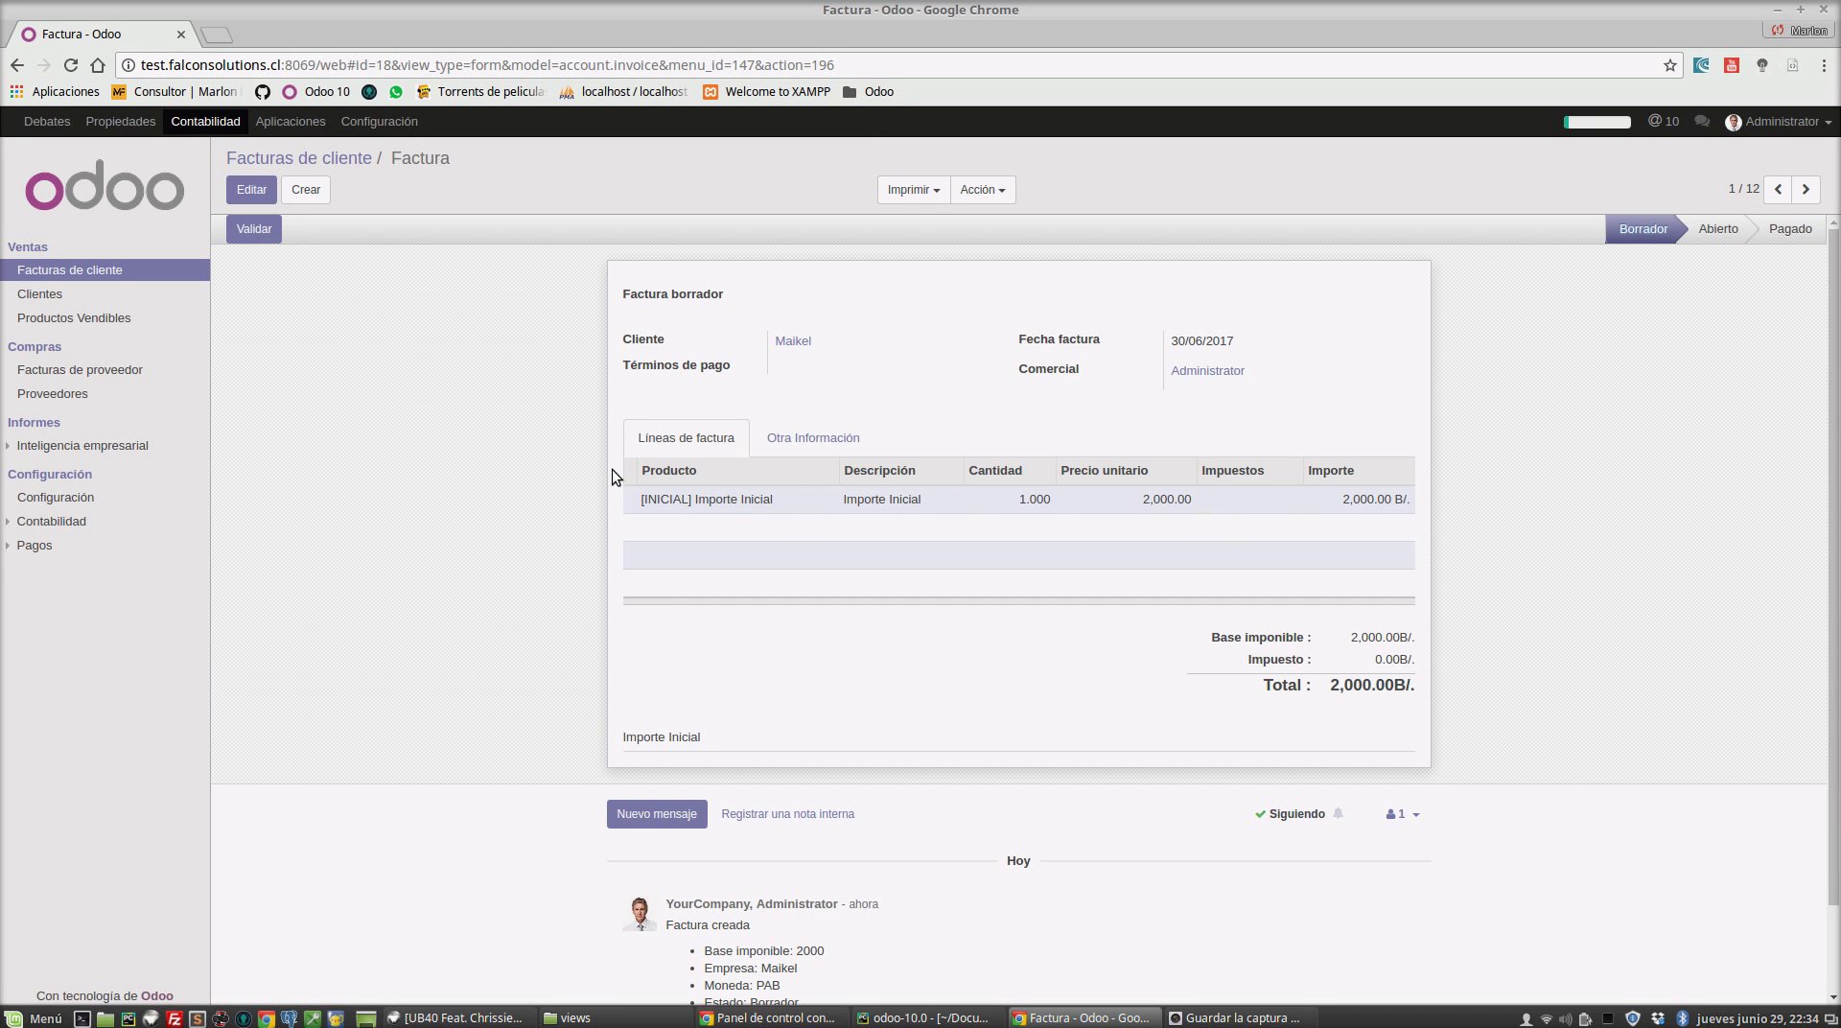
pyautogui.click(99, 276)
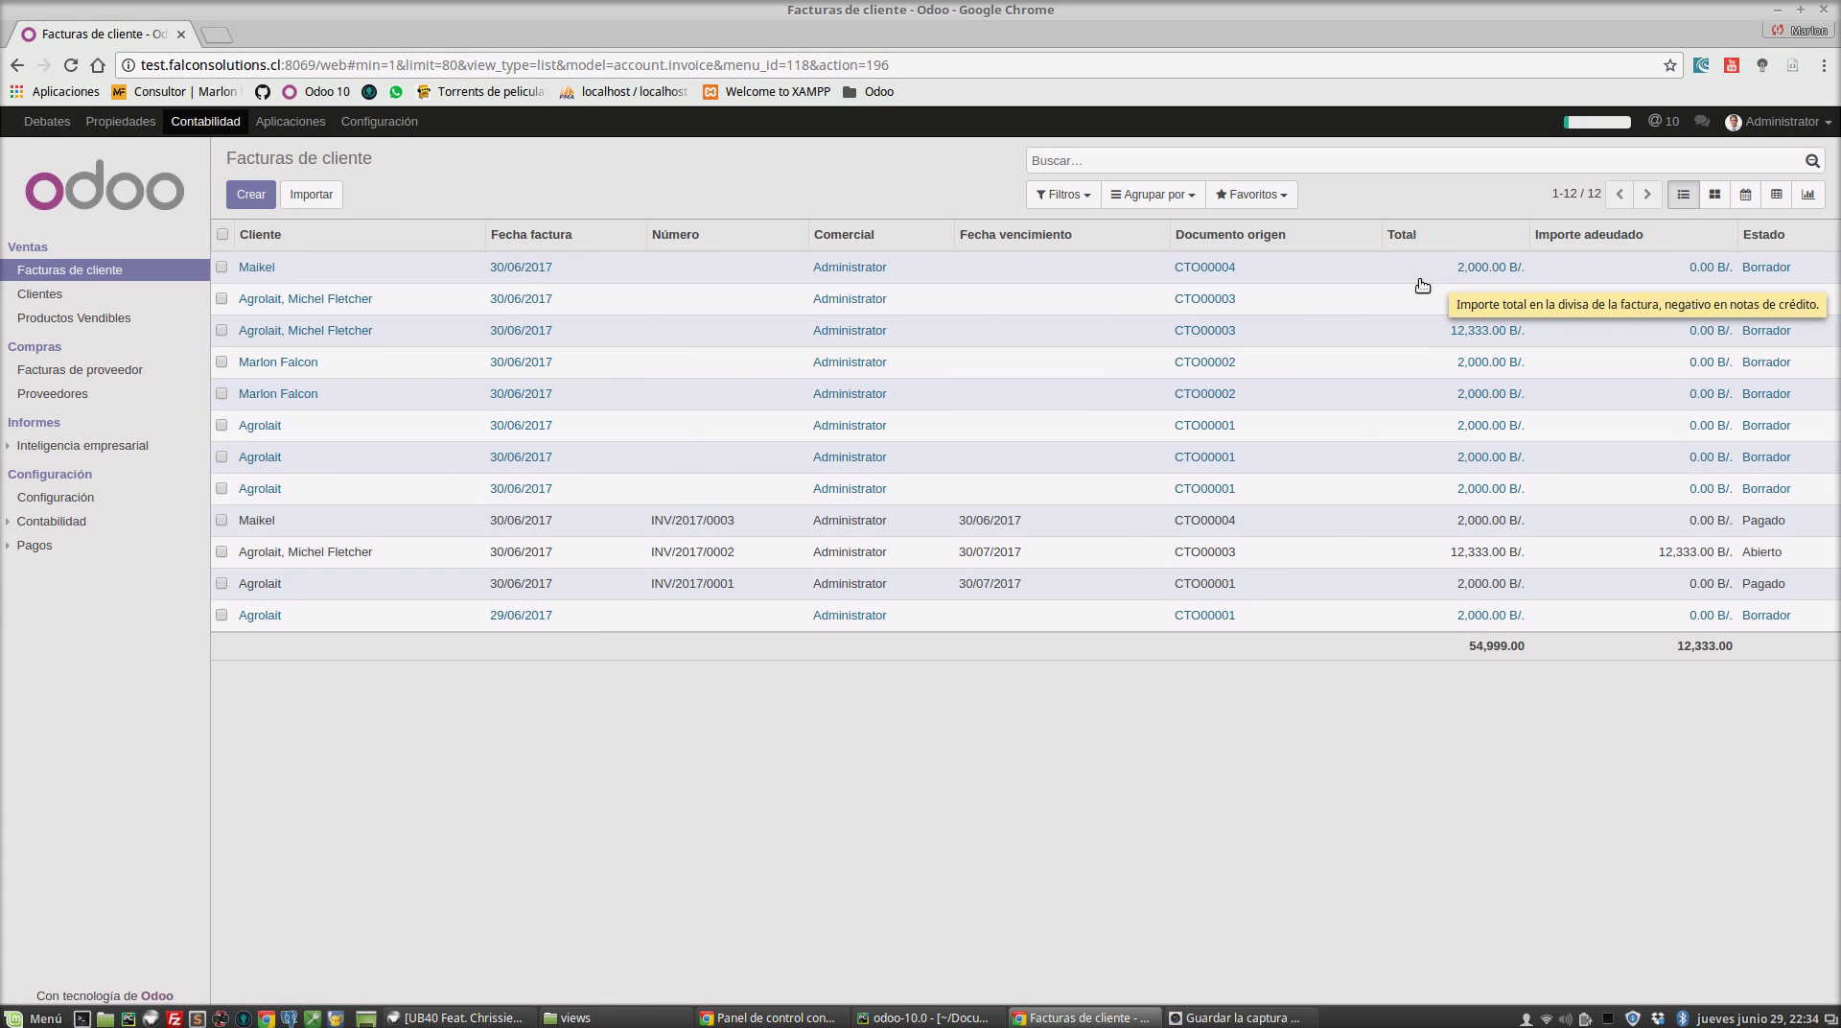
pyautogui.click(528, 267)
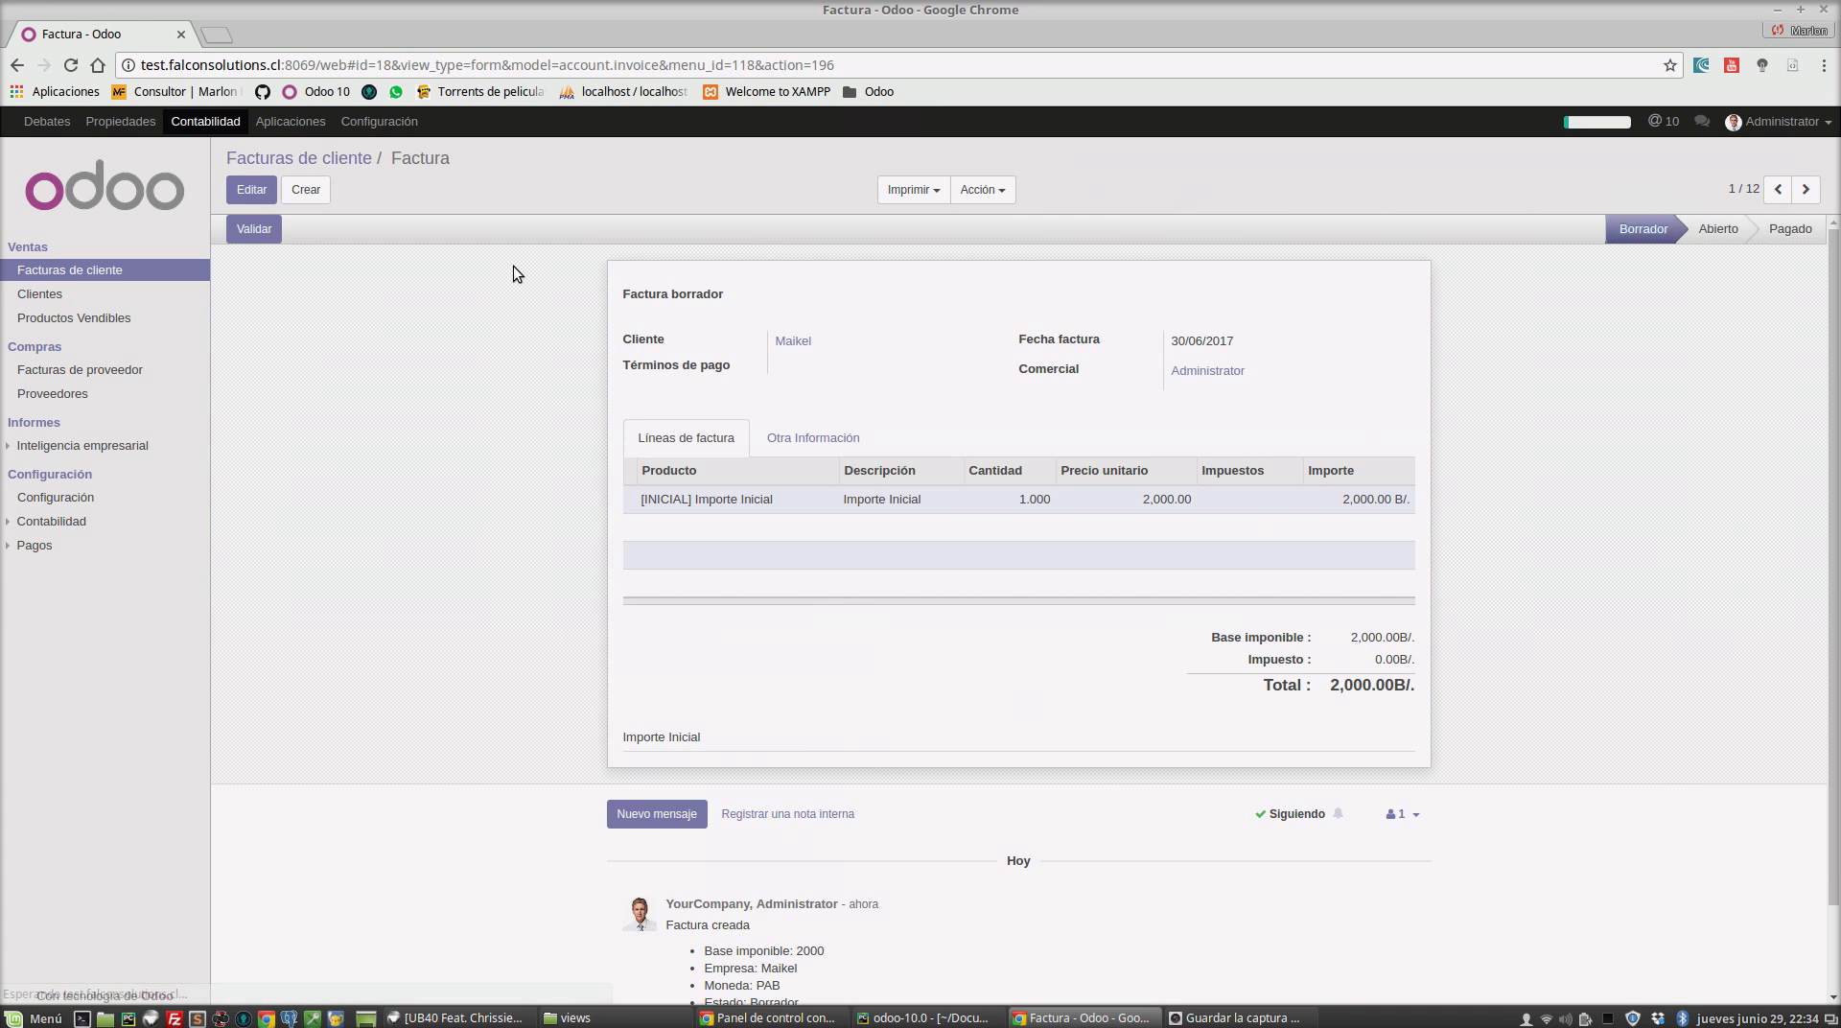
pyautogui.click(255, 230)
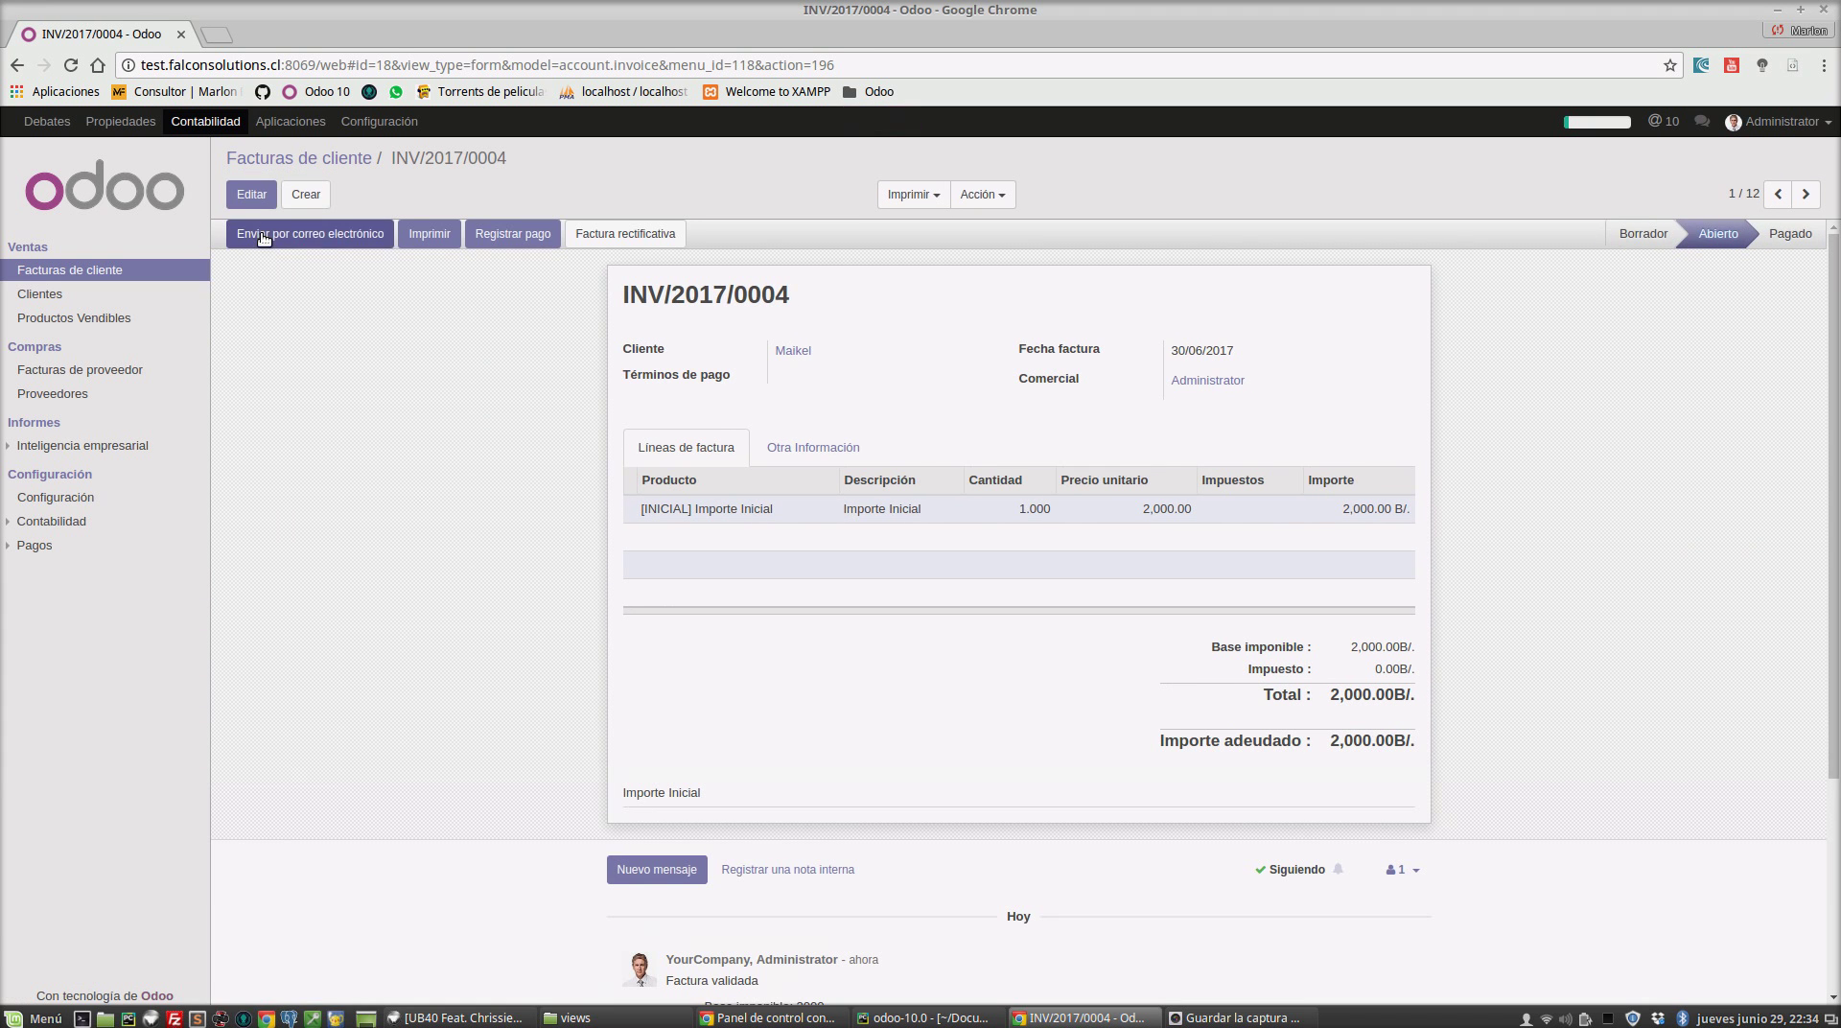
# Register the full payment of the Importe Inicial invoice with the Banco (PAB) journal and reopen the invoice from the customer invoices
pyautogui.click(477, 235)
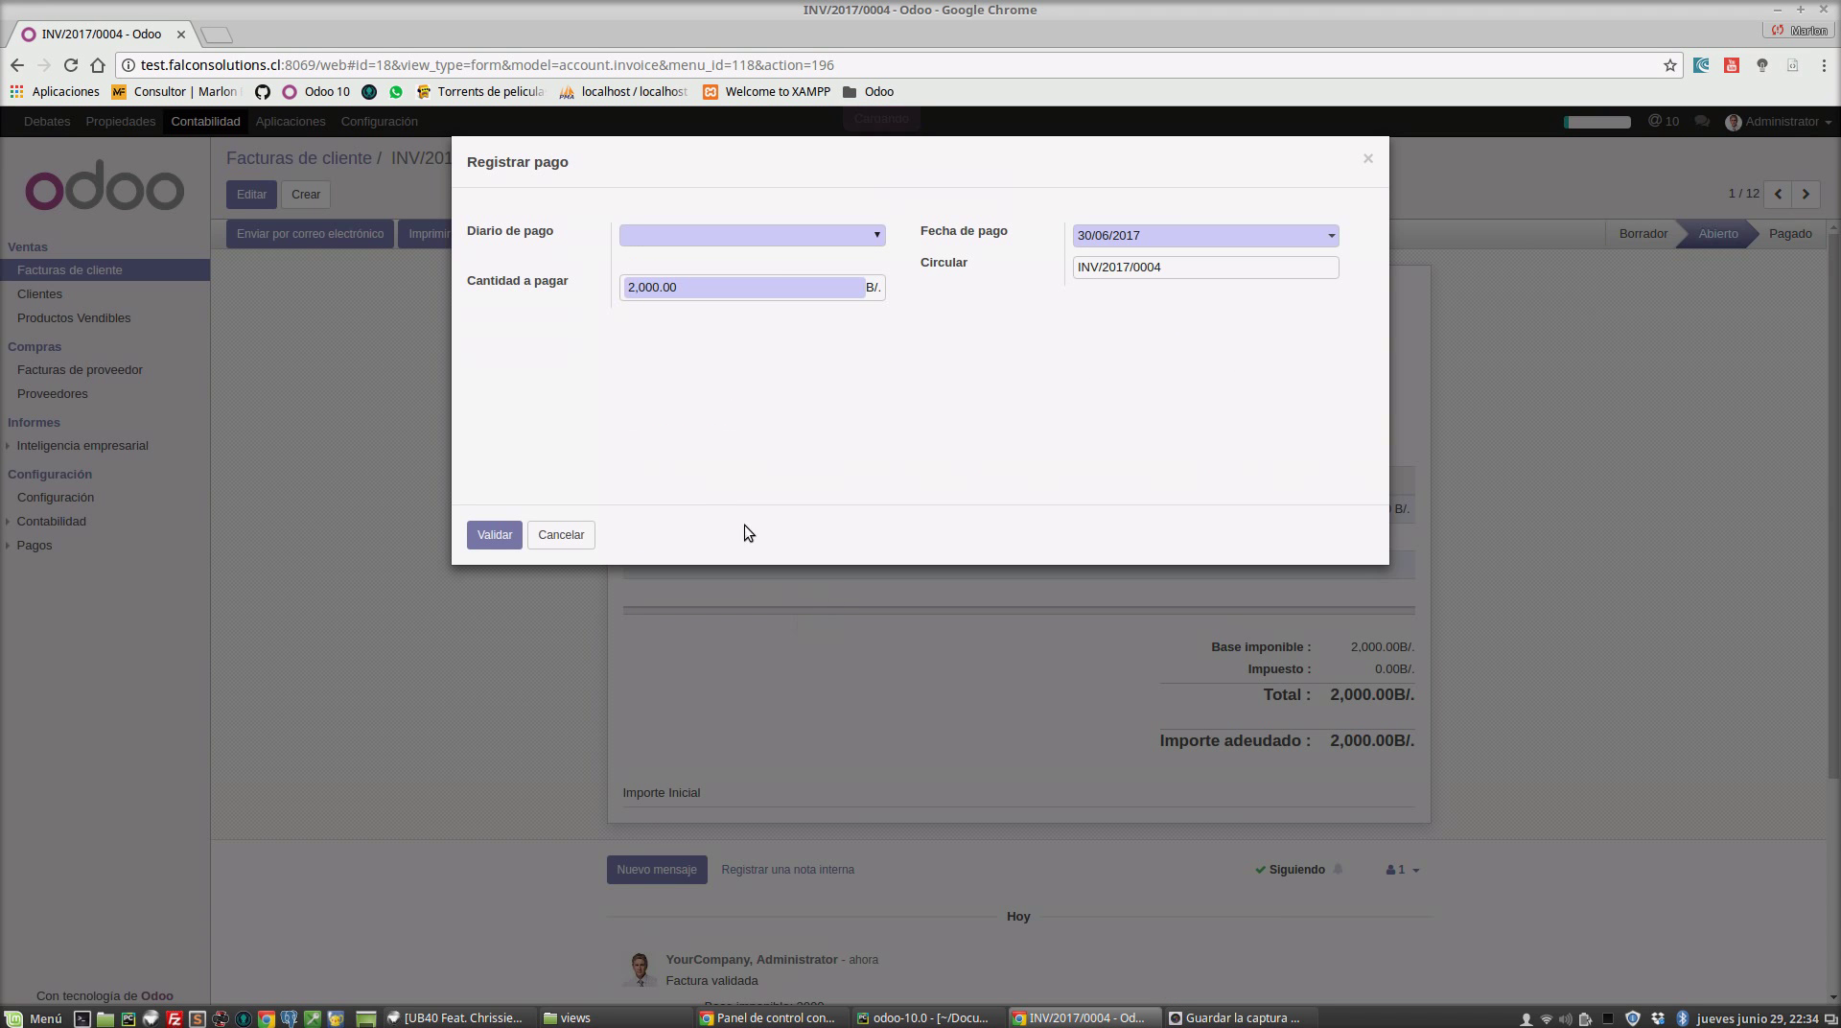
pyautogui.click(796, 236)
pyautogui.click(738, 273)
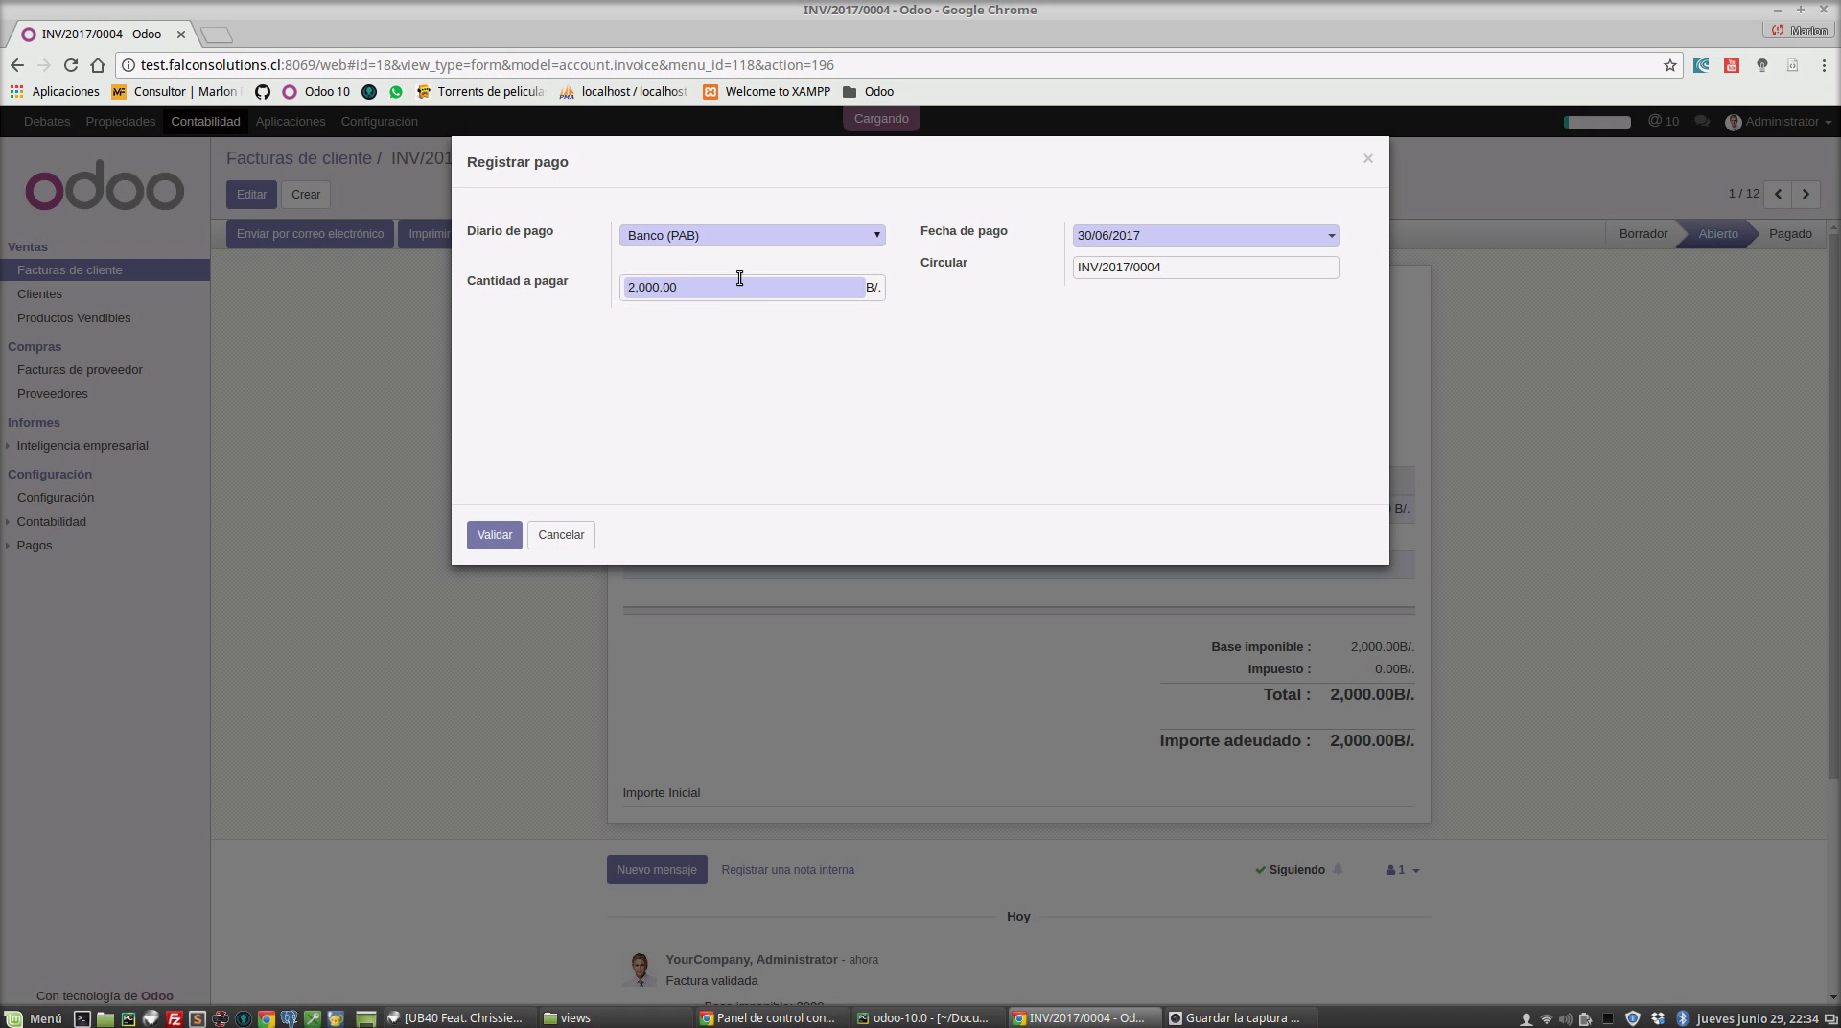
pyautogui.click(521, 533)
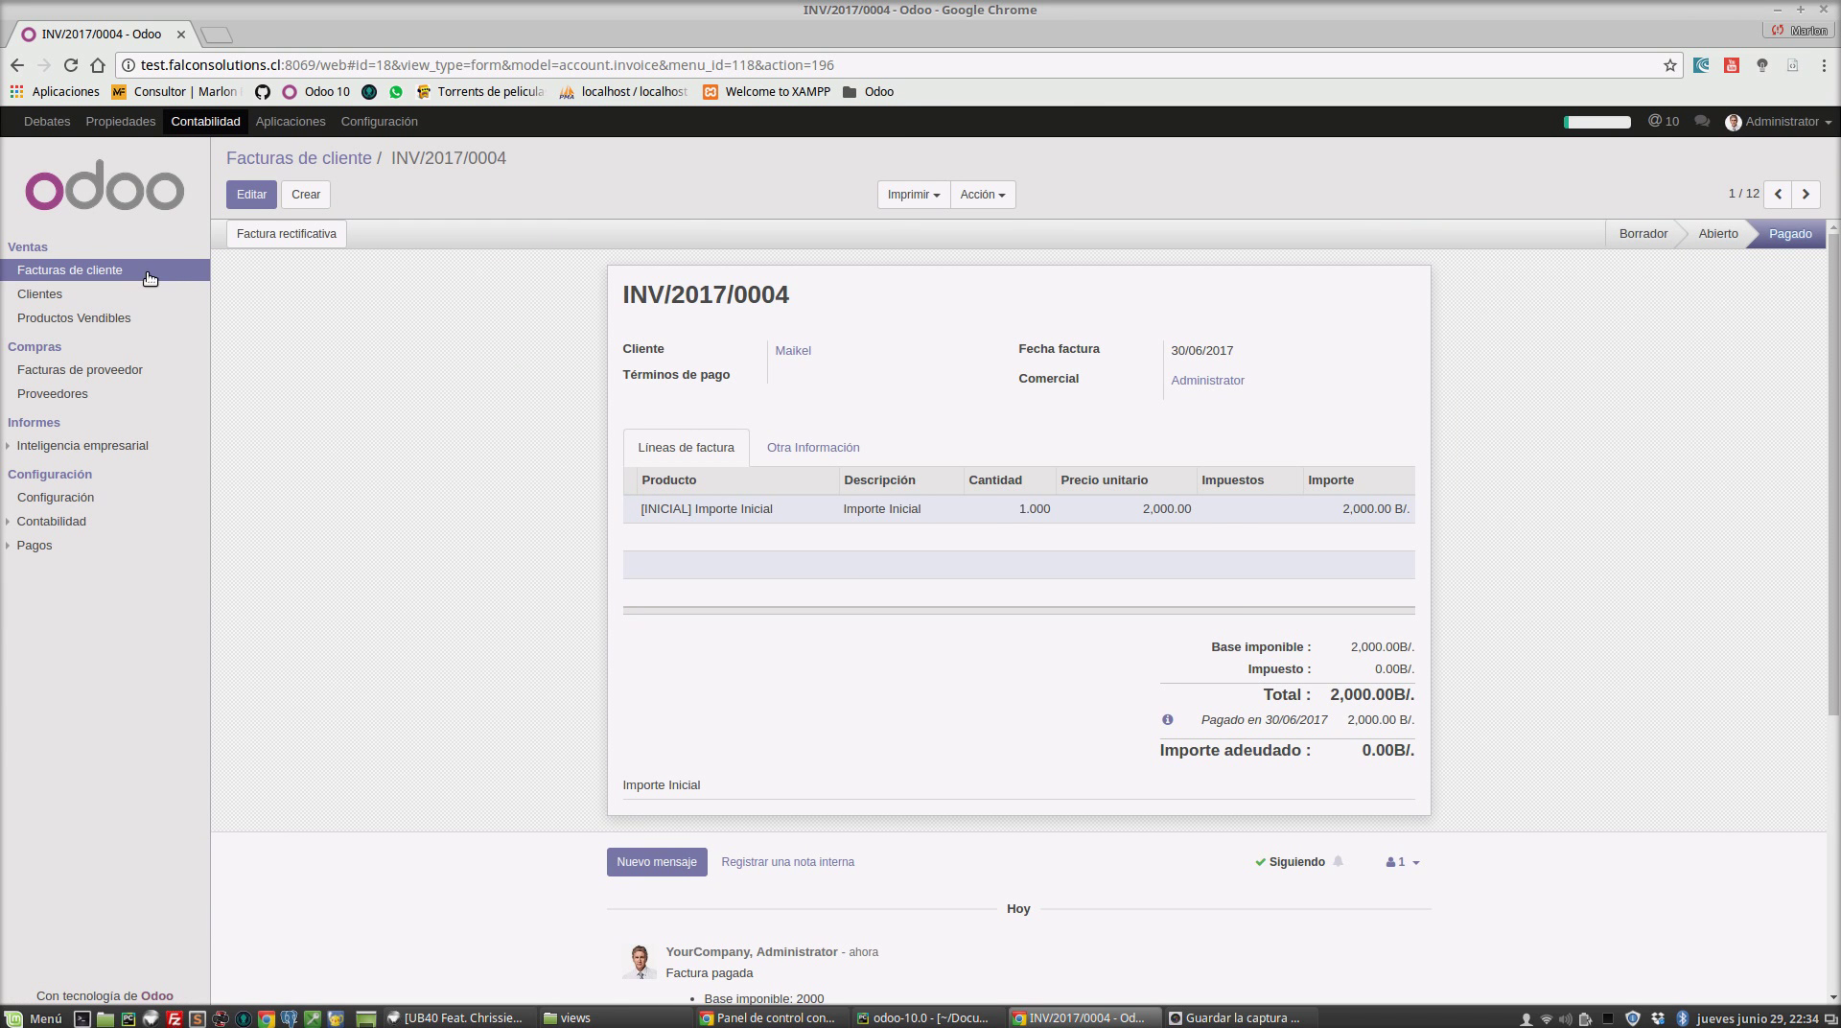
pyautogui.click(134, 273)
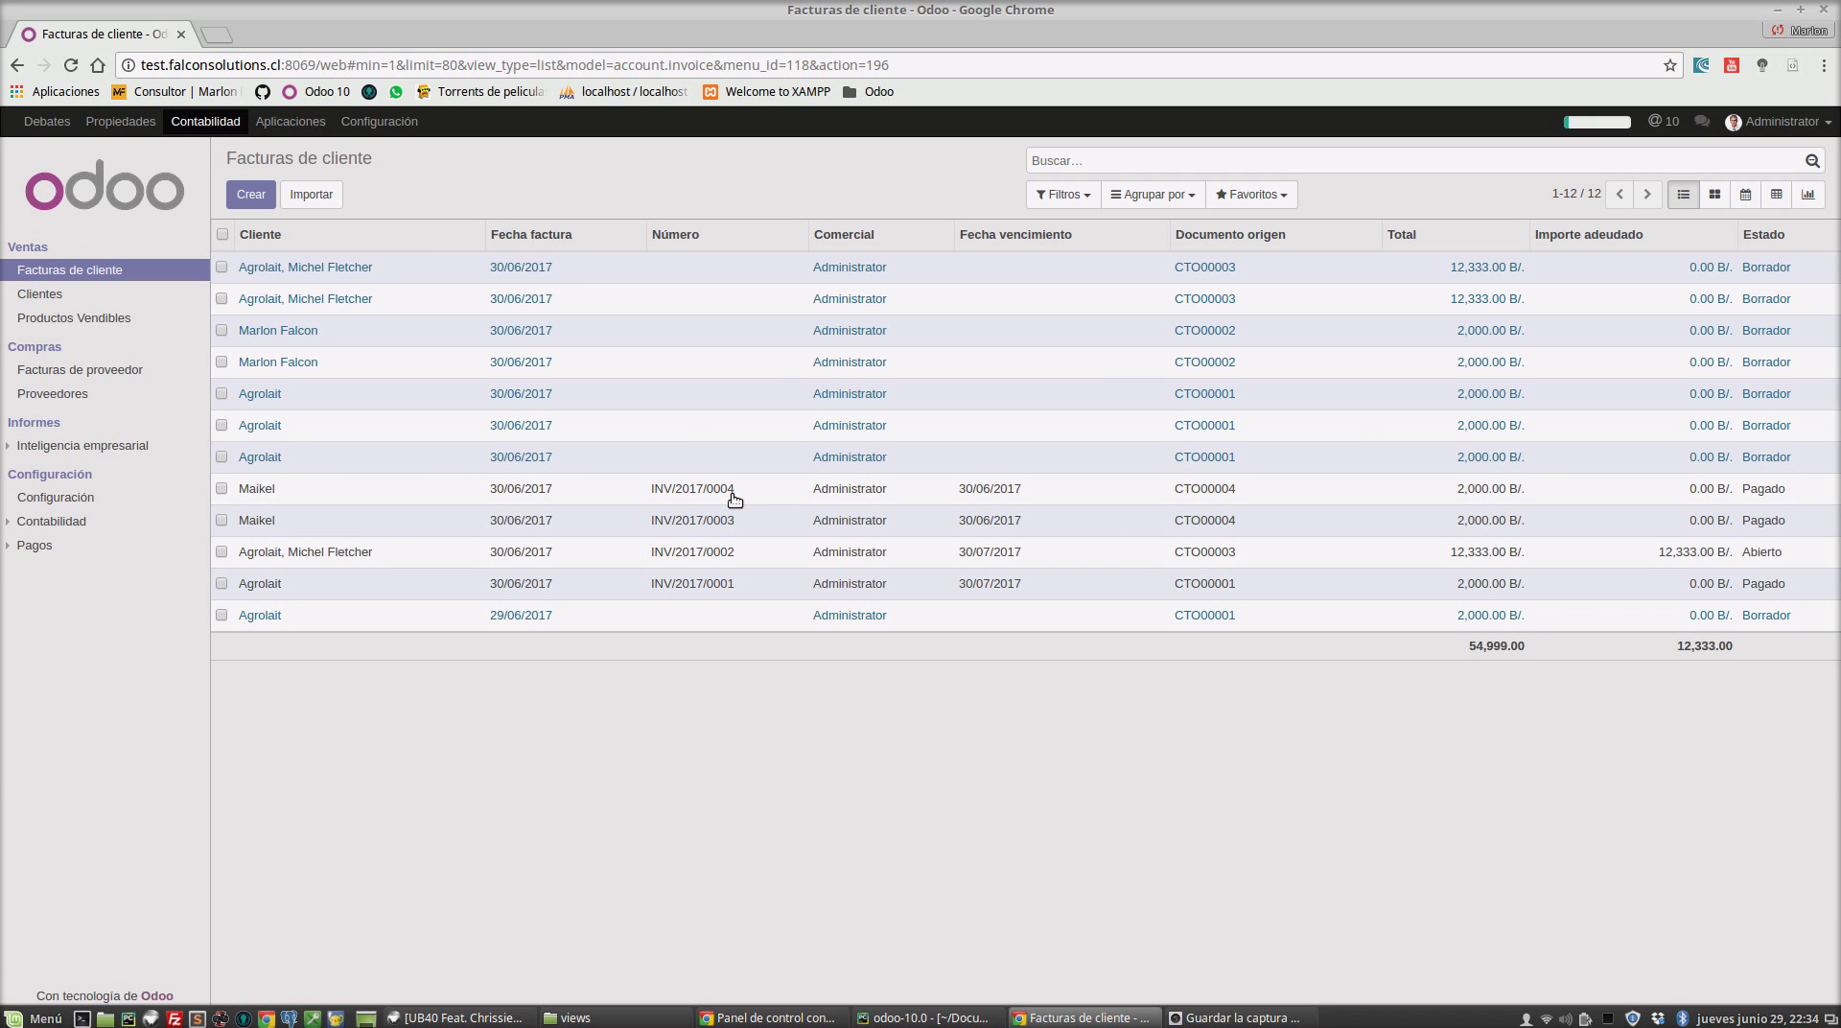
pyautogui.click(713, 503)
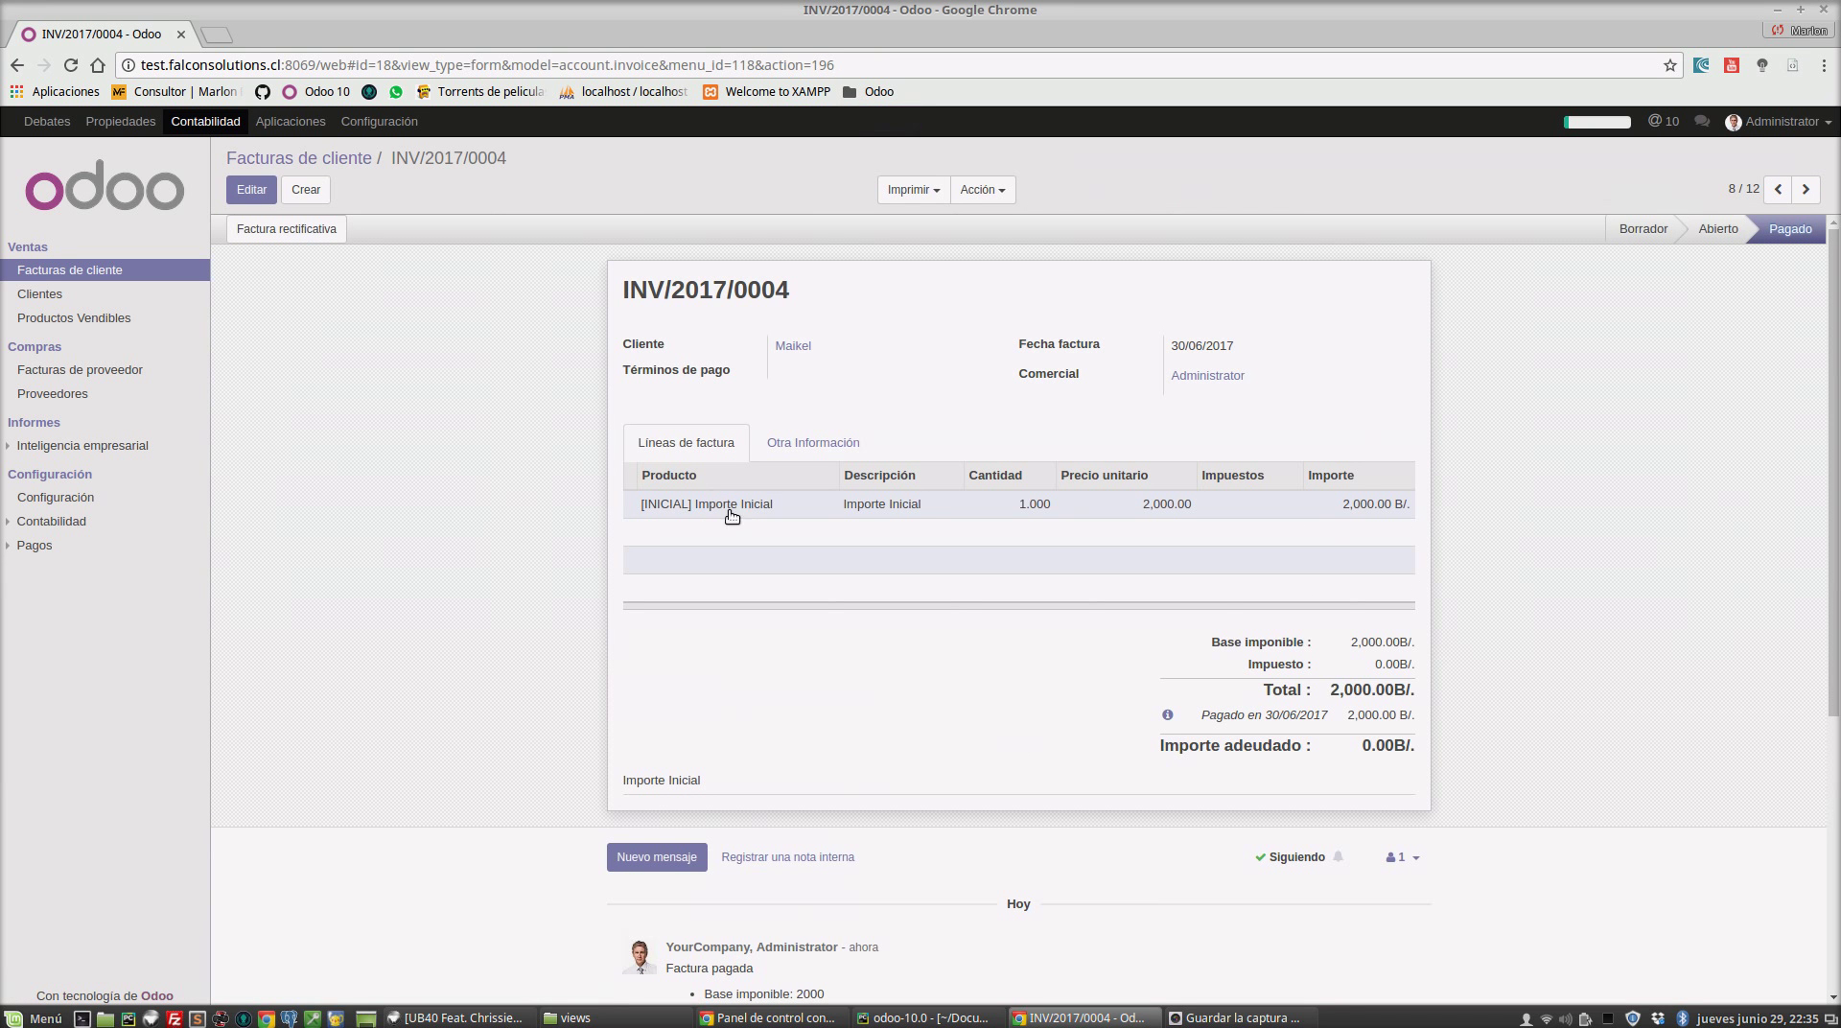
# Open the contract for Blanco / 304 from the property contracts and start editing it
pyautogui.click(144, 130)
pyautogui.click(58, 370)
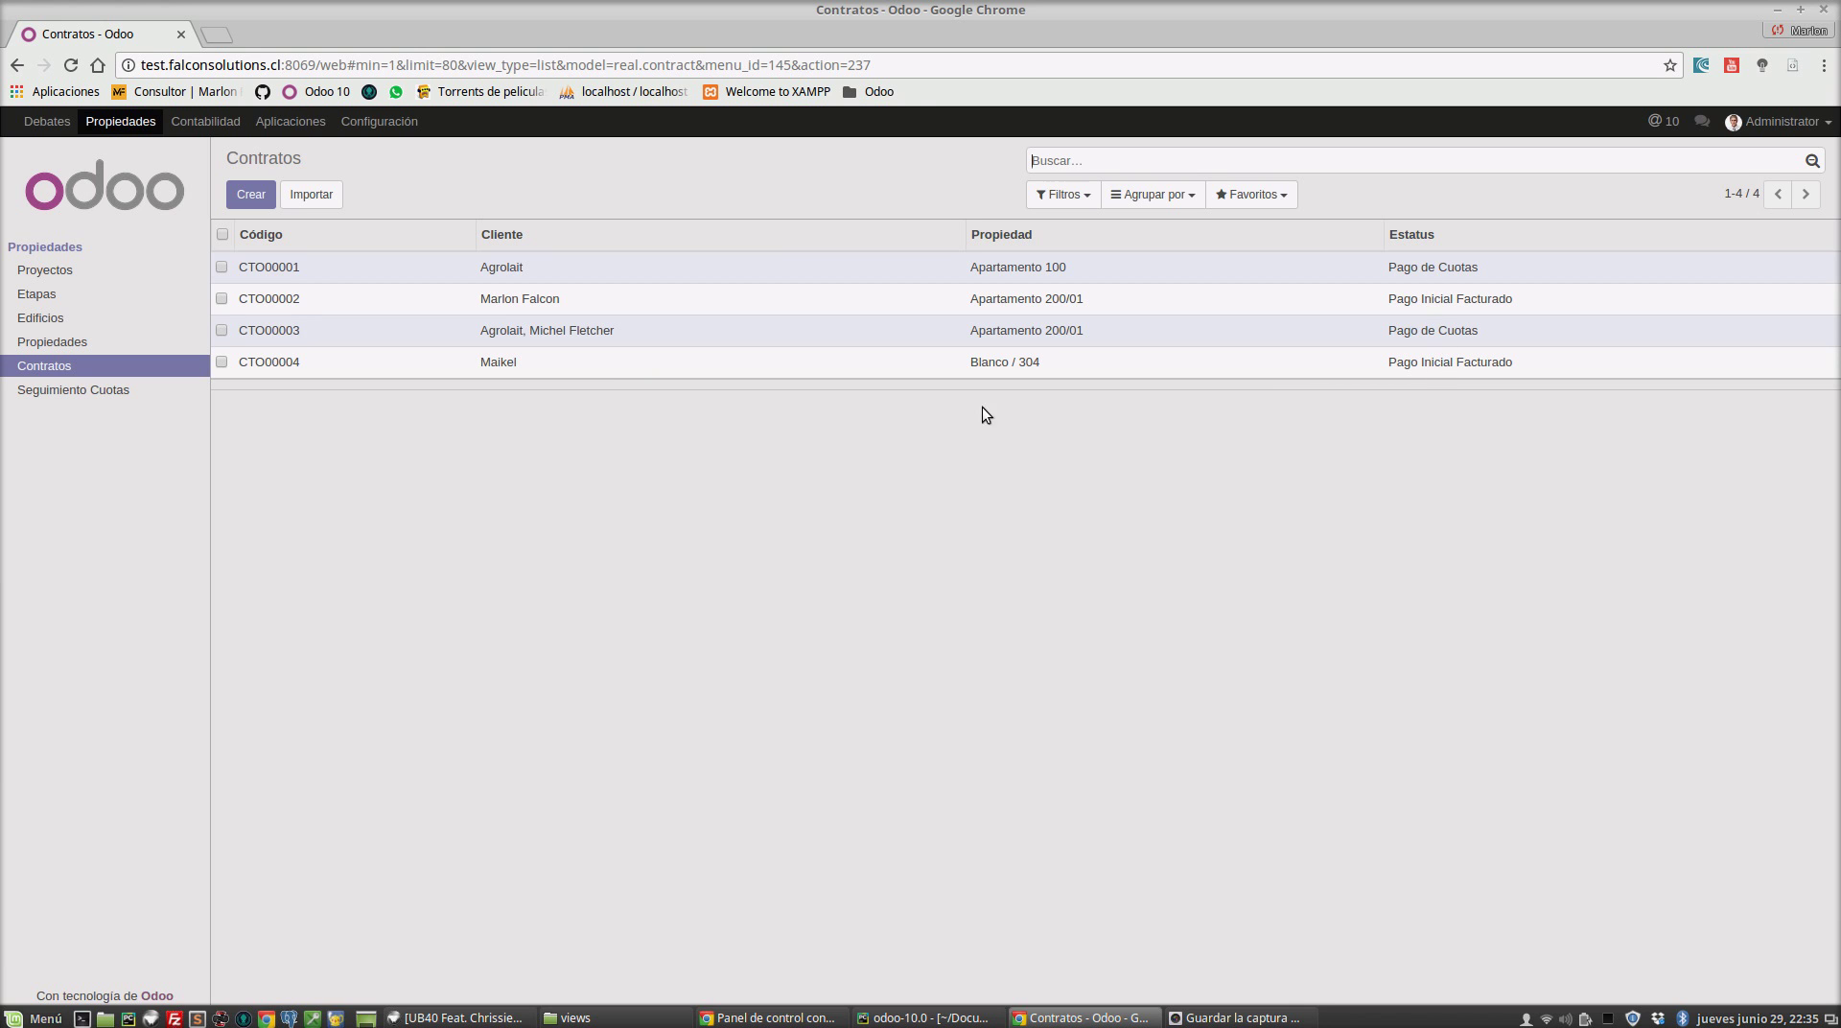
pyautogui.click(719, 369)
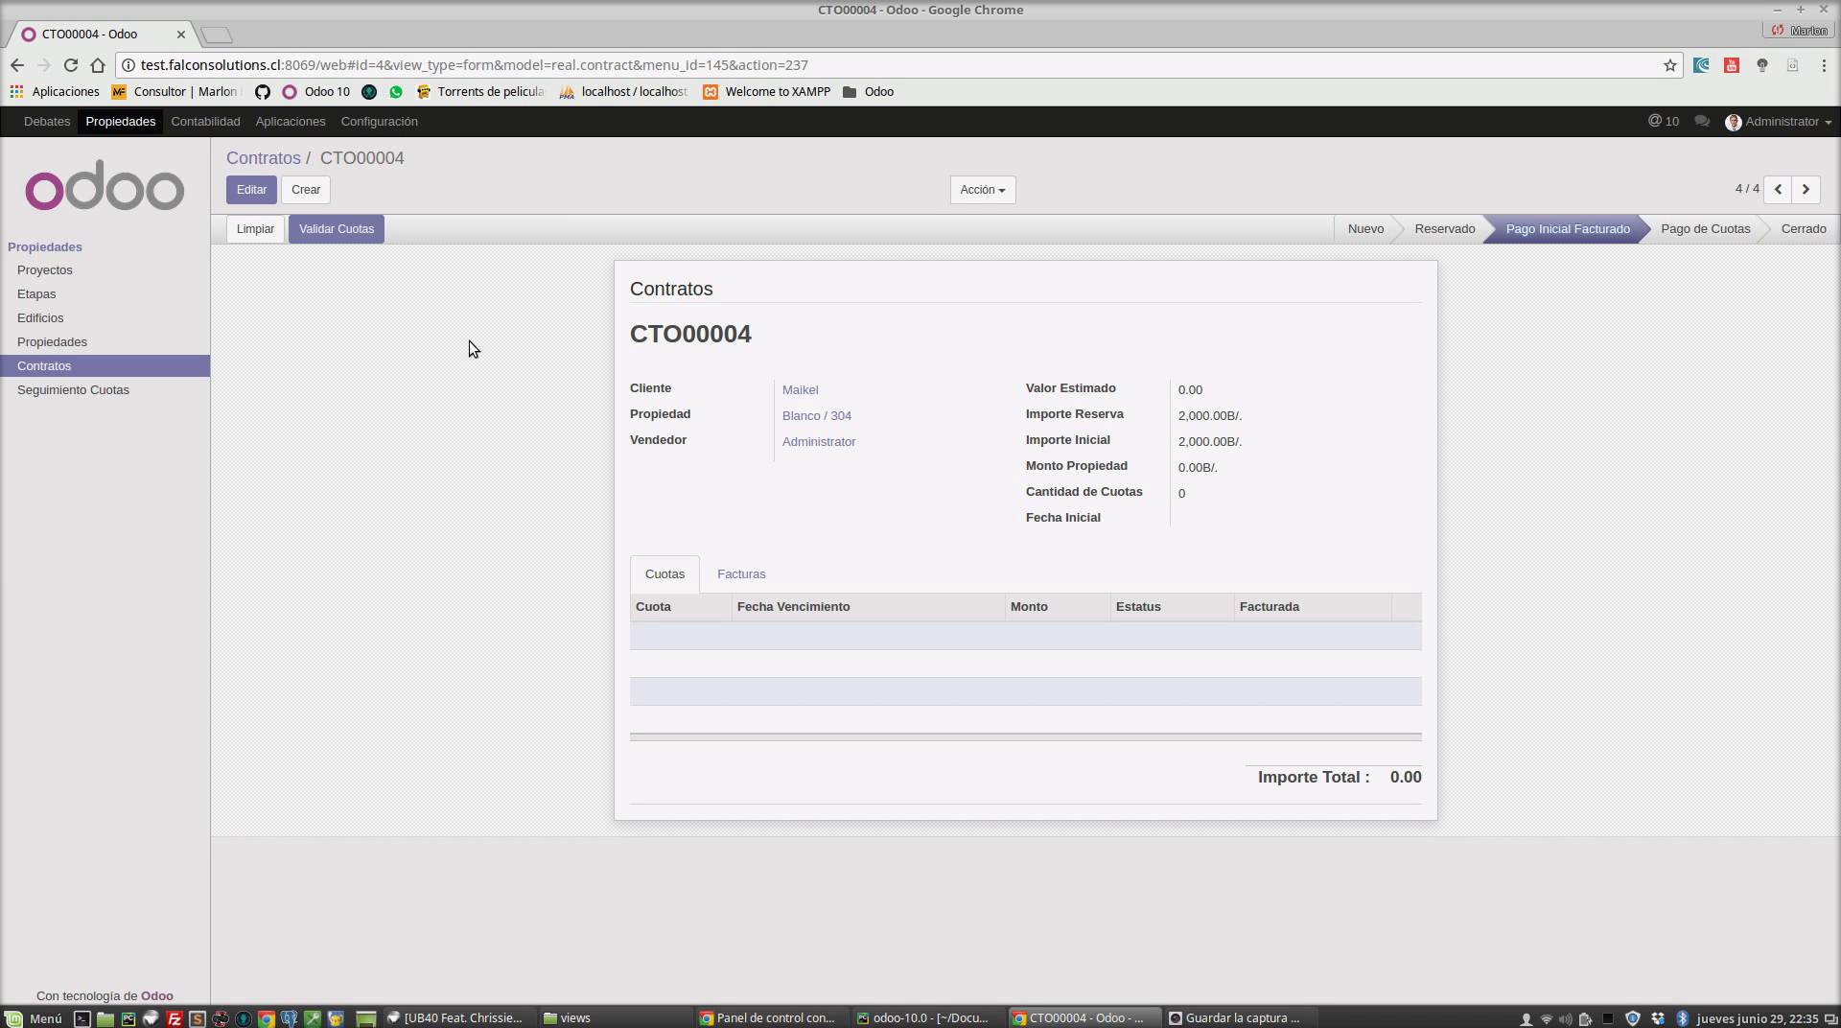
pyautogui.click(252, 188)
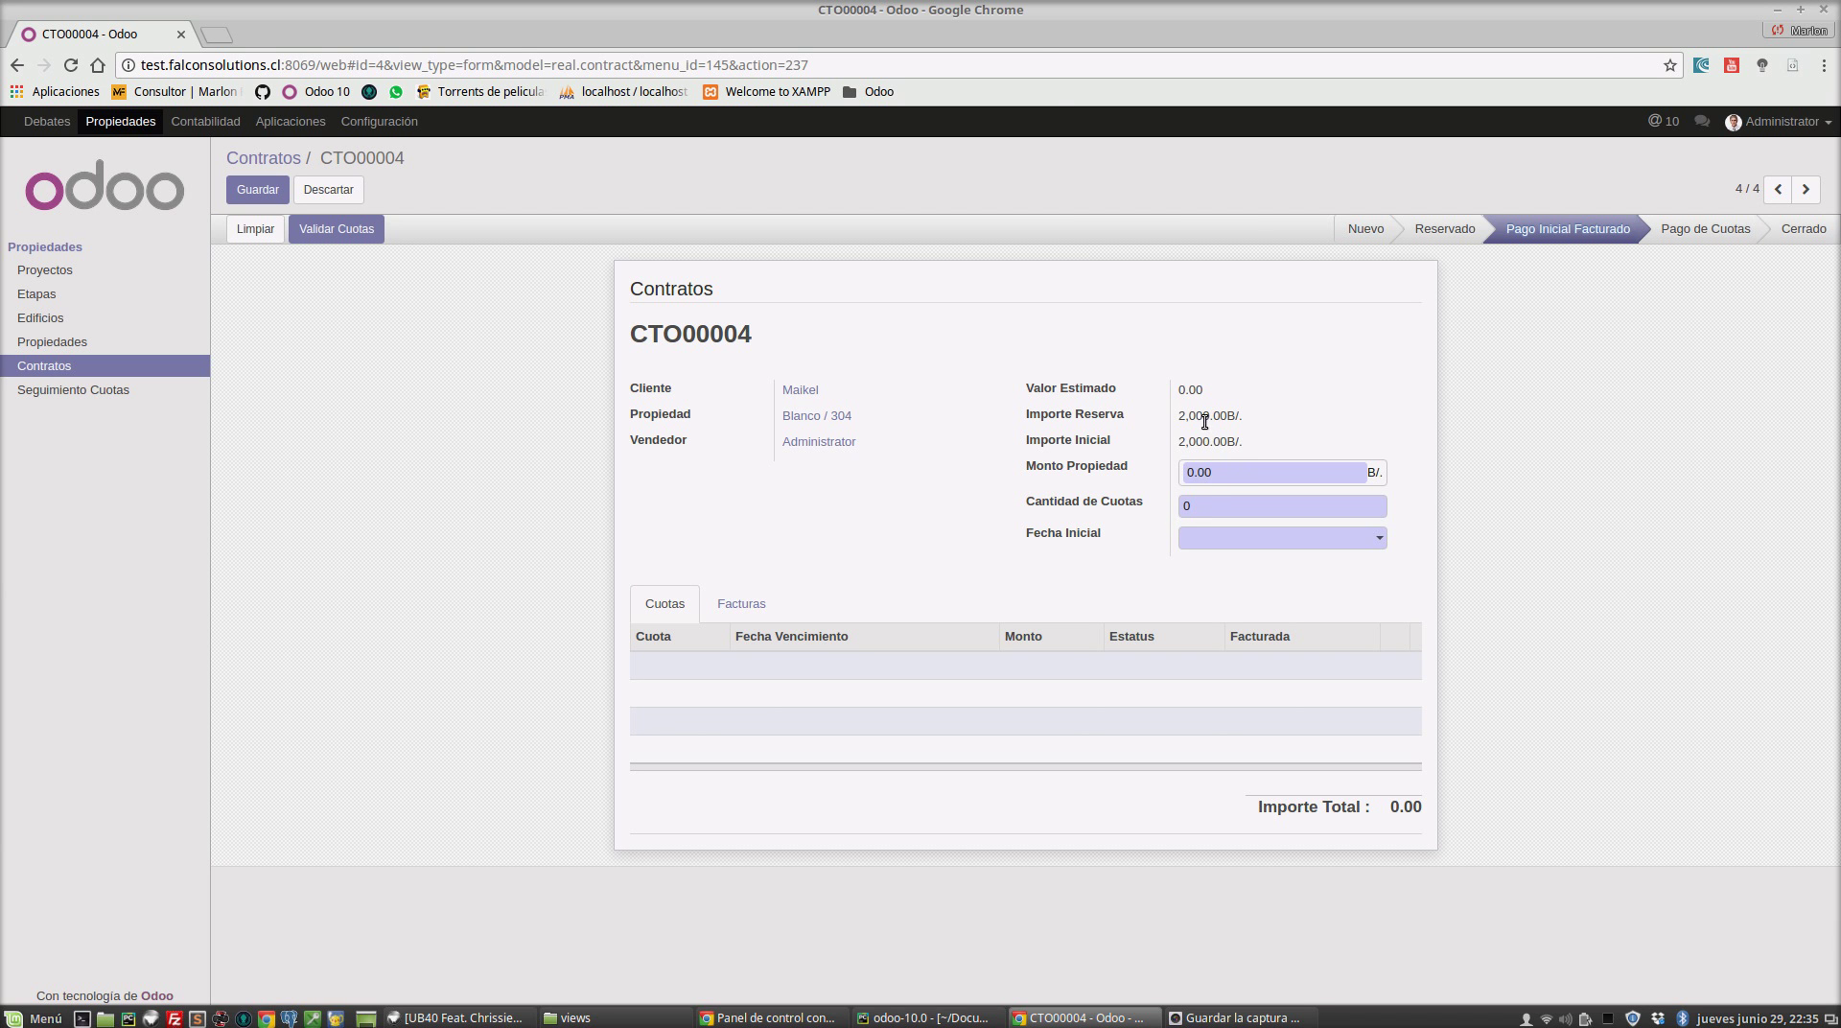
# Set the contract's Monto Propiedad to 16000, Cantidad de Cuotas to 10 and Fecha Inicial to 13/07/2017
pyautogui.click(1227, 477)
pyautogui.write('1')
pyautogui.press('Tab')
pyautogui.click(1320, 538)
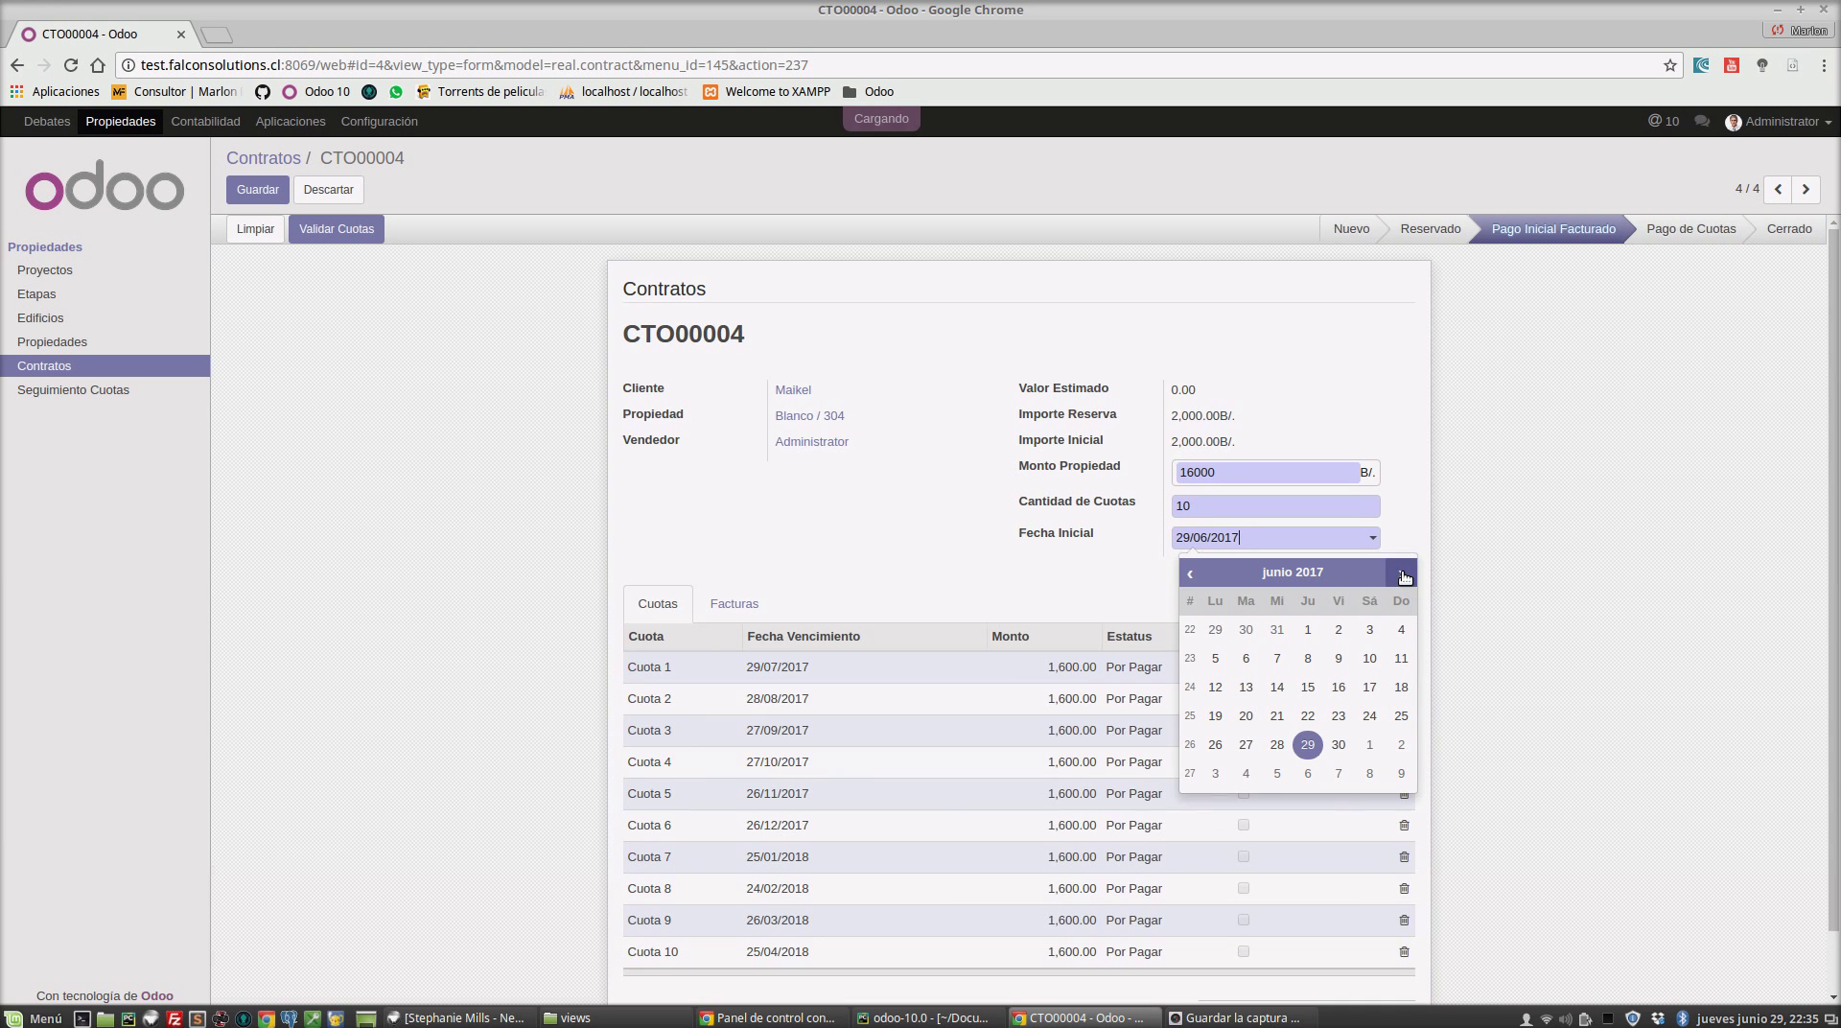
pyautogui.click(1401, 573)
pyautogui.click(1310, 687)
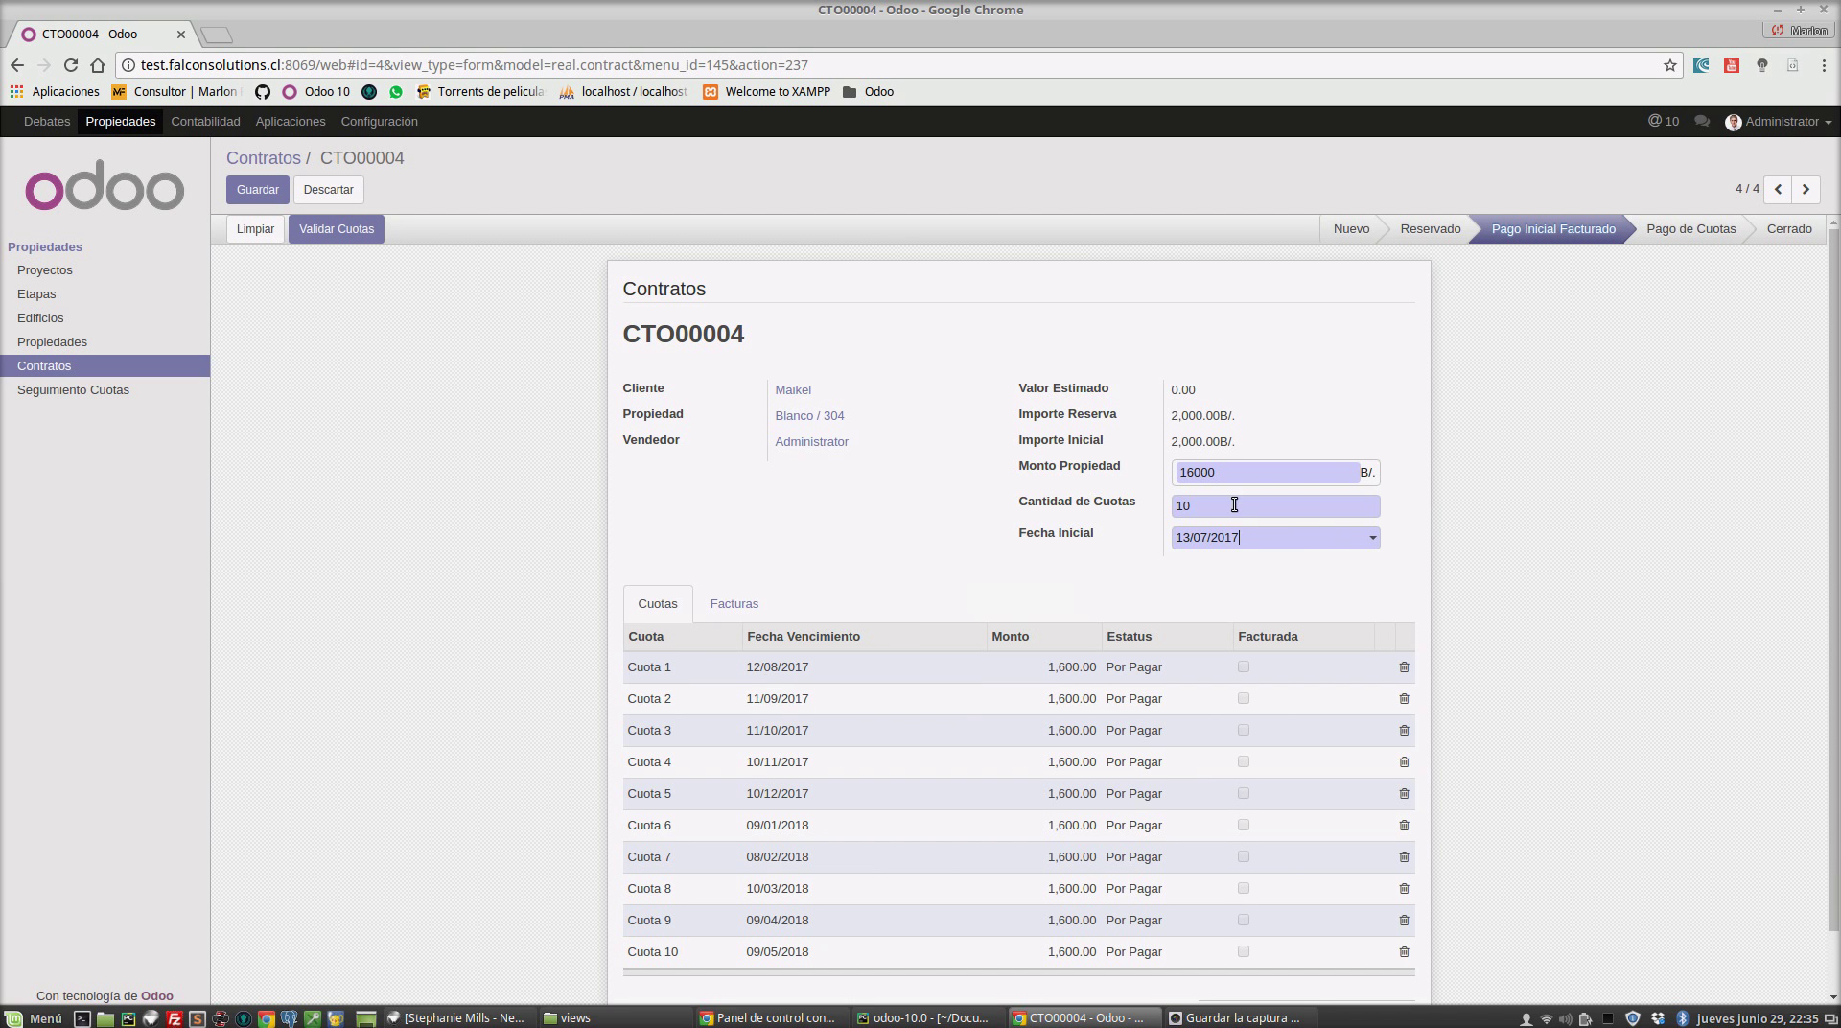
# Change the contract's Cantidad de Cuotas to 9 and its Fecha Inicial to 19/07/2017
pyautogui.hotkey('shift', 'Tab')
pyautogui.write('9')
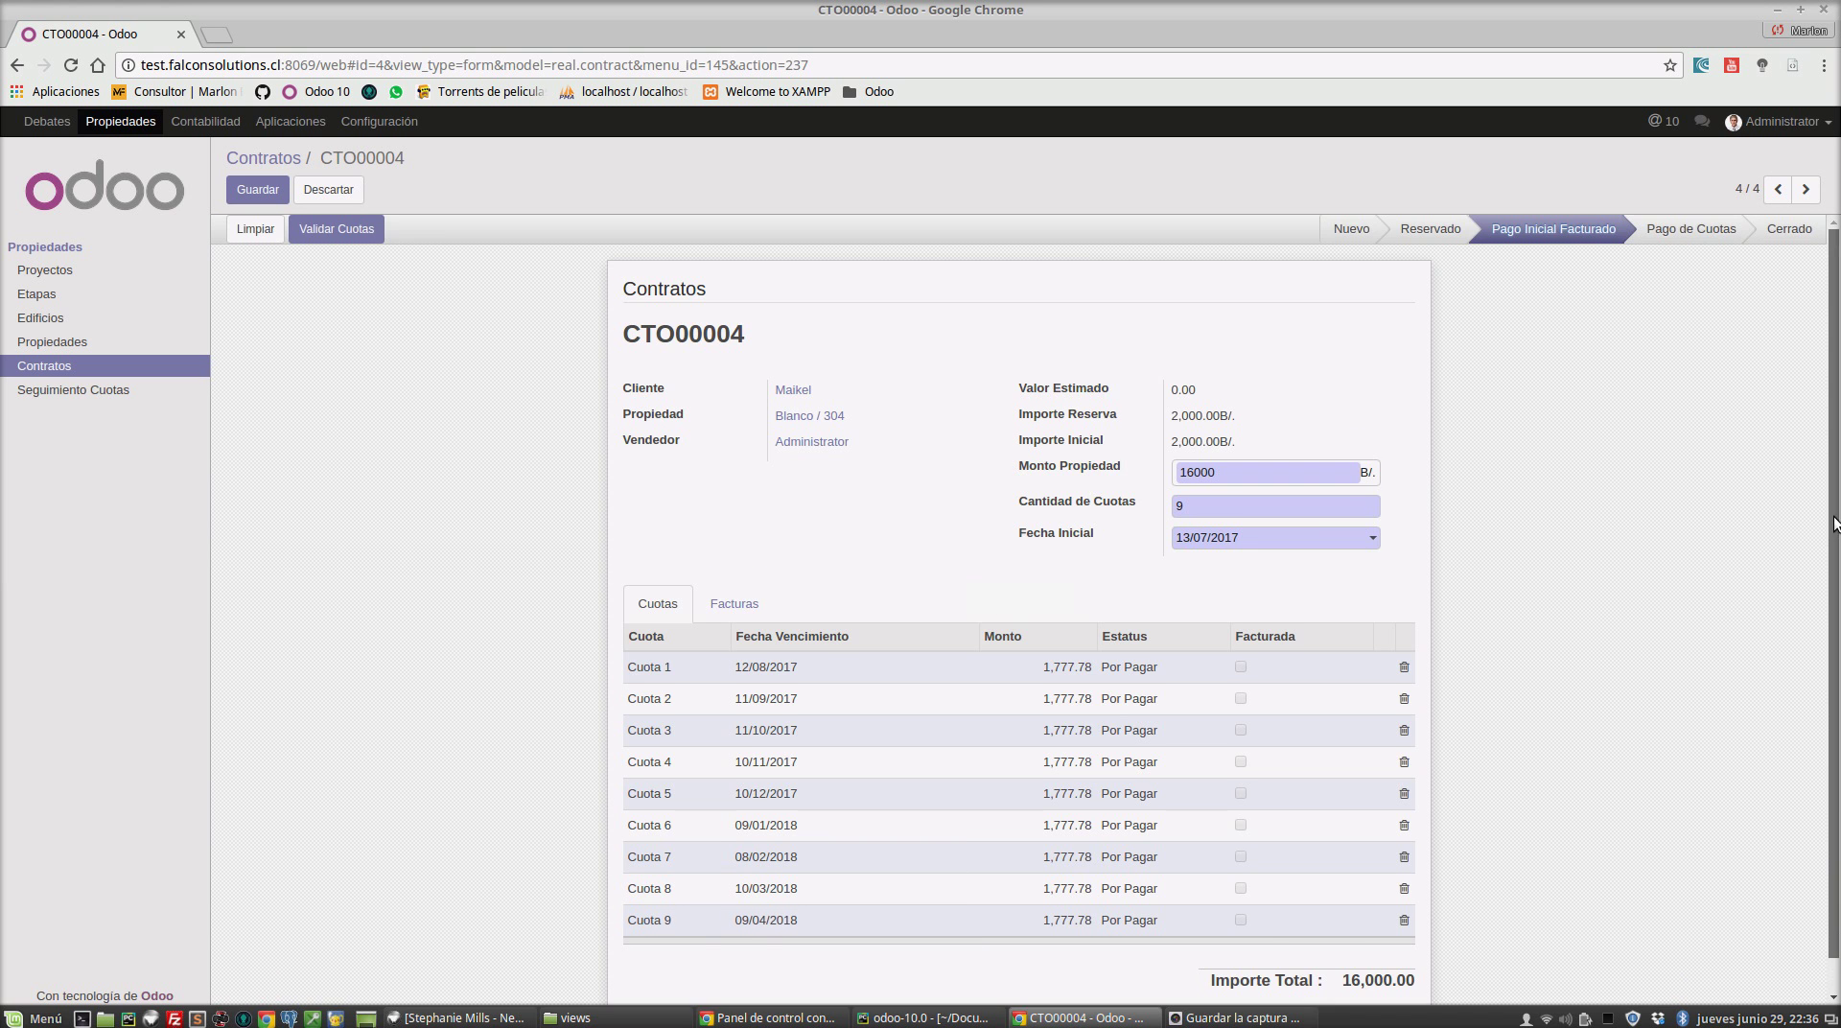
pyautogui.scroll(-1, 1678, 623)
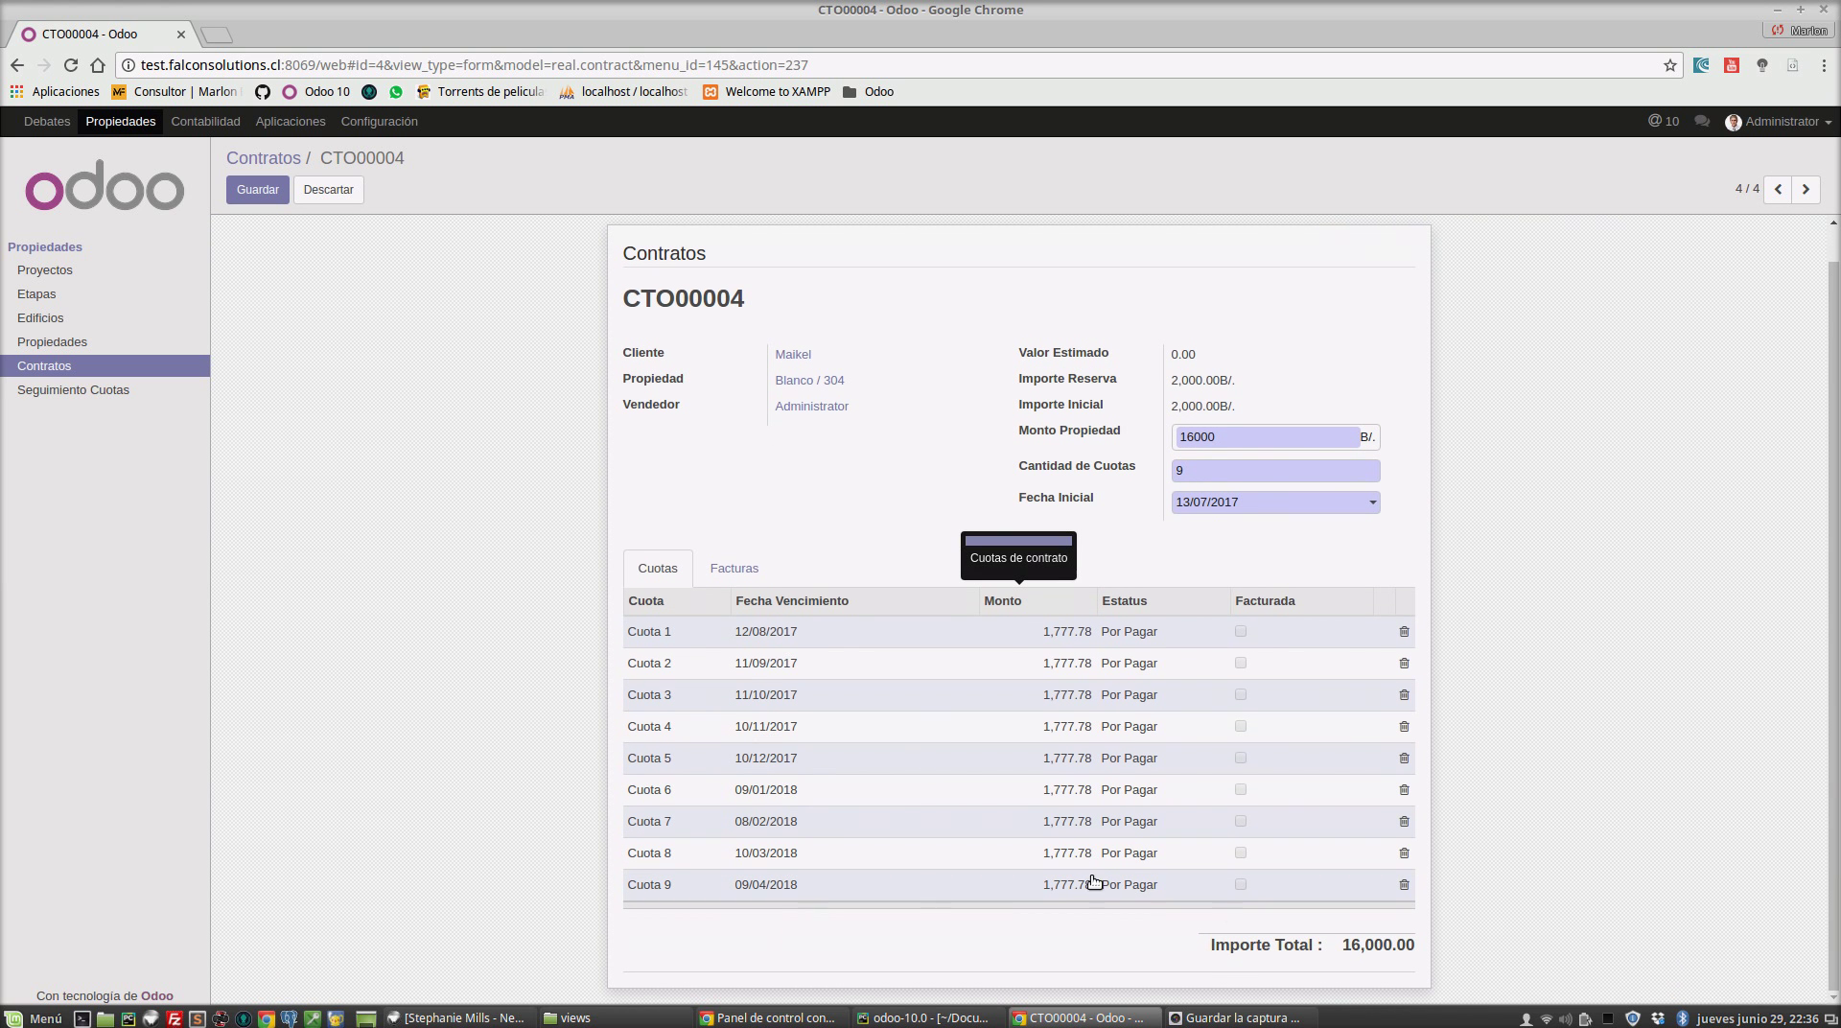
pyautogui.click(754, 632)
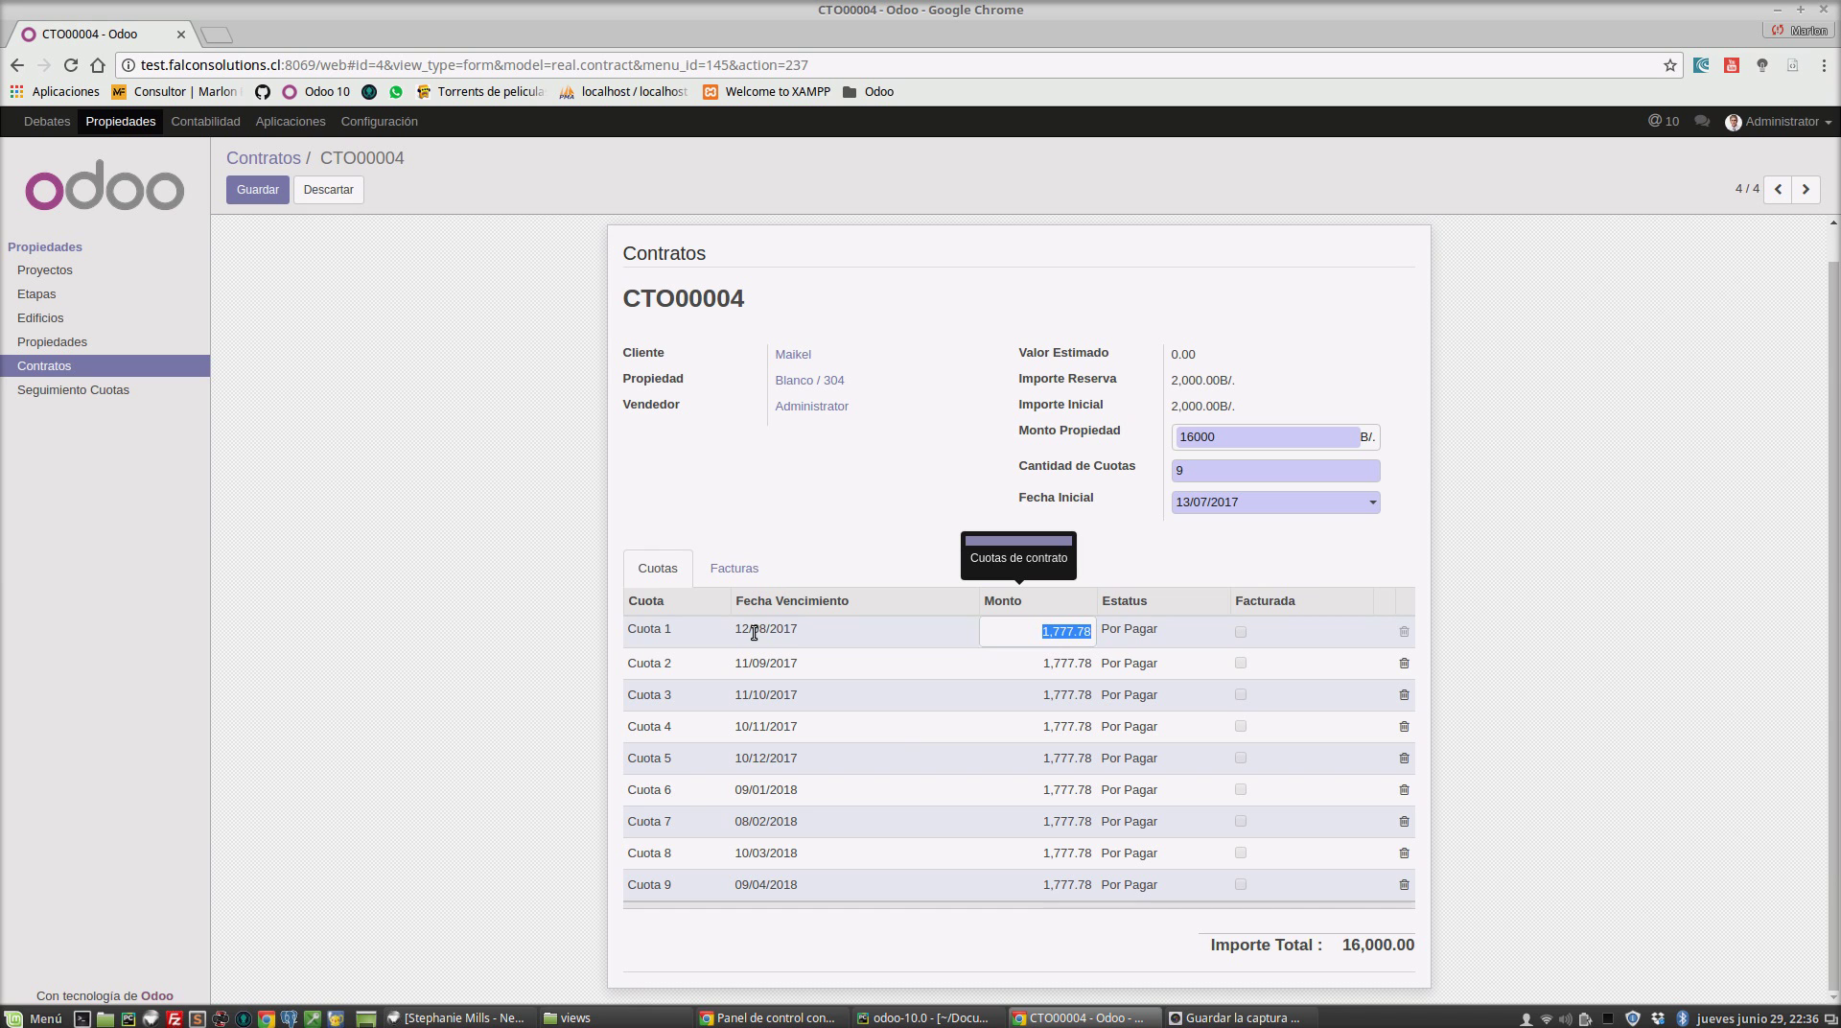
pyautogui.click(1480, 618)
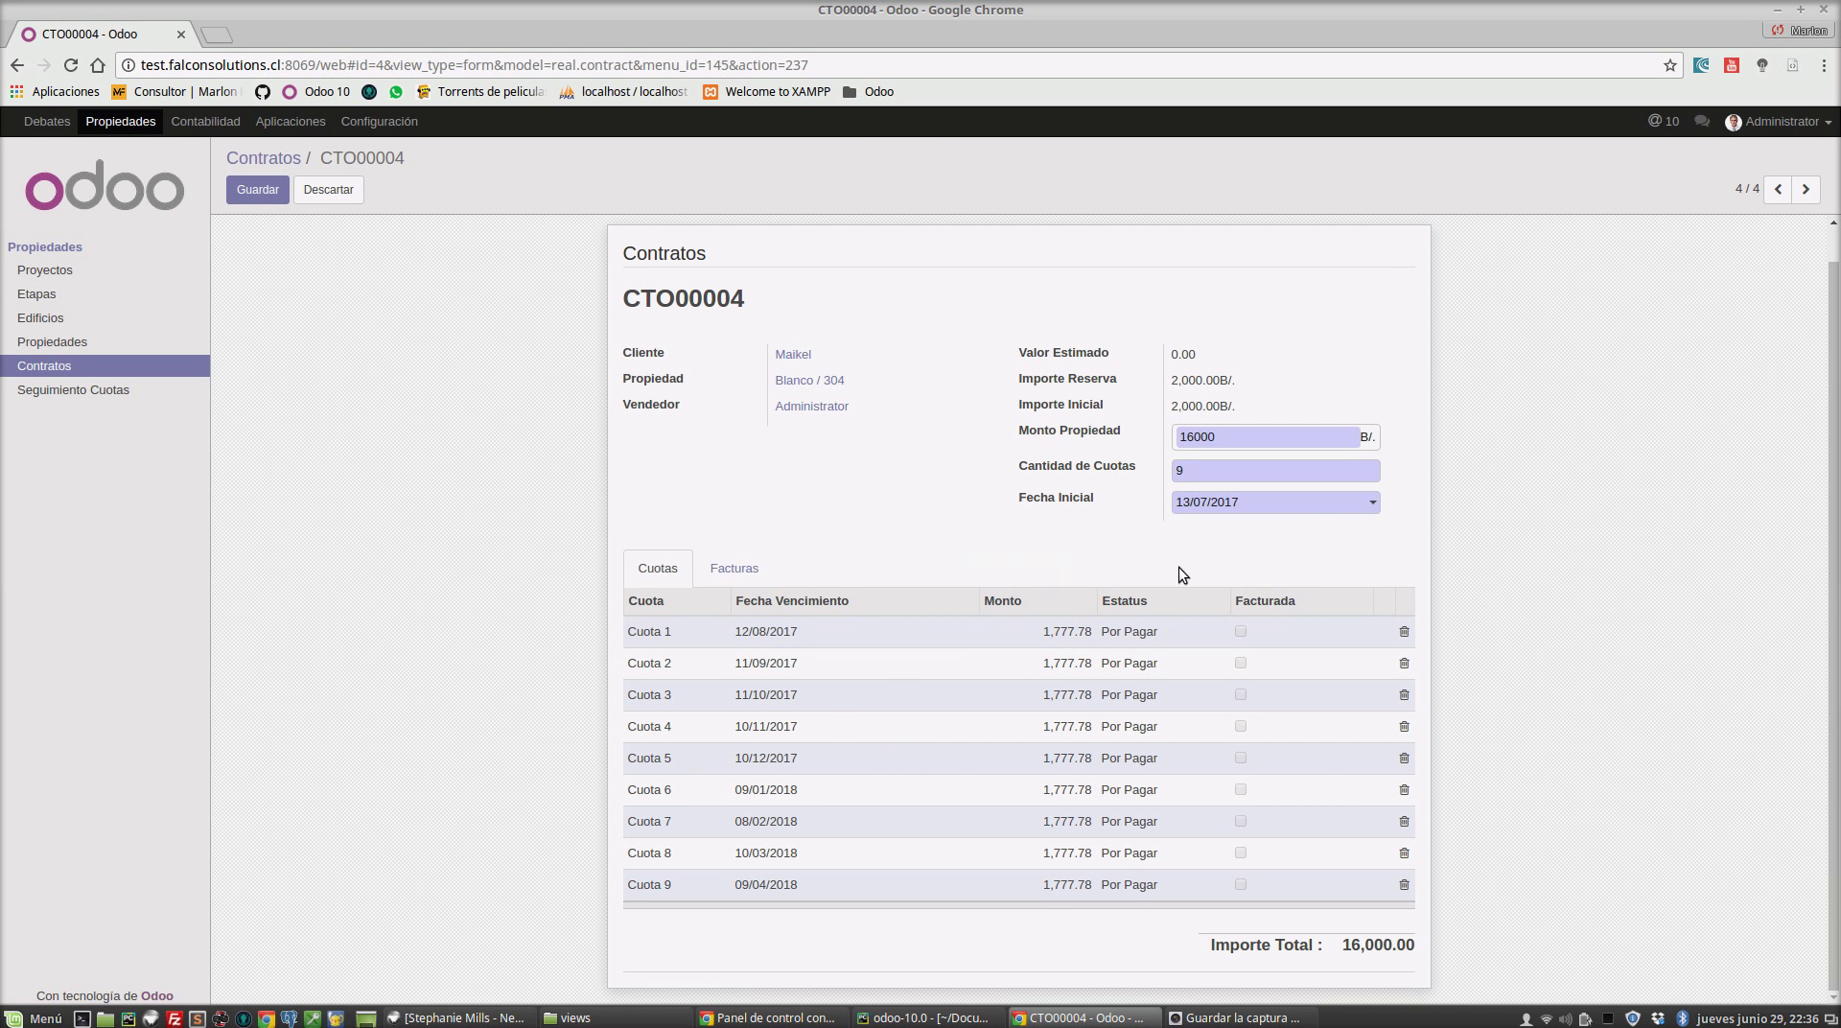
pyautogui.click(1318, 503)
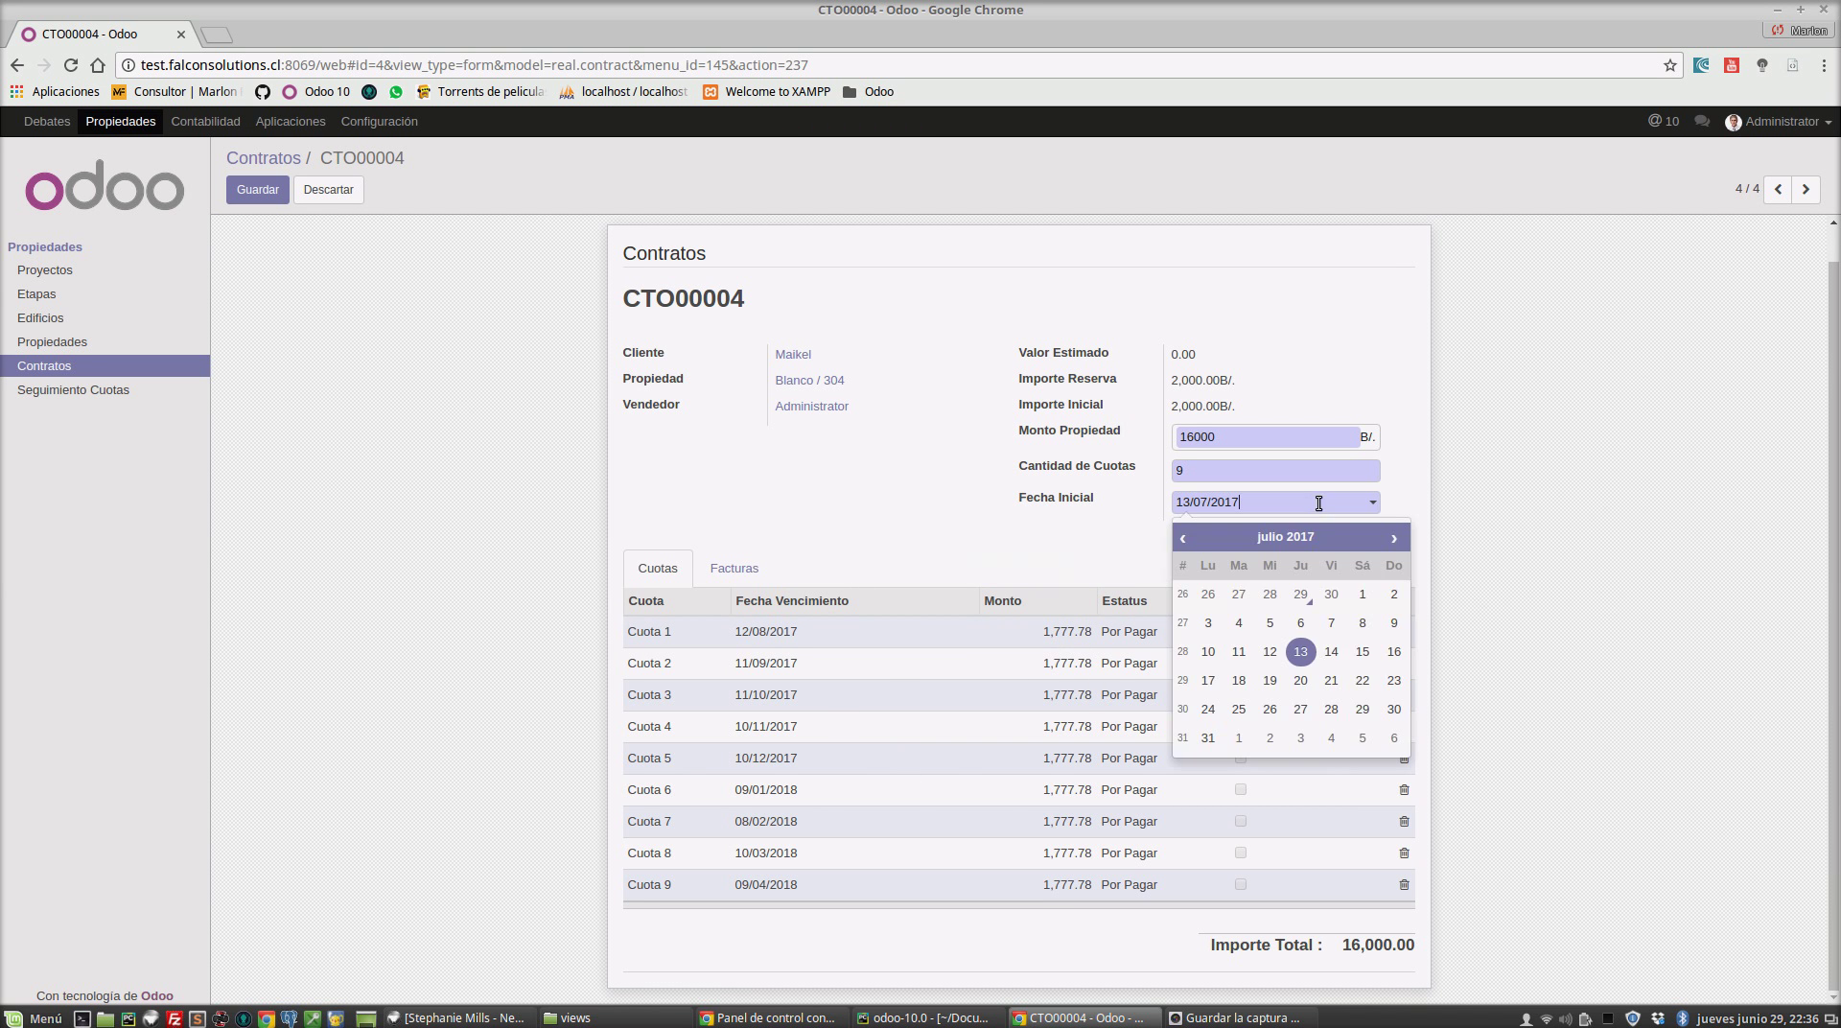
pyautogui.click(1269, 679)
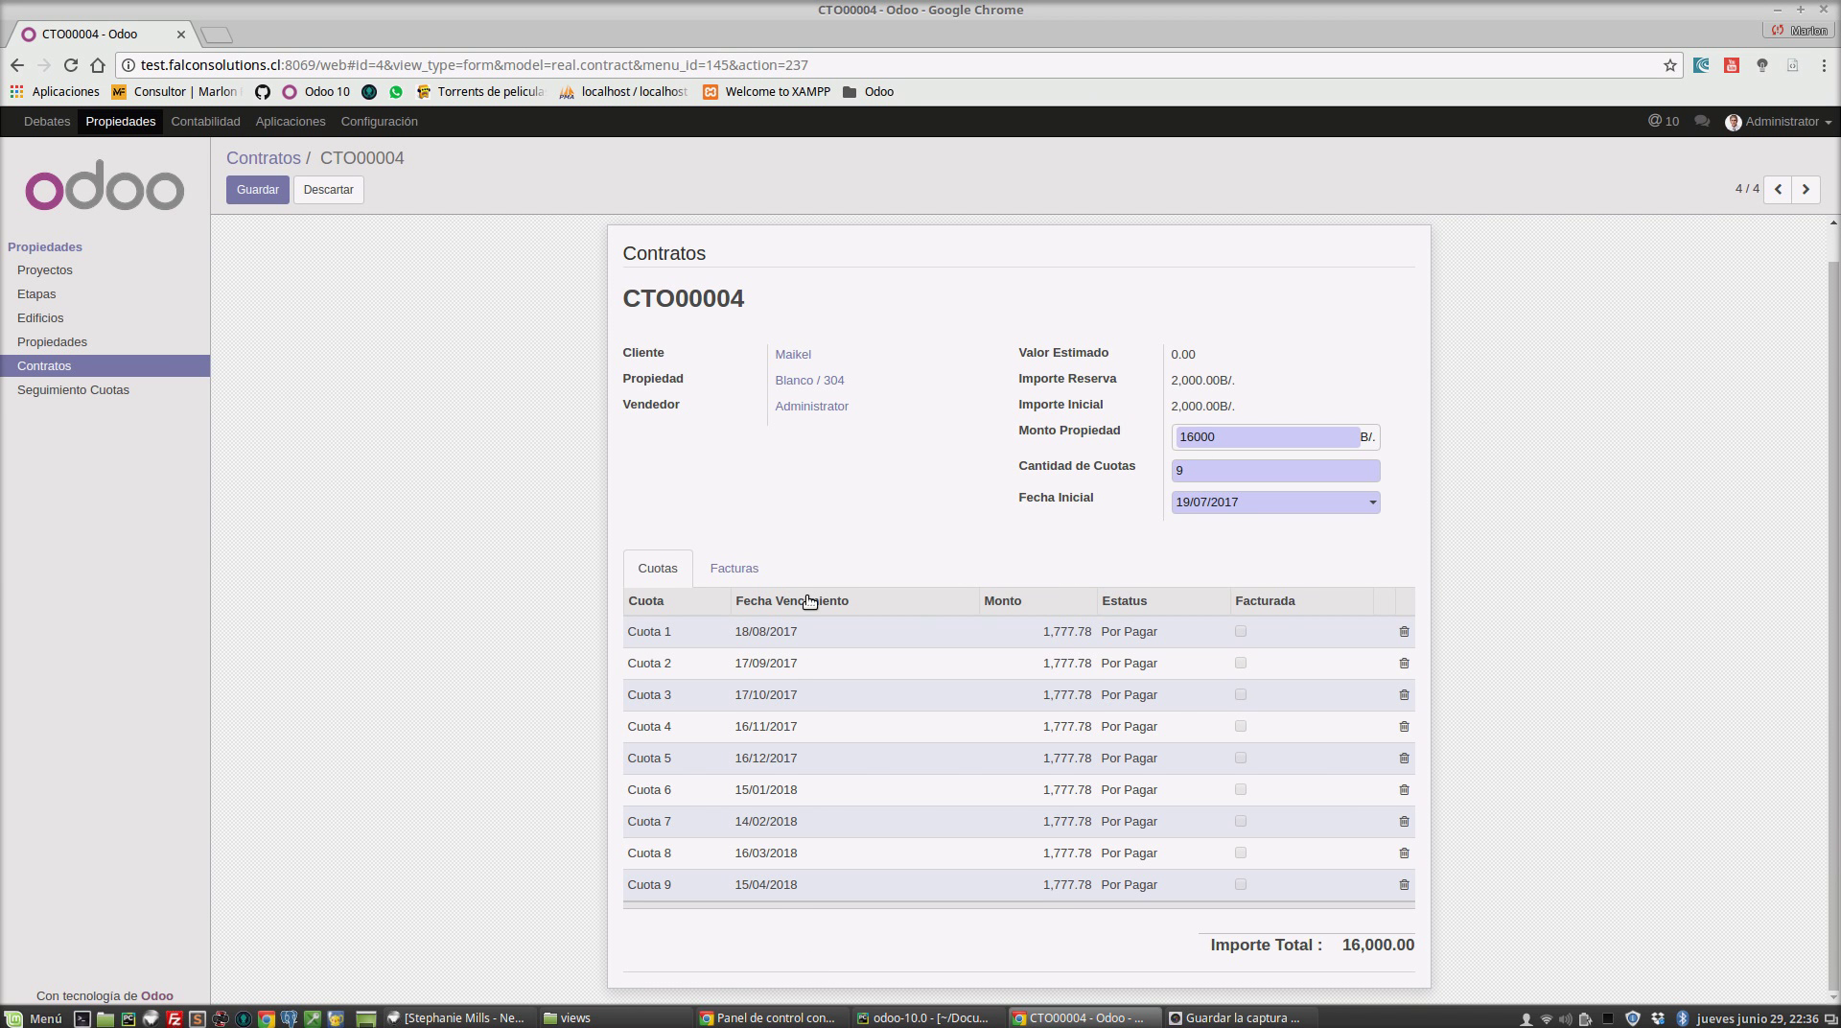
# Set the Monto of Cuota 3 to 2,777.78 and validate the contract's installments
pyautogui.click(1063, 707)
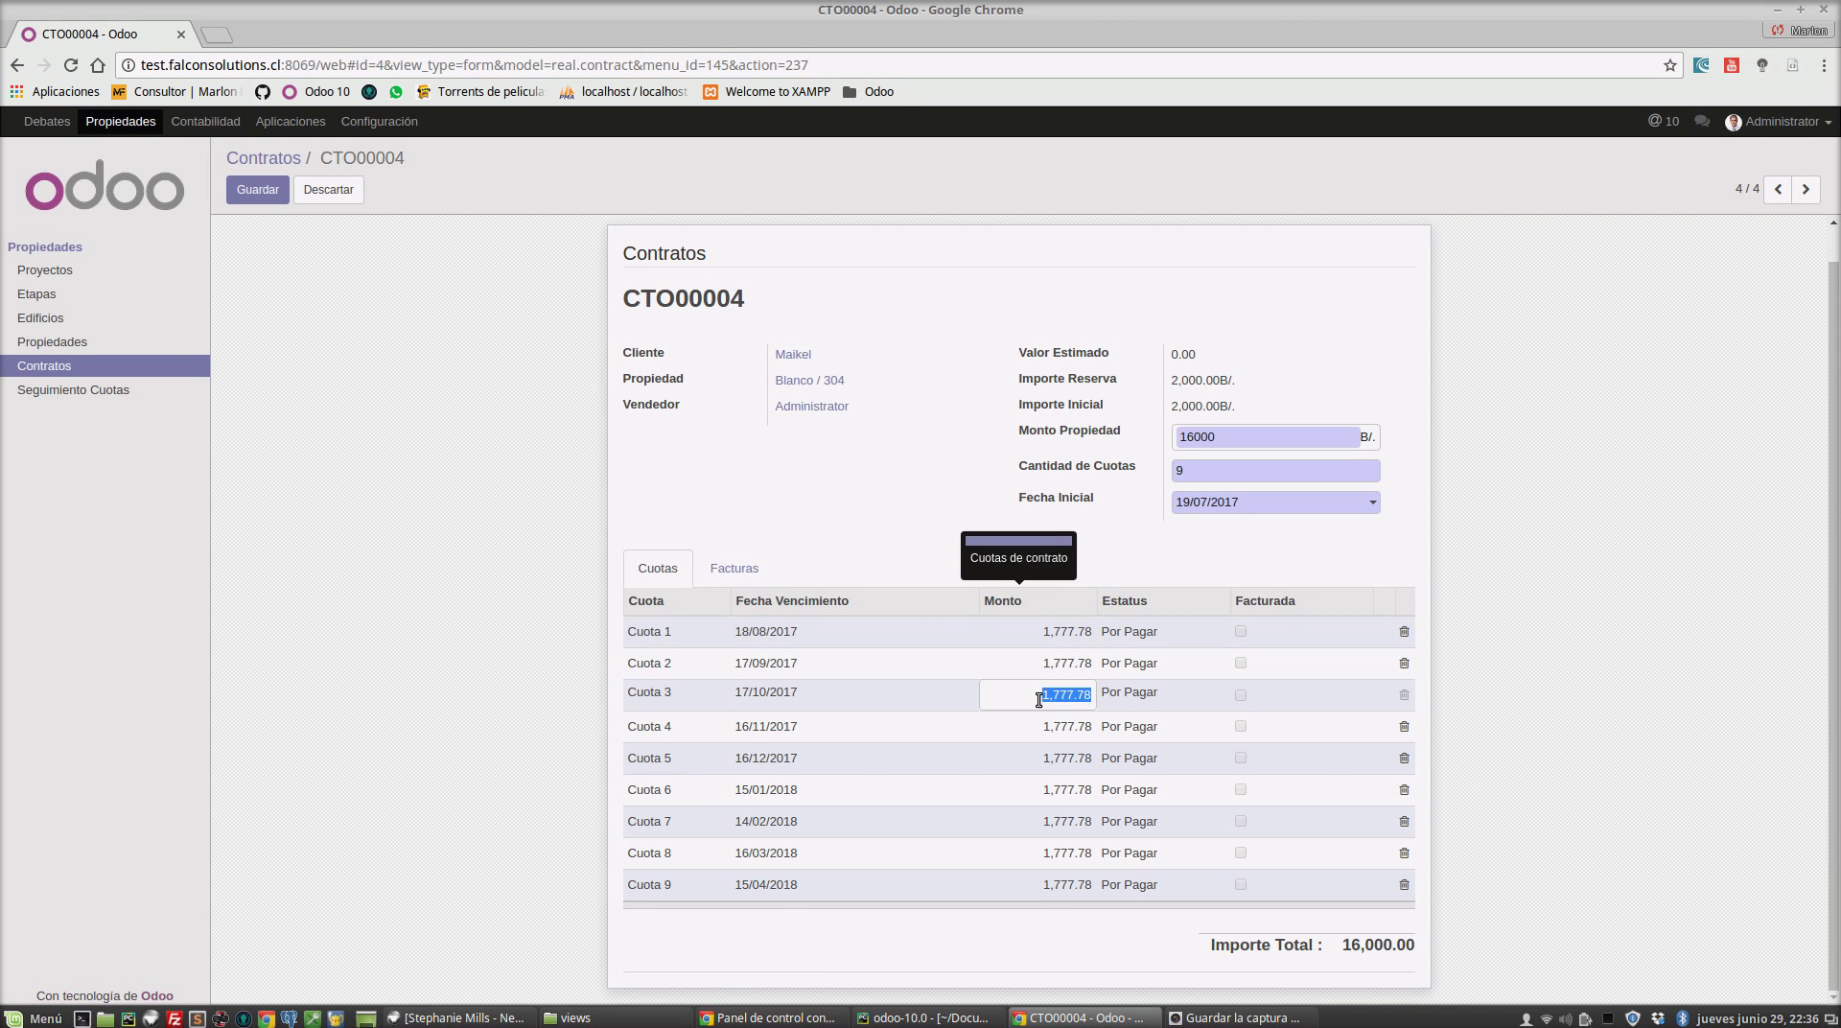
pyautogui.click(1040, 699)
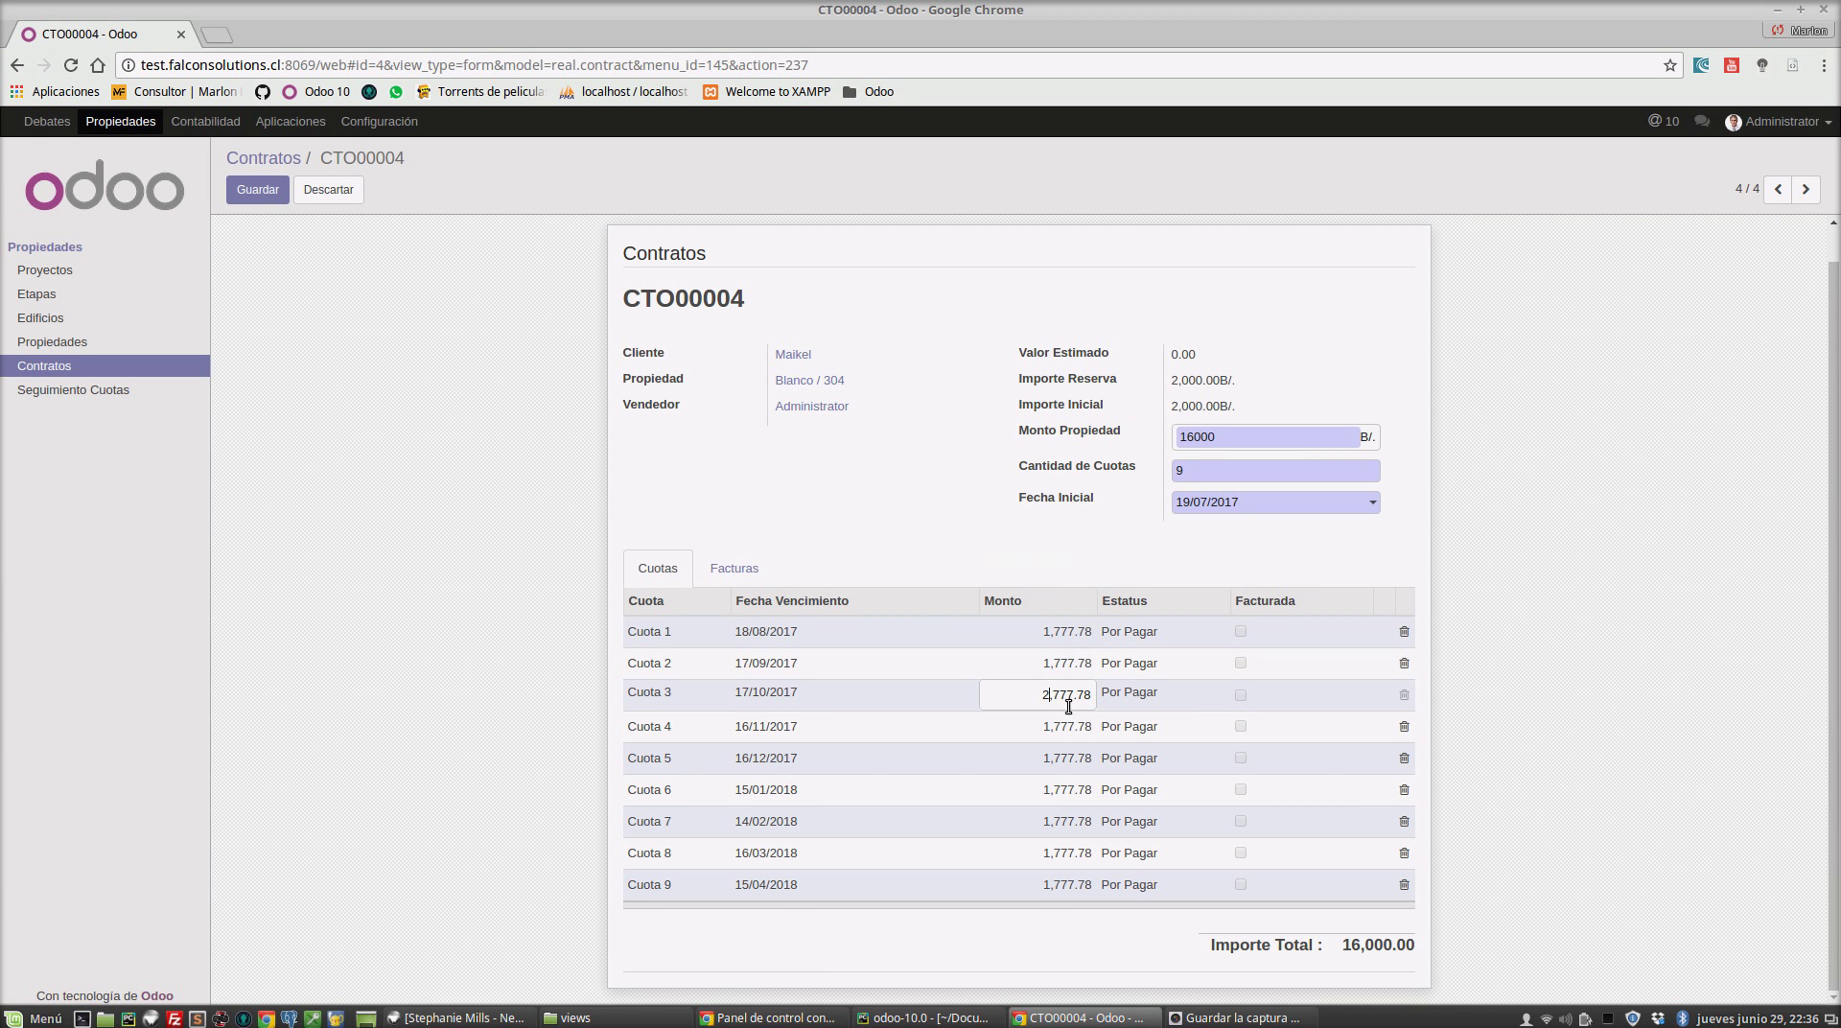
pyautogui.click(1520, 674)
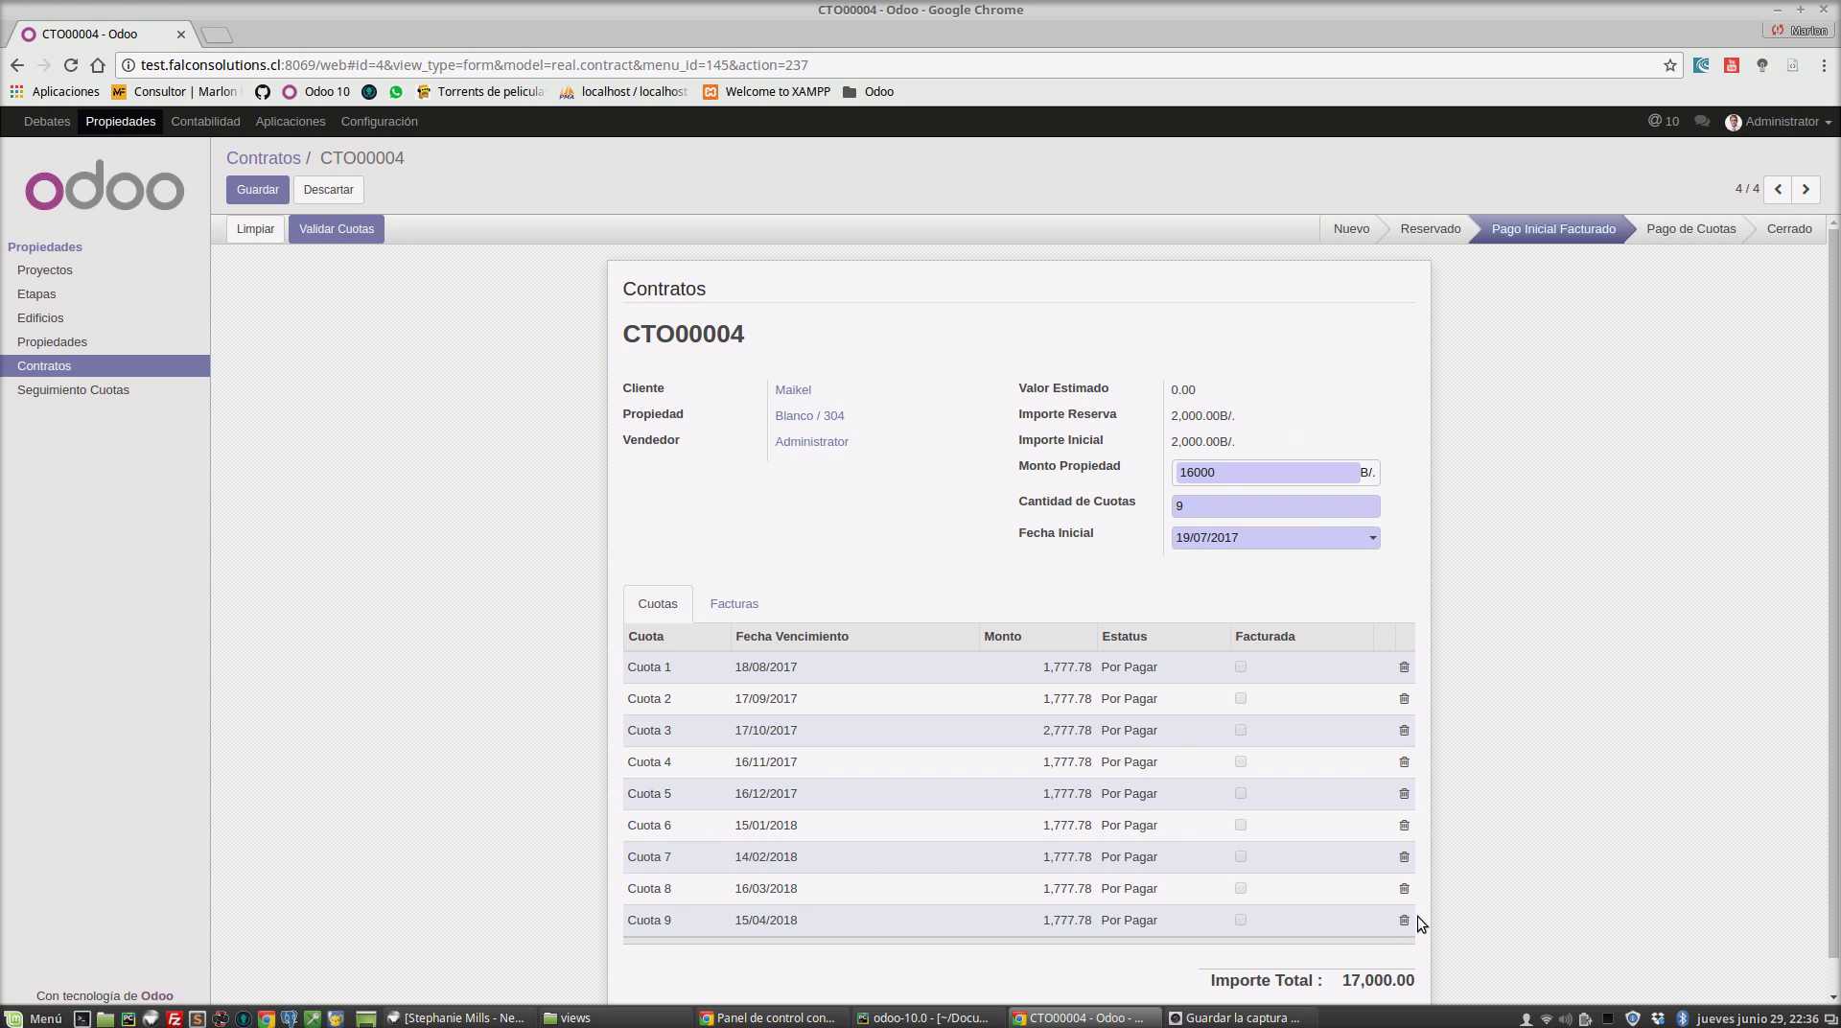
pyautogui.click(341, 230)
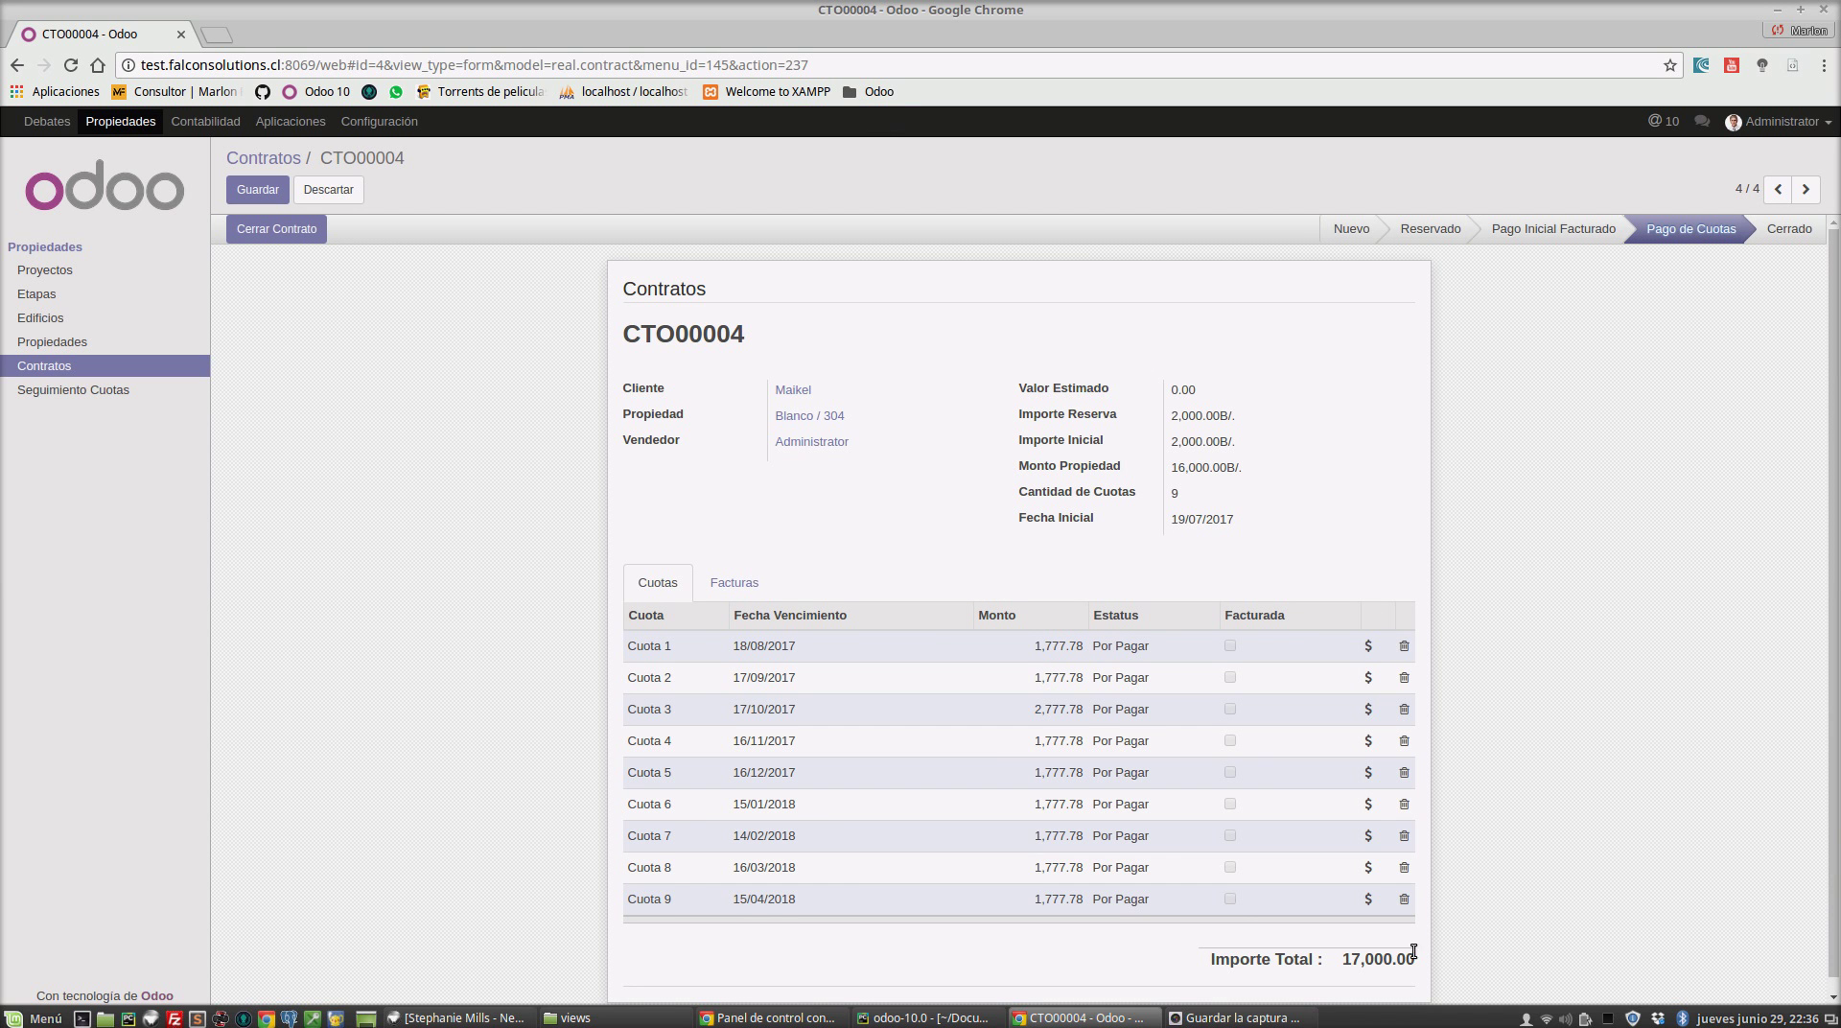
# Group the customer invoices by Empresa and expand the group of the Blanco / 304 contract's customer
pyautogui.click(196, 125)
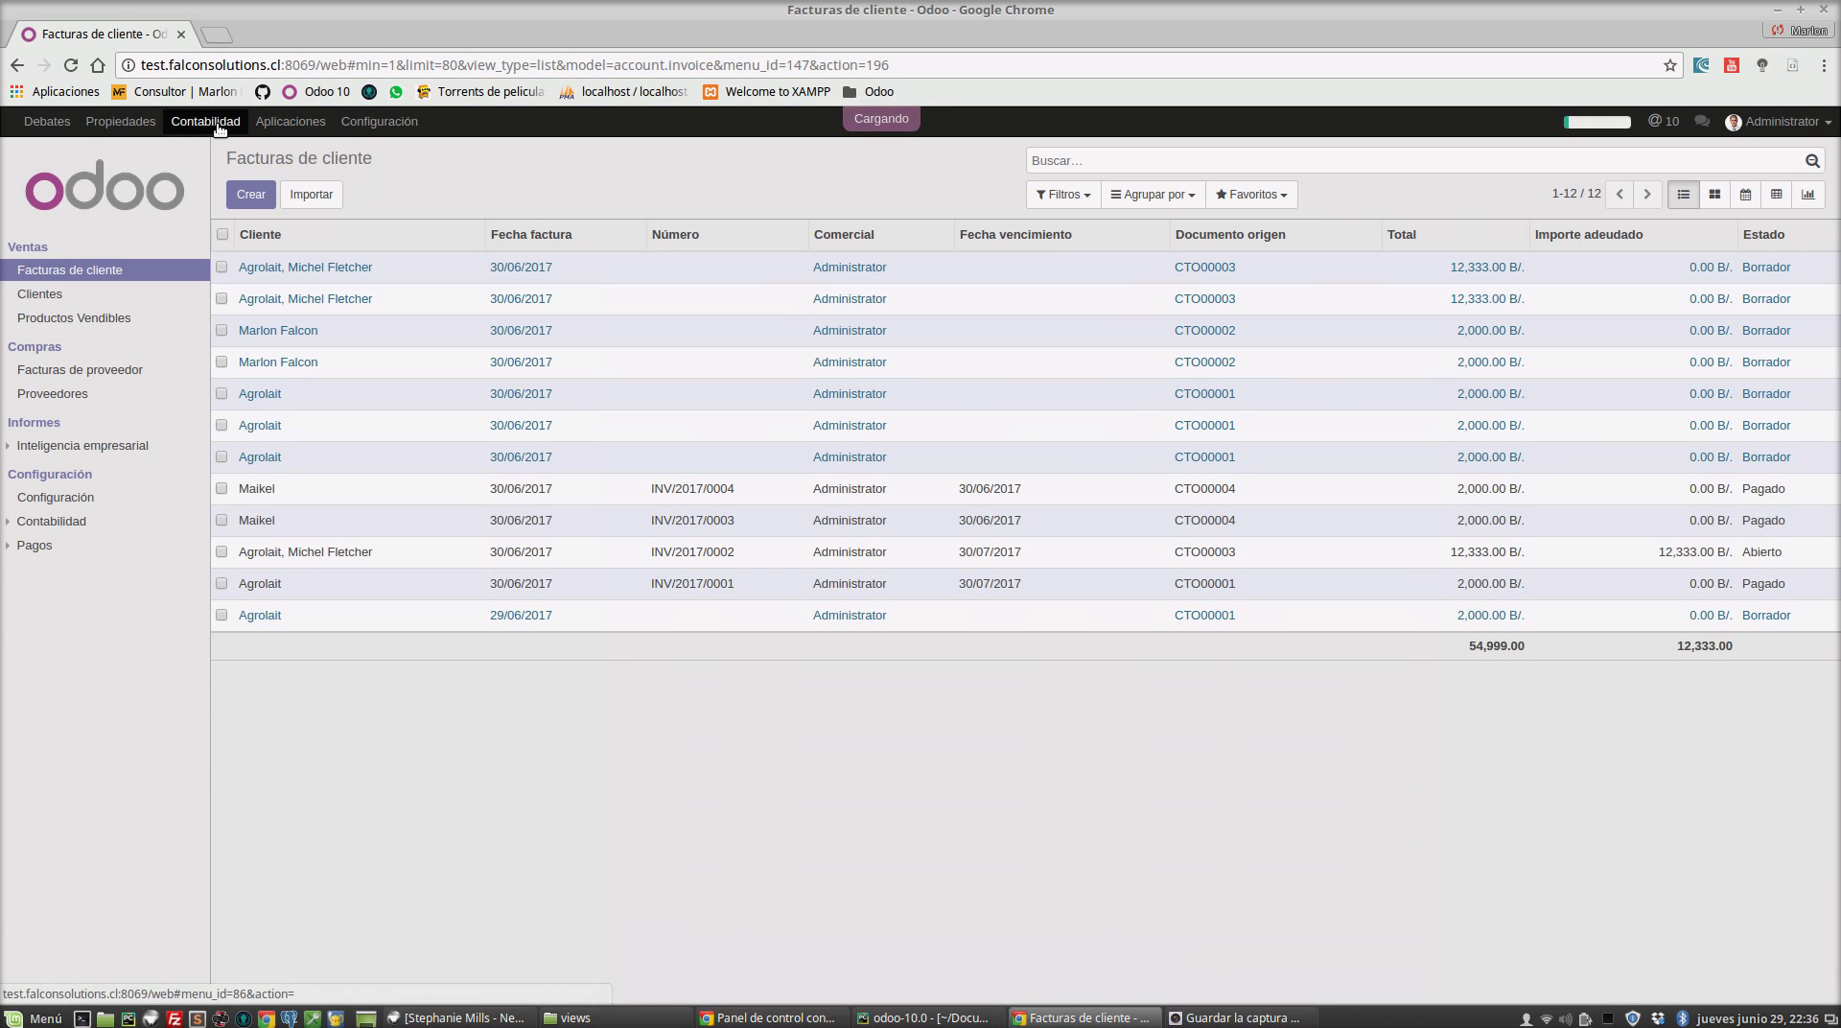
pyautogui.click(1160, 195)
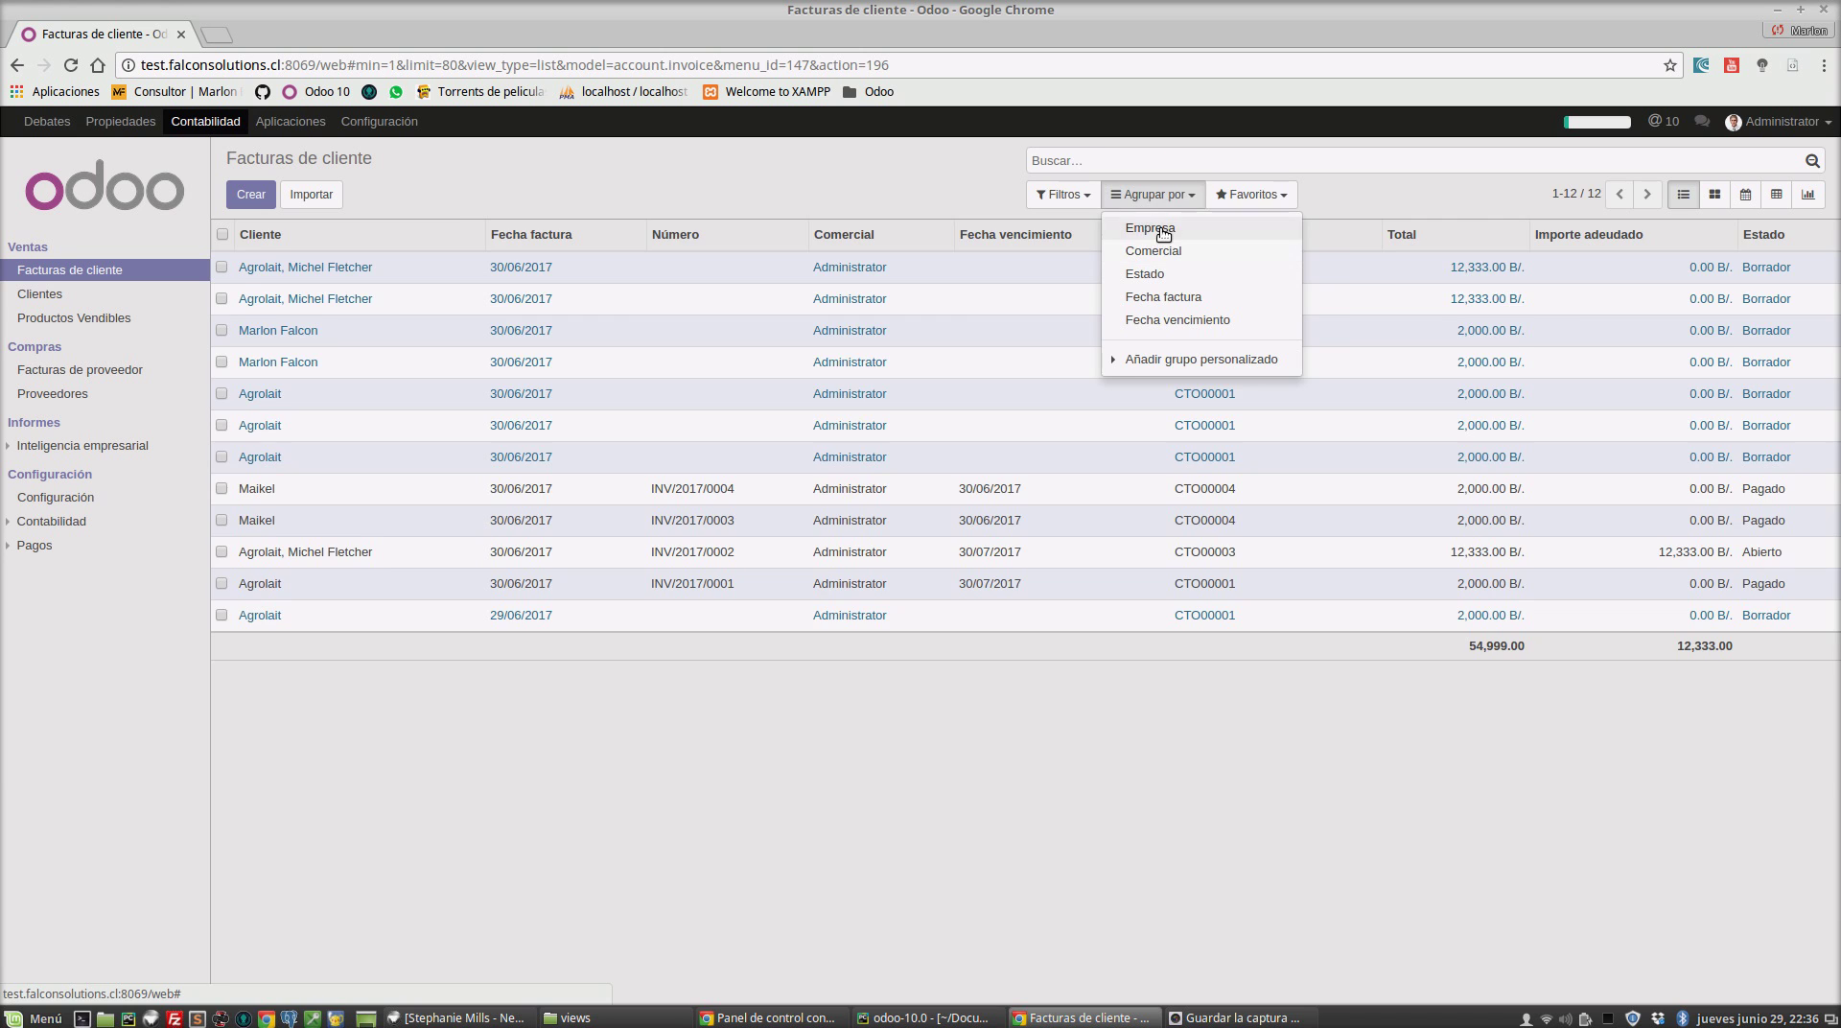
pyautogui.click(1160, 229)
pyautogui.click(219, 296)
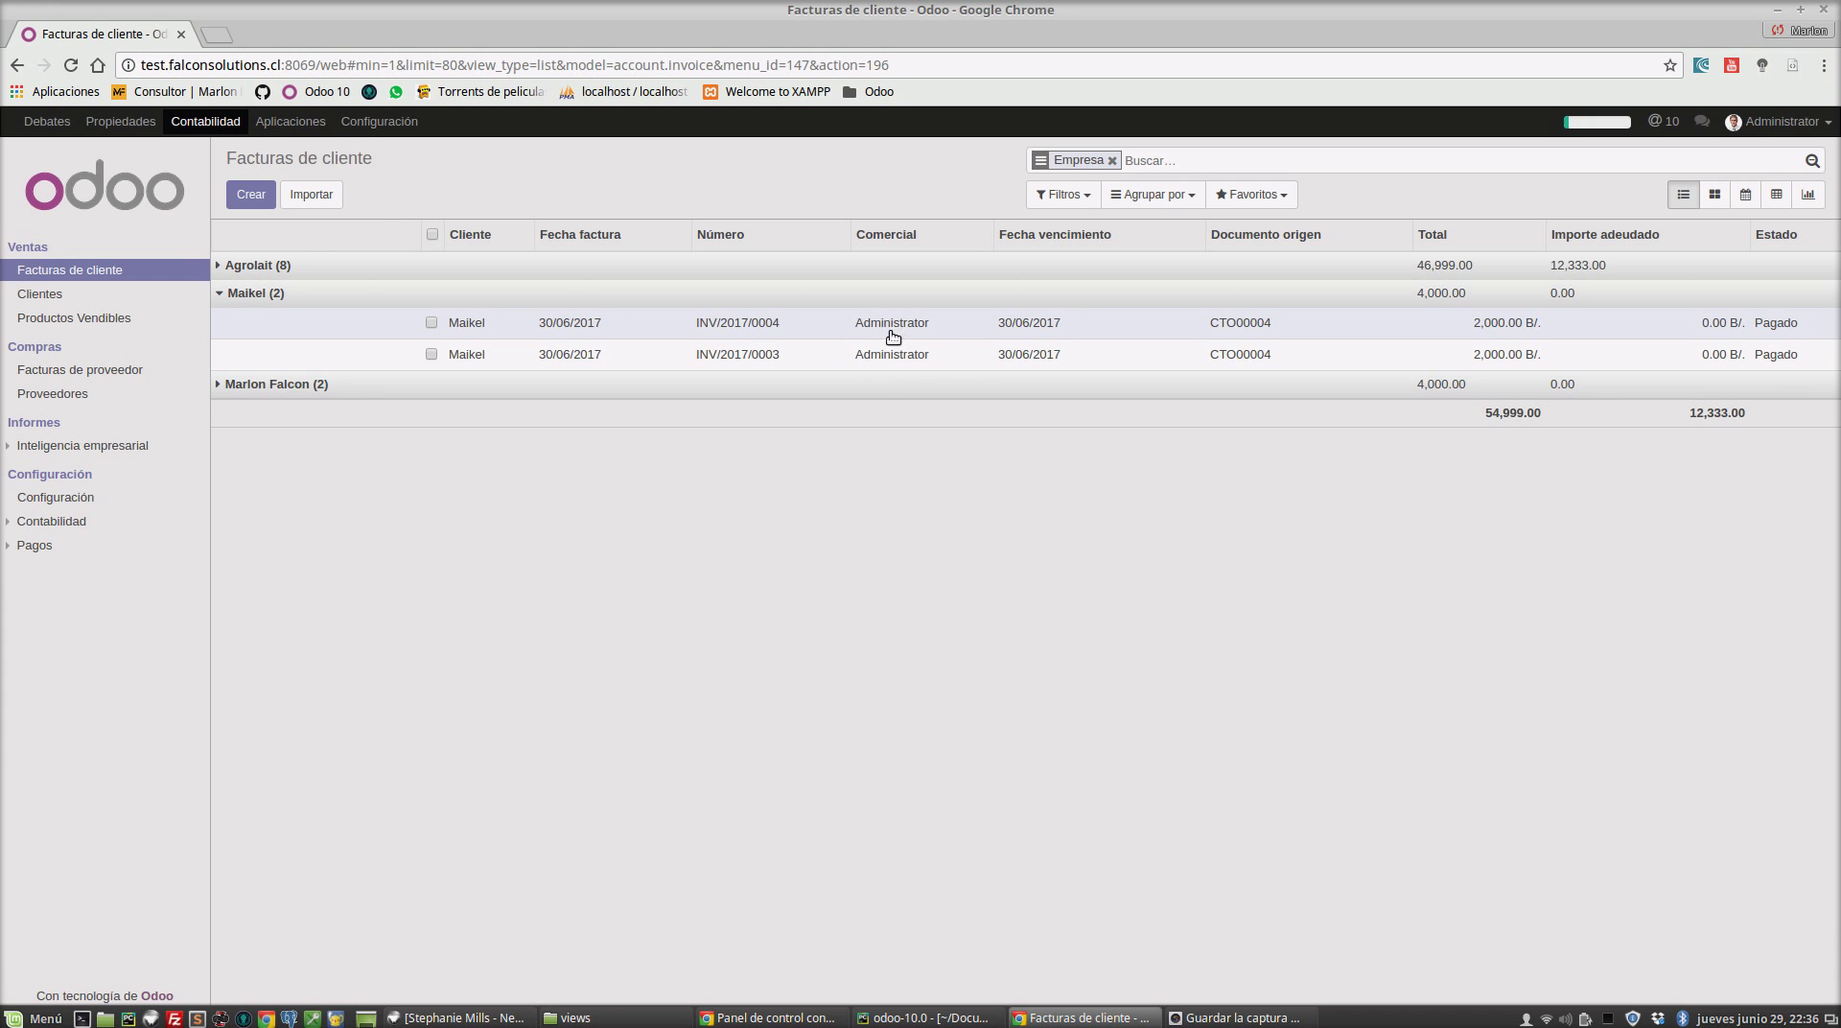
# Look over the Blanco / 304 contract and examine its installments in Seguimiento Cuotas
pyautogui.click(120, 122)
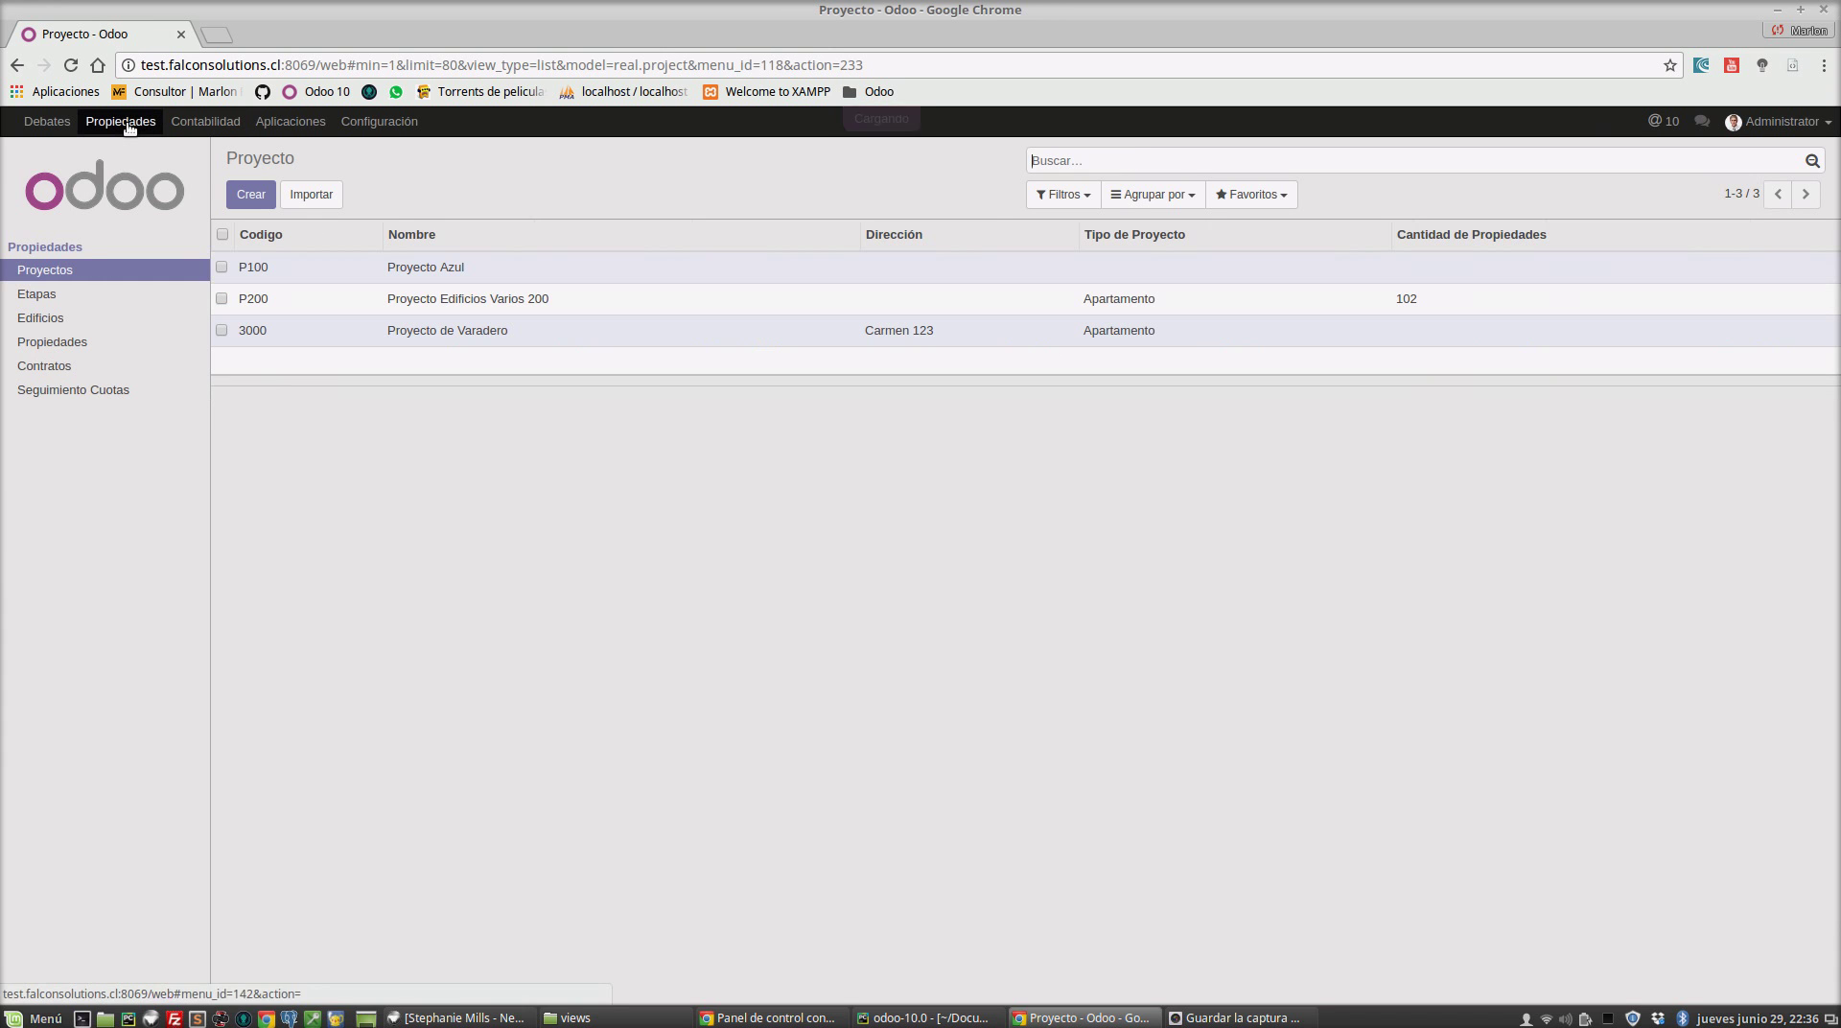
pyautogui.click(58, 376)
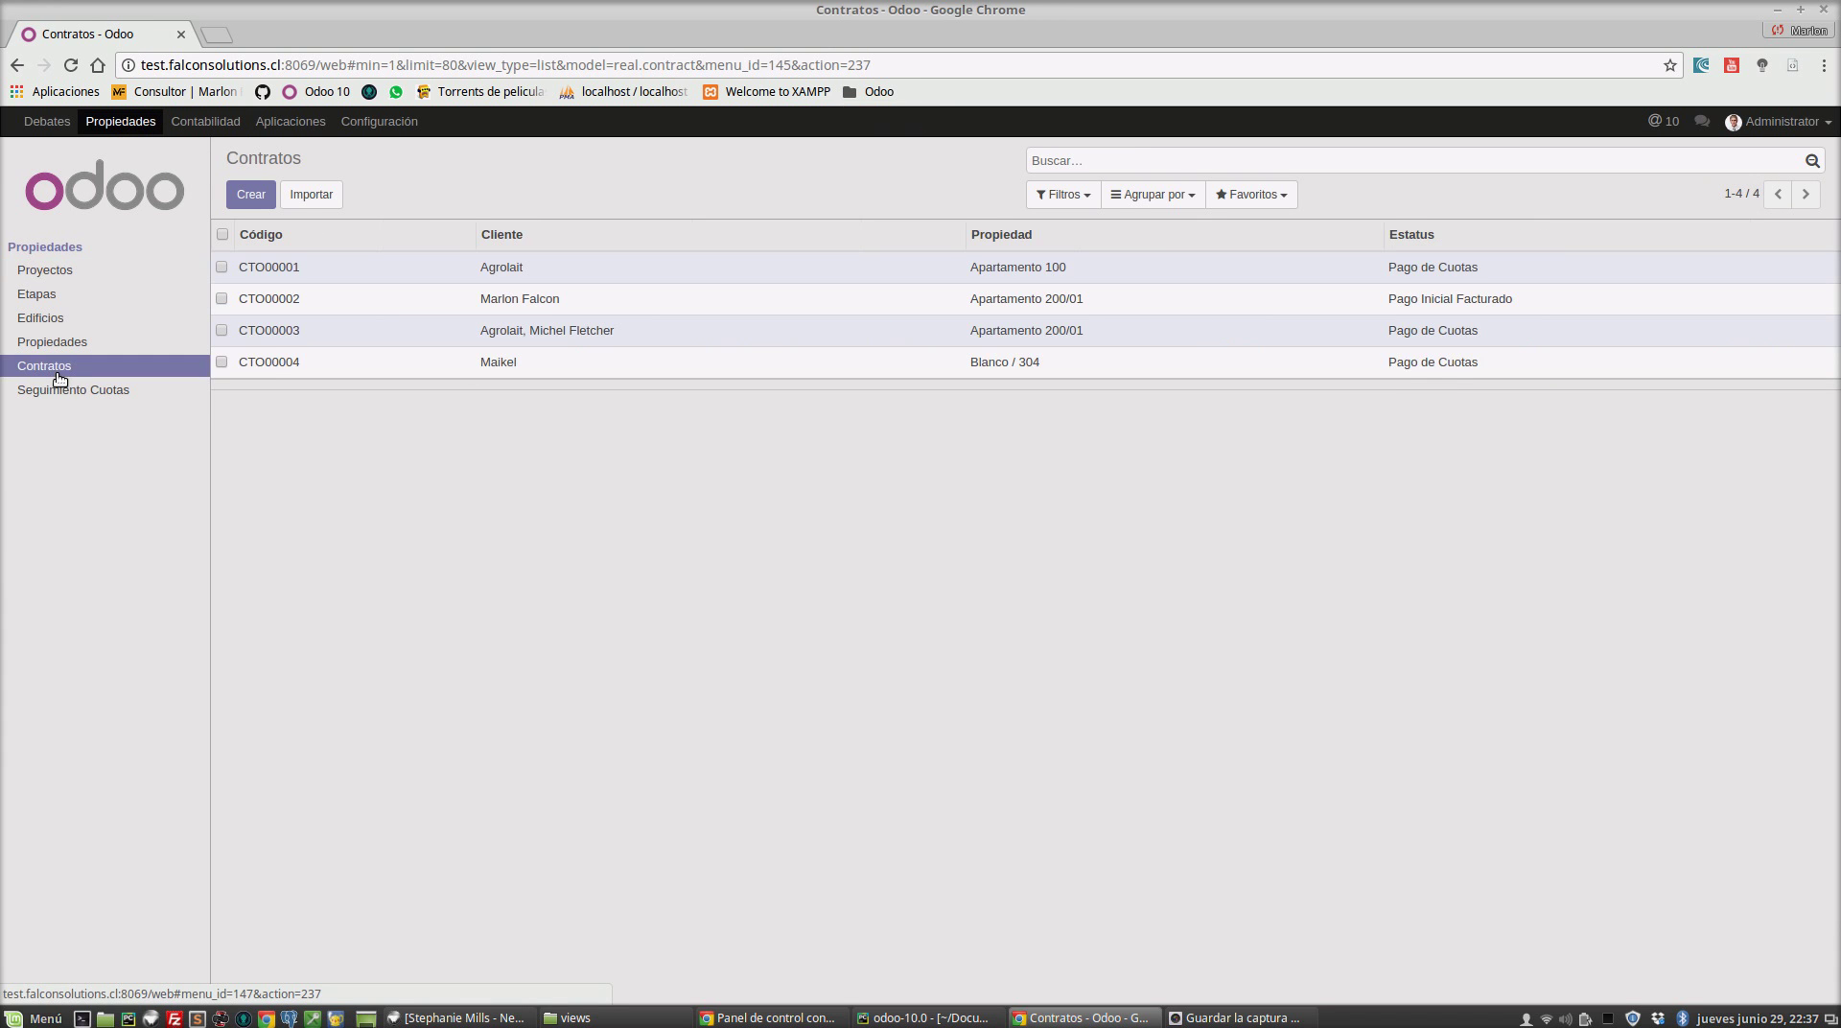
pyautogui.click(480, 365)
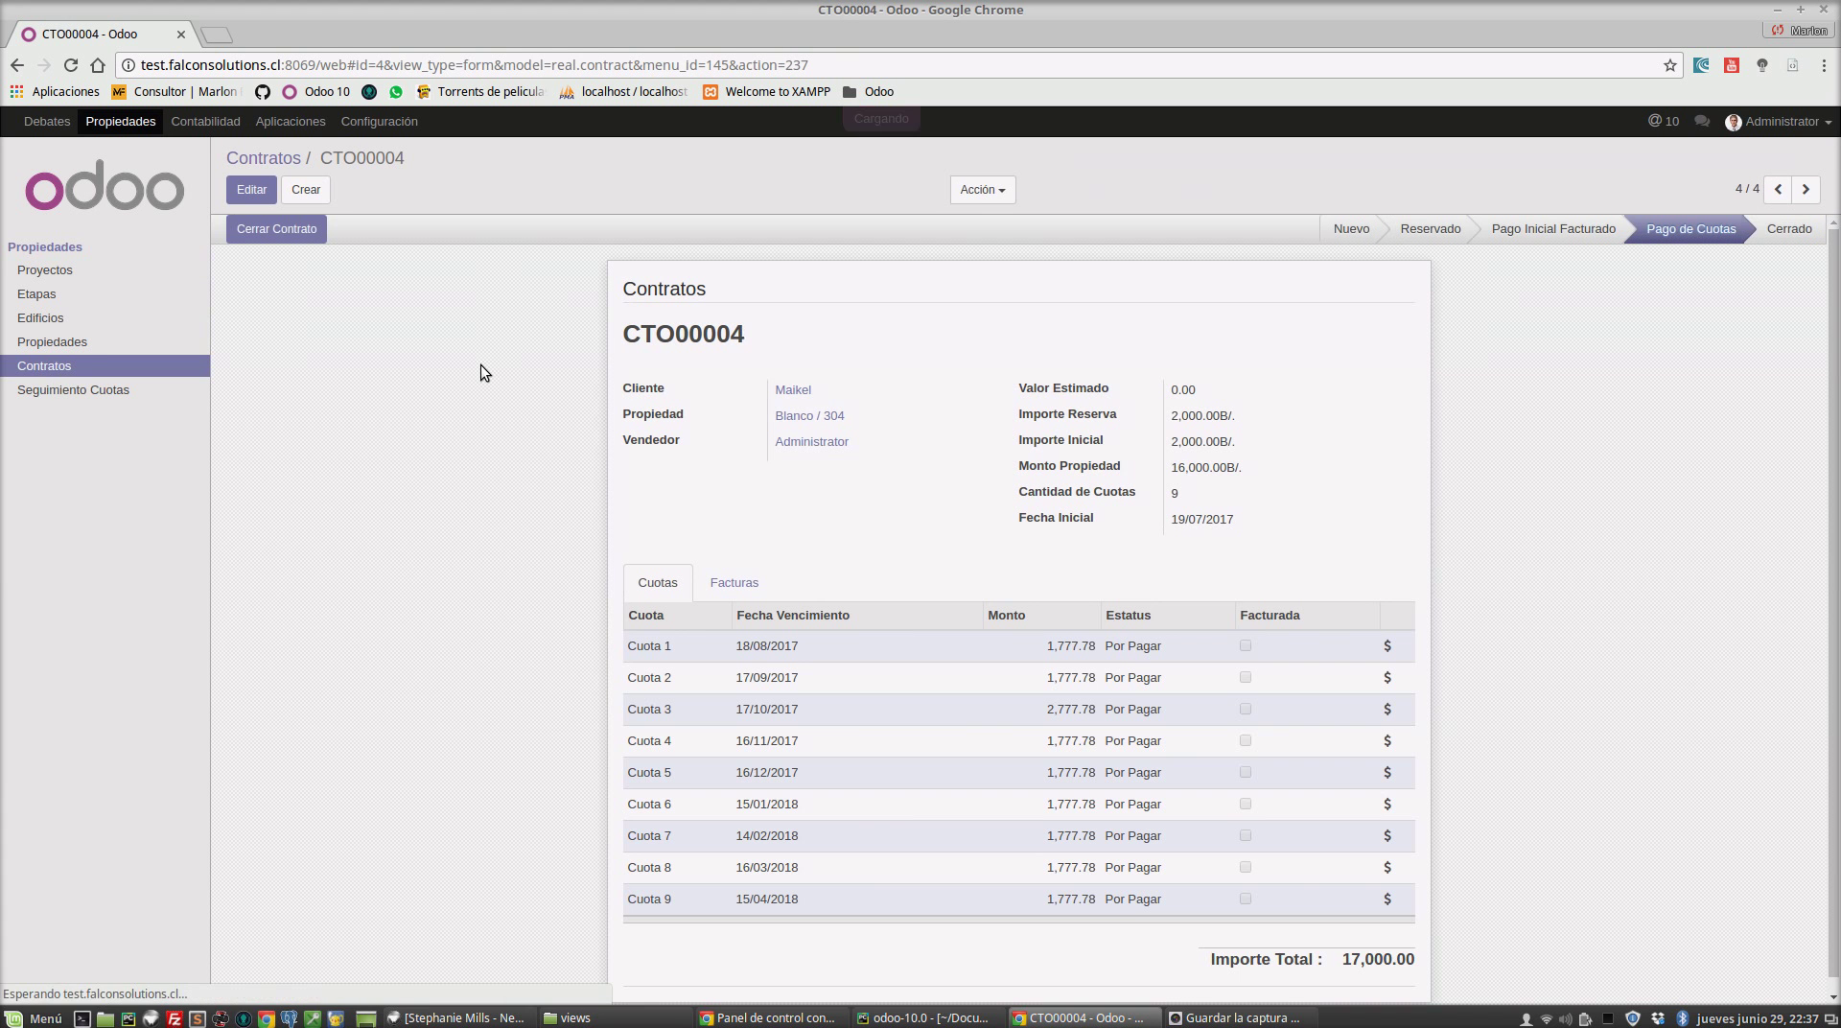
pyautogui.click(69, 391)
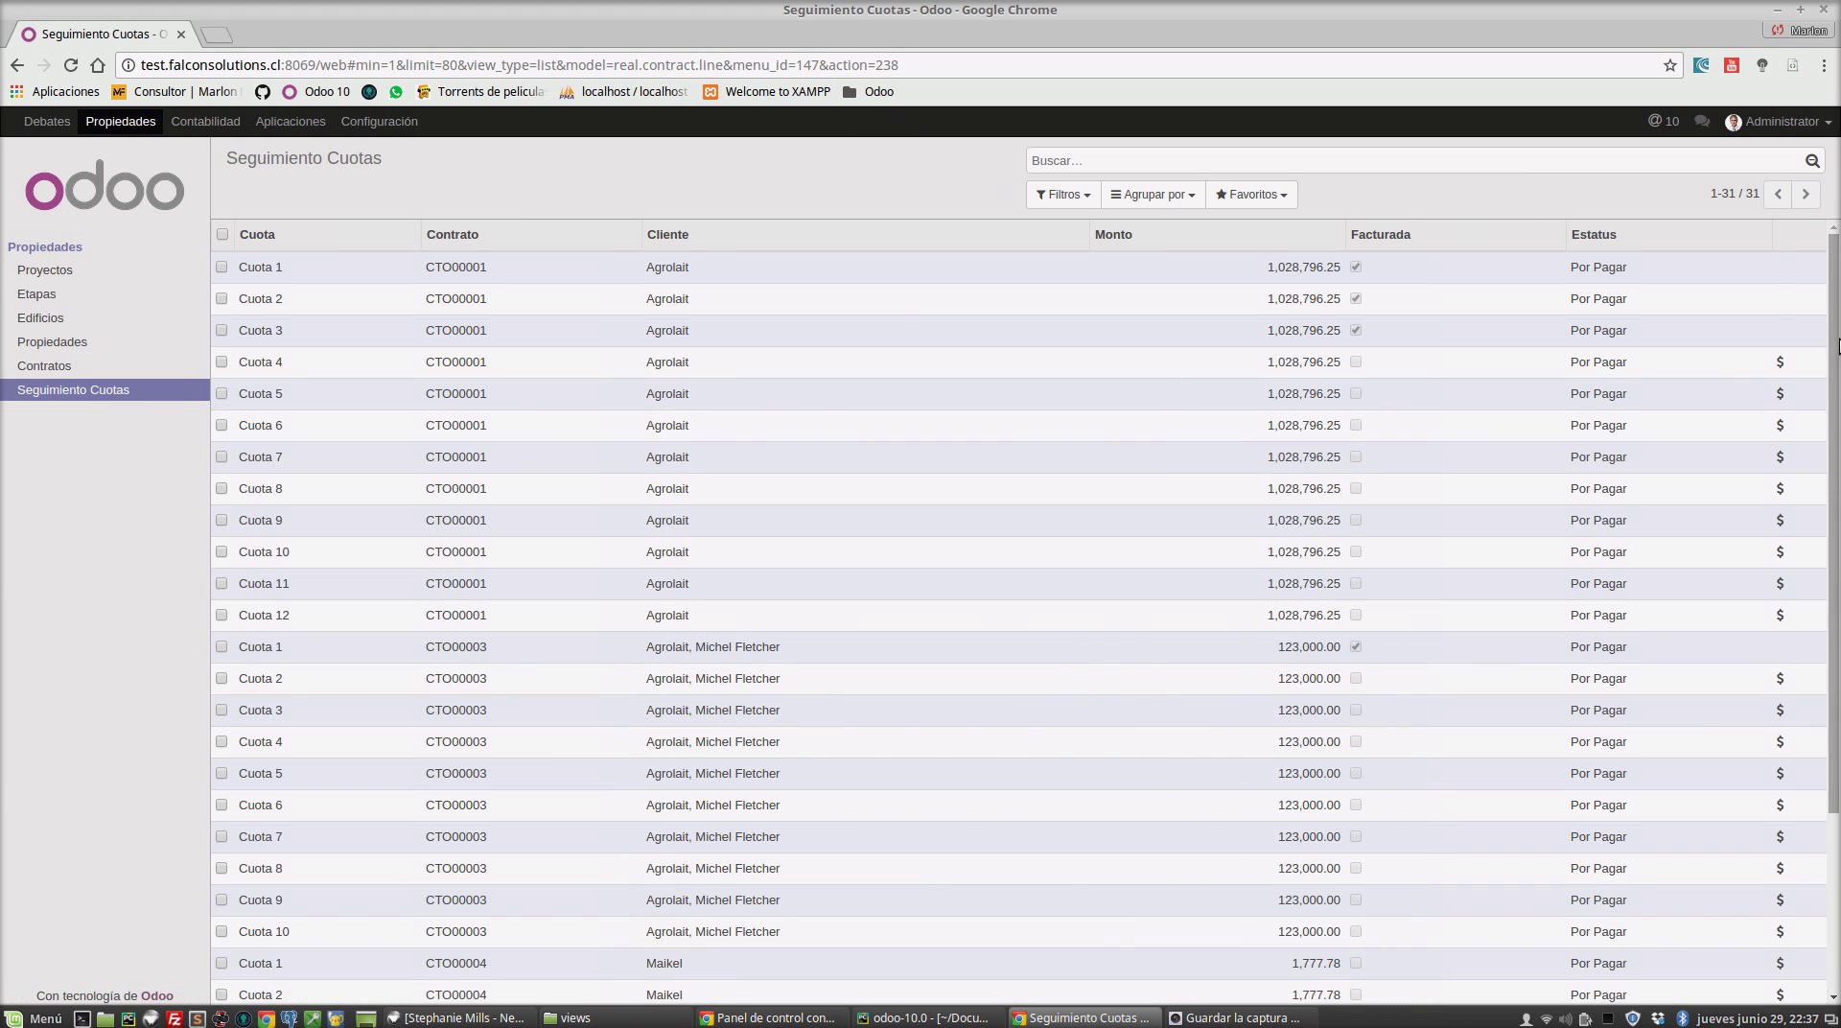
pyautogui.scroll(-3, 1837, 566)
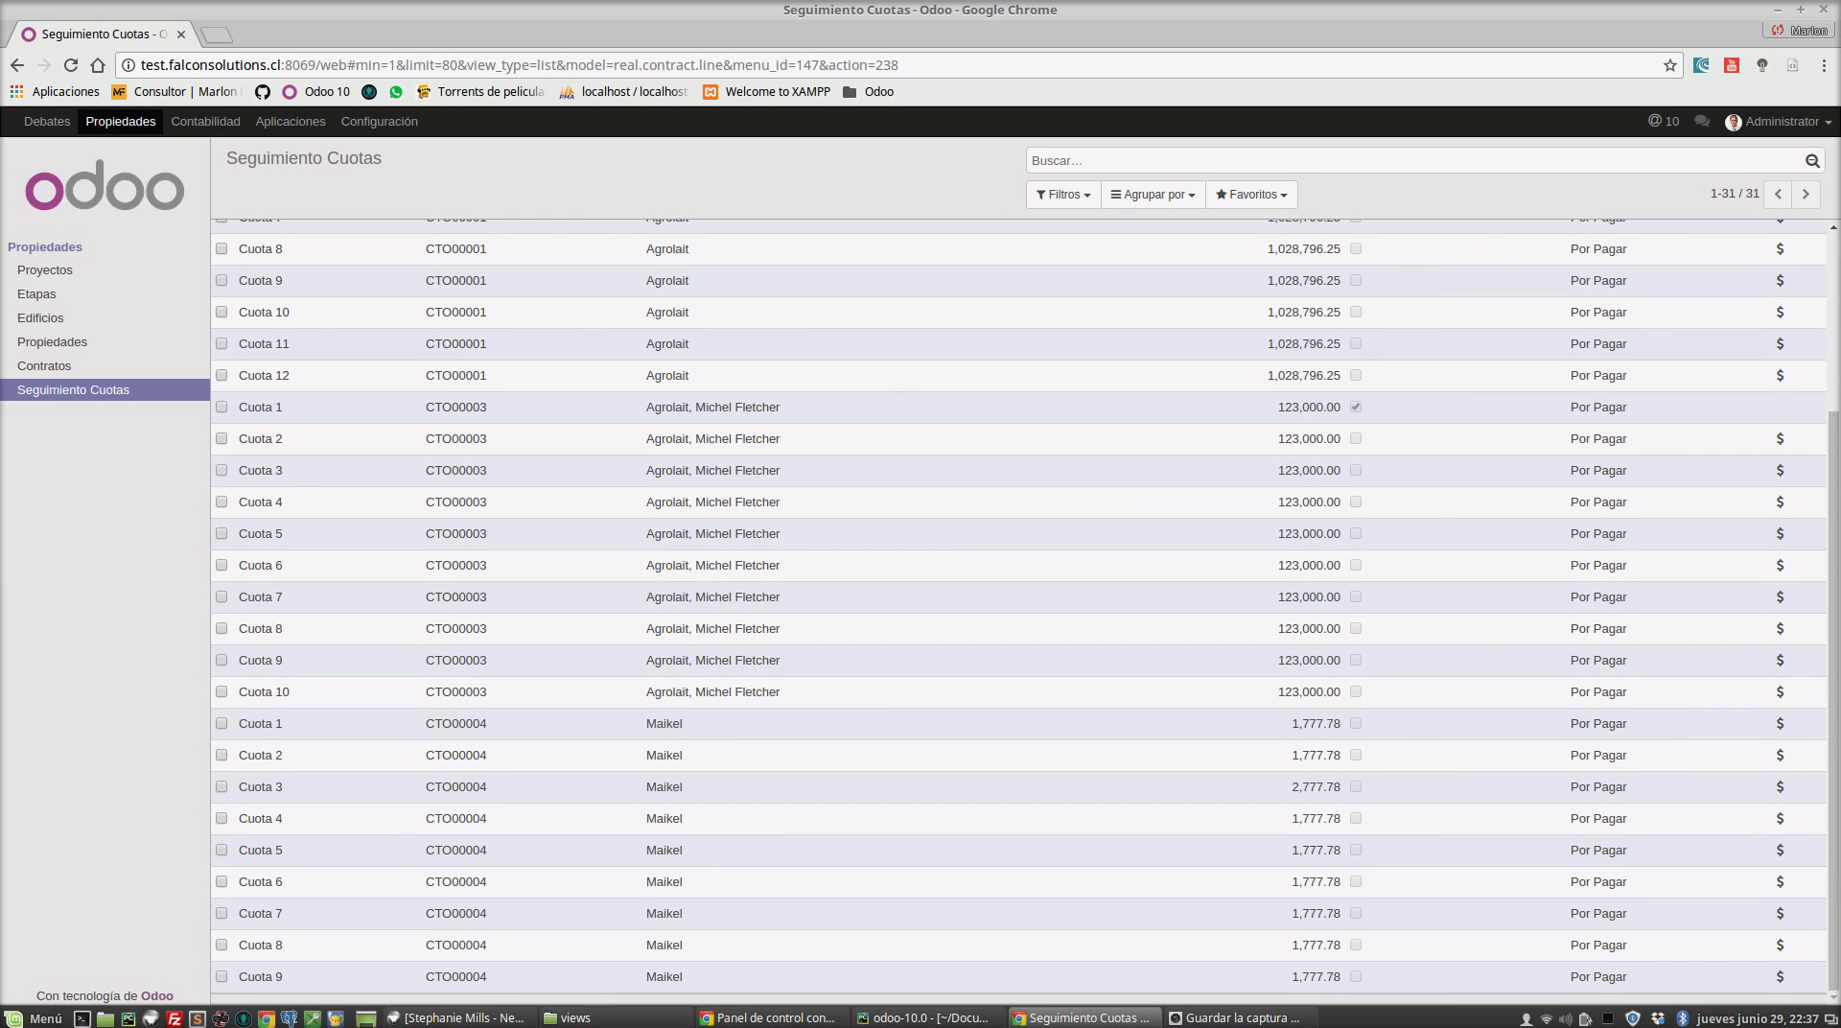
# Reopen the Blanco / 304 contract and invoice its Cuota 1
pyautogui.click(95, 365)
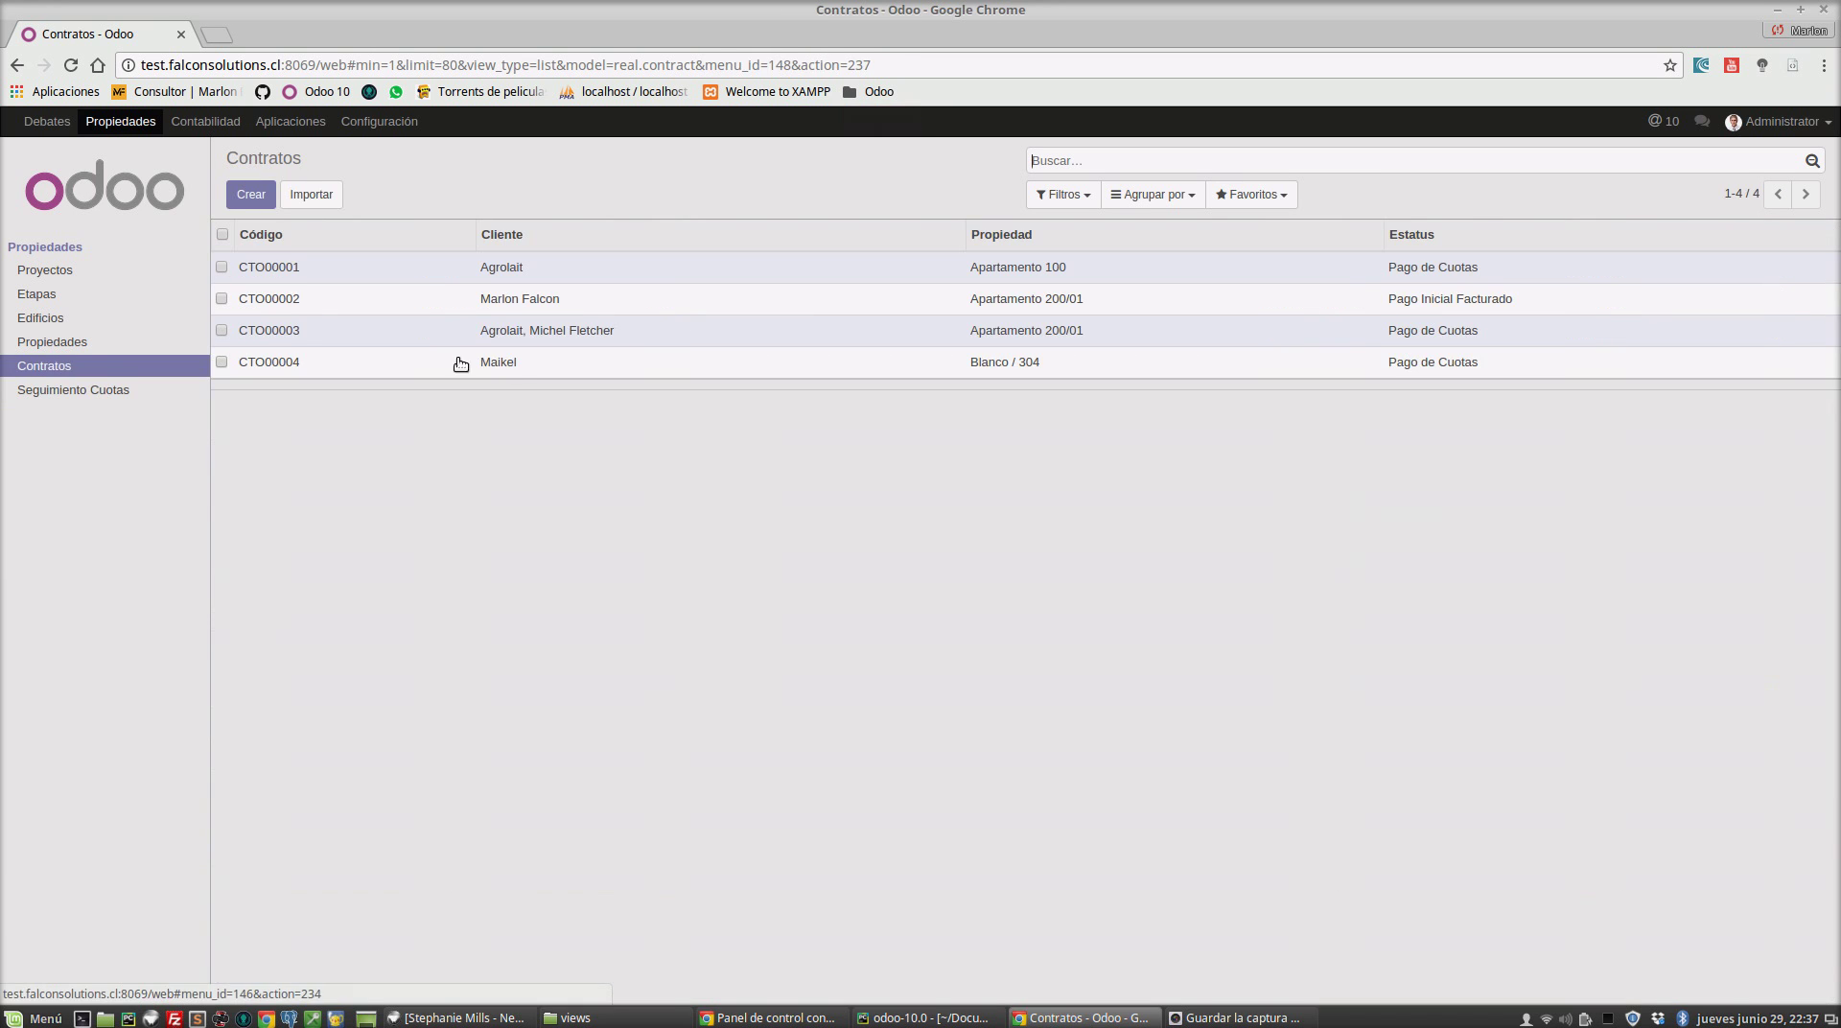
pyautogui.click(516, 367)
pyautogui.scroll(-1, 1137, 647)
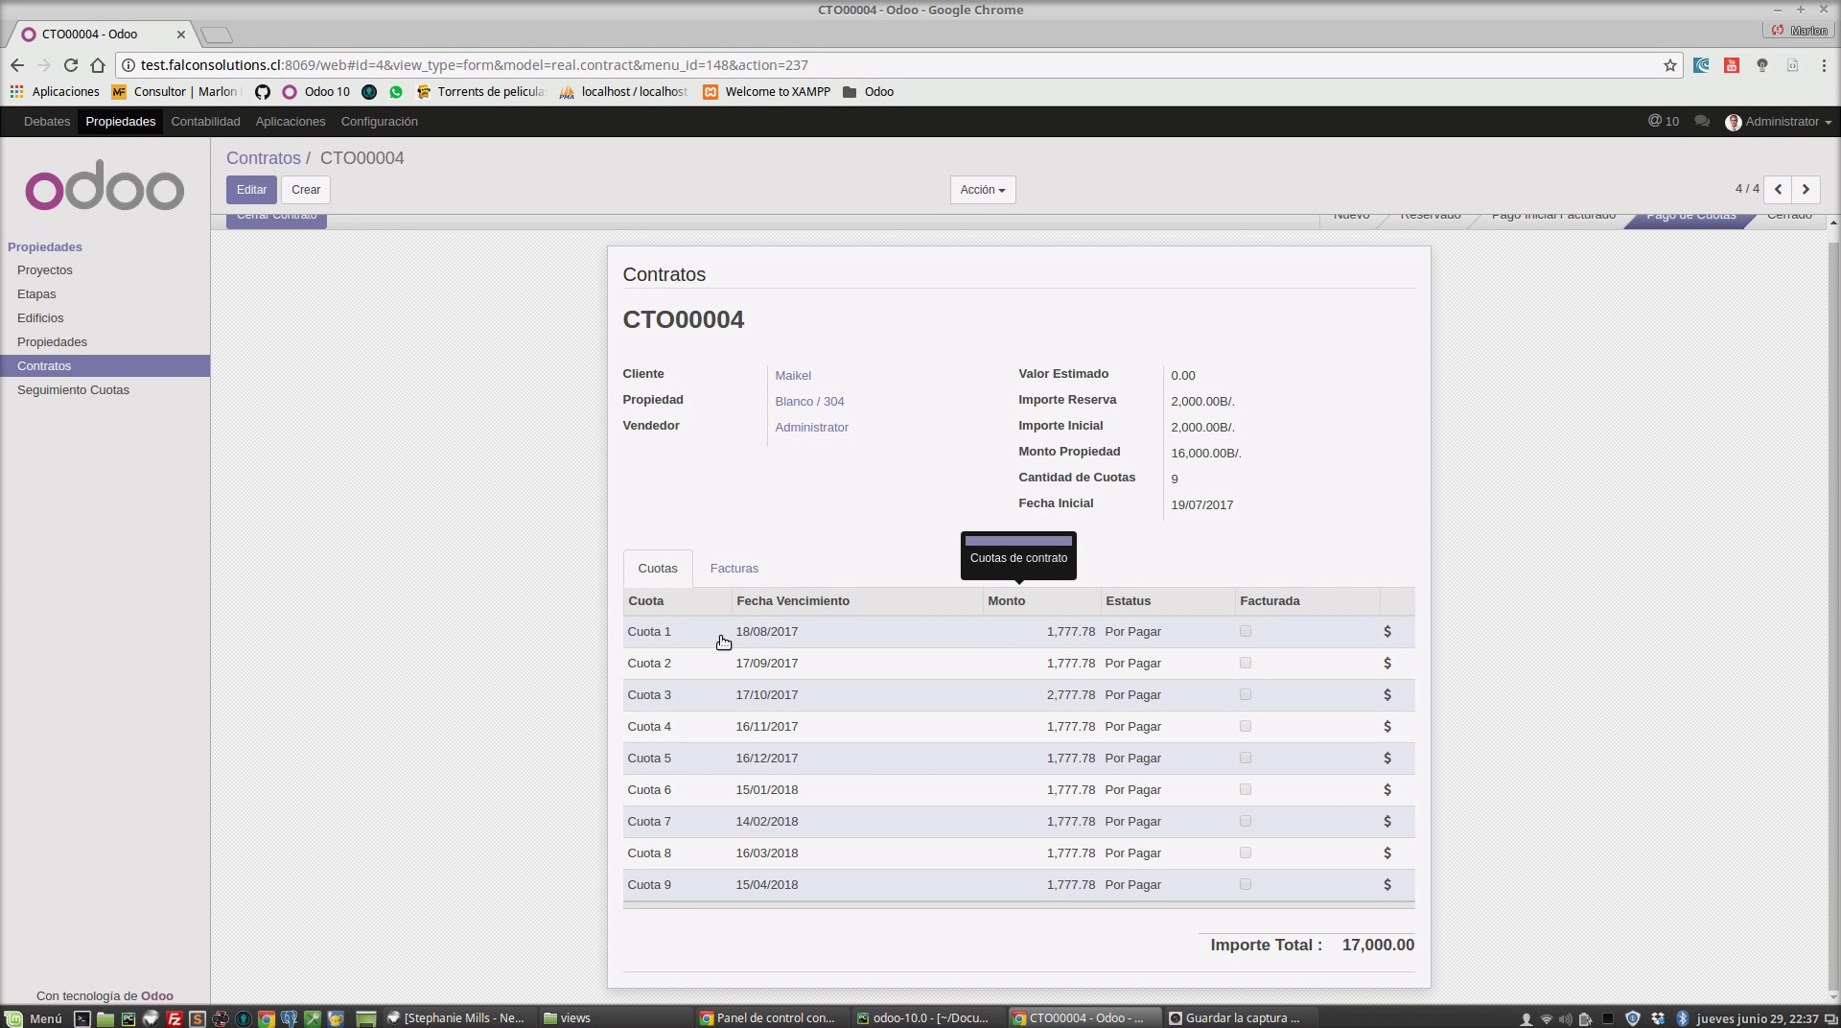
pyautogui.click(1388, 632)
# View the draft Cuota 1 invoice in the customer invoices, return to the list and expand the Pagos and Contabilidad settings
pyautogui.click(205, 121)
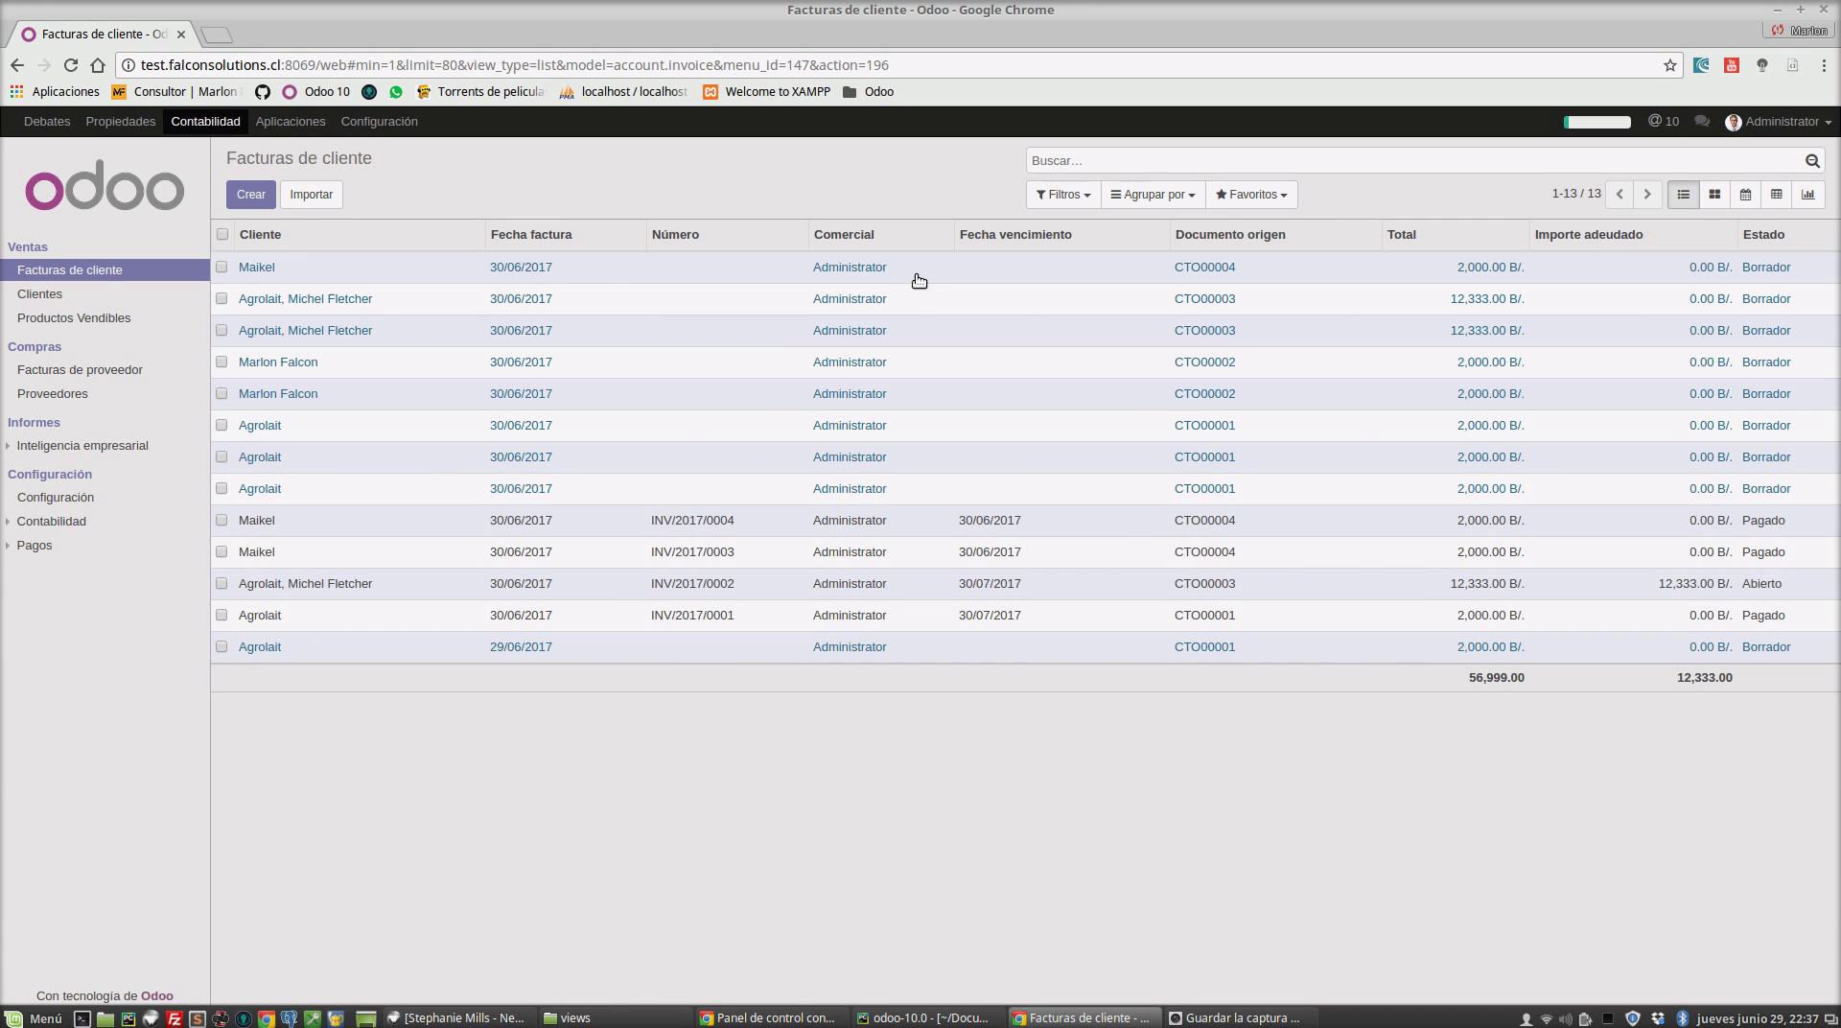
pyautogui.click(892, 273)
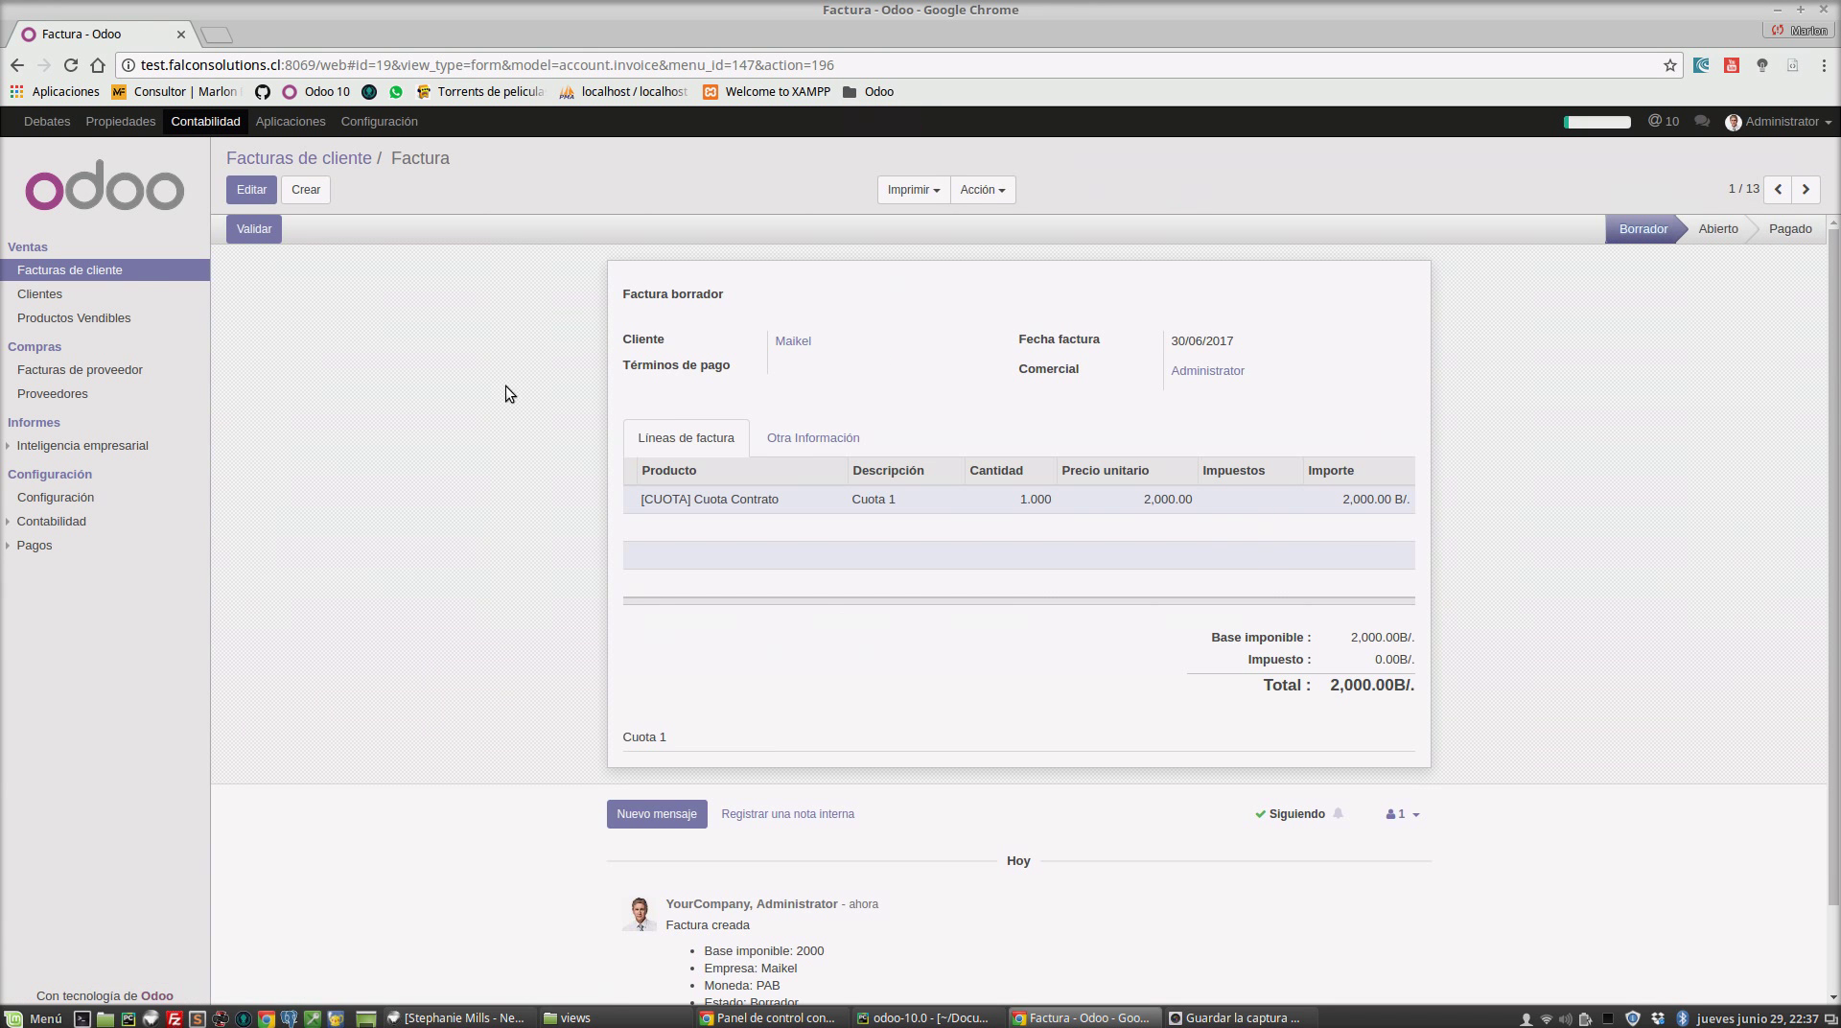
pyautogui.click(122, 278)
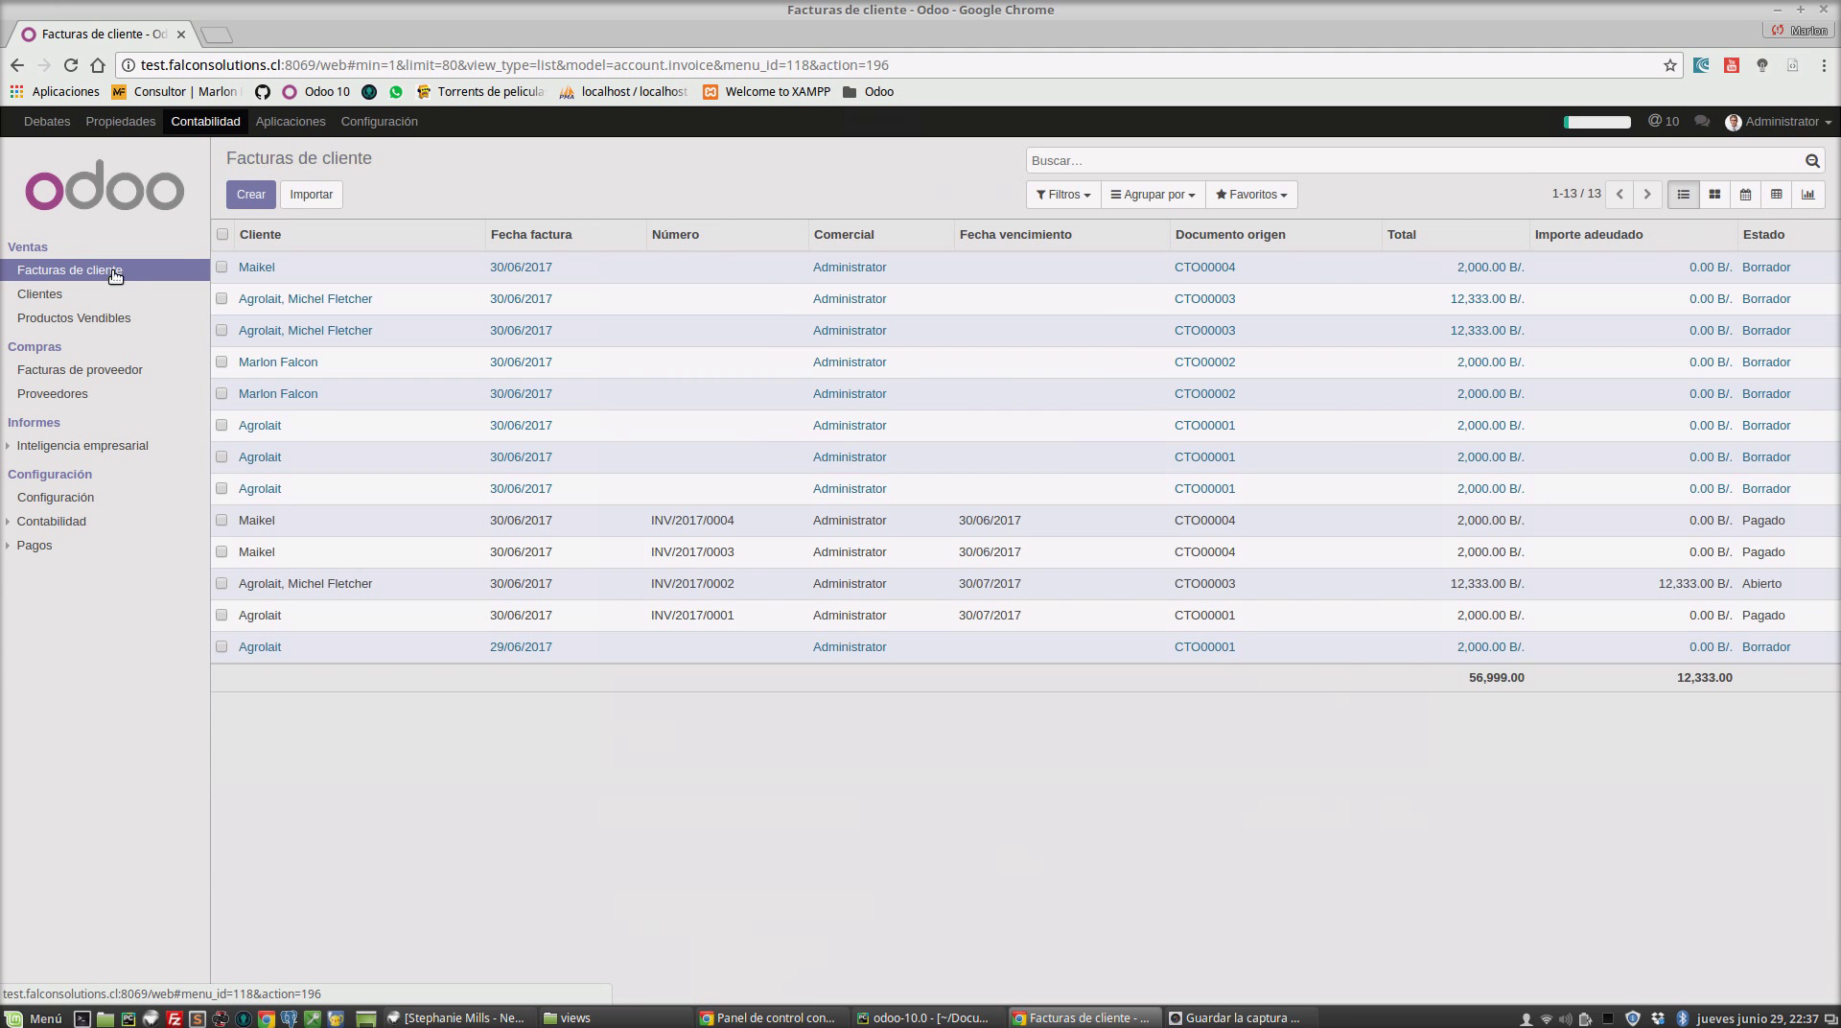
pyautogui.click(36, 547)
pyautogui.click(51, 523)
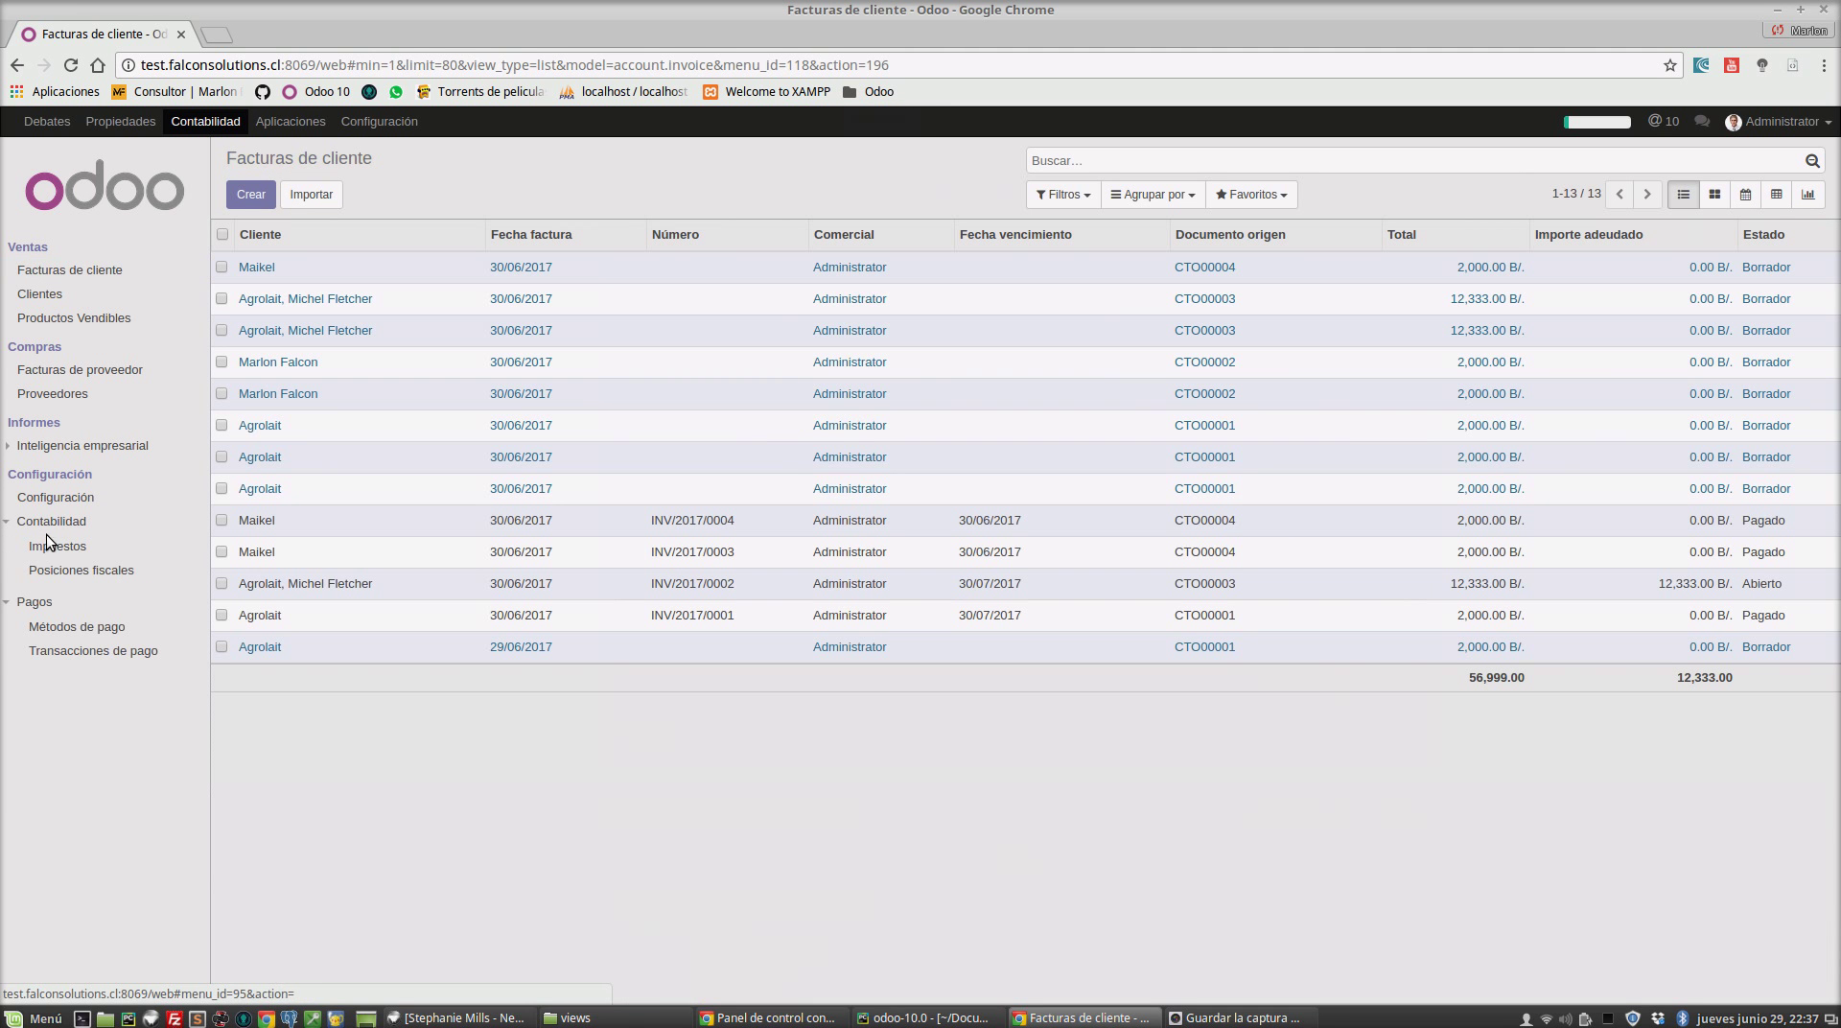
# Group the installments in Seguimiento Cuotas by Fecha Vencimiento and expand the agosto 2017 group
pyautogui.click(104, 122)
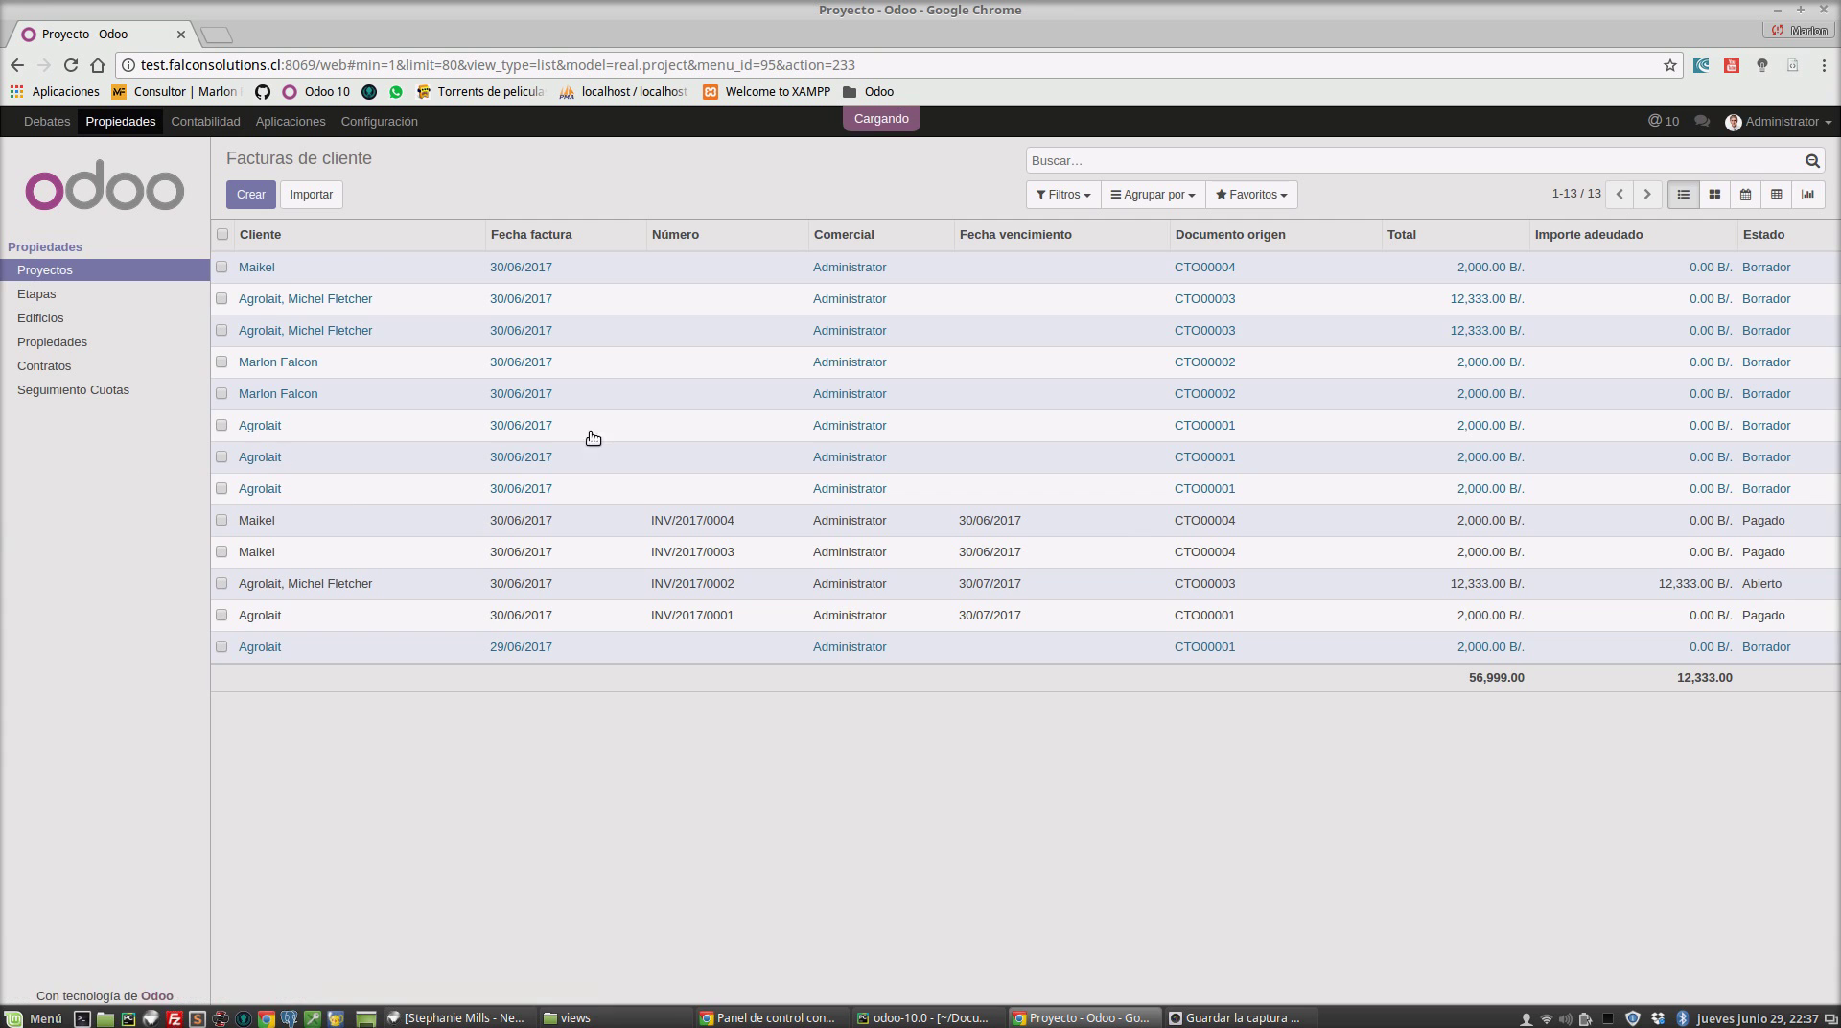
pyautogui.click(85, 393)
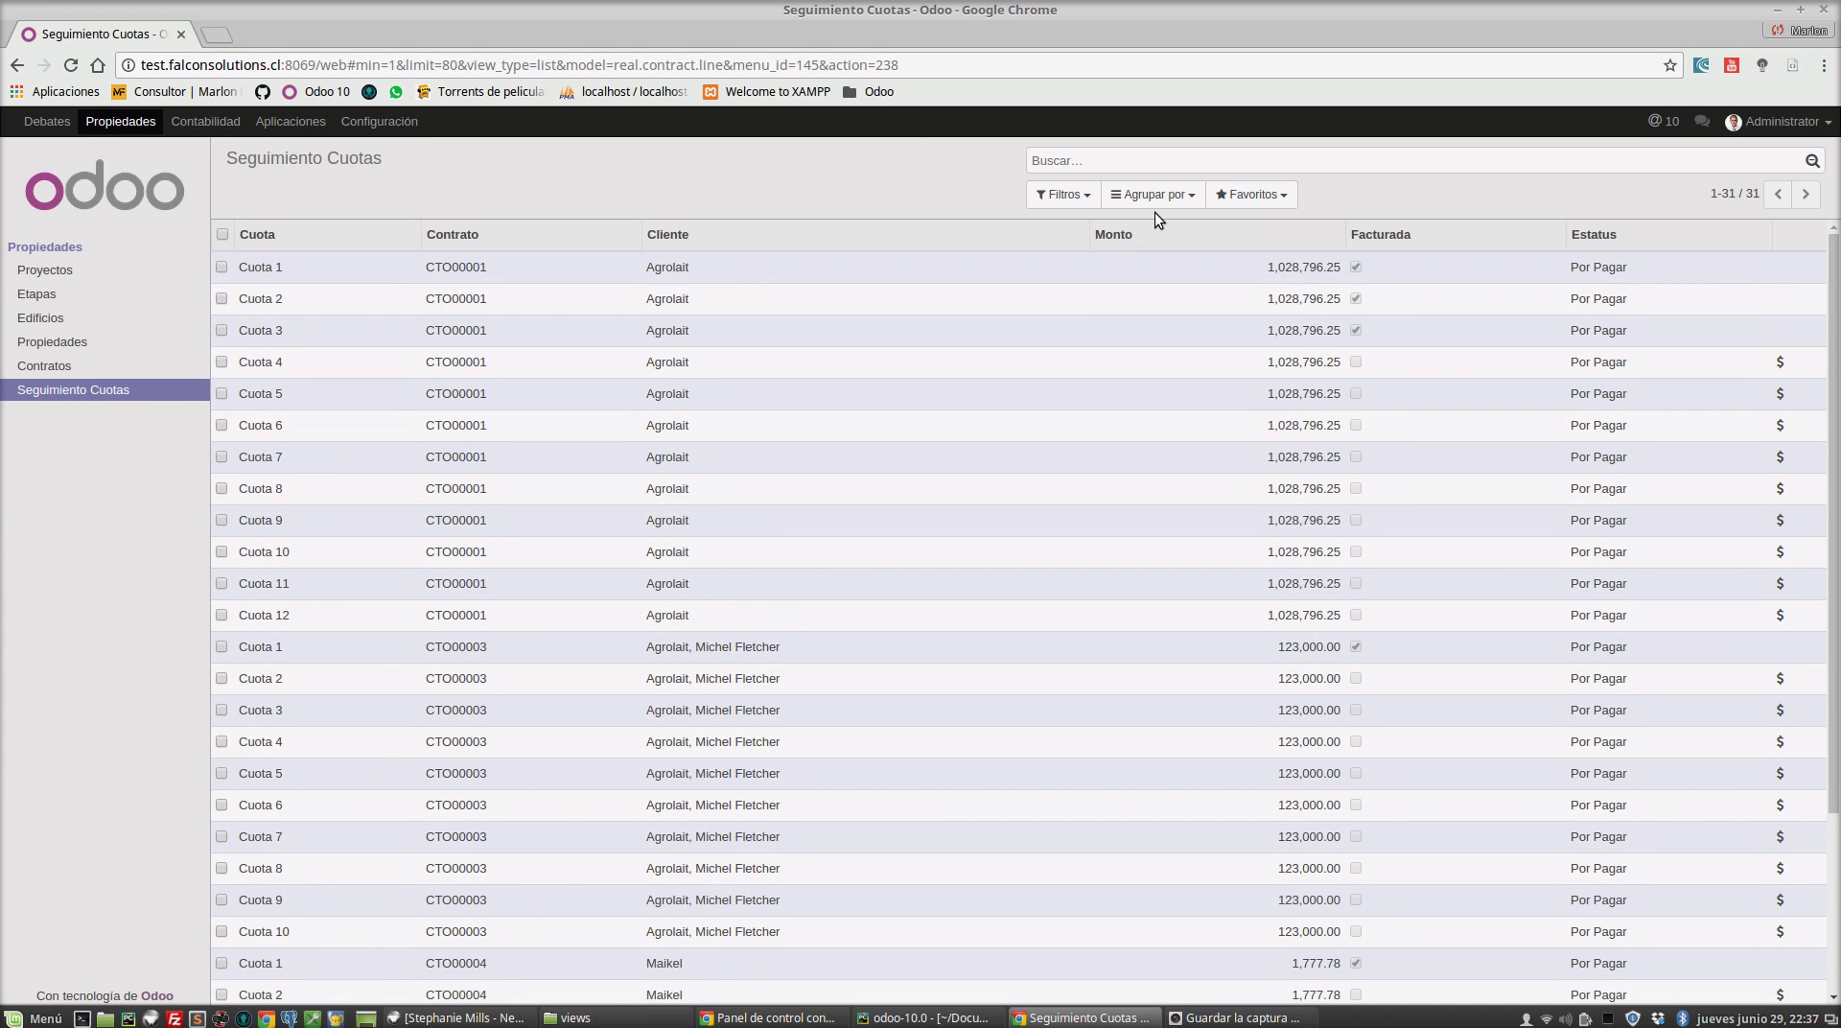
pyautogui.click(1153, 194)
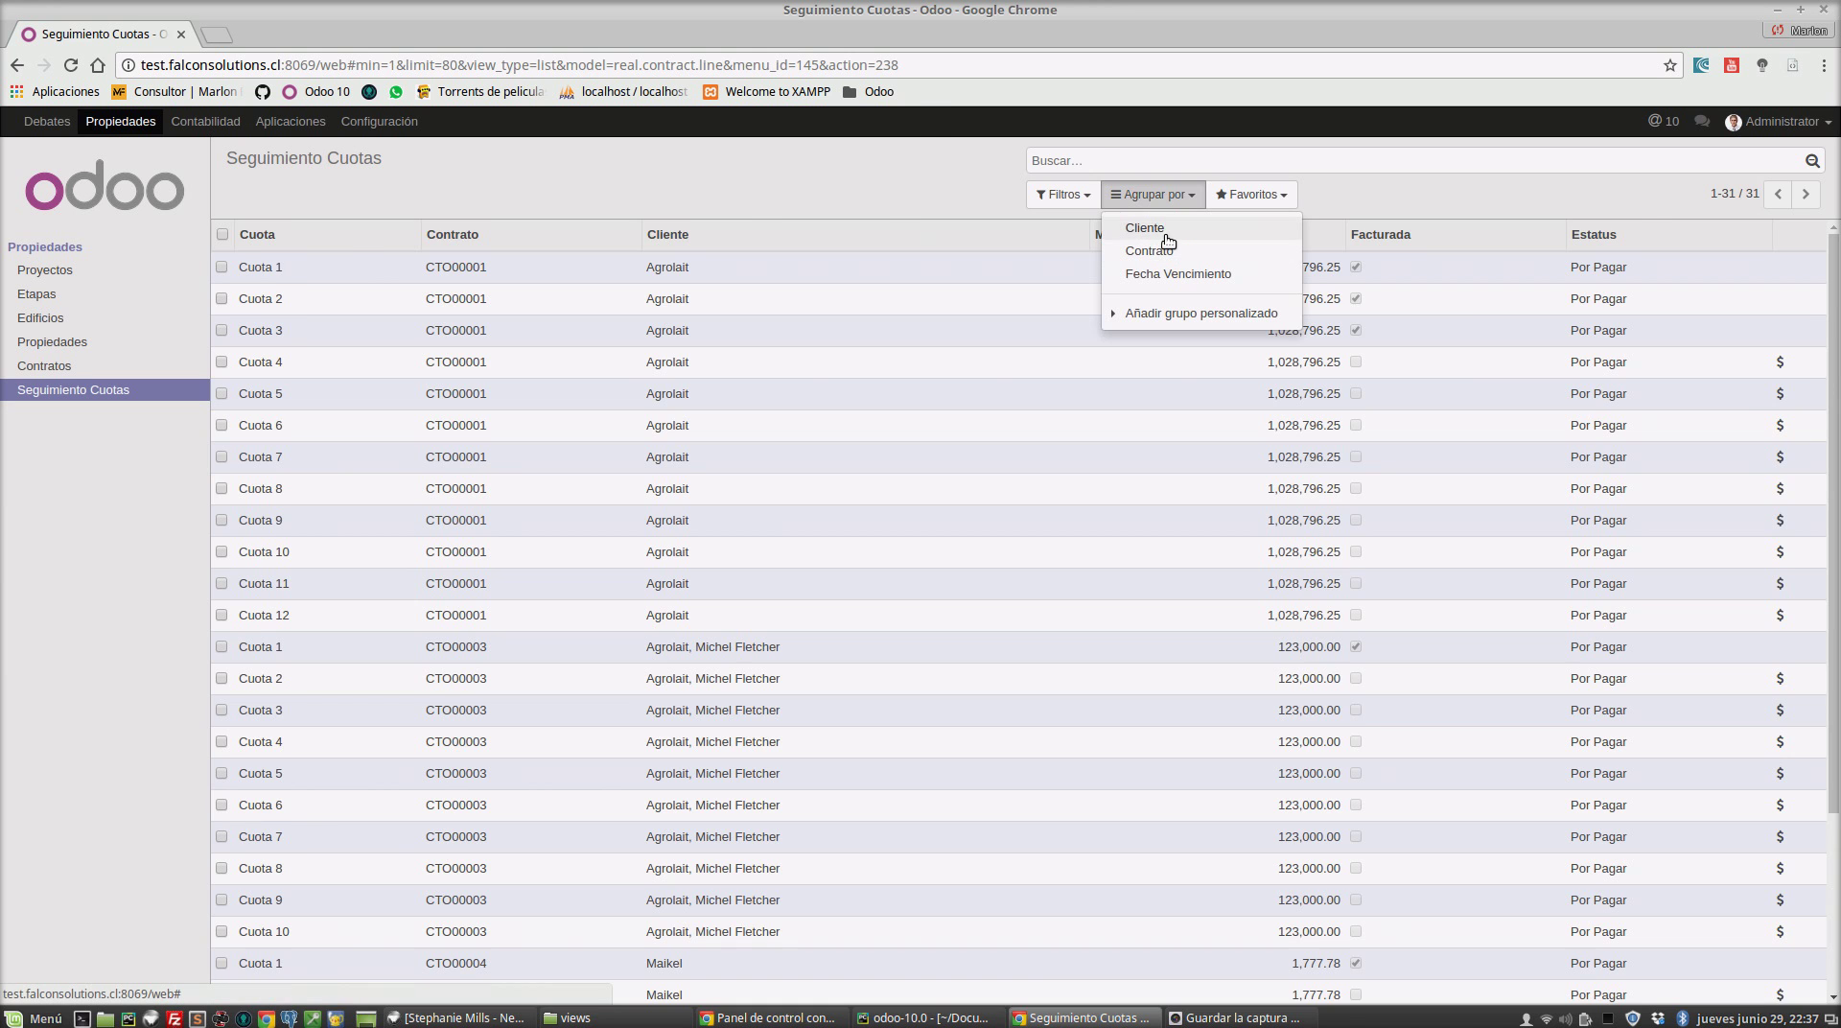
pyautogui.click(1165, 235)
pyautogui.click(1165, 234)
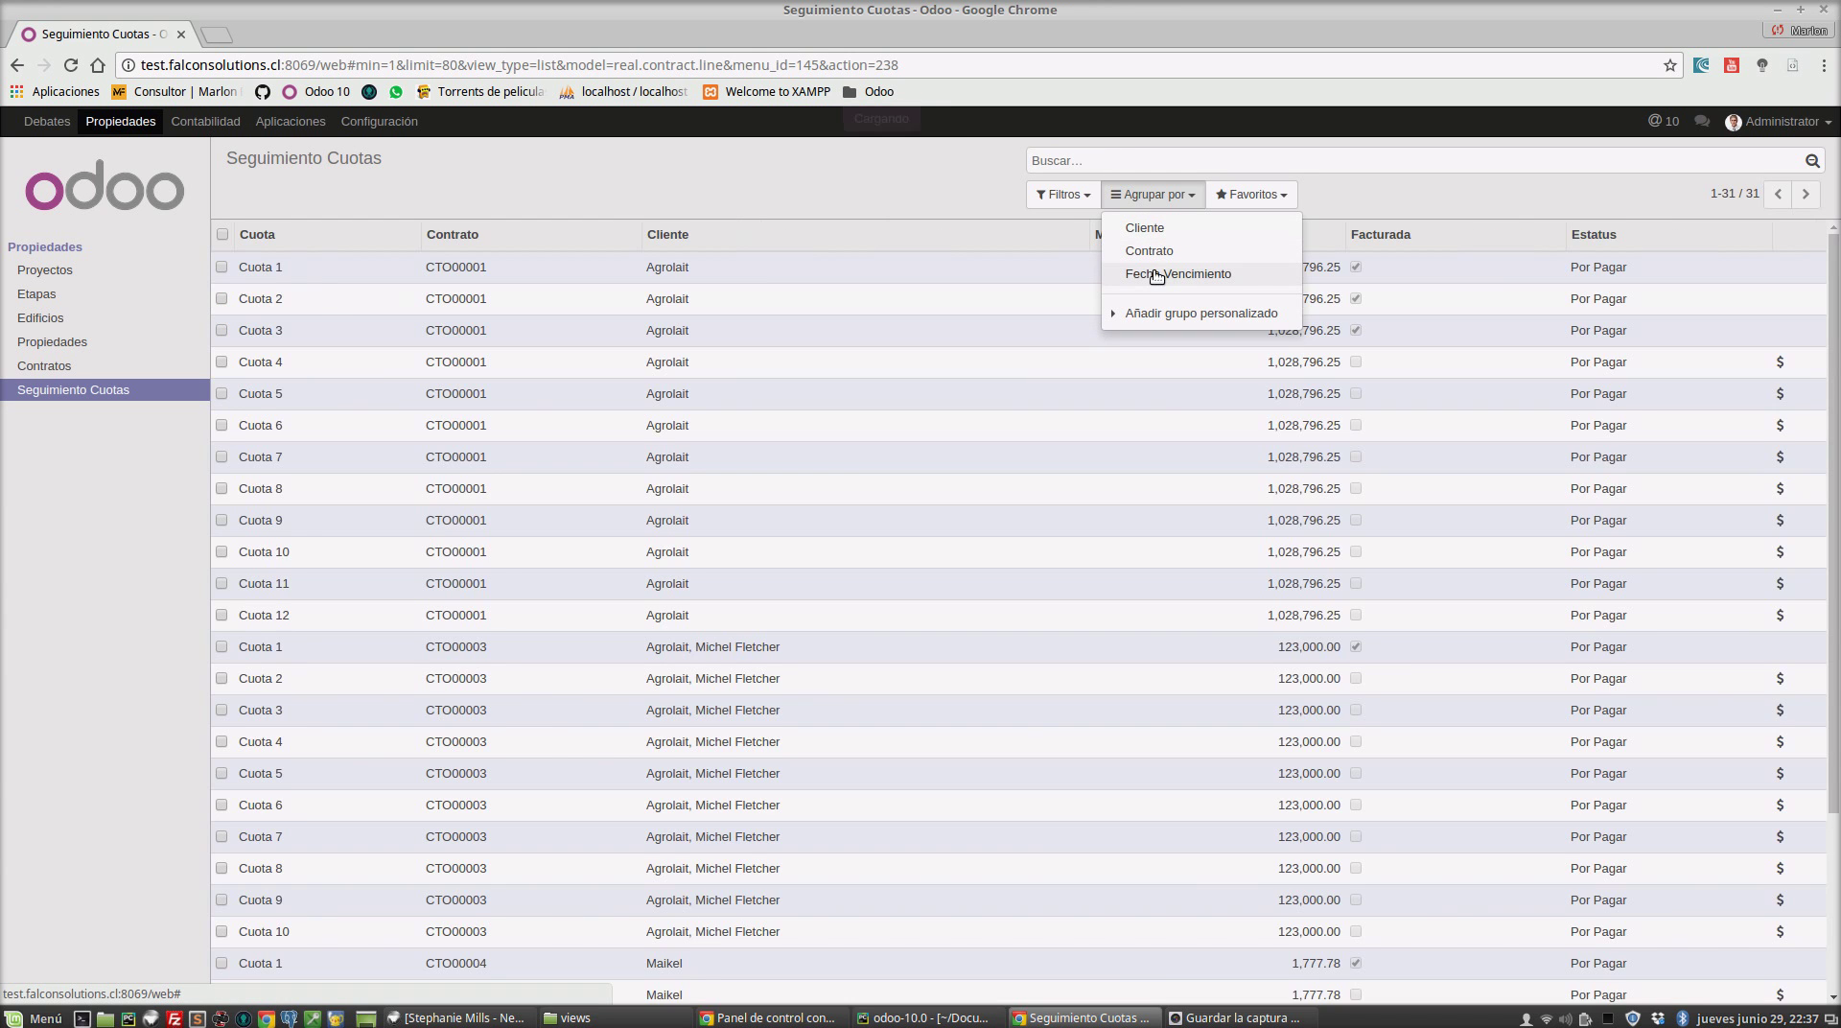
pyautogui.click(1160, 274)
pyautogui.click(1217, 691)
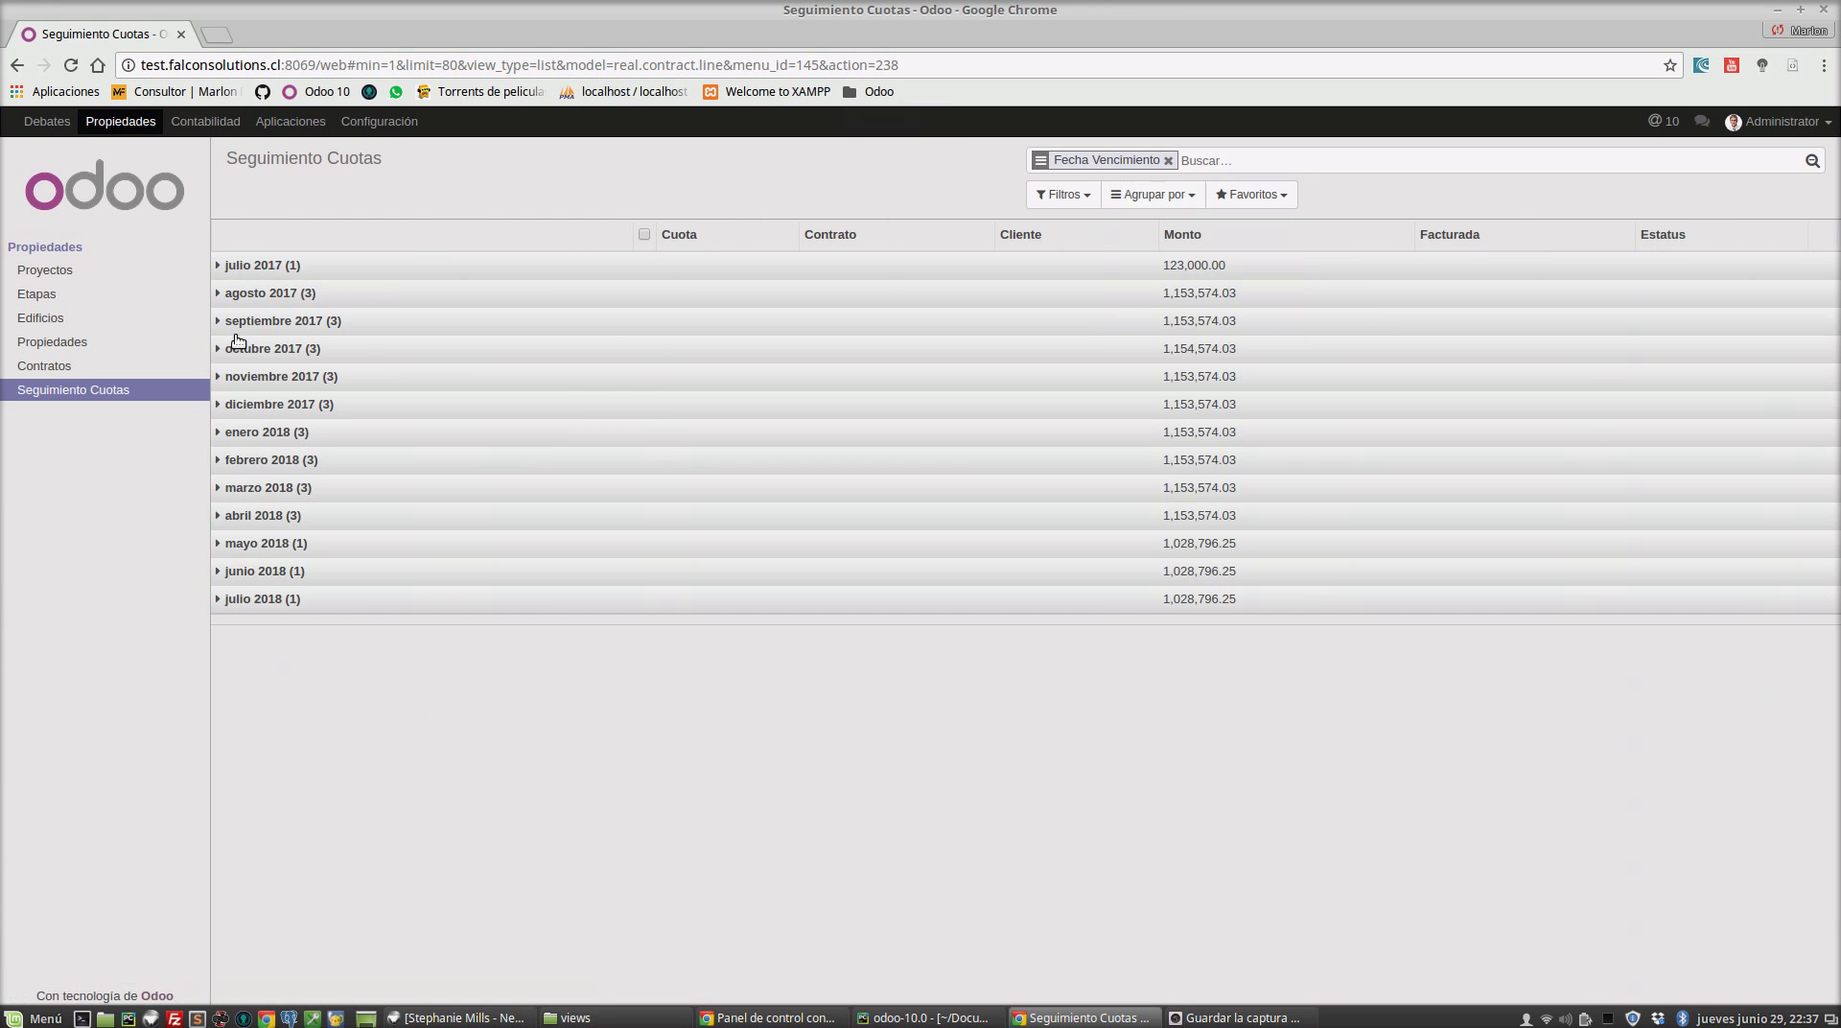
pyautogui.click(217, 295)
pyautogui.click(216, 296)
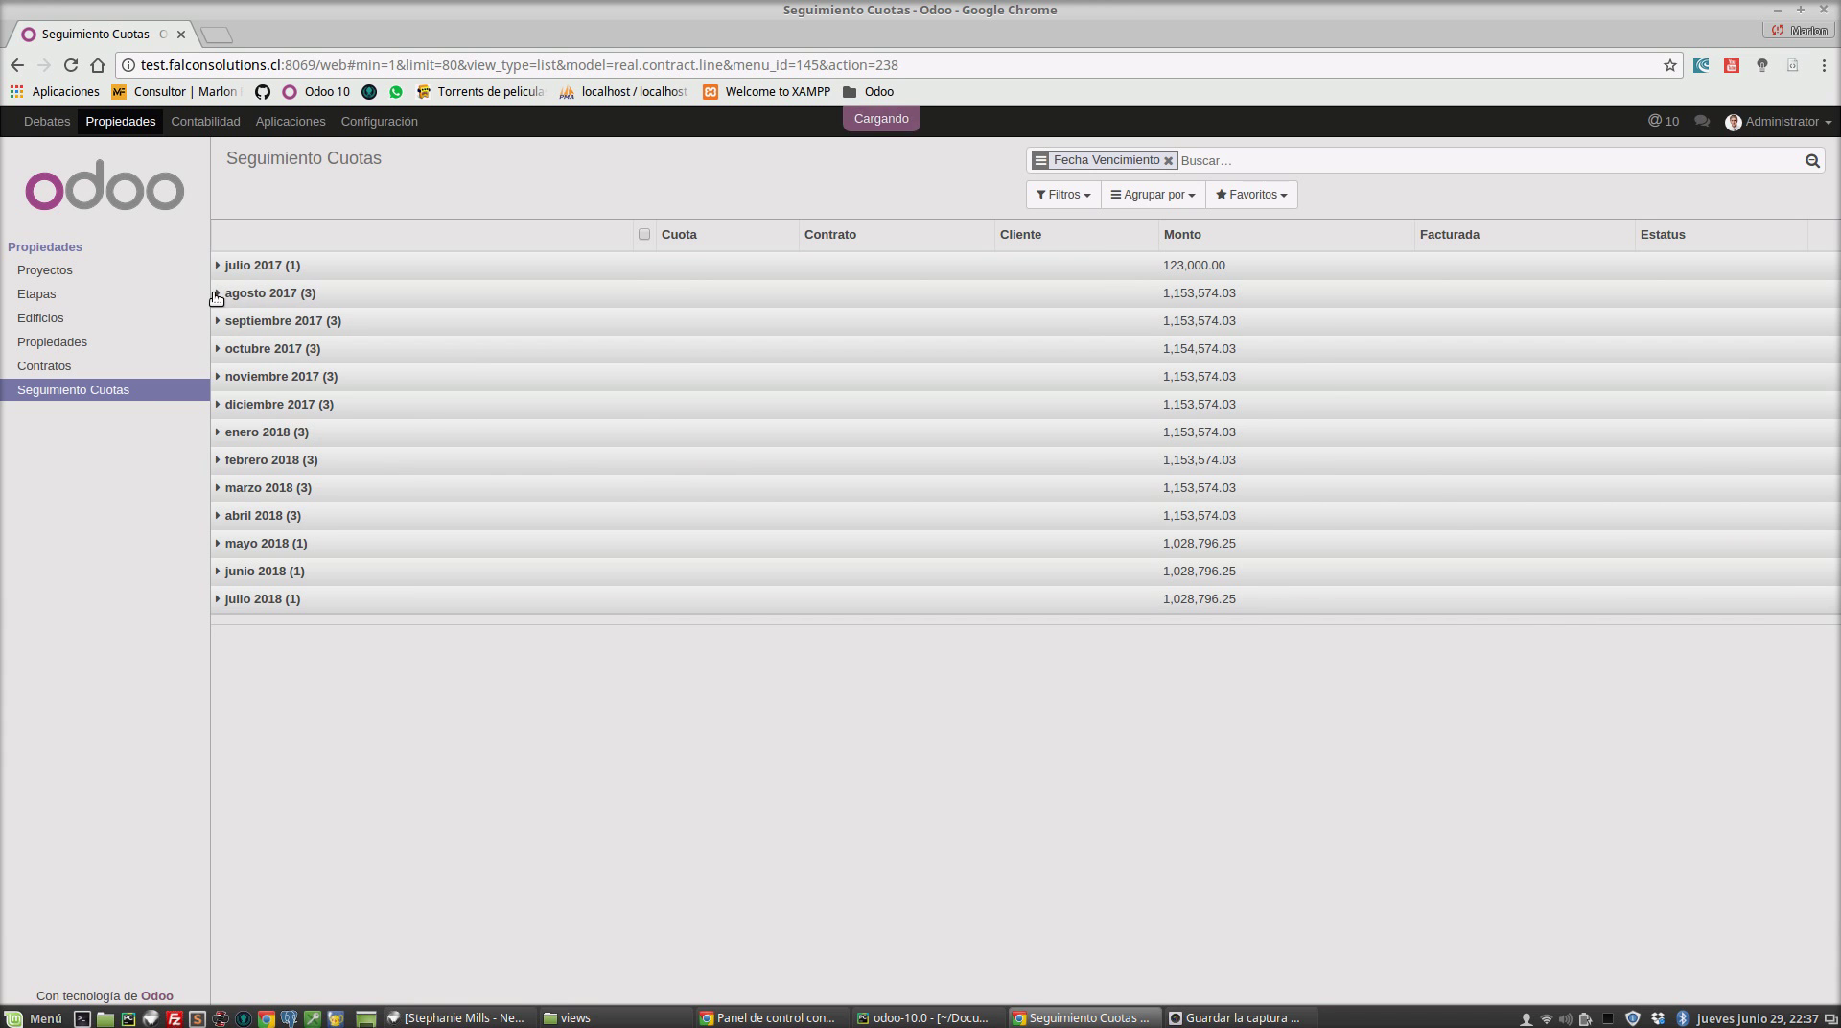
# Examine the julio 2017 installment group, collapse it and remove the Fecha Vencimiento grouping
pyautogui.click(220, 268)
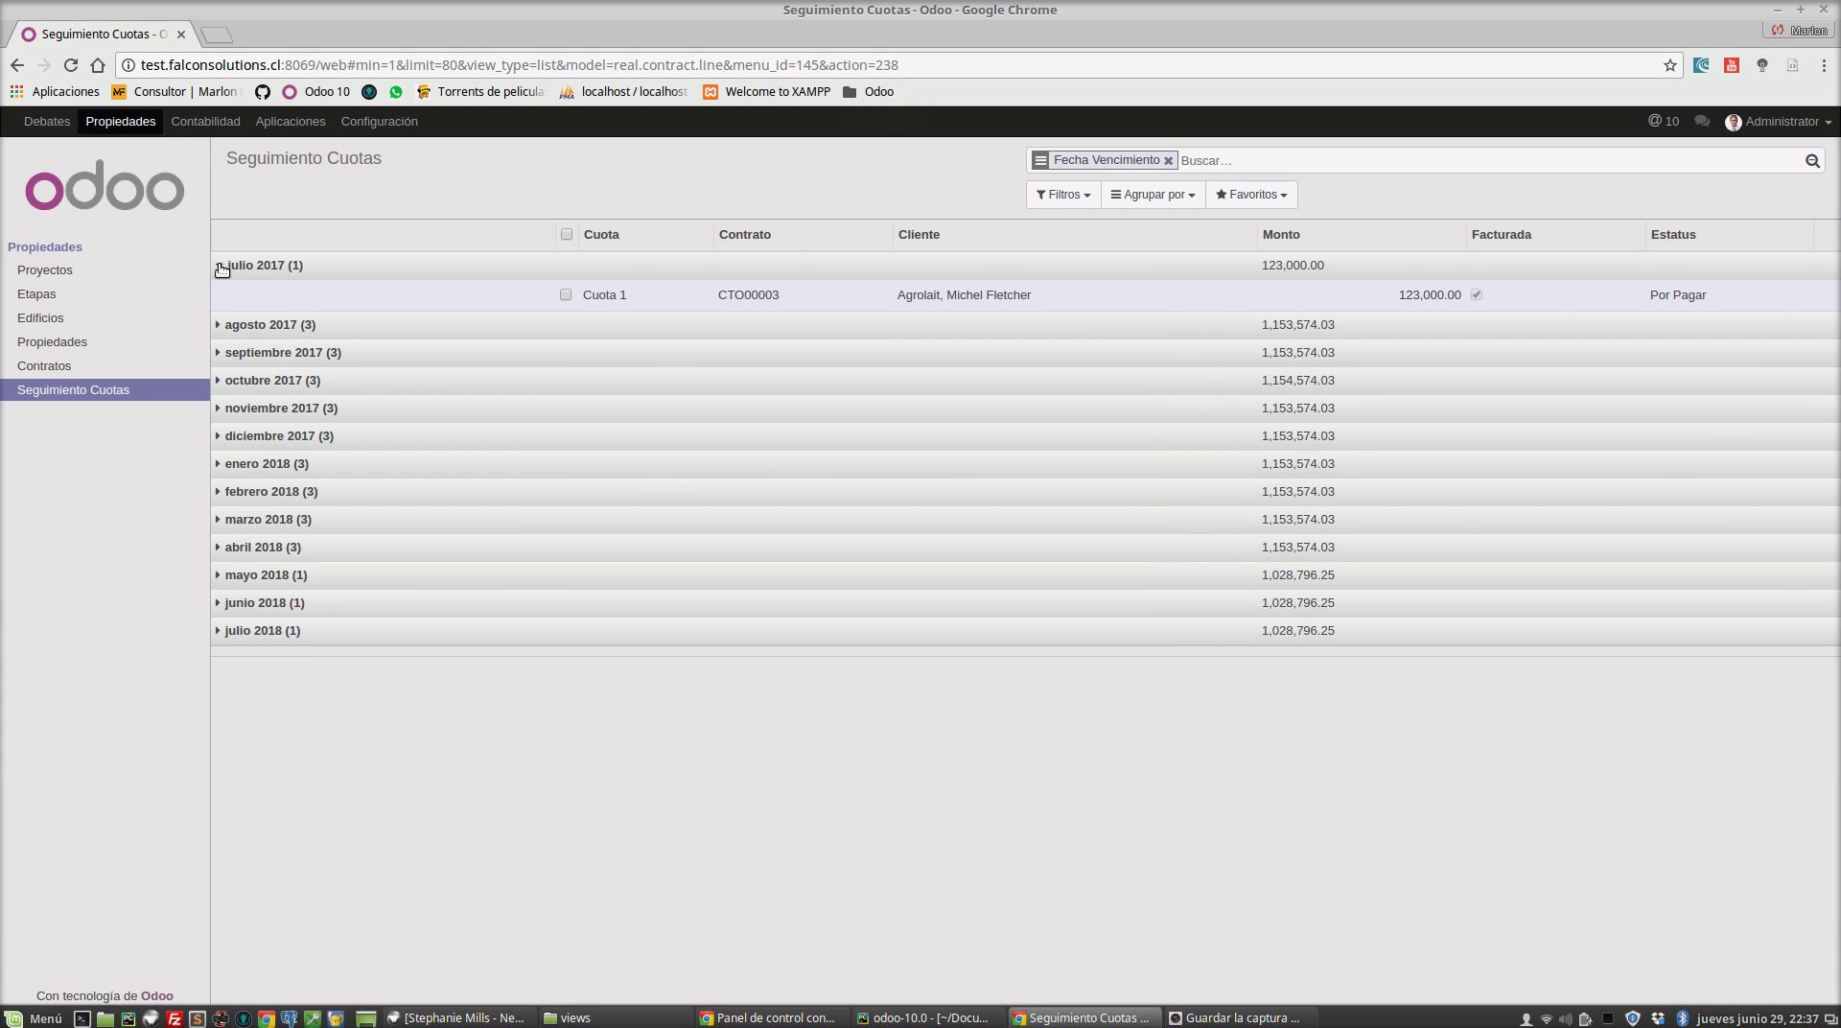
pyautogui.click(221, 267)
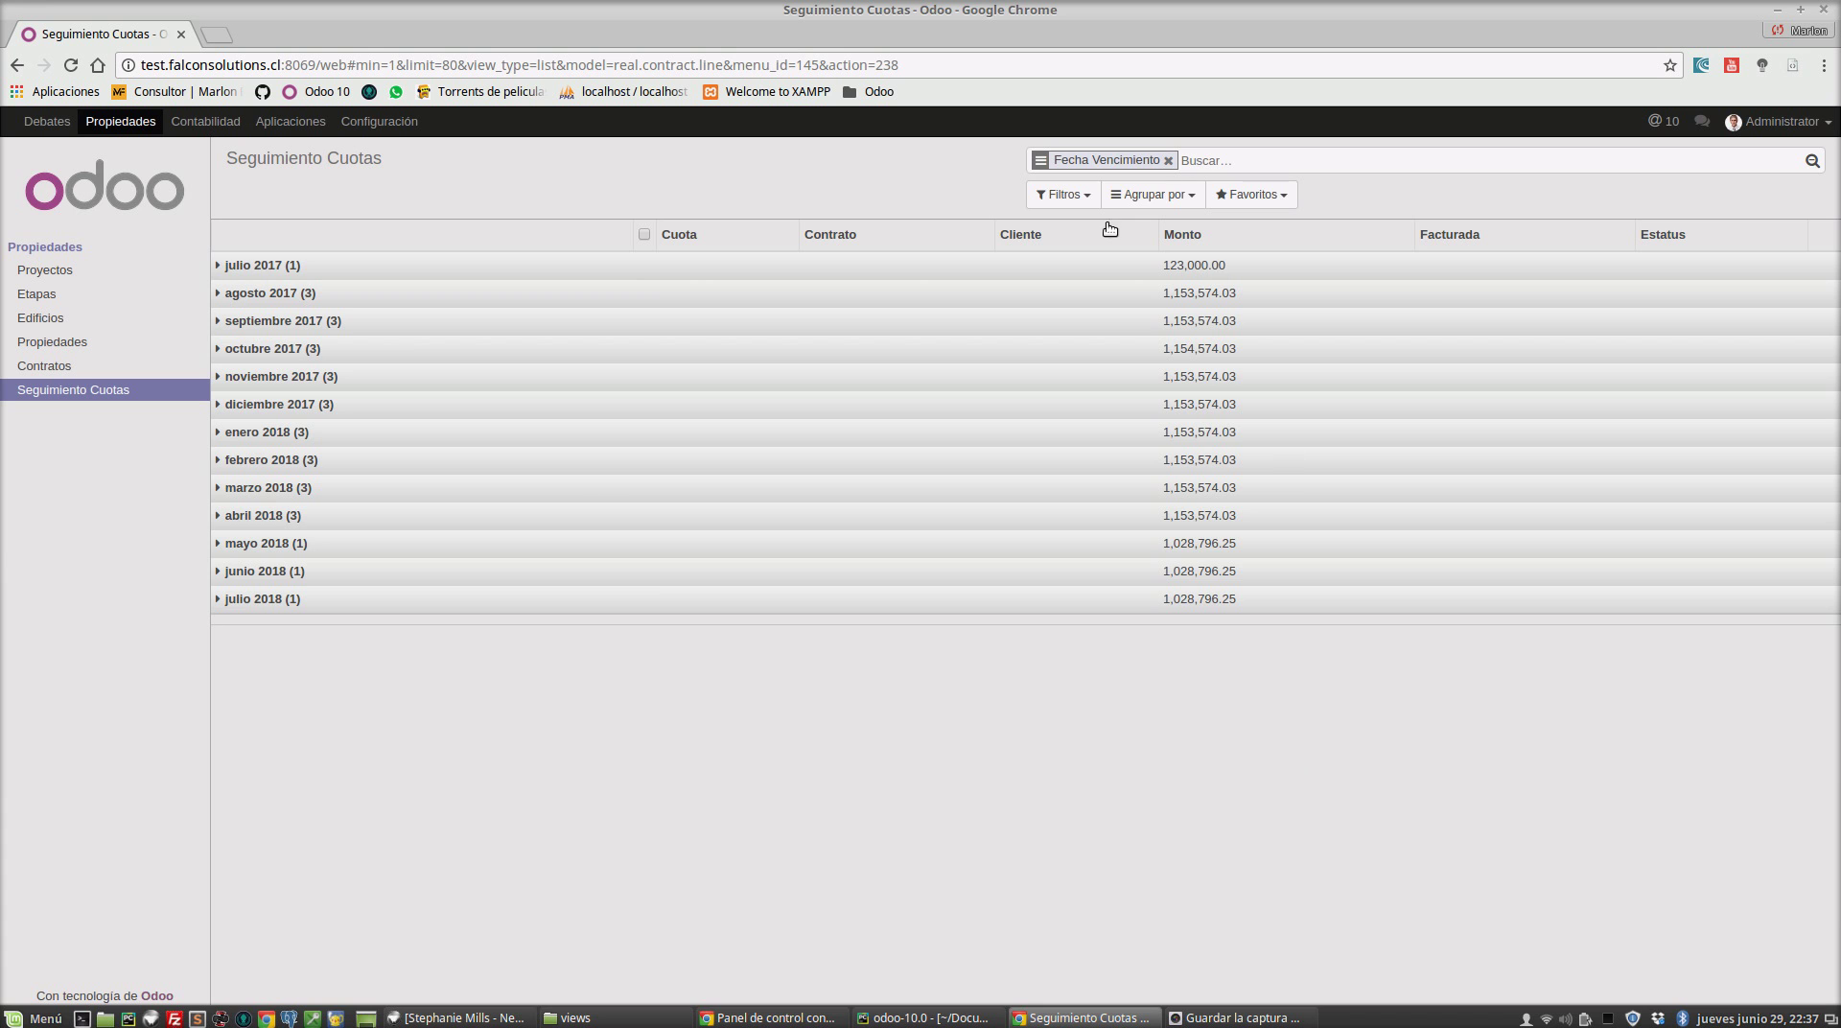
pyautogui.click(1167, 160)
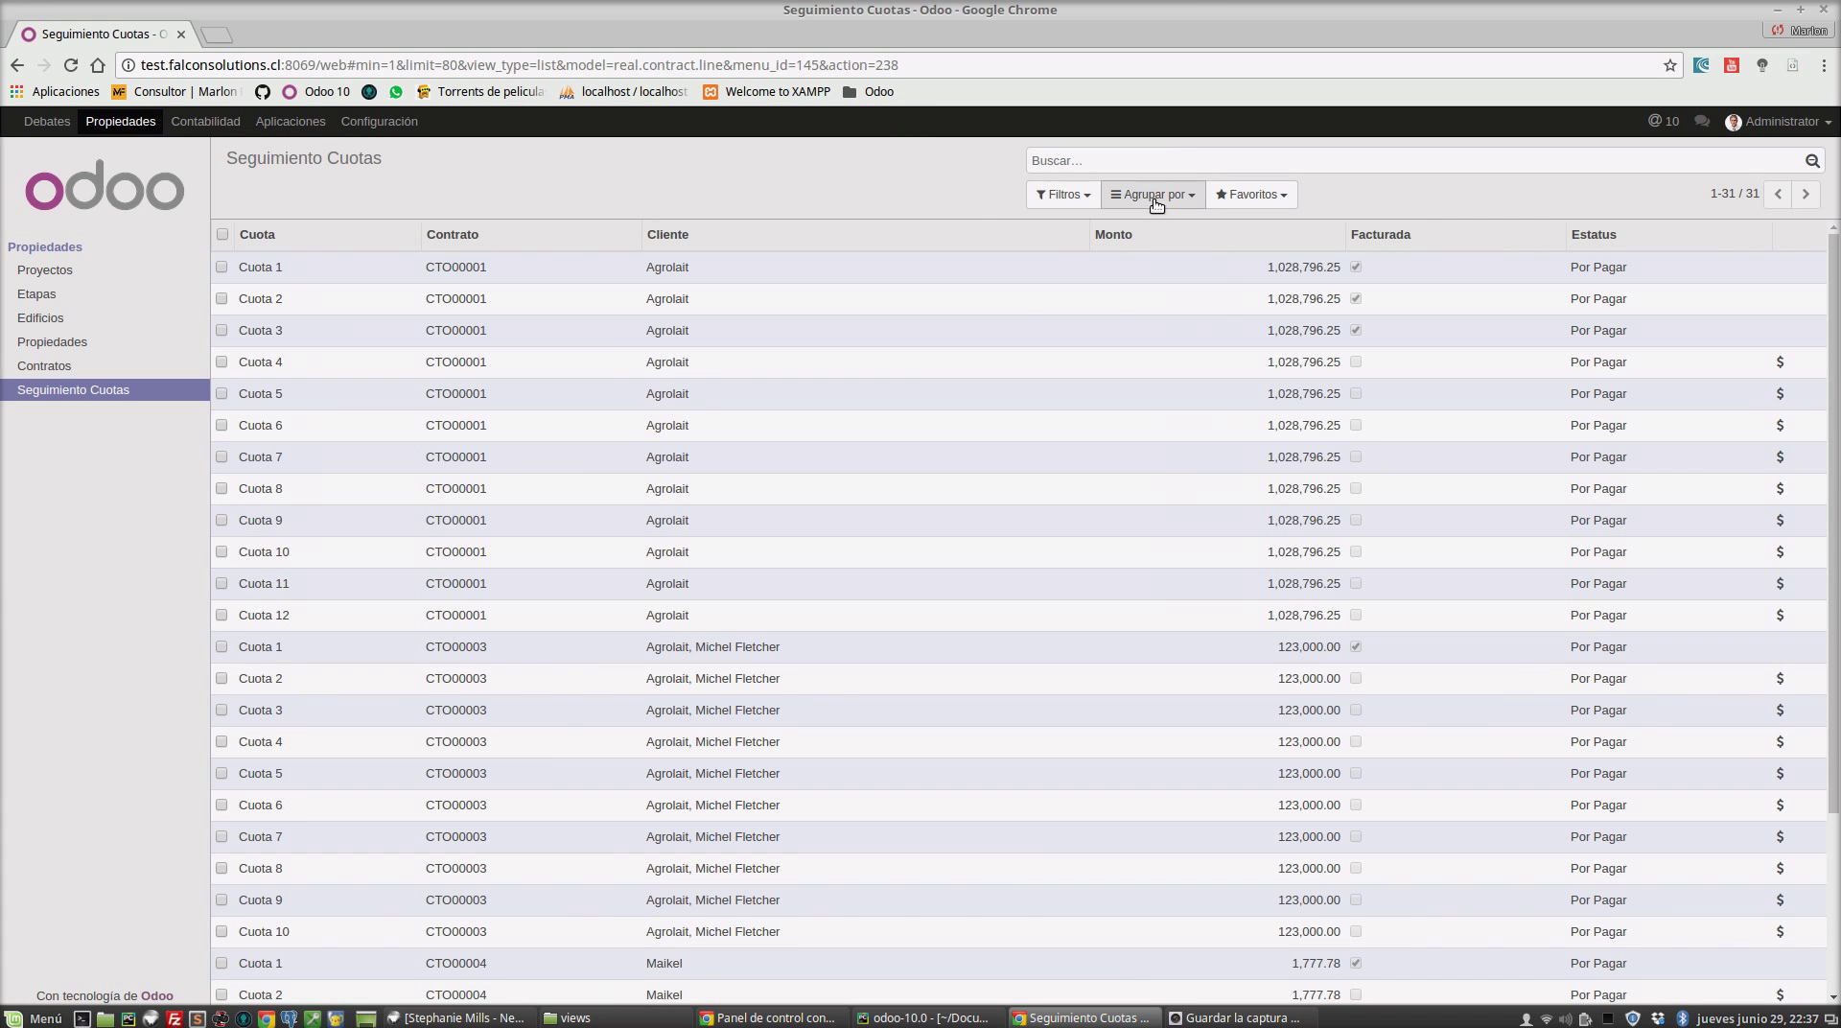
# Filter the installments by Por Pagar, try the Pagada filter instead, and clear the filters to show the whole list
pyautogui.click(1090, 196)
pyautogui.click(1084, 228)
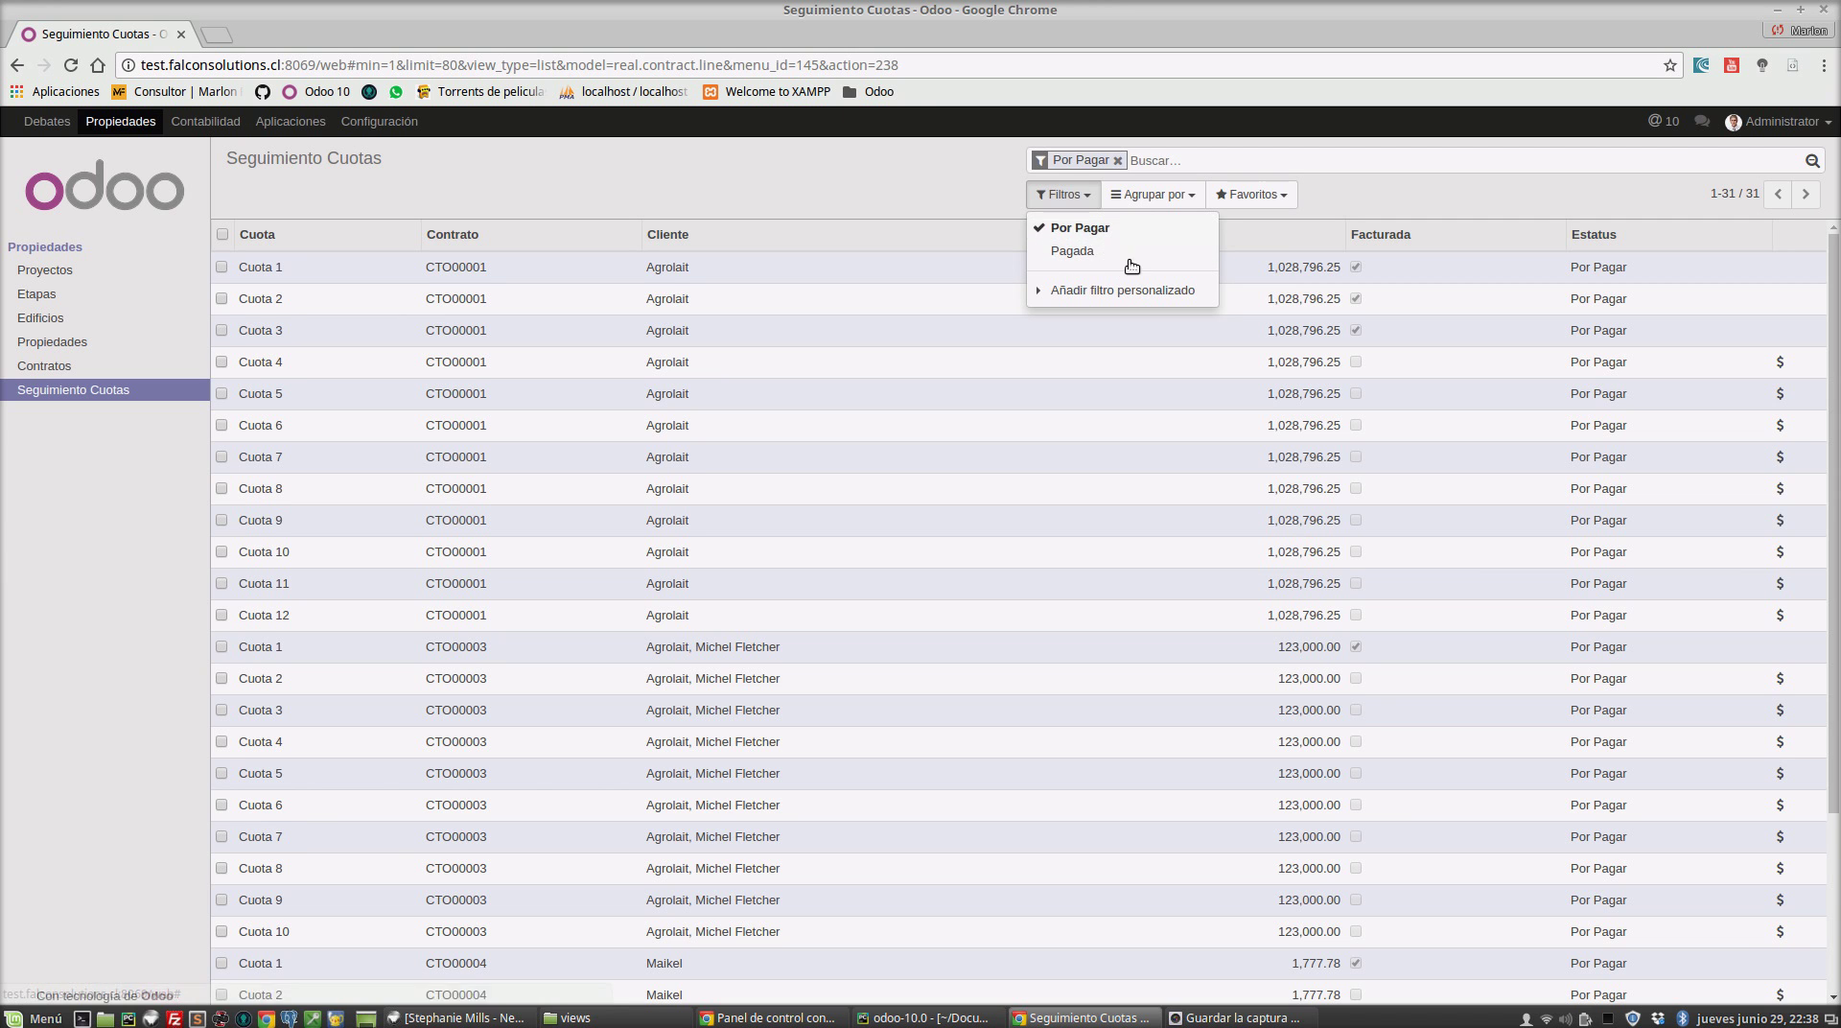
pyautogui.click(1095, 238)
pyautogui.click(1091, 253)
pyautogui.click(1092, 257)
pyautogui.click(849, 204)
pyautogui.scroll(-1, 1831, 394)
pyautogui.scroll(1, 334, 244)
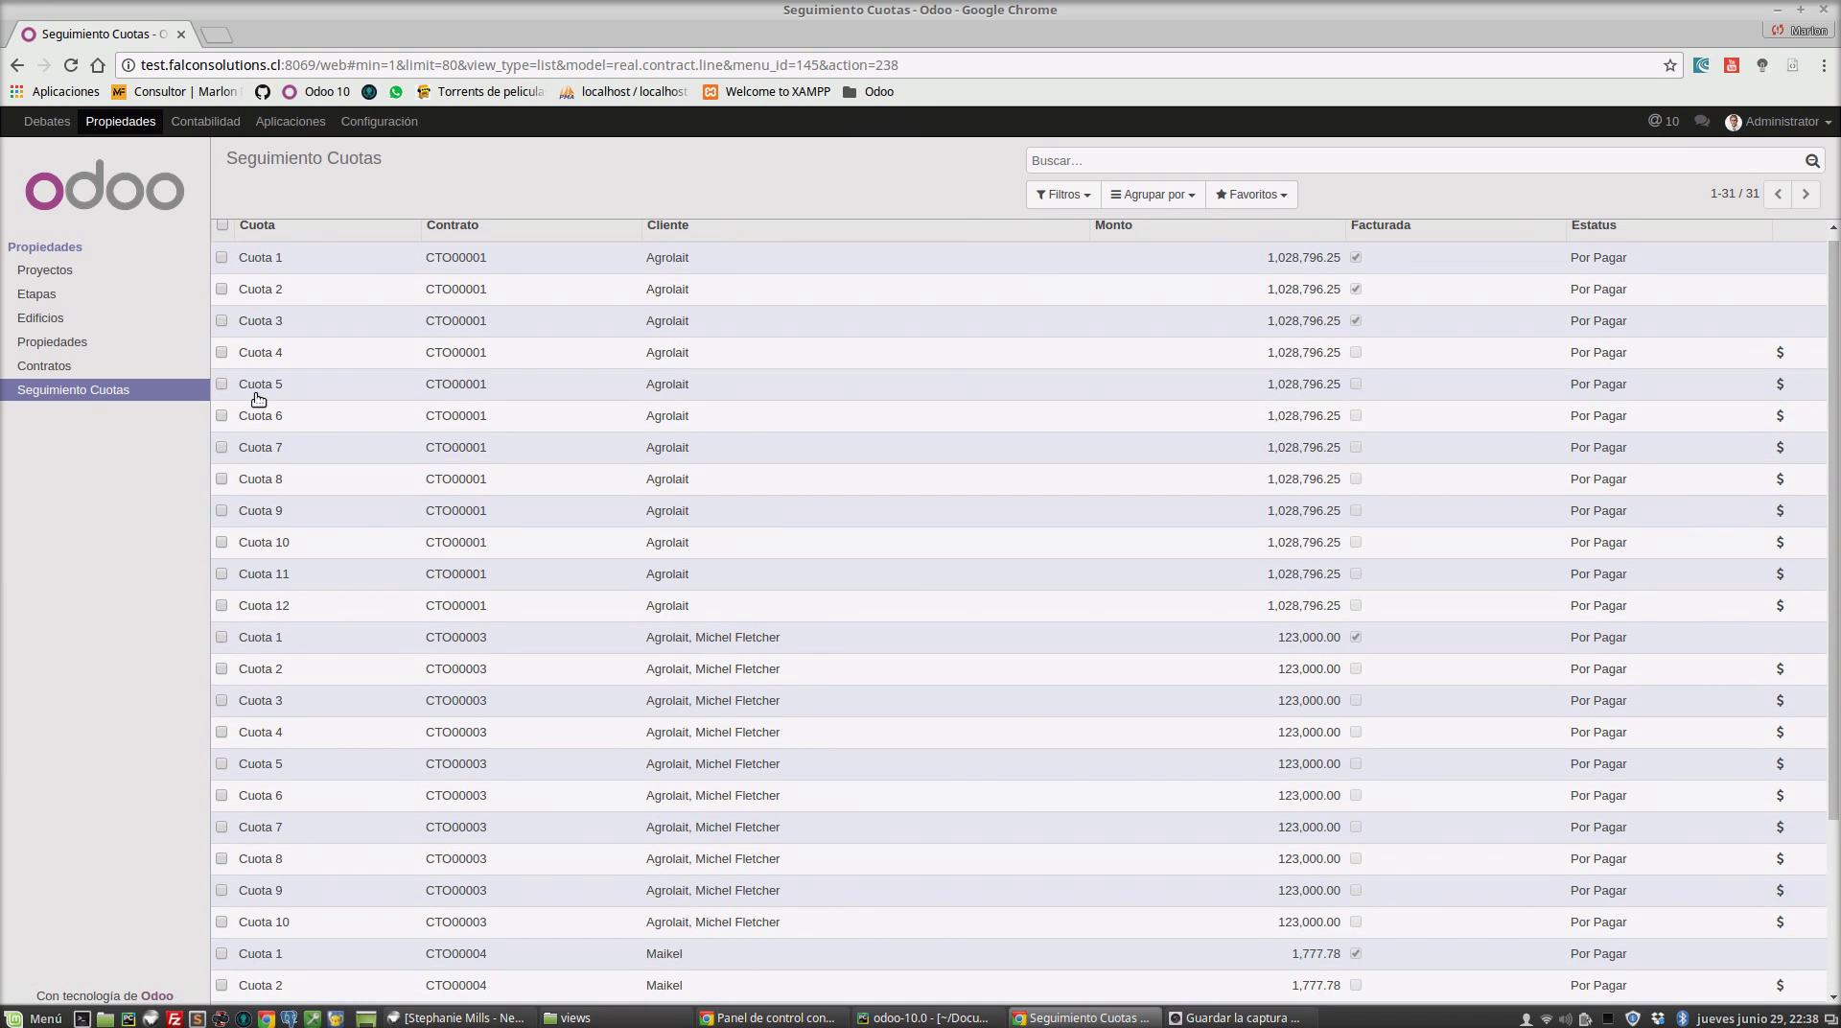
# Look through the Contratos, Propiedades, Edificios, Etapas and Proyectos lists in turn
pyautogui.click(63, 366)
pyautogui.click(52, 342)
pyautogui.click(44, 318)
pyautogui.click(42, 291)
pyautogui.click(42, 276)
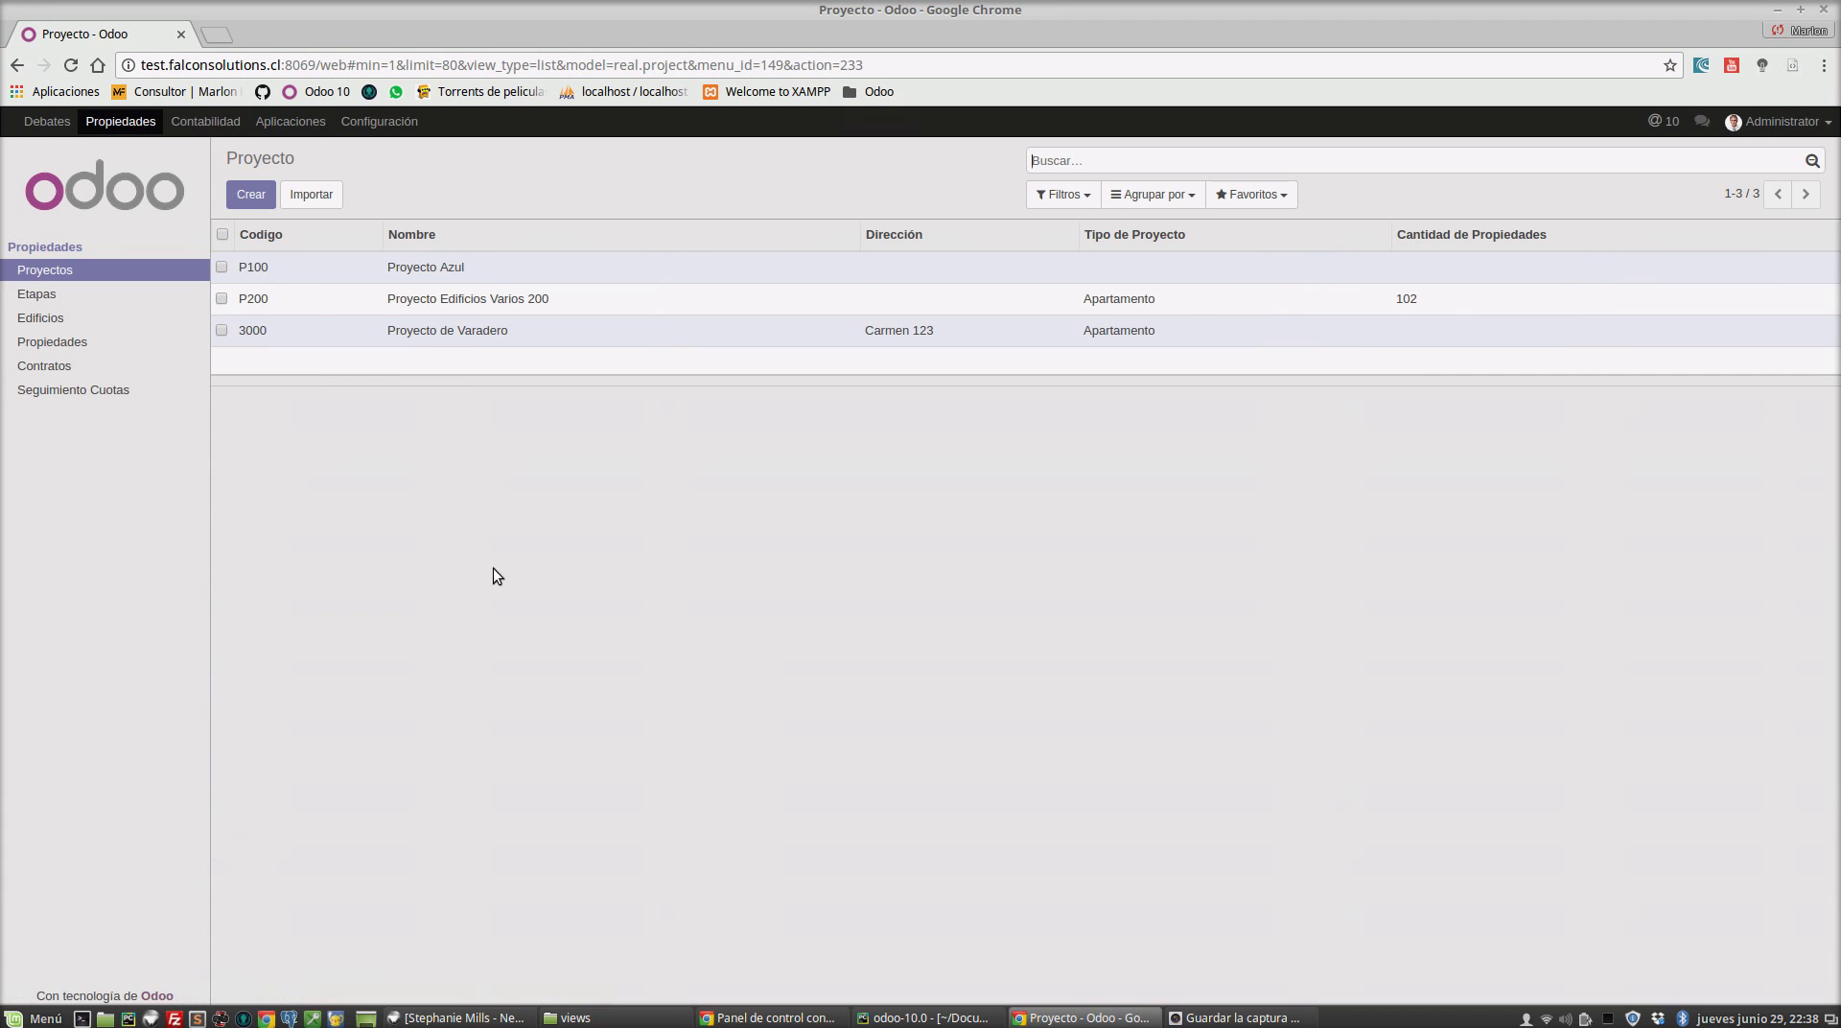
# Return to Seguimiento Cuotas and review the module's lists again from Contratos back to Proyectos
pyautogui.click(76, 398)
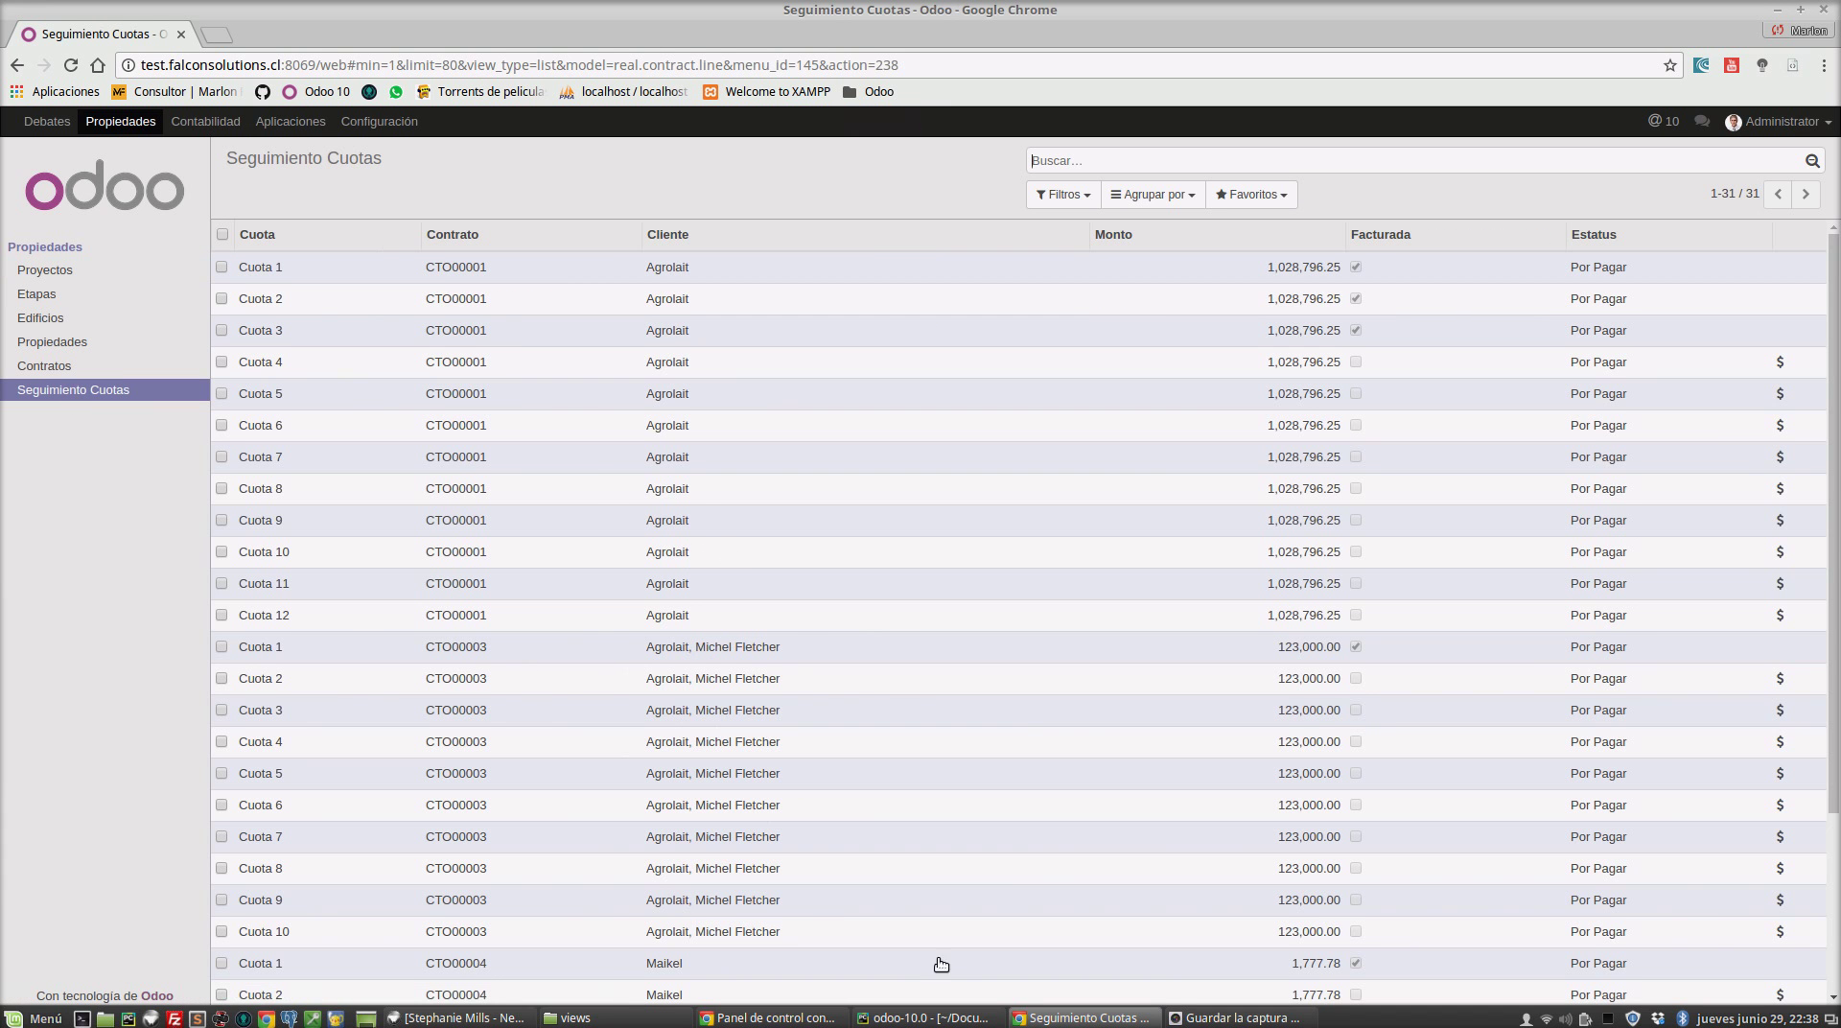
pyautogui.click(40, 368)
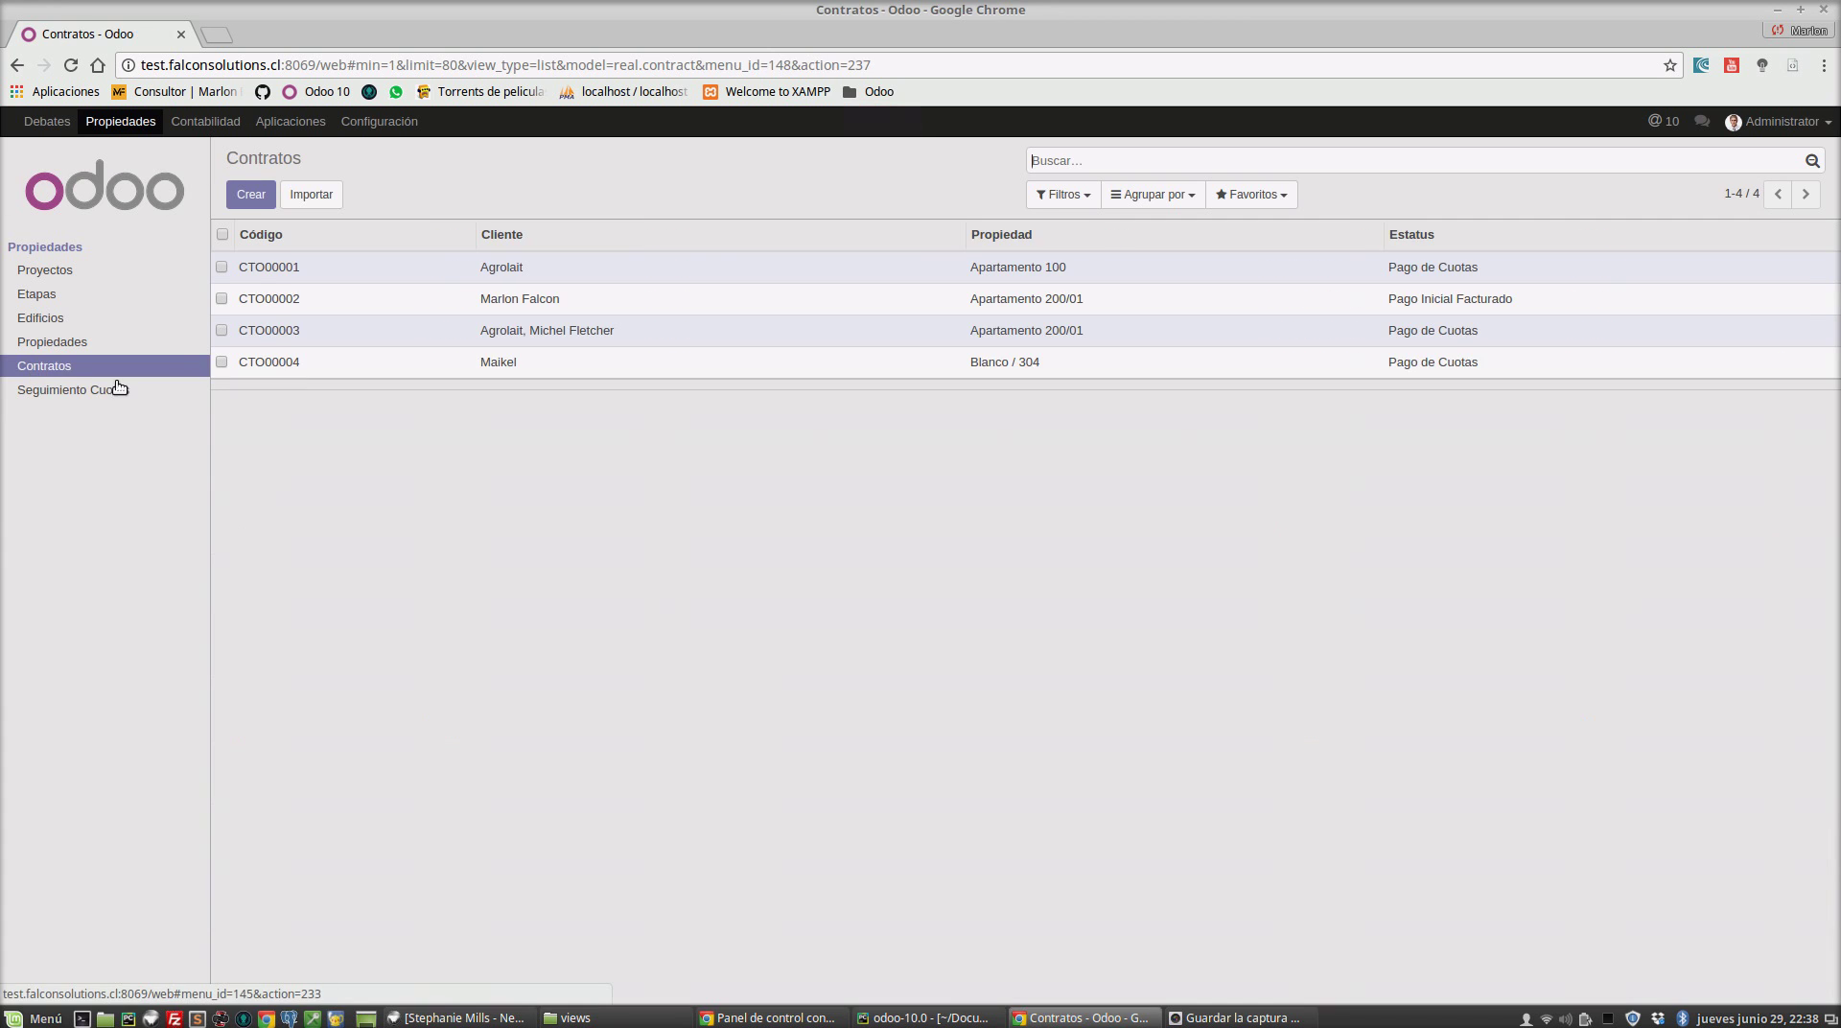
pyautogui.click(48, 343)
pyautogui.click(40, 317)
pyautogui.click(38, 293)
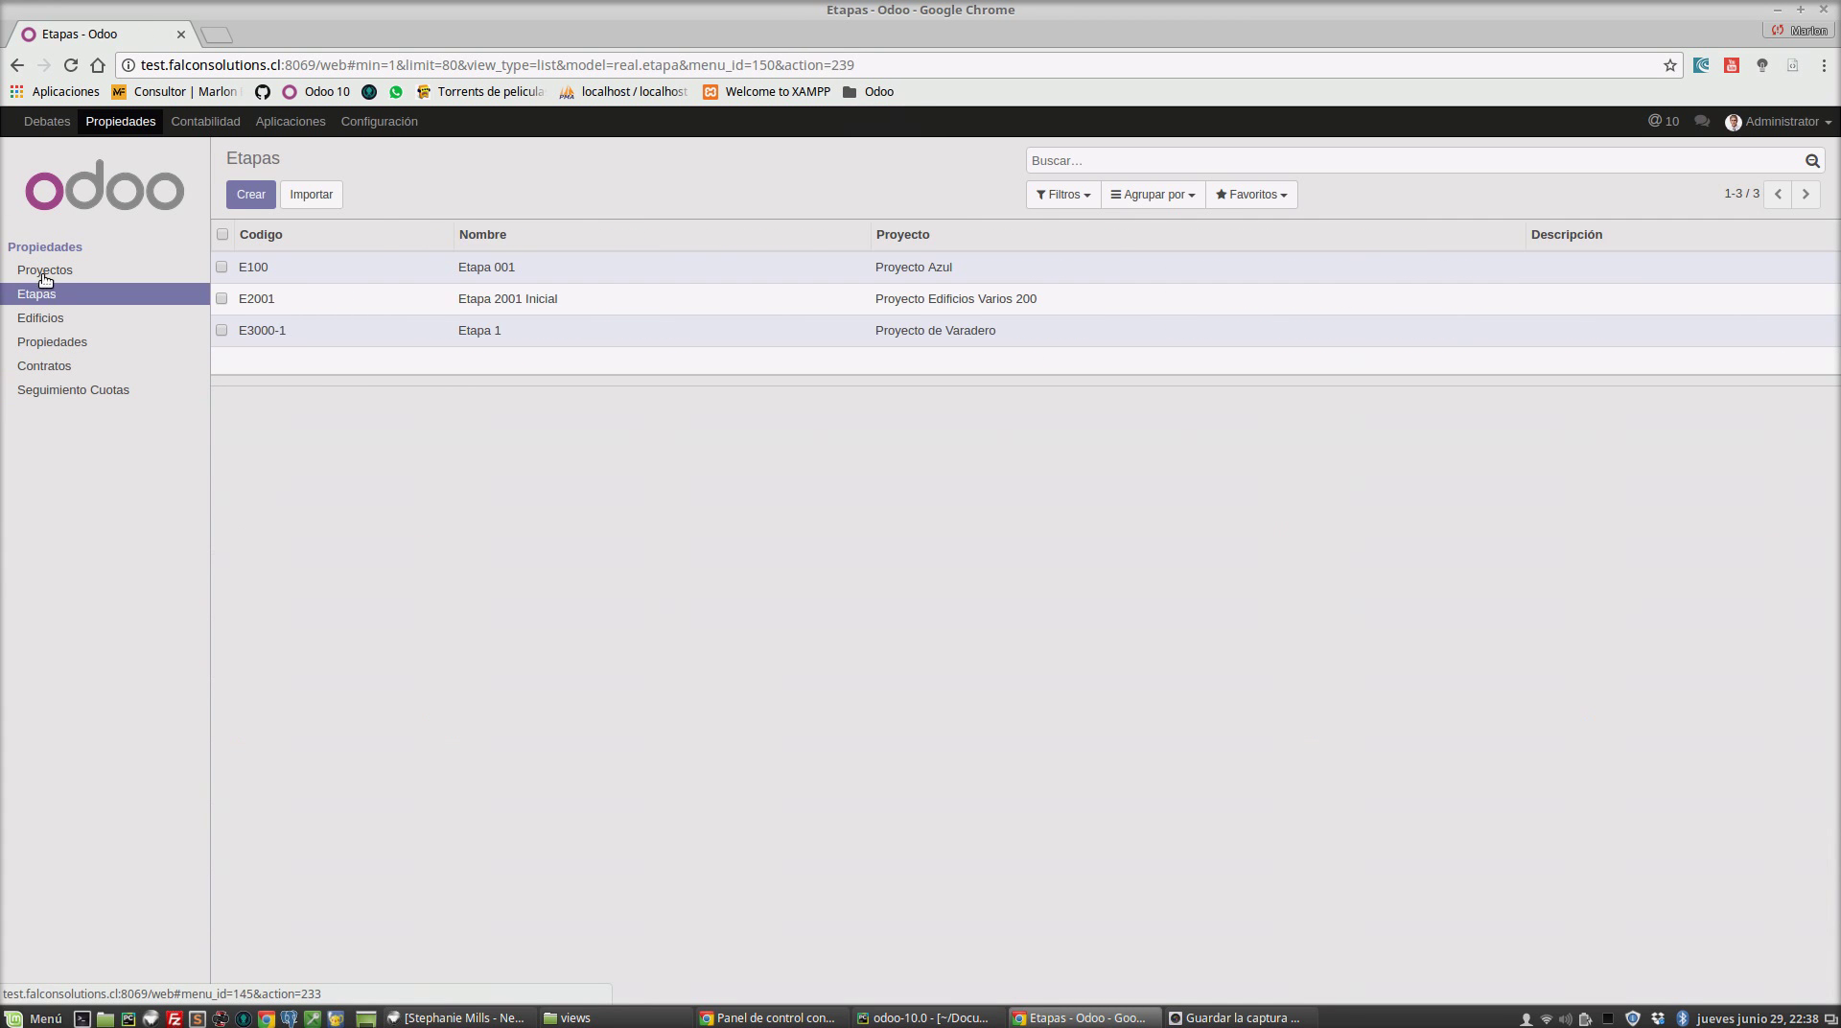
pyautogui.click(43, 269)
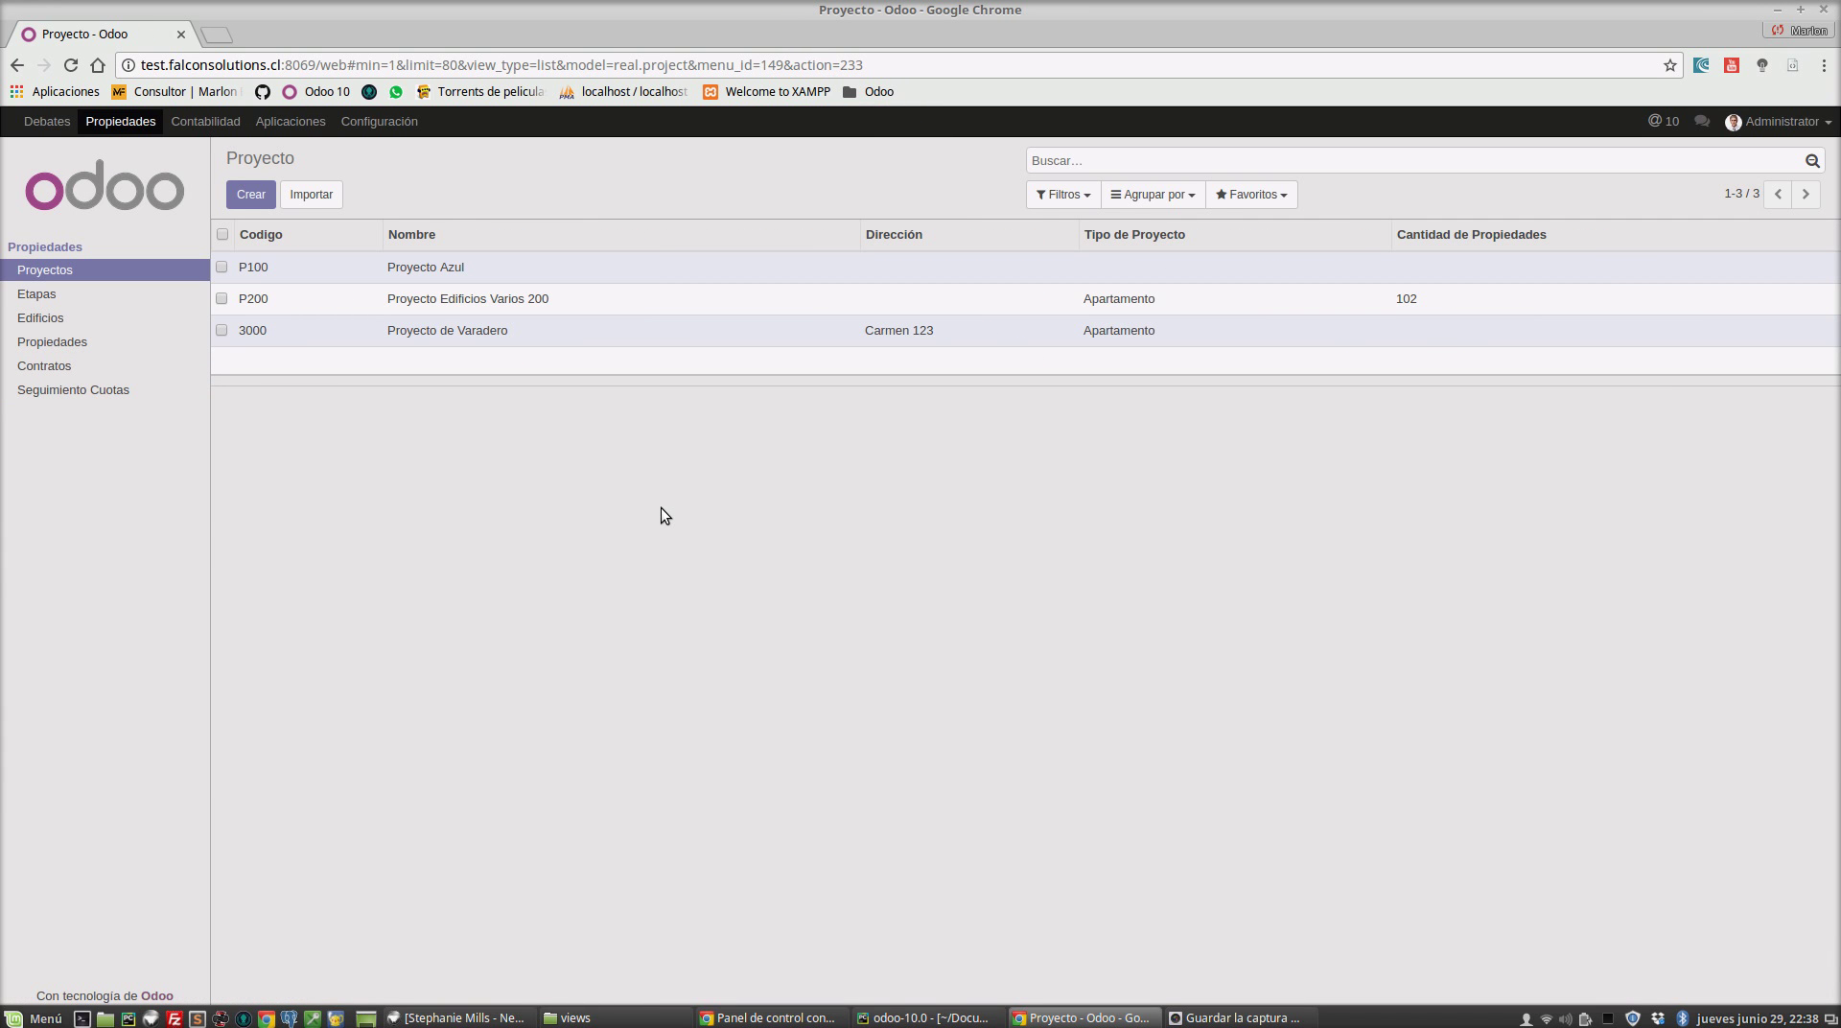